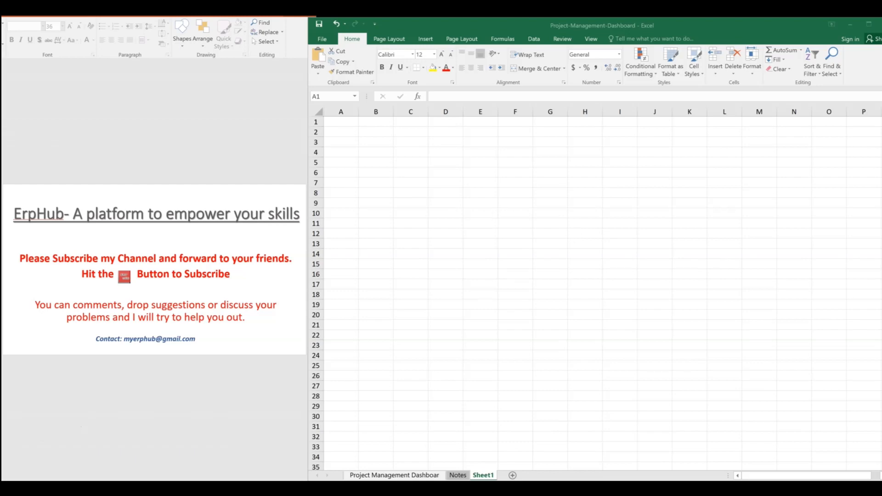
Step: Advance the presentation to the dashboard title slide, switch to Excel and examine the charts on the Project Management Dashboar sheet
key(alt+Tab)
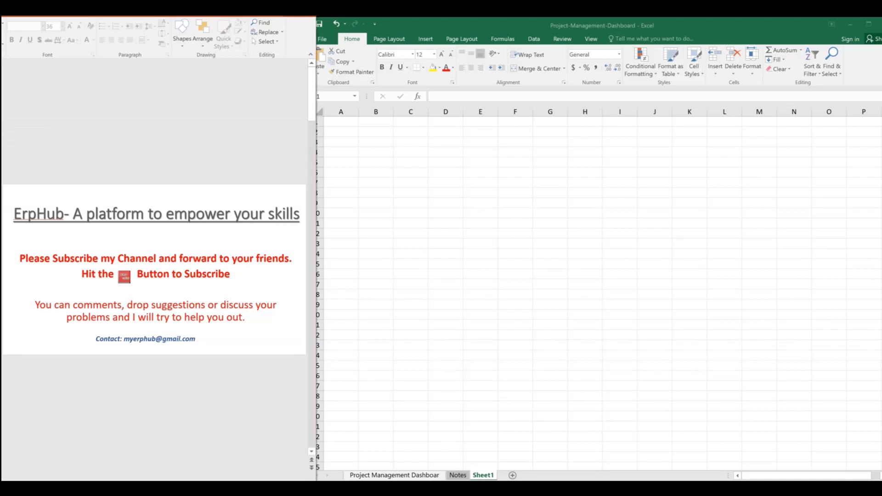
scroll(57, 128, down, 1)
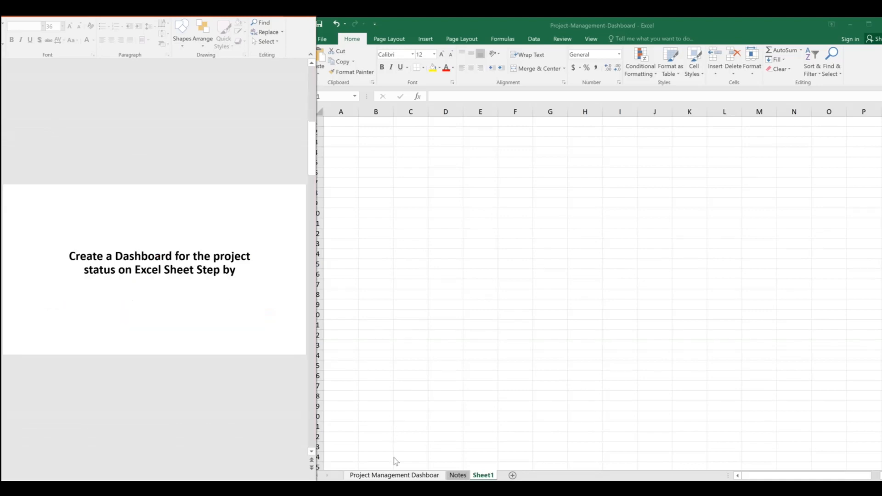
click(400, 476)
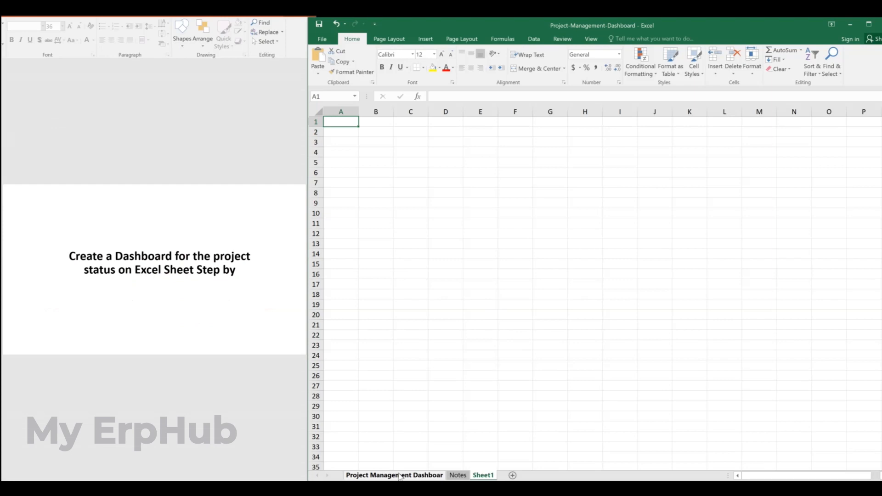
click(400, 476)
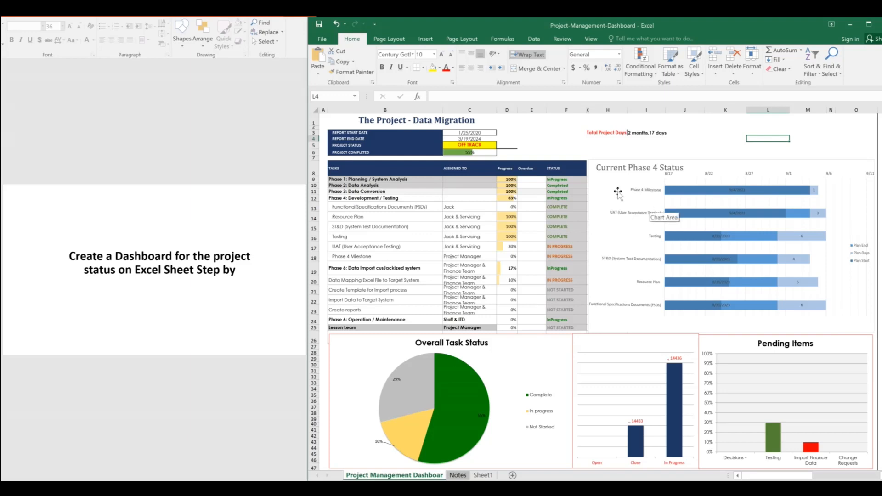
mouse_move(804, 286)
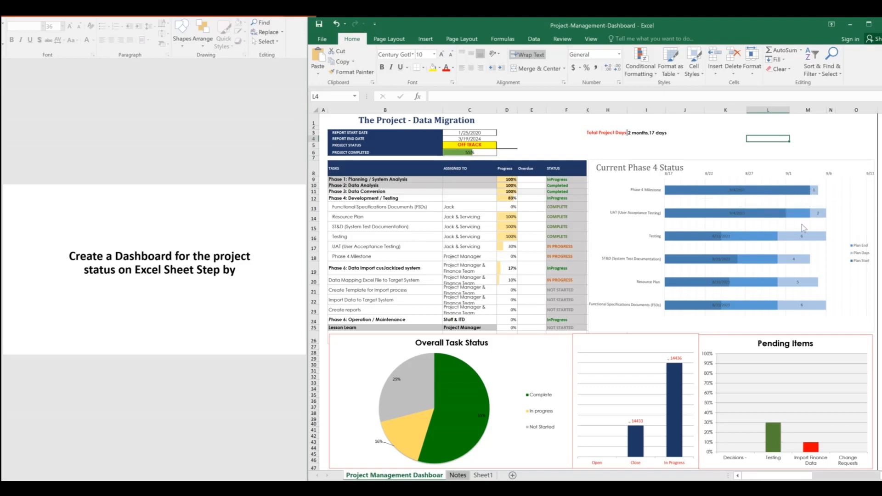
mouse_move(800, 308)
mouse_move(476, 374)
mouse_move(679, 437)
Step: Open the Notes sheet and review the work task table and the summary tables below it
click(458, 475)
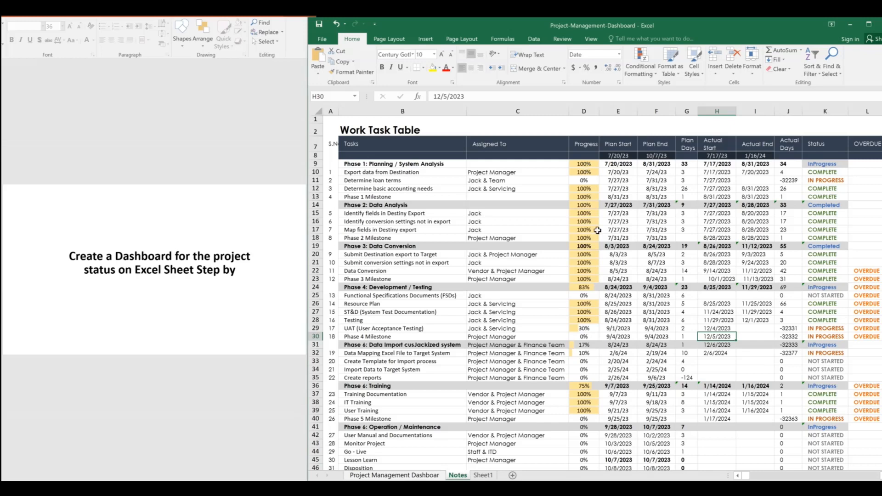
scroll(619, 361, down, 6)
scroll(619, 360, down, 3)
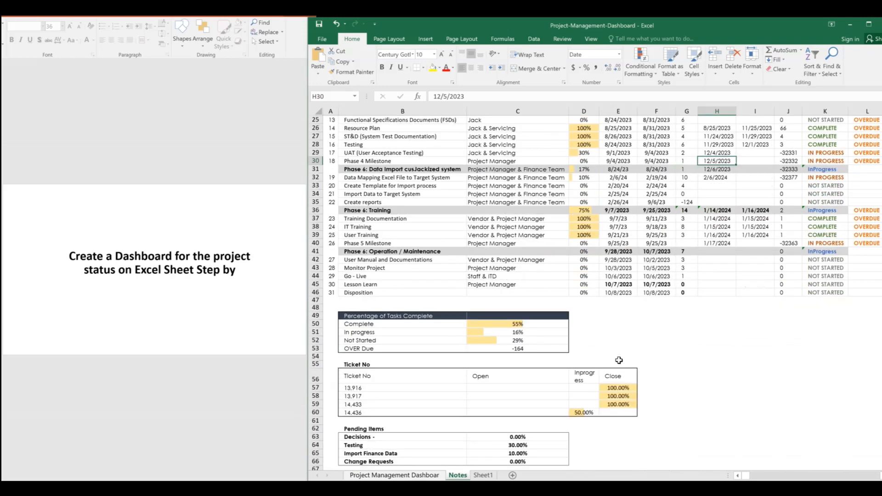
scroll(654, 350, down, 2)
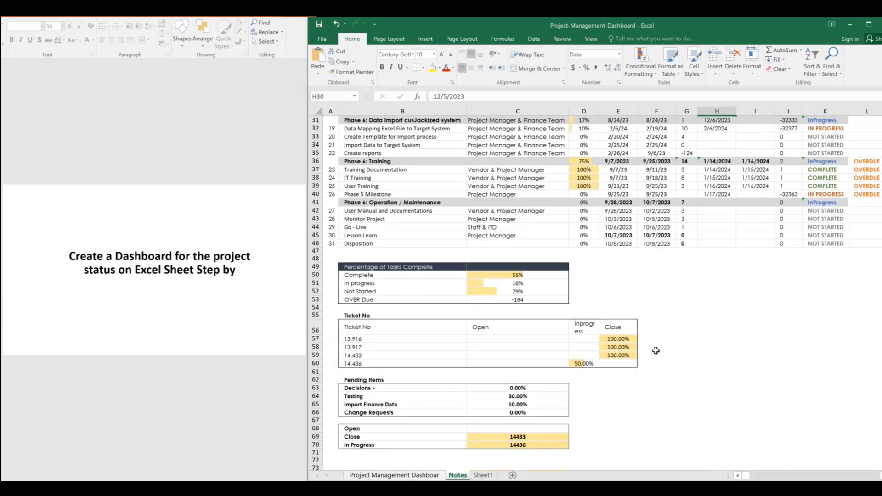
scroll(654, 350, up, 1)
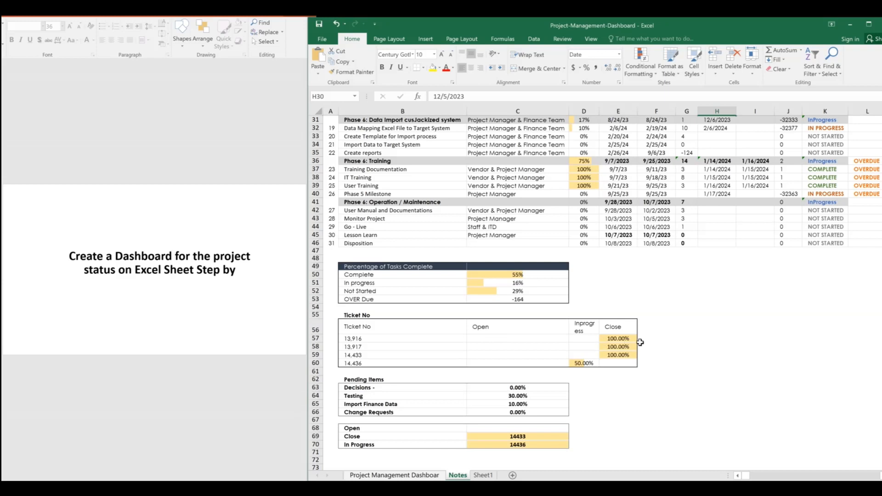
Step: Inspect the Close and Inprogress percentages of each ticket in the Ticket No table
click(620, 340)
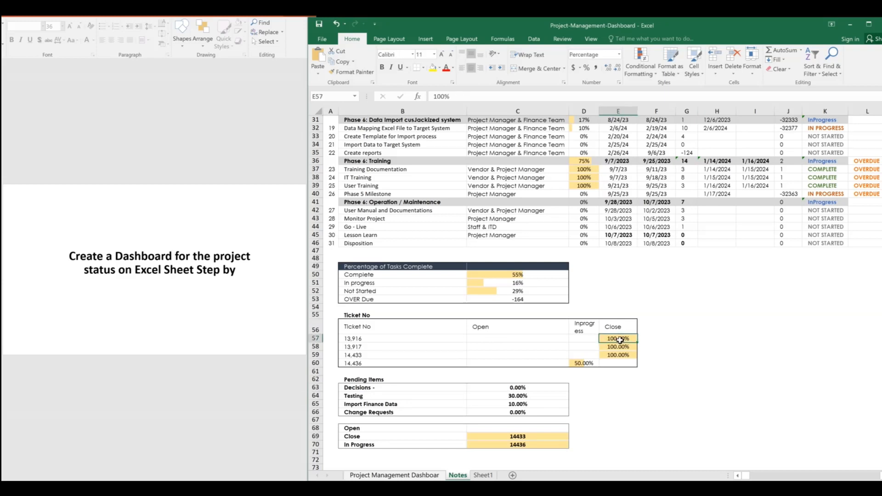
key(Down)
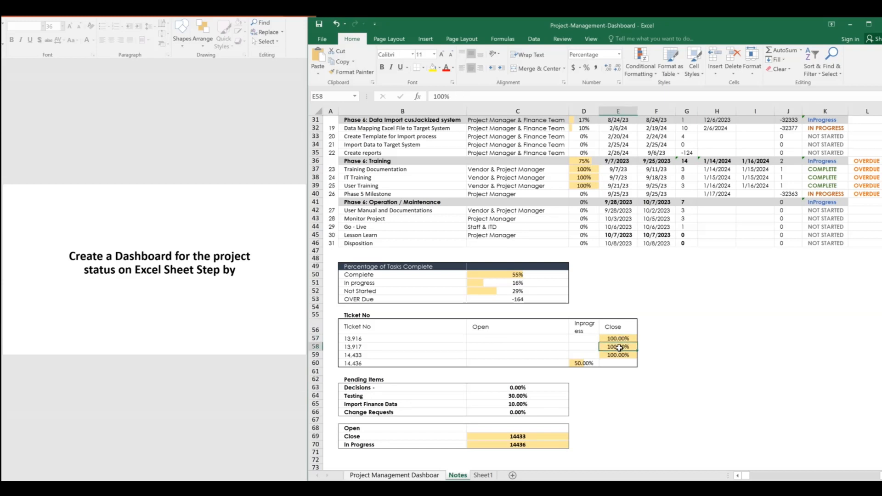
click(621, 340)
click(619, 355)
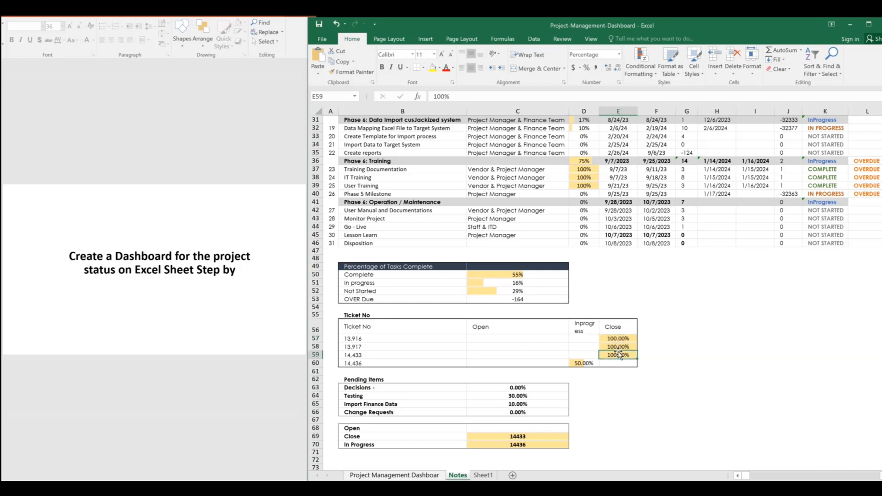
click(619, 347)
click(618, 340)
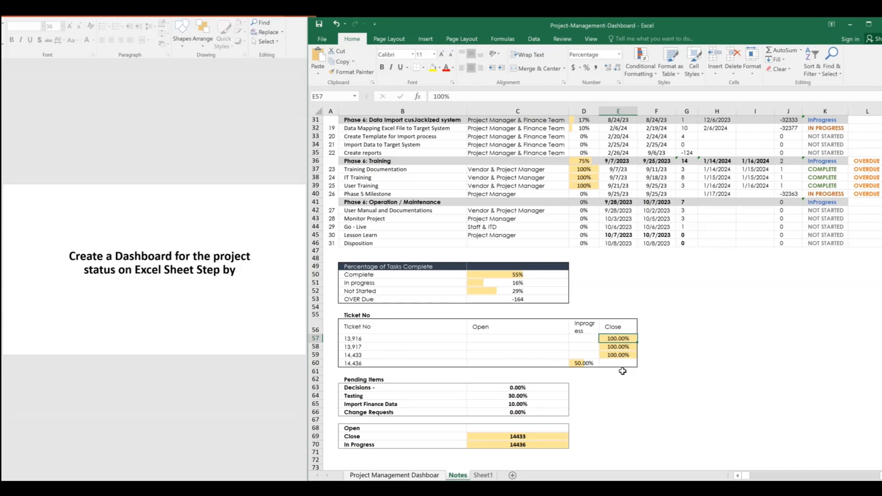
click(584, 363)
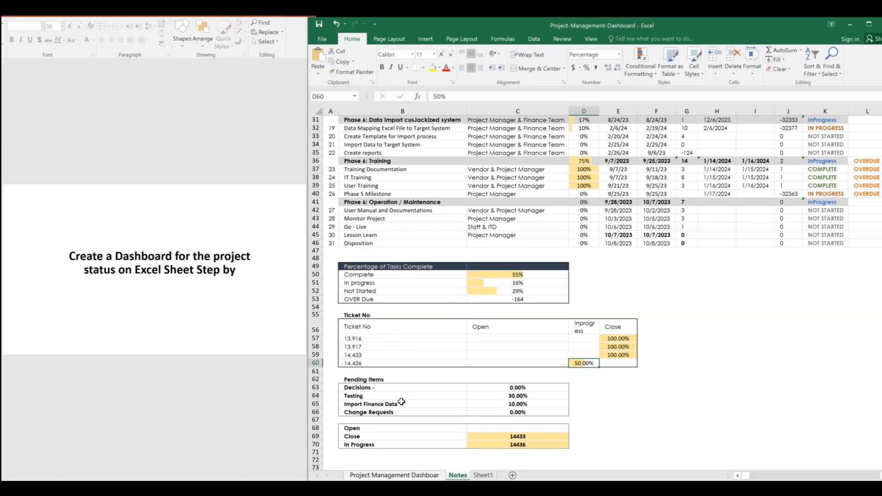
Step: Check the dashboard sheet briefly, return to Notes and go through the item names in the Pending Items table
click(395, 475)
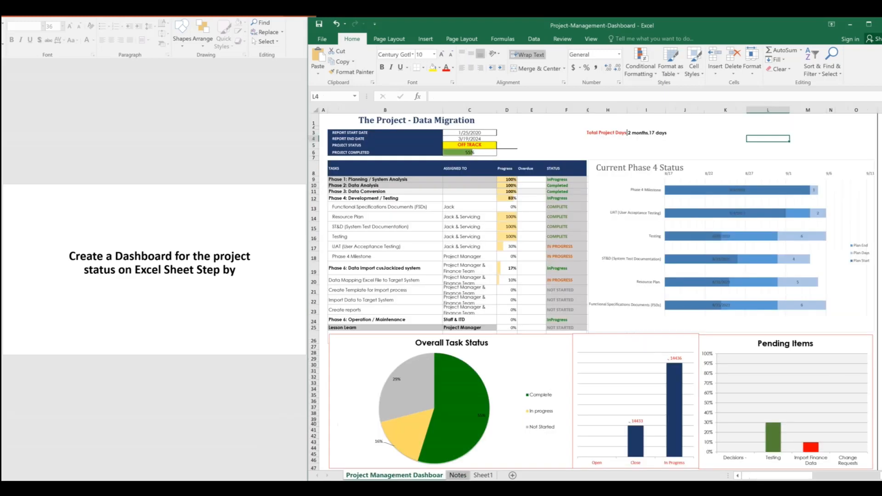
click(458, 476)
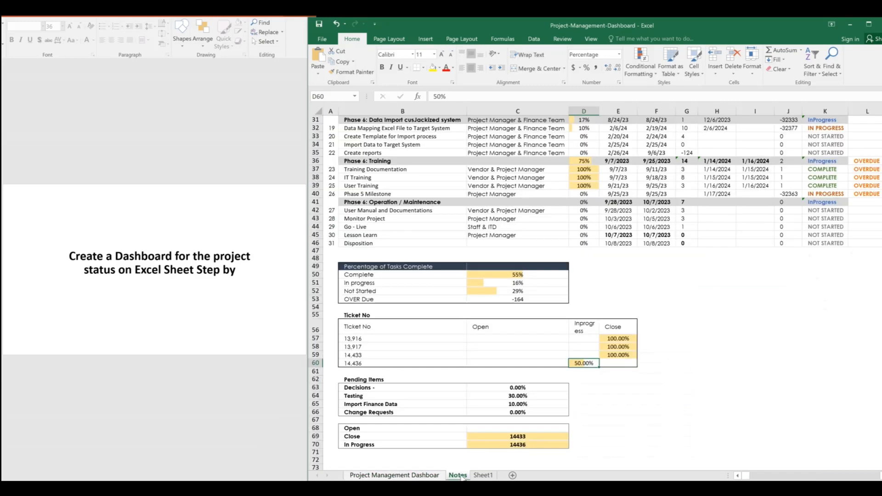
click(393, 388)
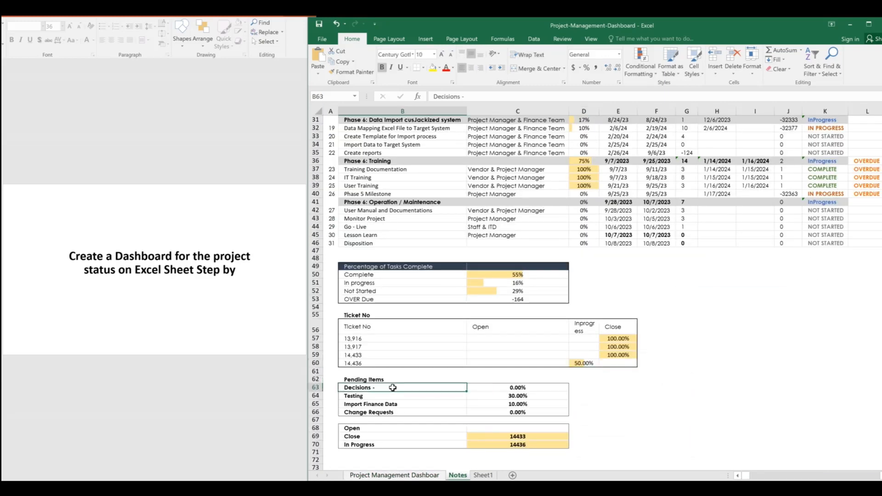
click(391, 396)
click(390, 404)
click(388, 413)
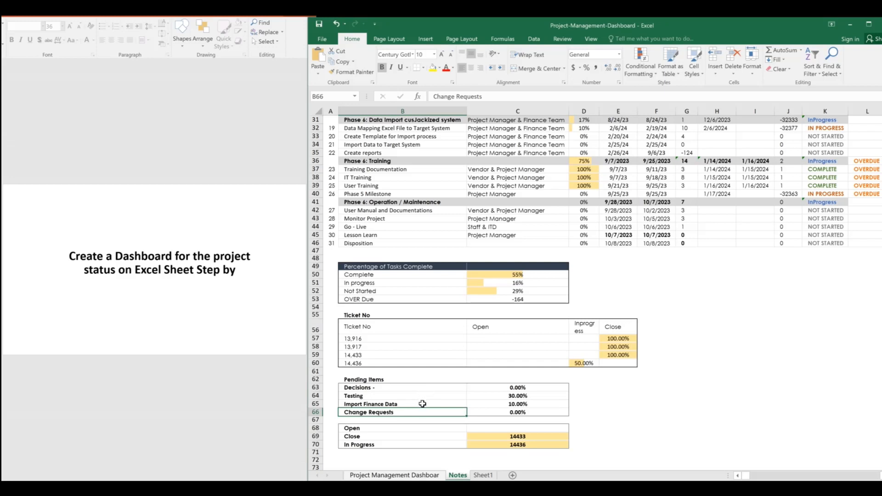
Step: Inspect the percentage cells C63 to C66 of the Pending Items table
click(520, 390)
click(519, 397)
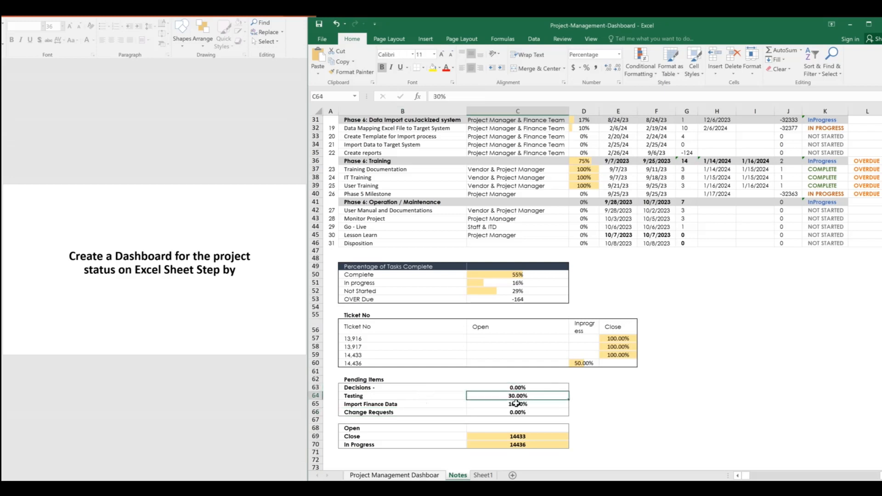
click(516, 404)
click(517, 412)
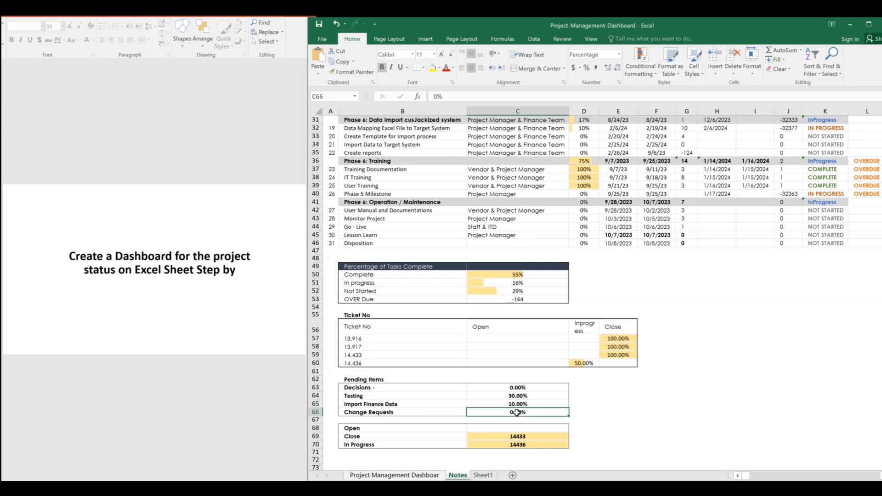
click(525, 404)
click(530, 396)
click(533, 390)
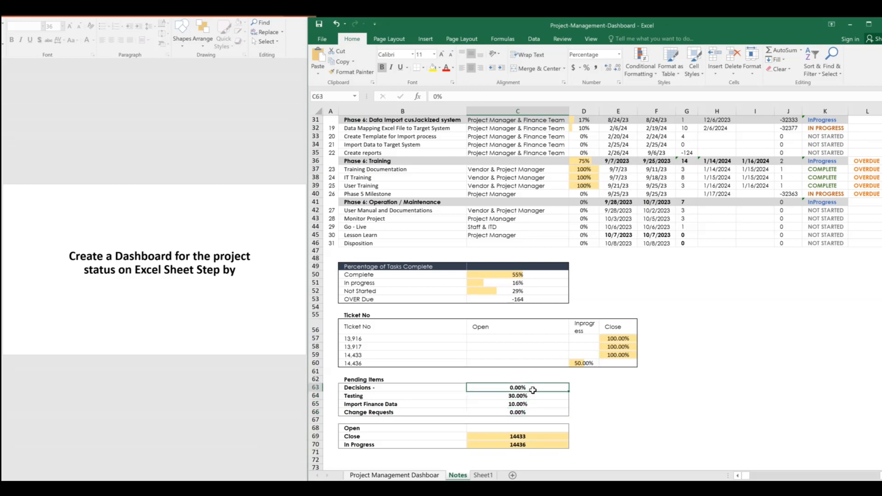
Step: Compare the pending items Decisions, Testing, Import Finance Data and Change Requests with their percentages
click(441, 391)
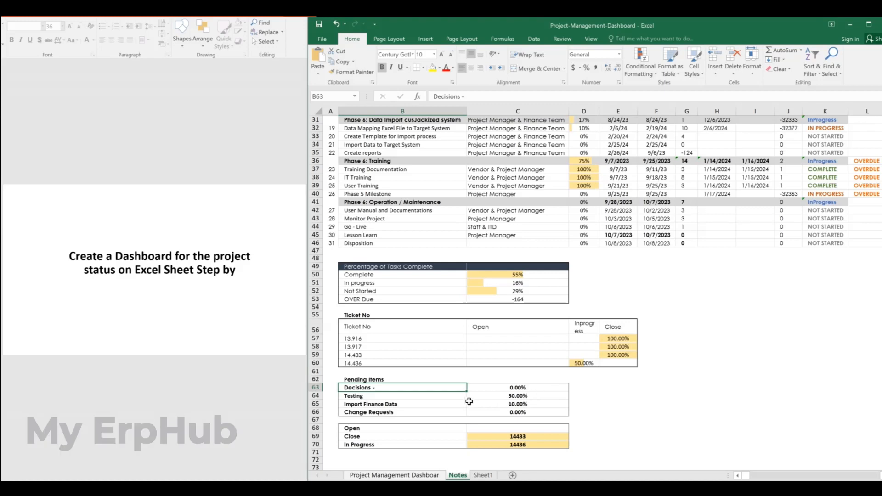
click(533, 398)
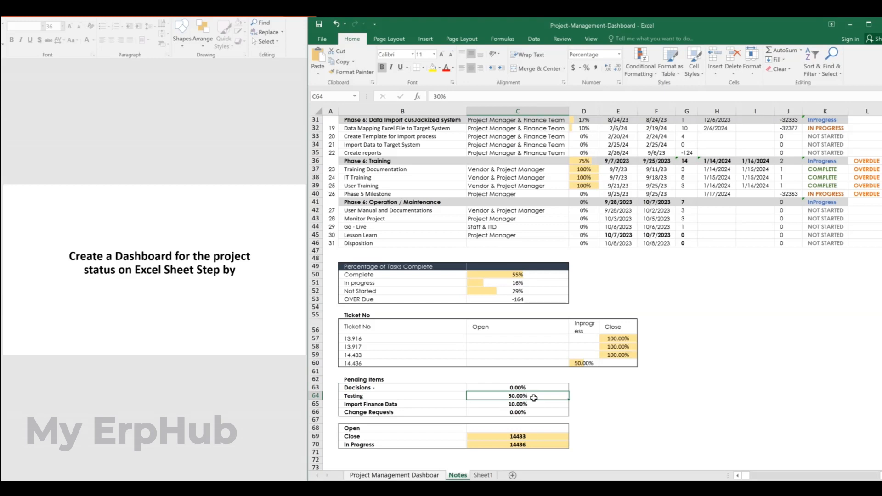
click(447, 407)
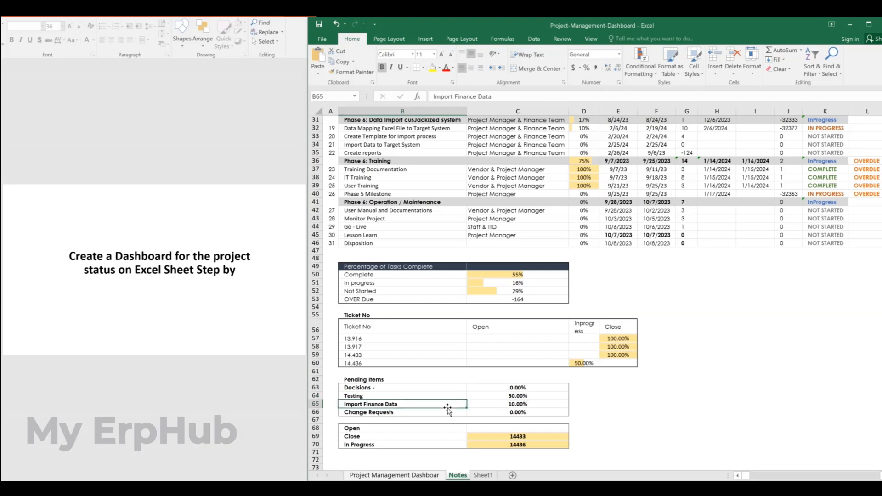
click(533, 407)
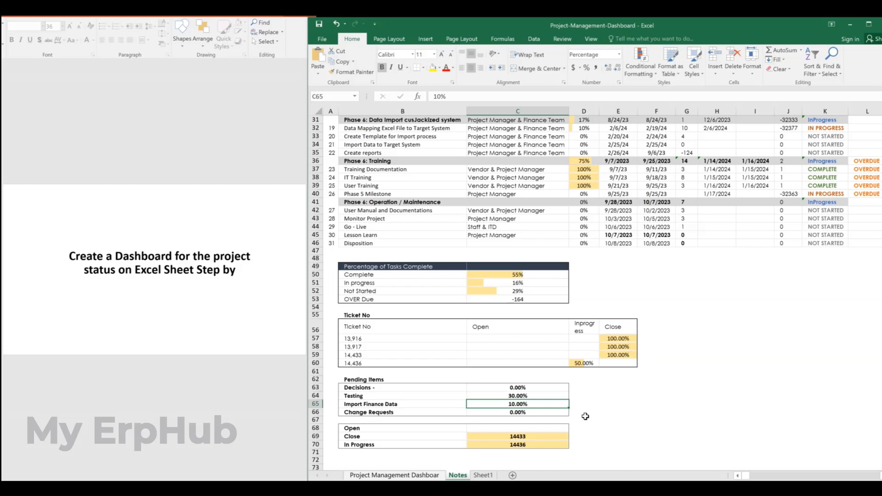
click(418, 412)
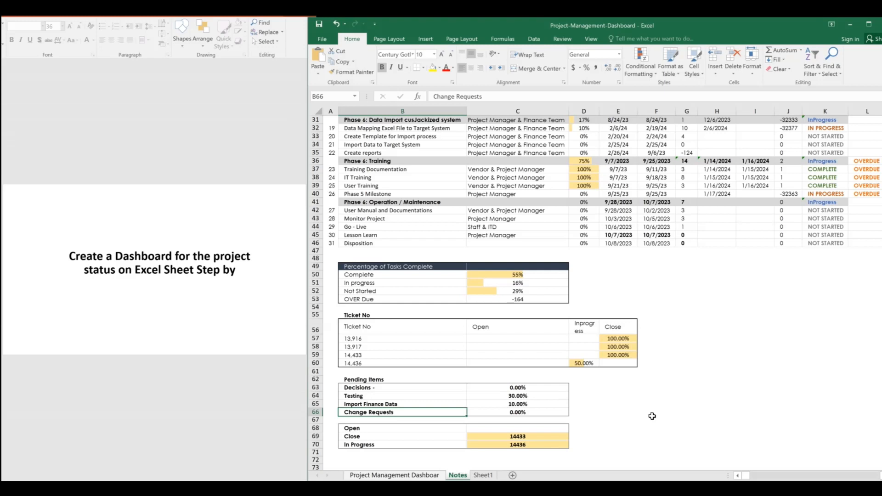
click(554, 416)
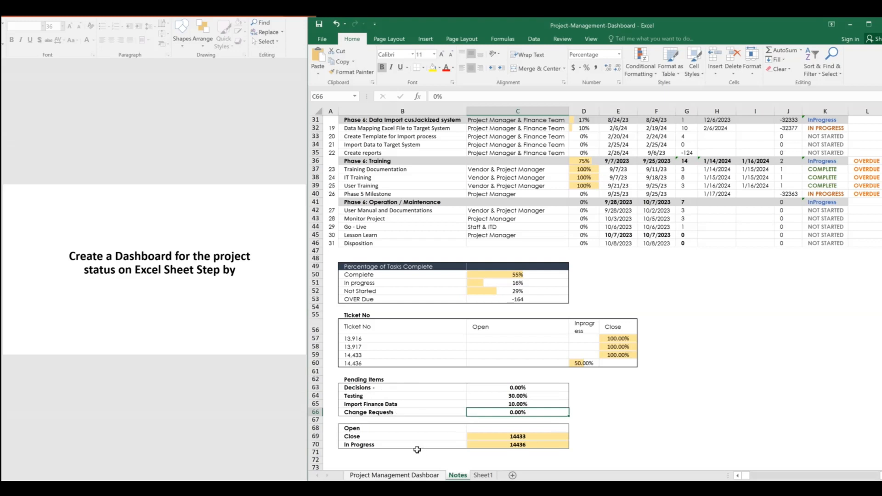
Step: Inspect the Close and In Progress ticket cells in C69 and C70 and review the task table above them
click(536, 444)
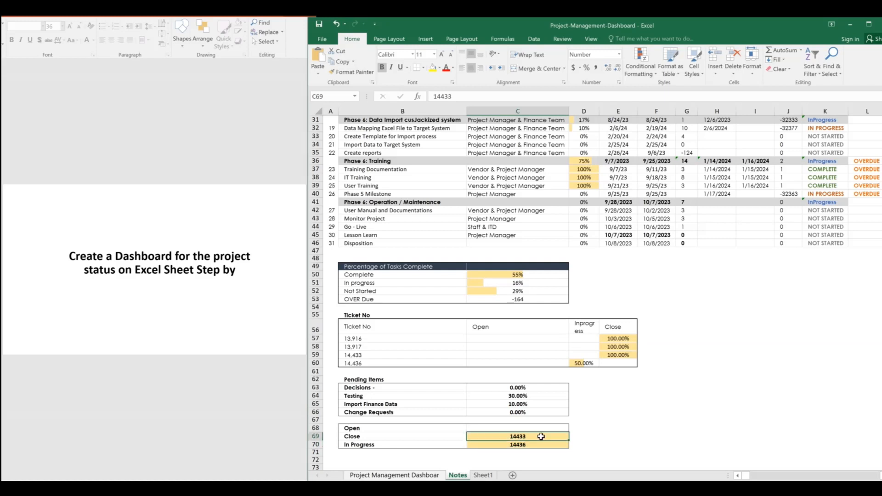
click(532, 447)
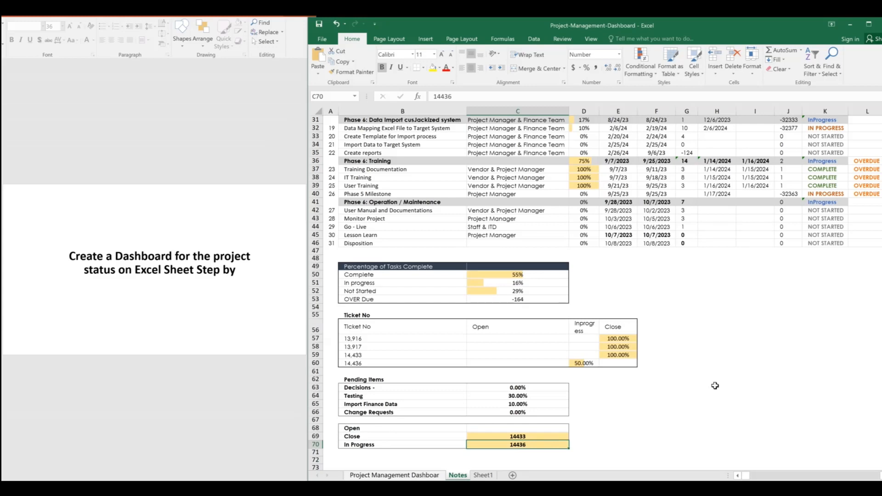
scroll(714, 386, up, 10)
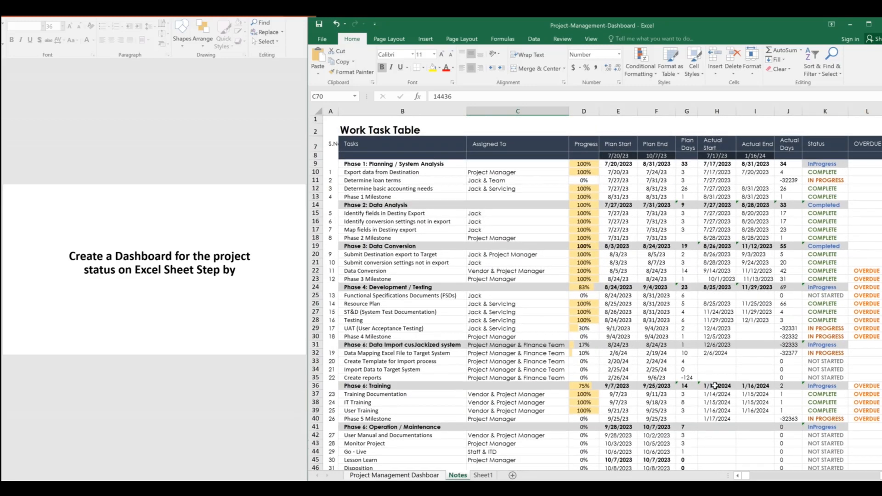
scroll(715, 386, down, 5)
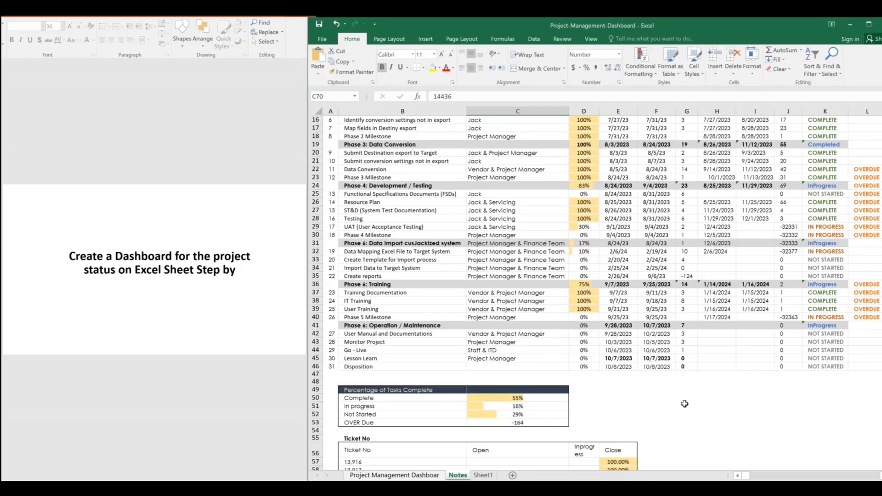
Step: Fill the status formula from K10 up into K9, the Phase 1: Planning / System Analysis row
scroll(685, 404, up, 5)
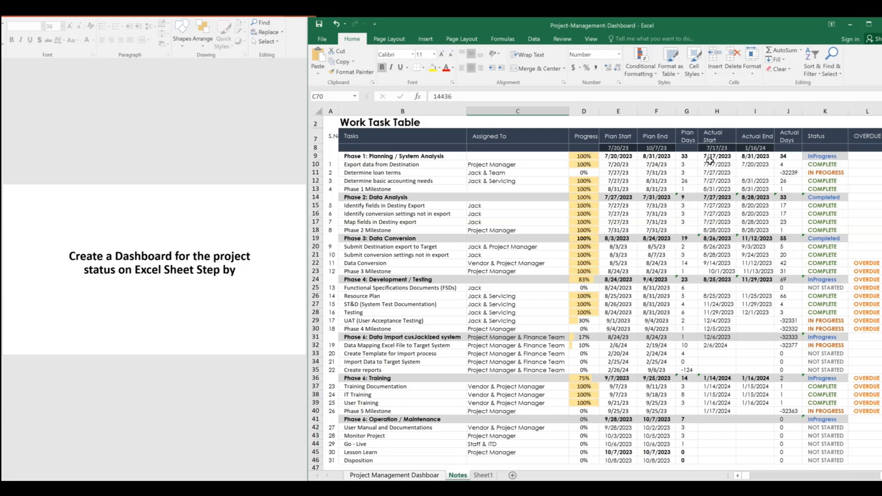
click(820, 156)
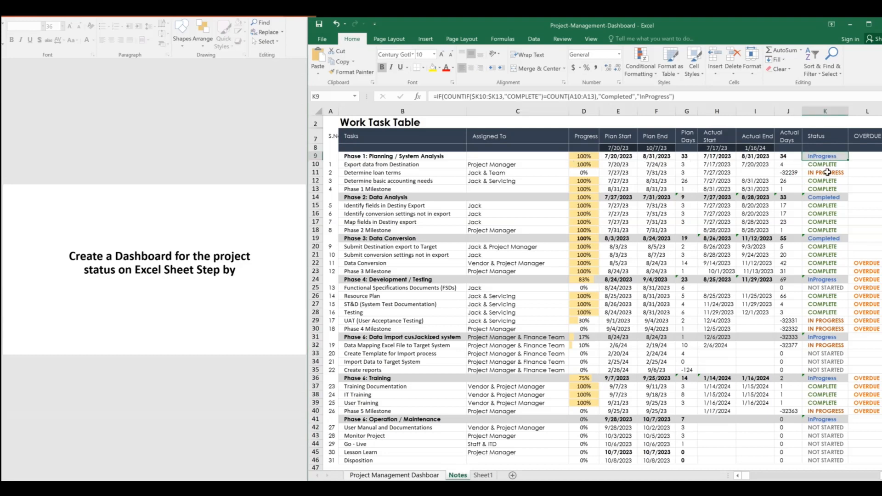
click(841, 166)
drag(848, 166, 848, 156)
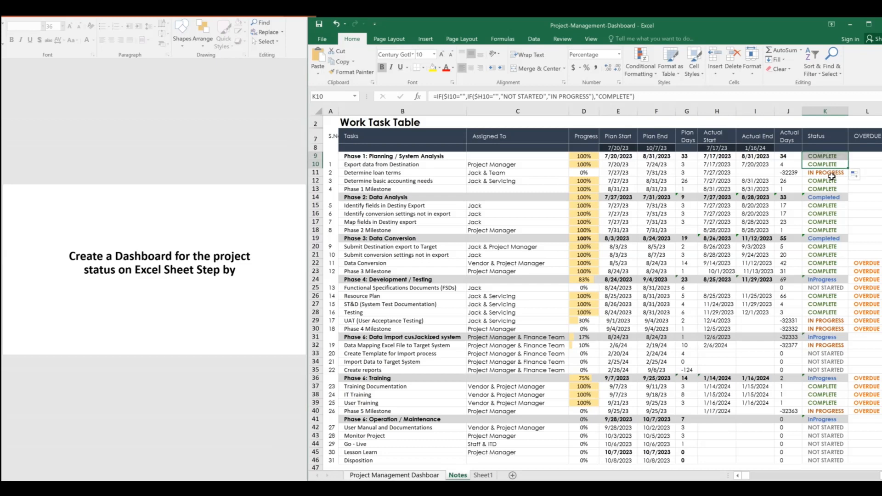
click(832, 179)
click(838, 157)
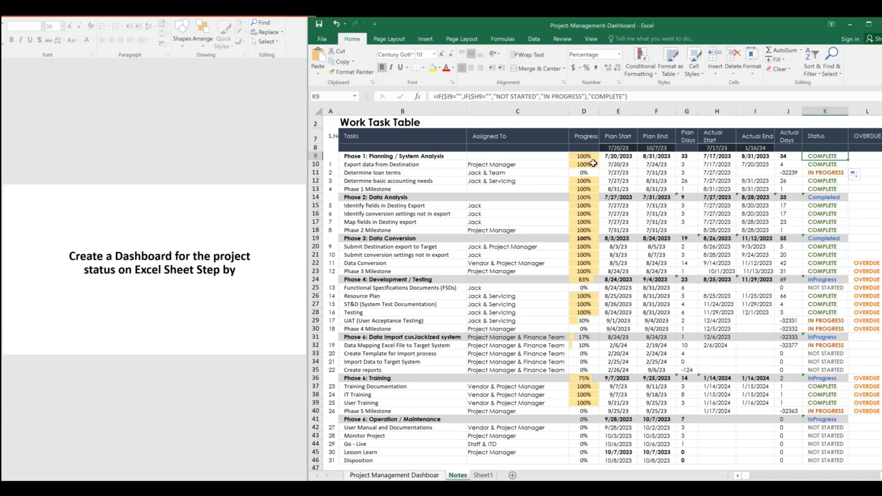
Step: Review the Phase 1 tasks, their assignees and status, and the progress formulas in D9 and D10
click(413, 157)
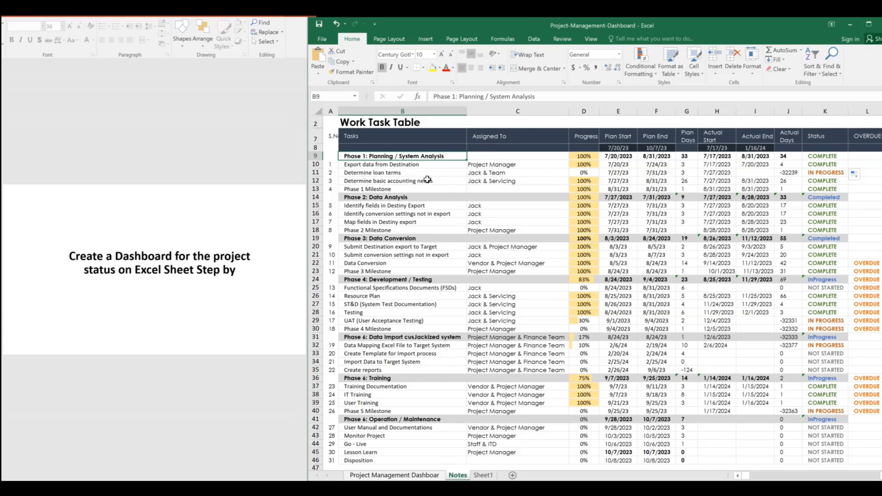
drag(421, 166, 422, 187)
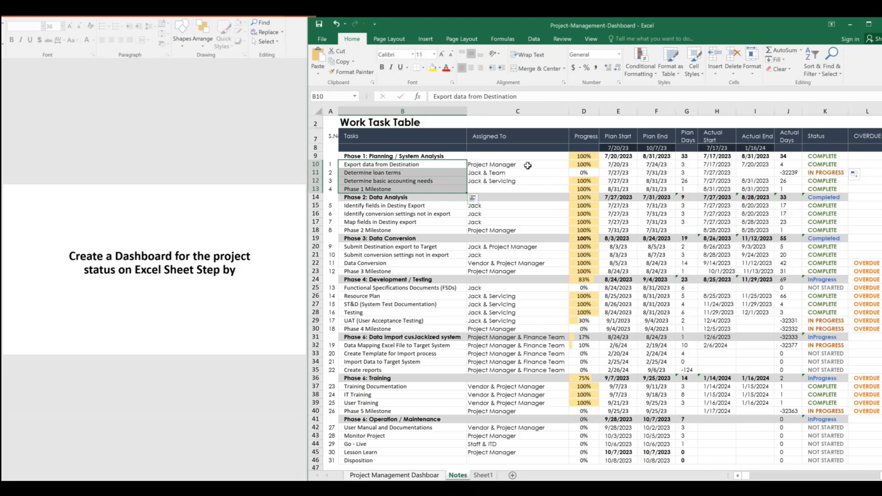
drag(529, 165, 528, 184)
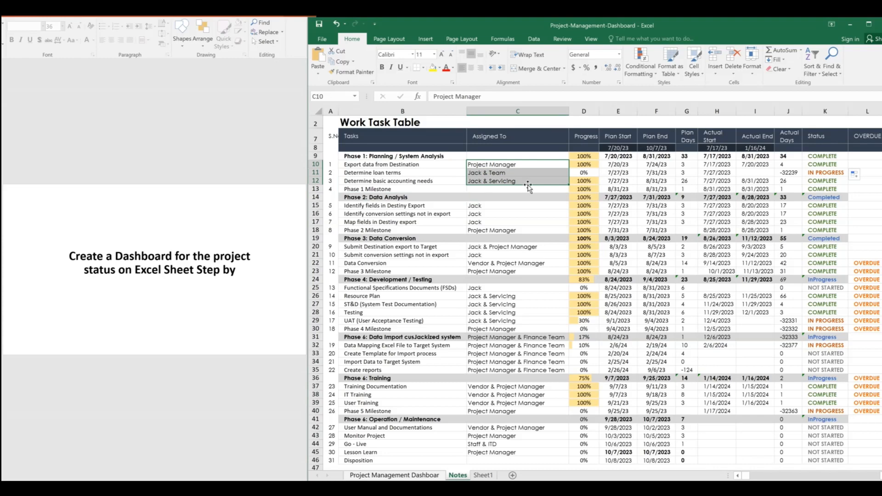
click(584, 164)
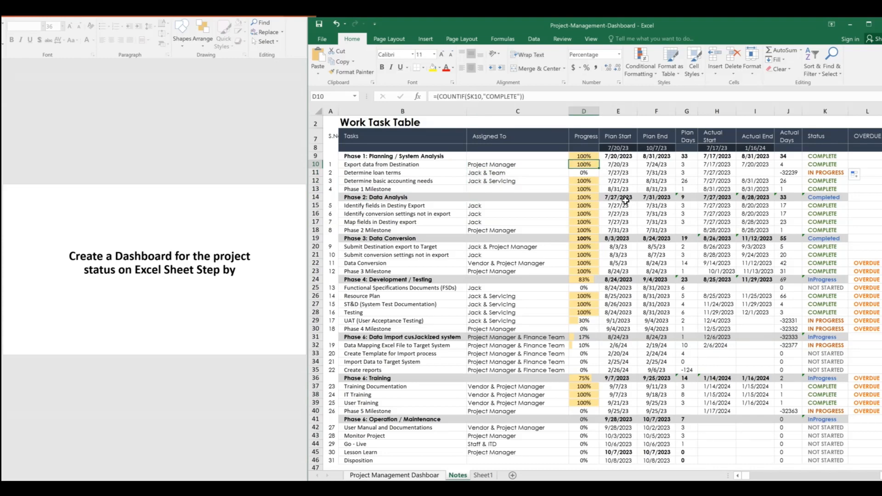
click(838, 173)
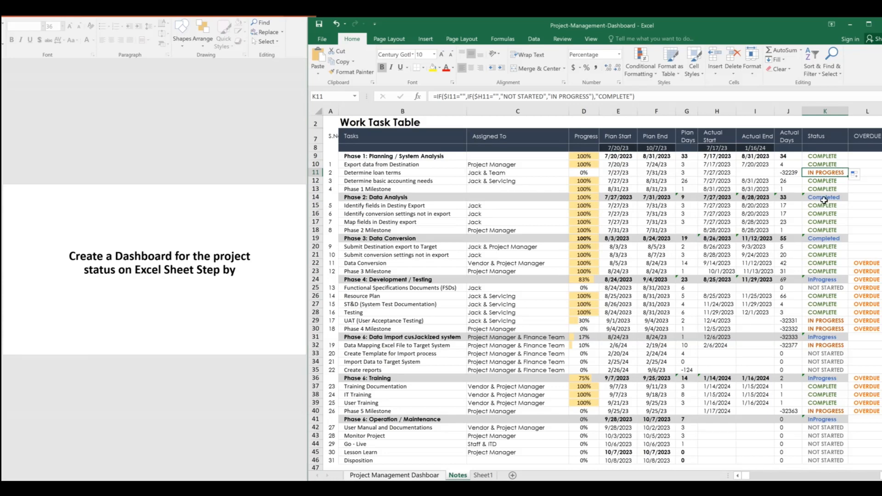
click(589, 156)
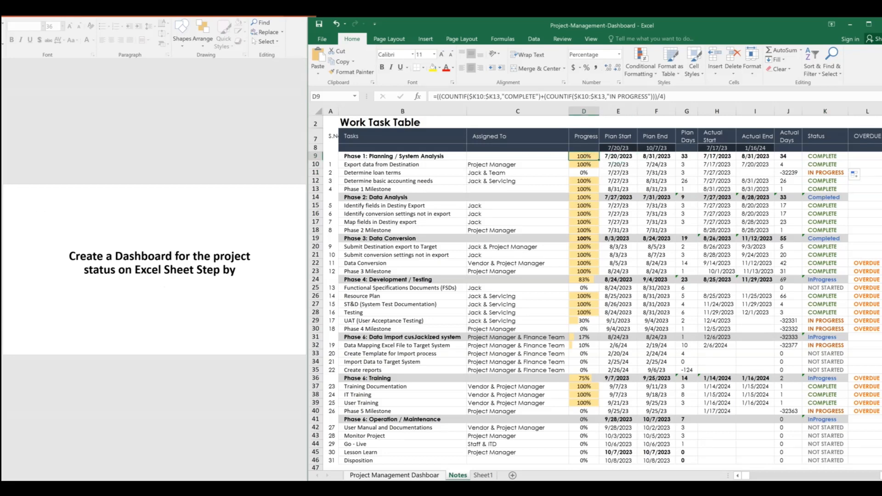
Step: Switch to the PowerPoint presentation, show the NETWORKDAYS() slide, and return to the Phase 1 progress cell D9 in Excel
click(164, 287)
scroll(165, 288, down, 3)
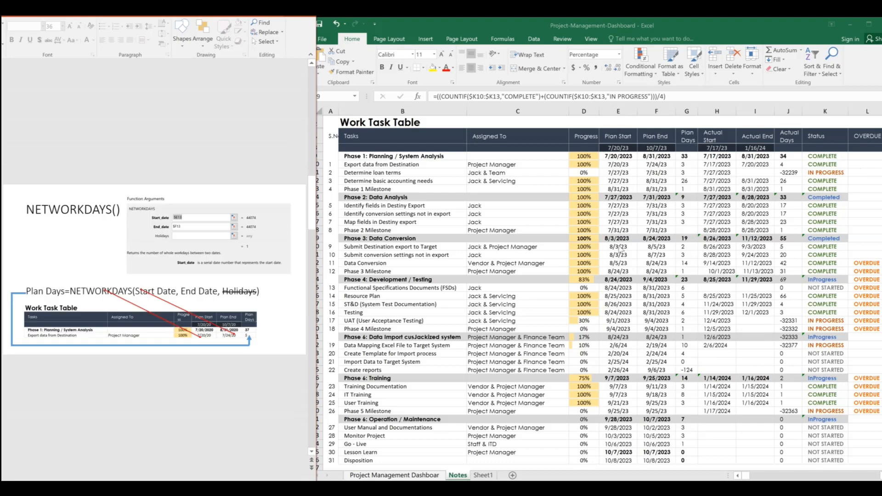
click(590, 157)
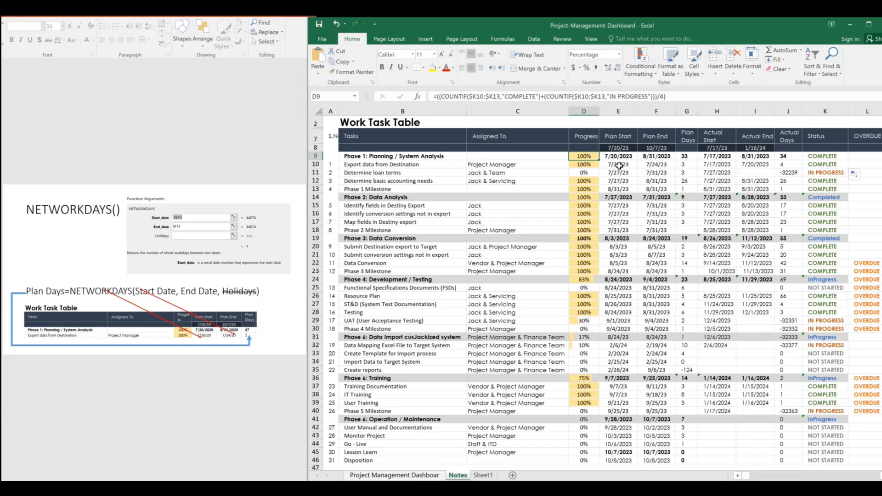
Step: Inspect the Plan Days, Actual Start, Actual End and Actual Days cells of Phase 1 and its first task
click(686, 156)
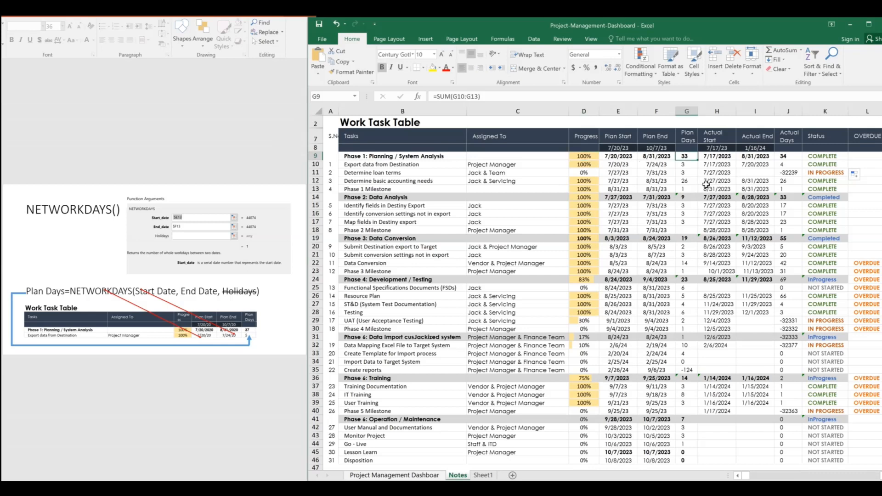
click(730, 157)
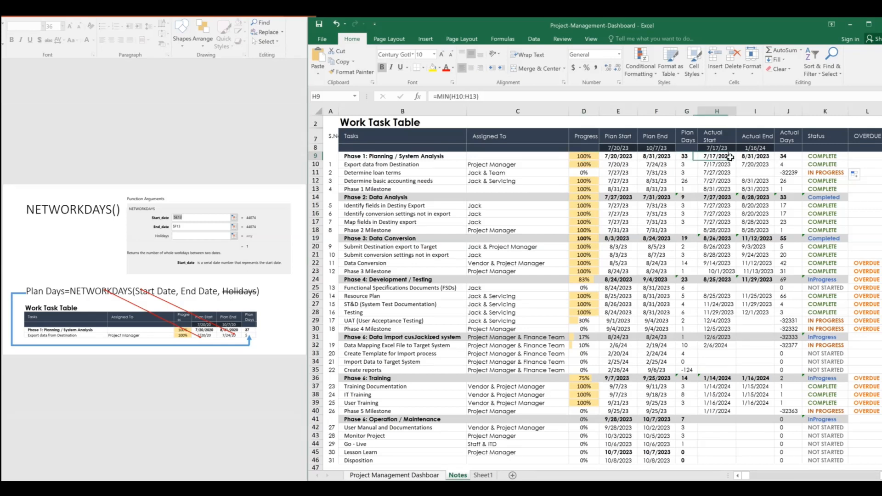
click(755, 156)
click(786, 154)
click(750, 164)
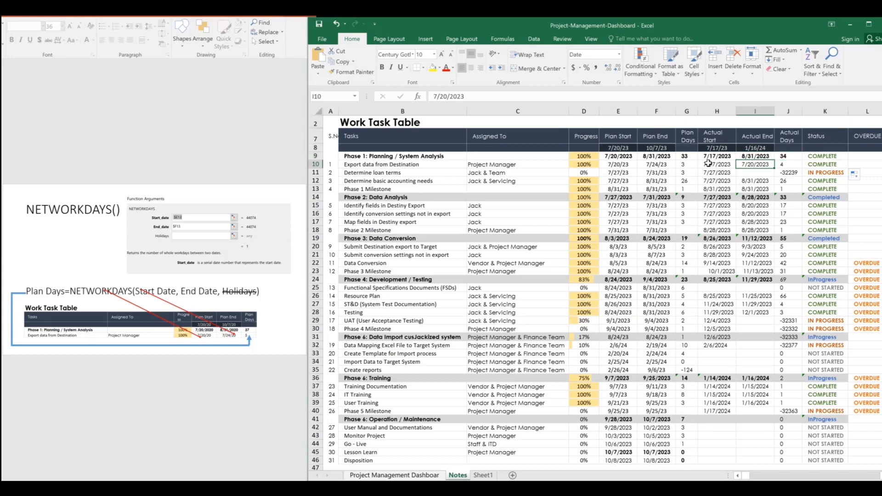
click(717, 165)
click(689, 166)
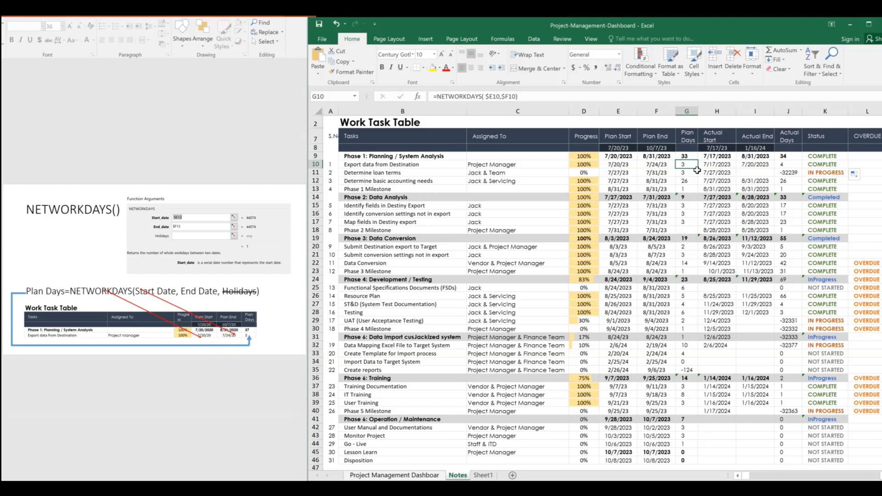
Step: Examine the NETWORKDAYS formula in G10 and the plan start and end cells it references
click(559, 96)
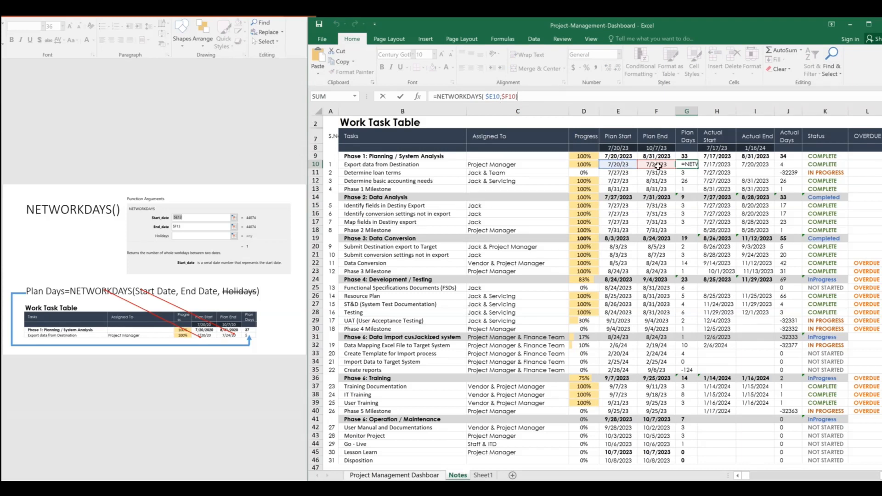
key(Return)
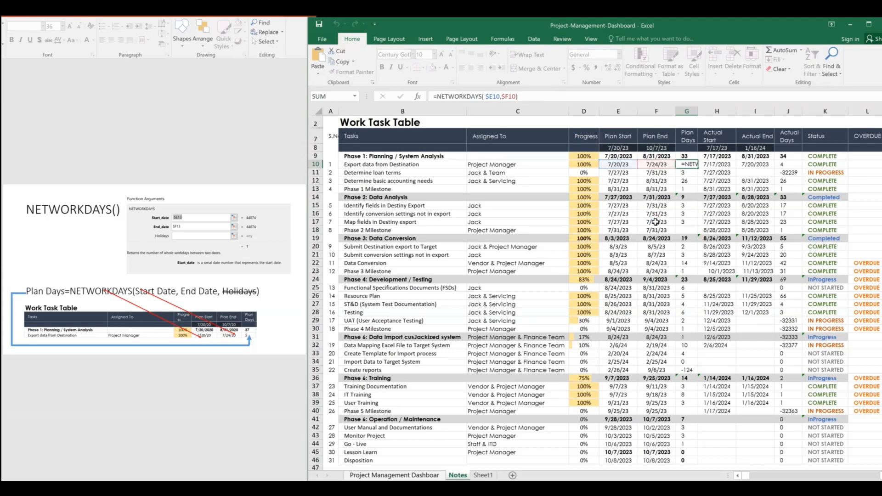
click(690, 165)
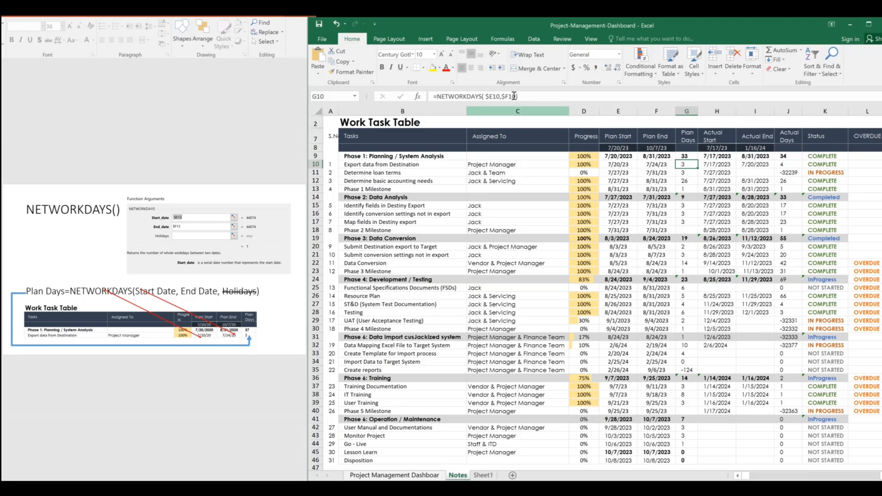
click(540, 98)
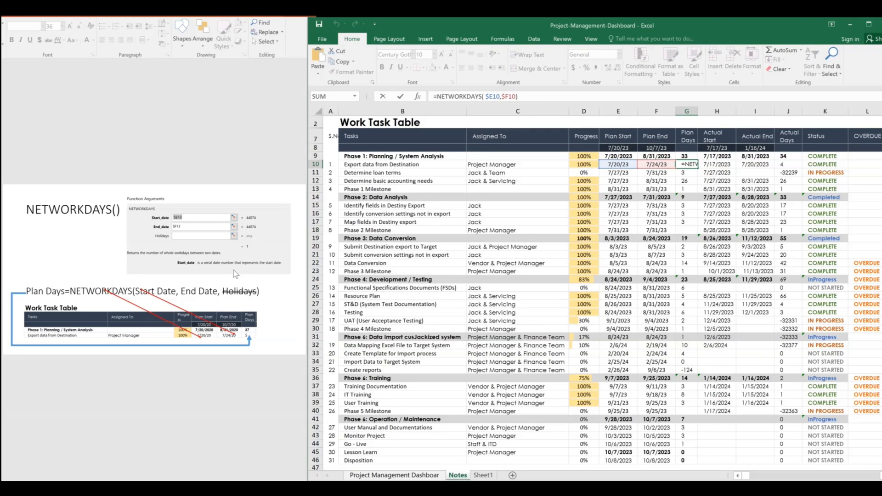
click(684, 228)
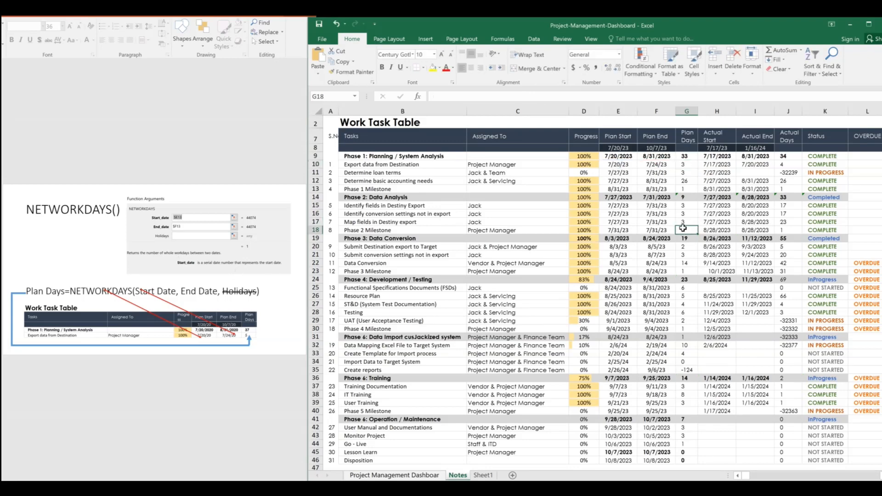
Step: Compare the Plan Days formulas of the Phase 1 and Phase 2 tasks from G10 down to G17
click(692, 164)
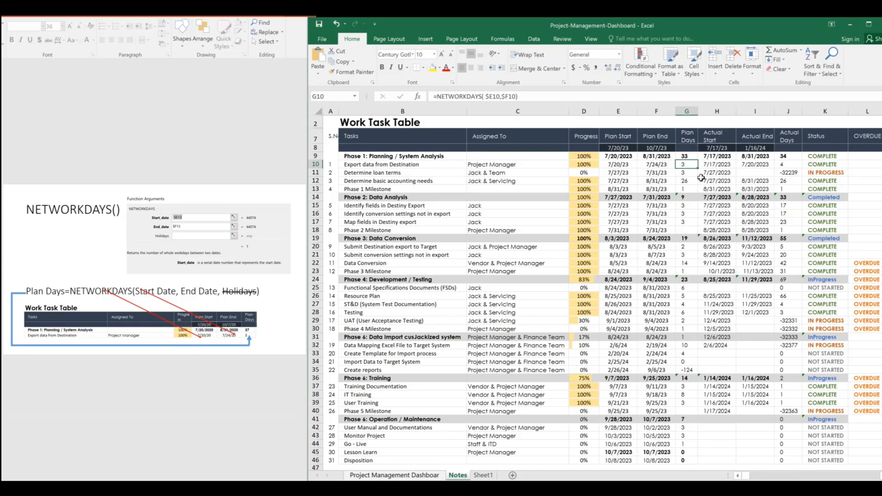
click(690, 174)
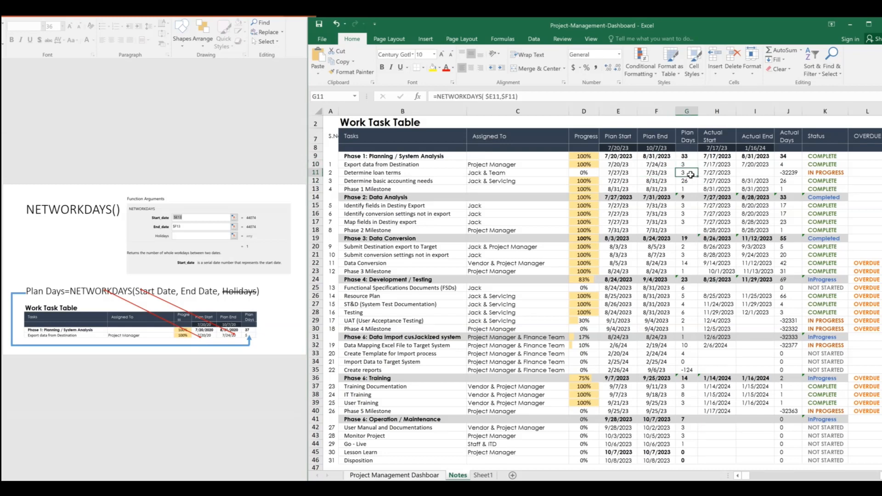
click(689, 181)
click(688, 189)
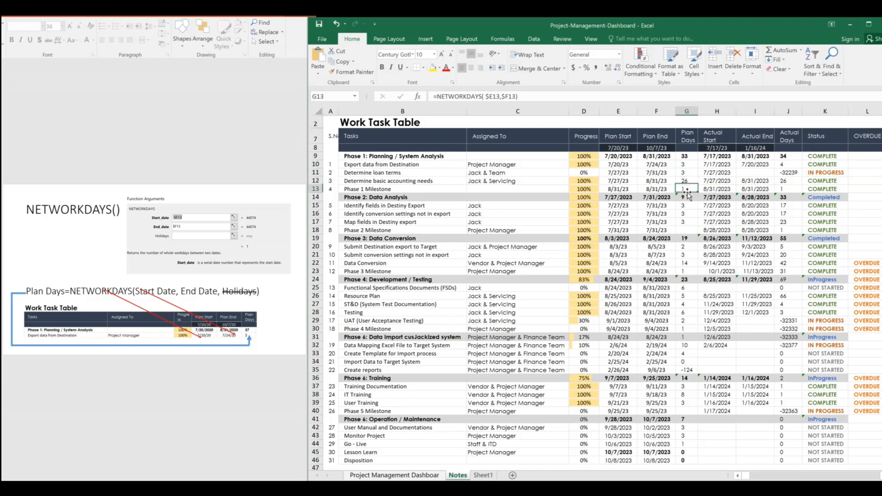
click(685, 203)
click(689, 221)
Step: Fill the Plan Days formula from G10 down to G13
click(692, 165)
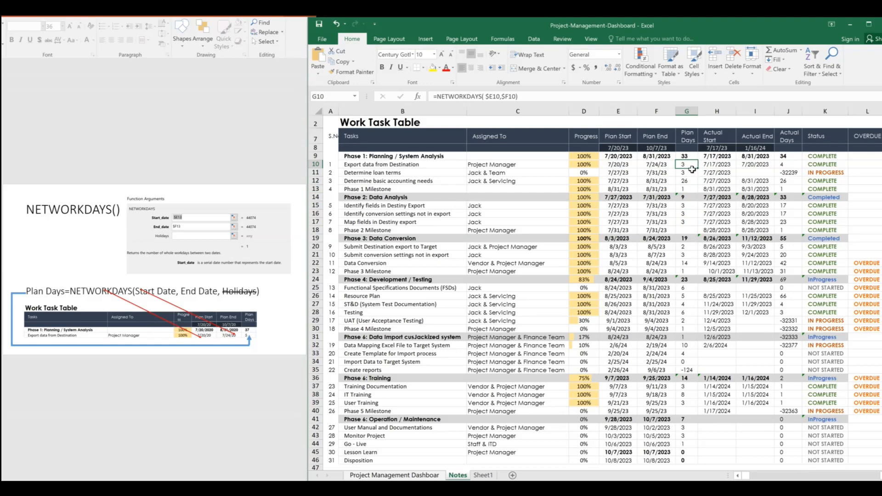
drag(699, 169, 697, 192)
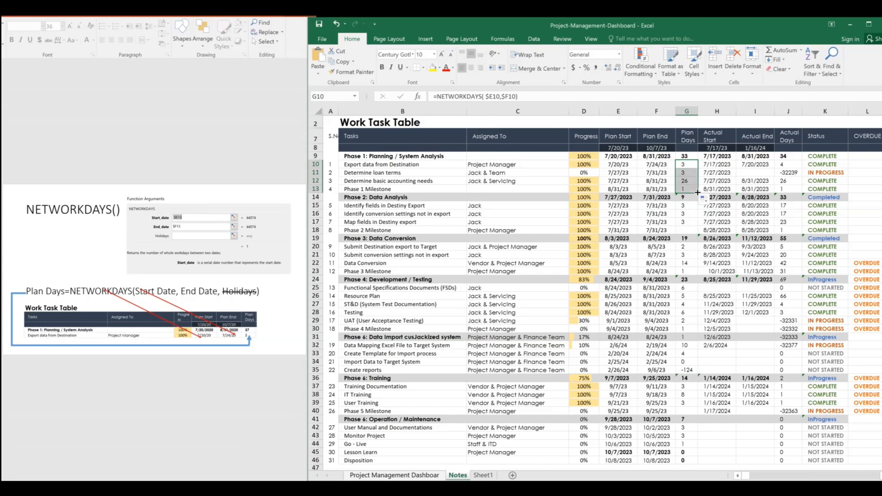
Step: Clear the Plan Days cells G11 to G13 and refill them with the NETWORKDAYS formula from G10
click(693, 176)
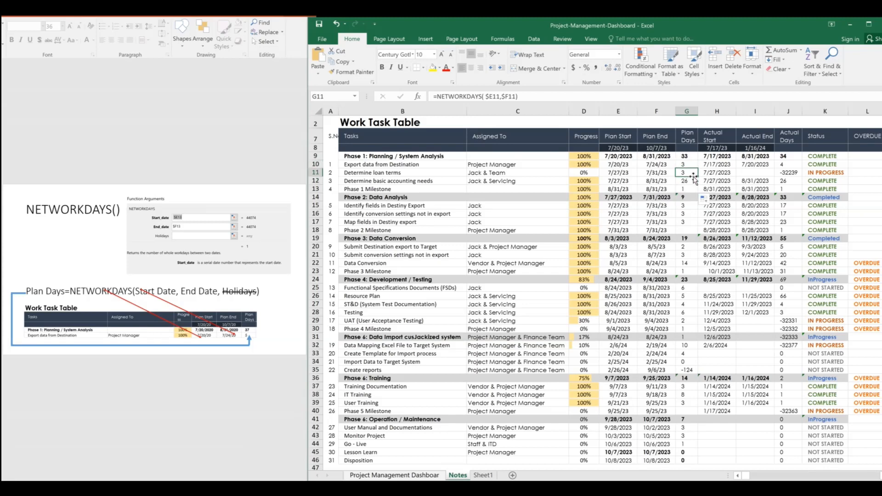
key(Delete)
click(687, 182)
key(Delete)
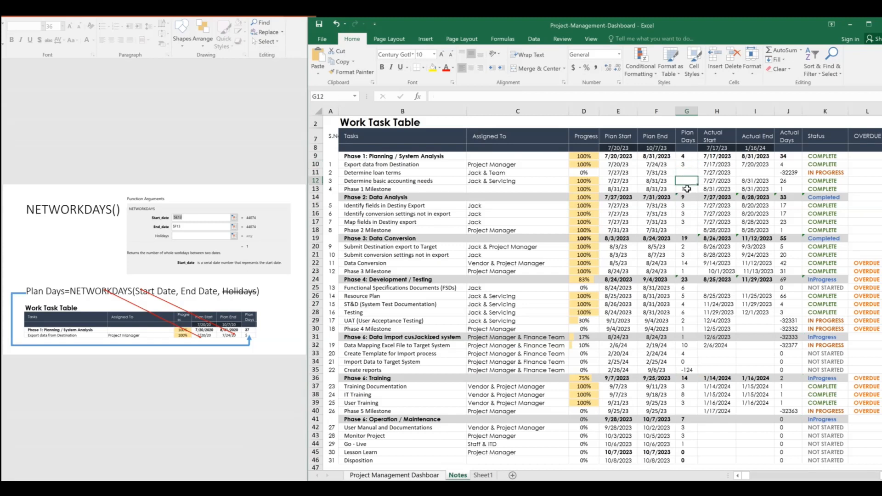
click(687, 189)
key(Delete)
click(692, 165)
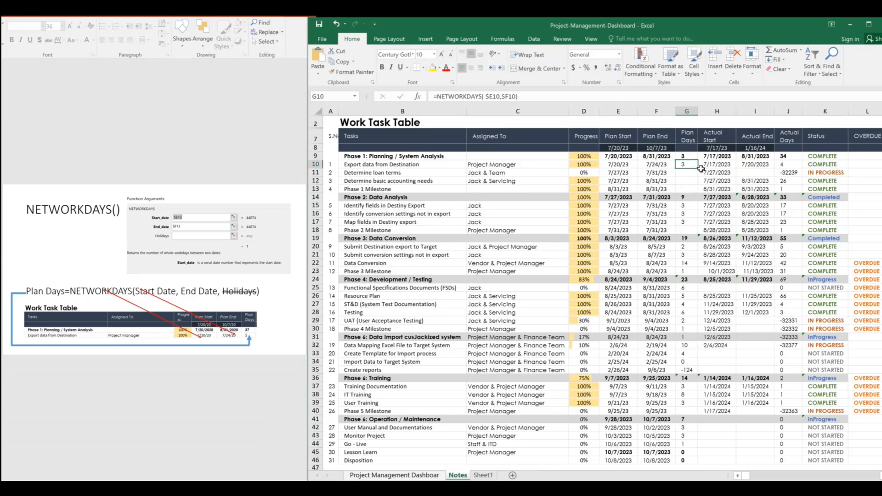
drag(698, 168, 698, 195)
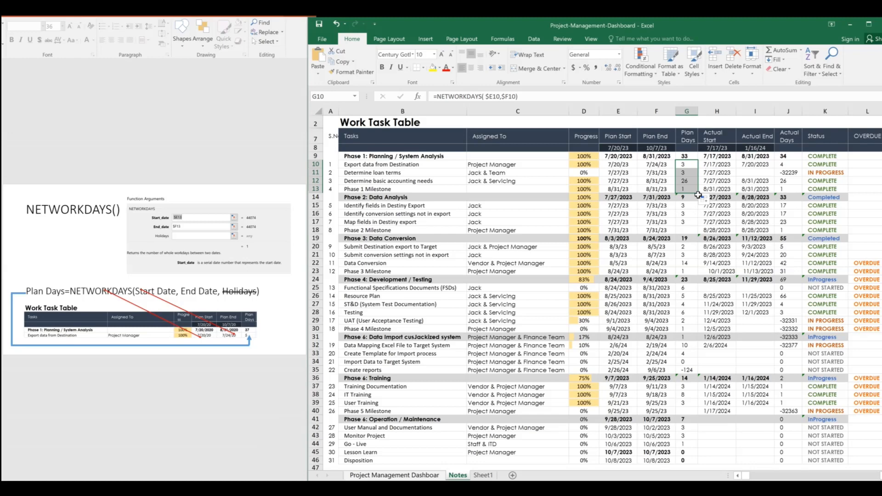
Step: Check the row references in the NETWORKDAYS formulas of G11, G12 and G13
click(688, 174)
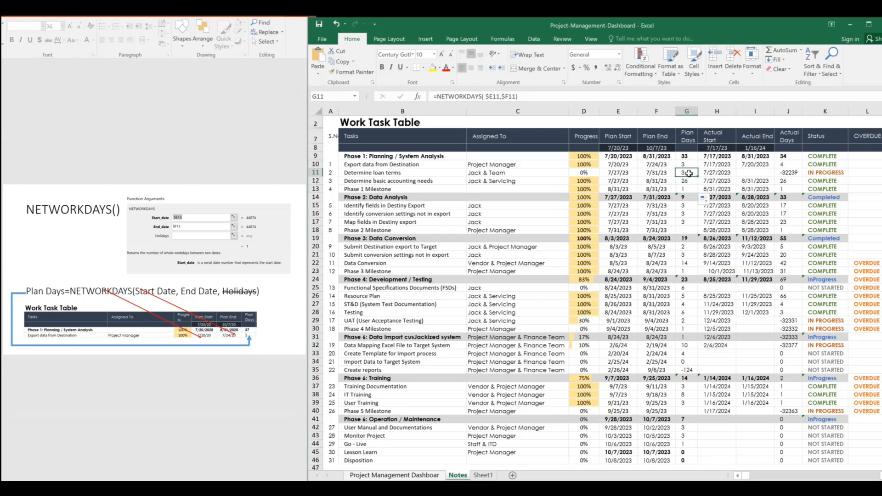
click(567, 96)
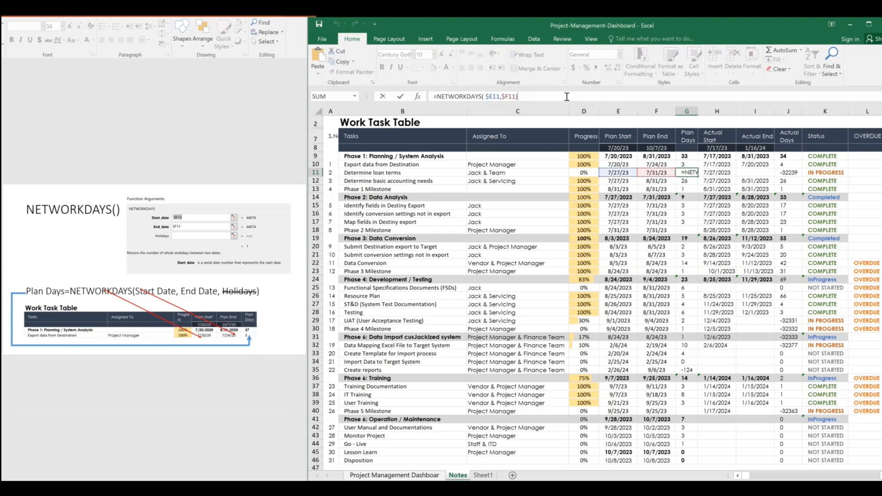
key(Return)
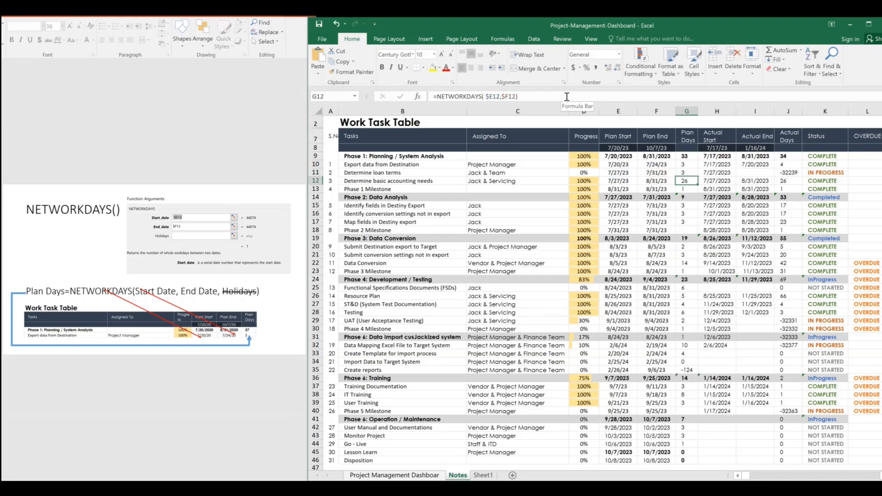
click(567, 96)
key(Return)
click(567, 96)
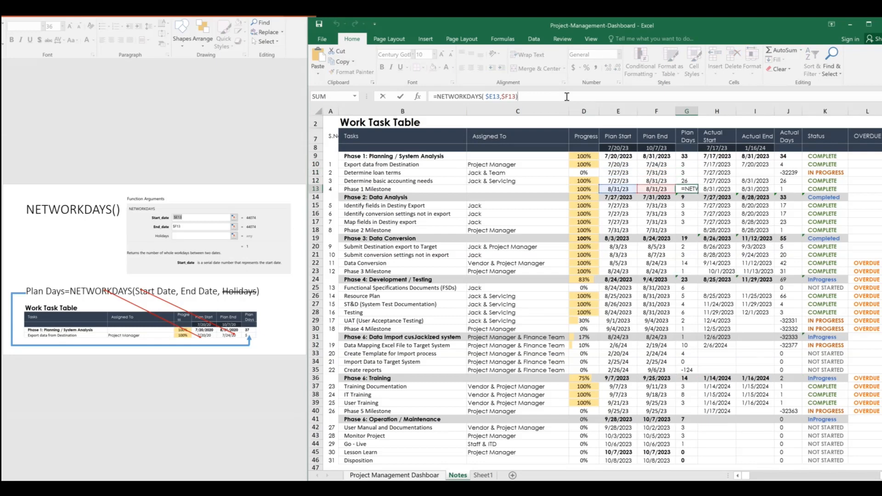
key(Return)
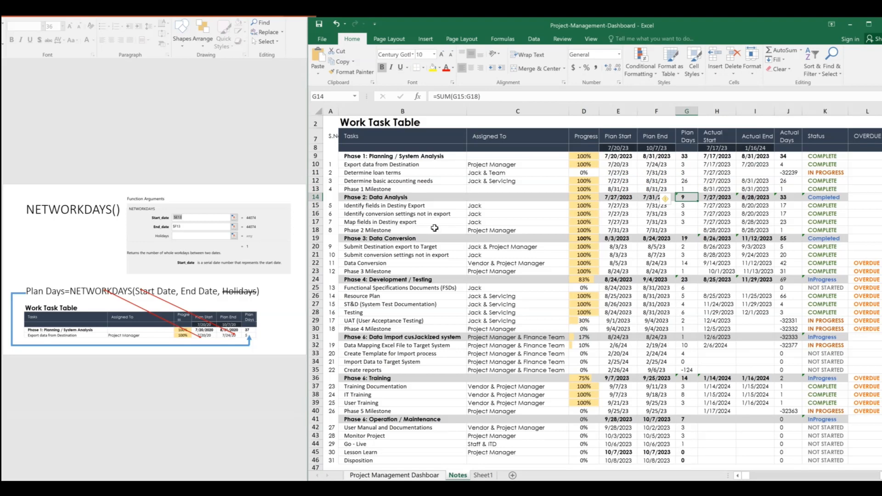
Step: Inspect the formulas for the first task's Plan Days and for Phase 1's Actual Days, Plan Start and Progress
click(693, 164)
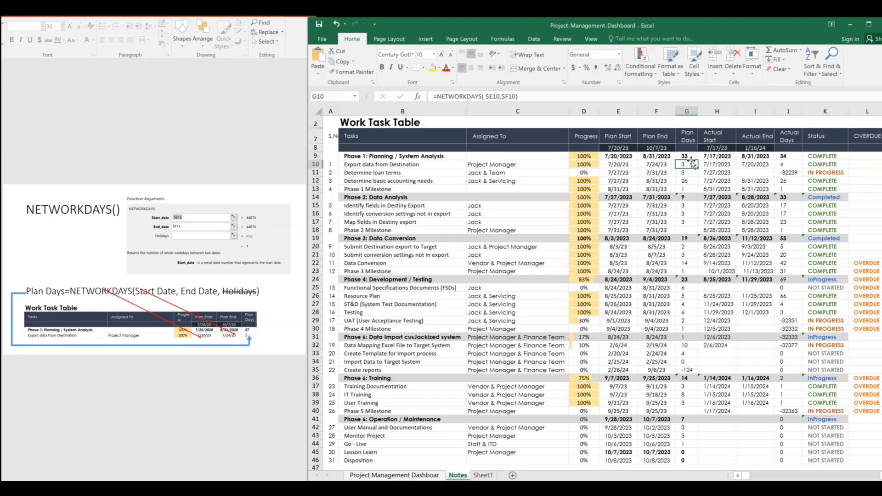
click(794, 157)
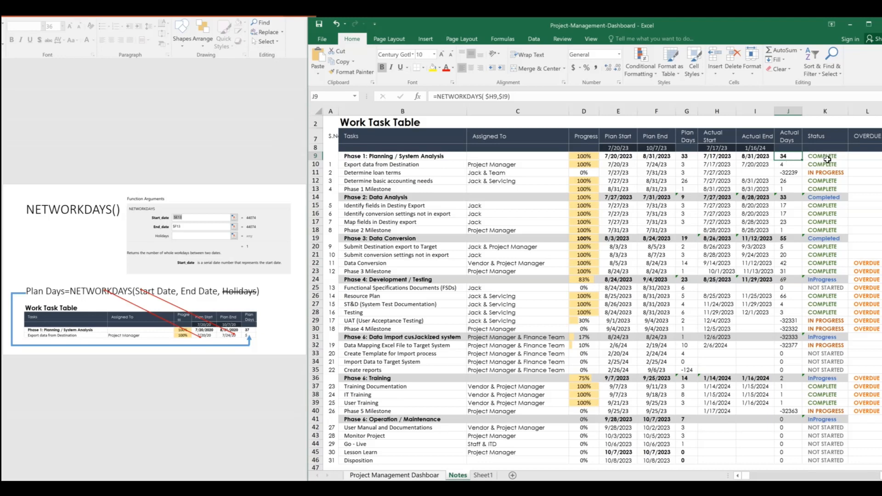
click(613, 157)
click(583, 156)
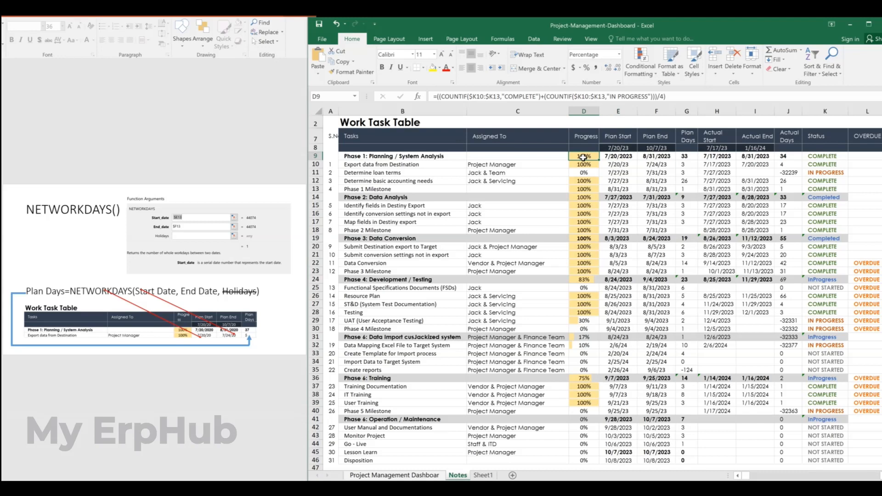
click(609, 158)
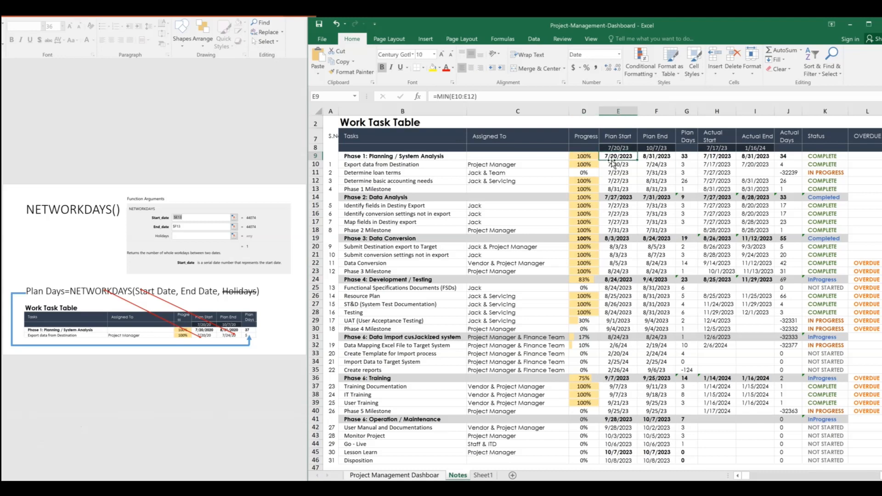
Step: Highlight the four Phase 1 task rows, B10 through L13, with a yellow fill
click(611, 165)
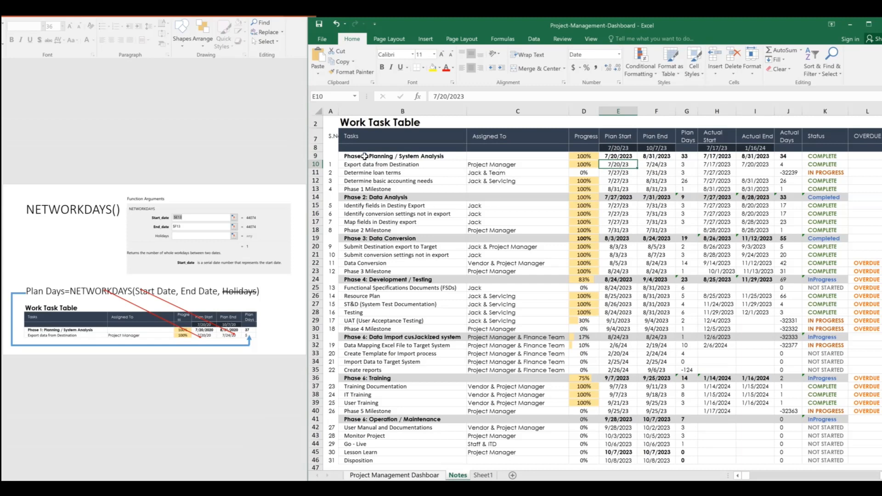
click(314, 156)
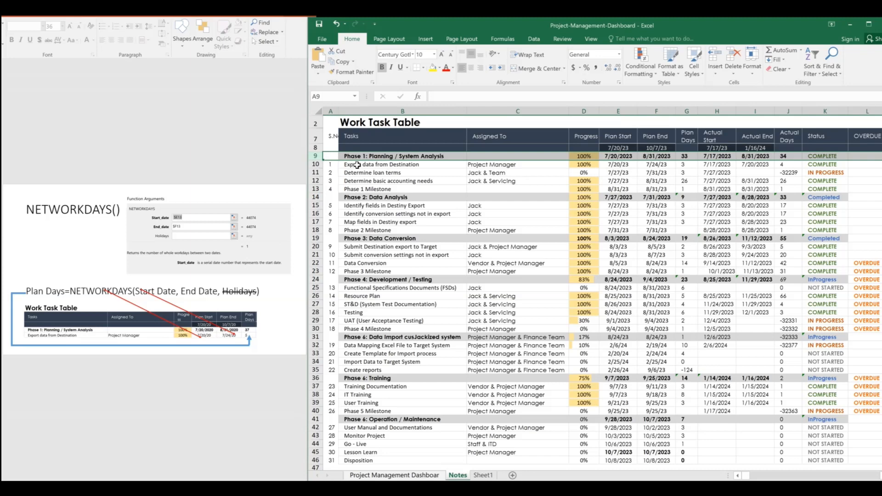
drag(356, 165, 852, 189)
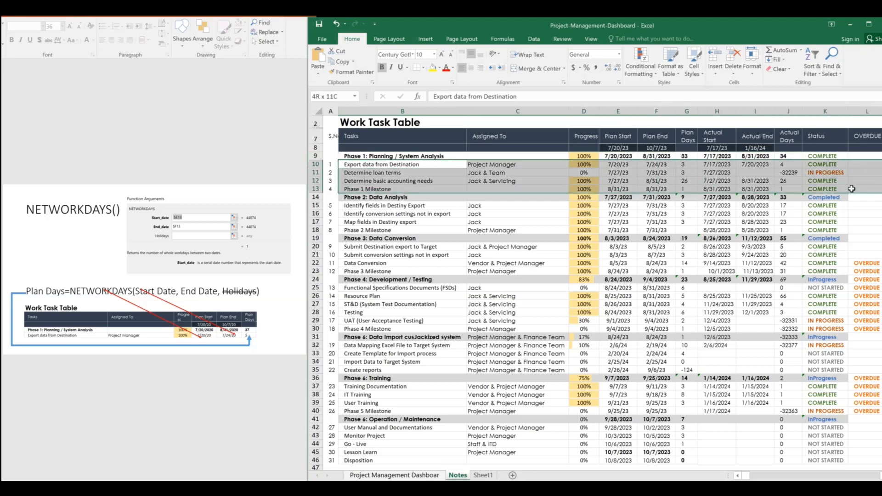
click(433, 68)
click(583, 238)
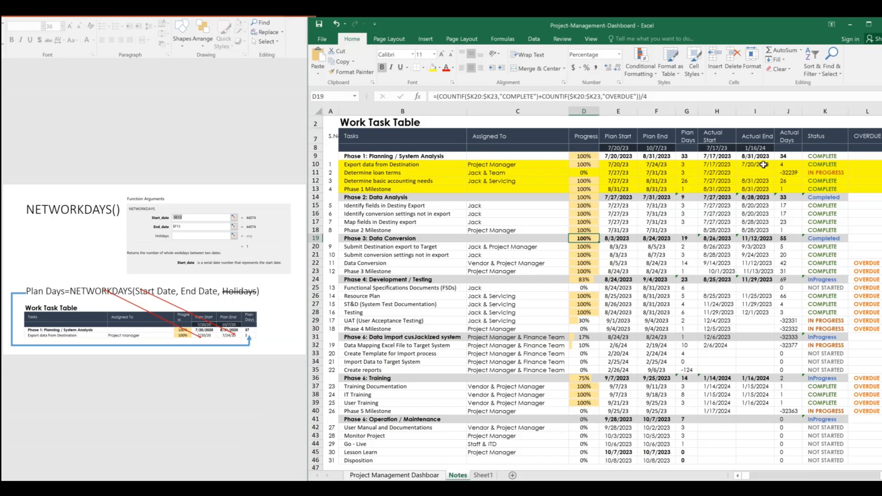
Step: Open the Status formula in K10 and compare it with the IF formula slide in PowerPoint
click(816, 166)
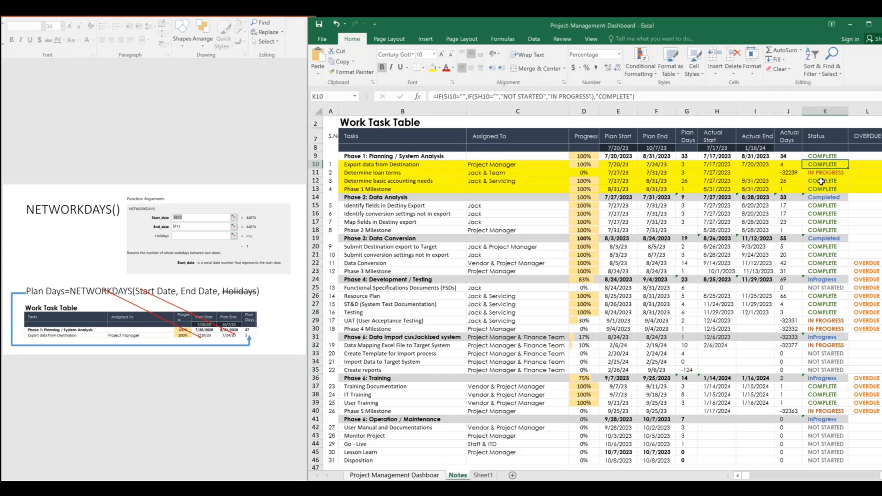
click(697, 97)
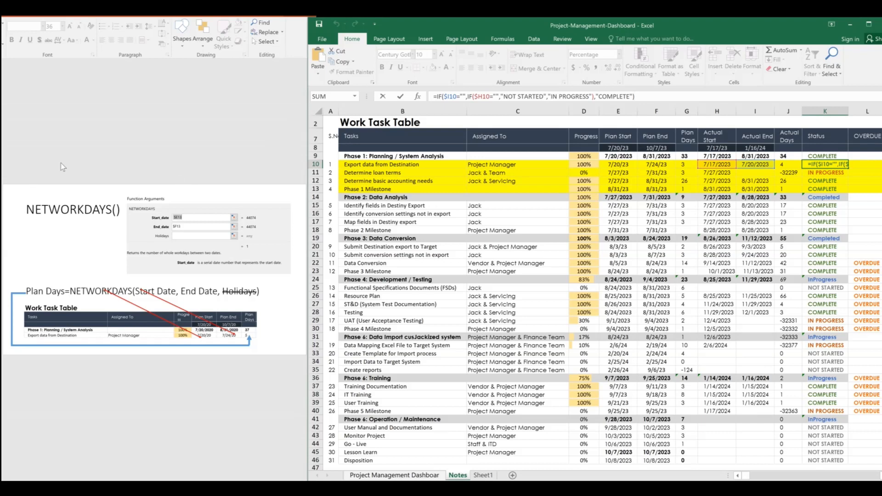
click(154, 138)
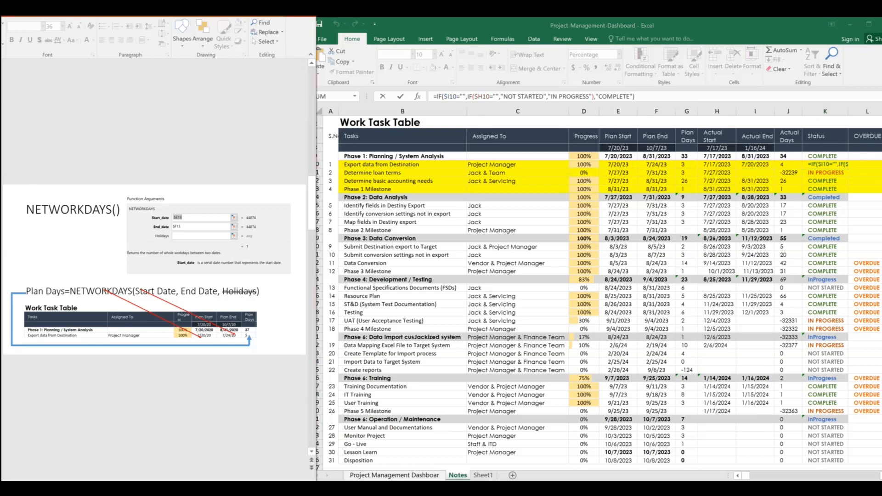
scroll(154, 270, down, 1)
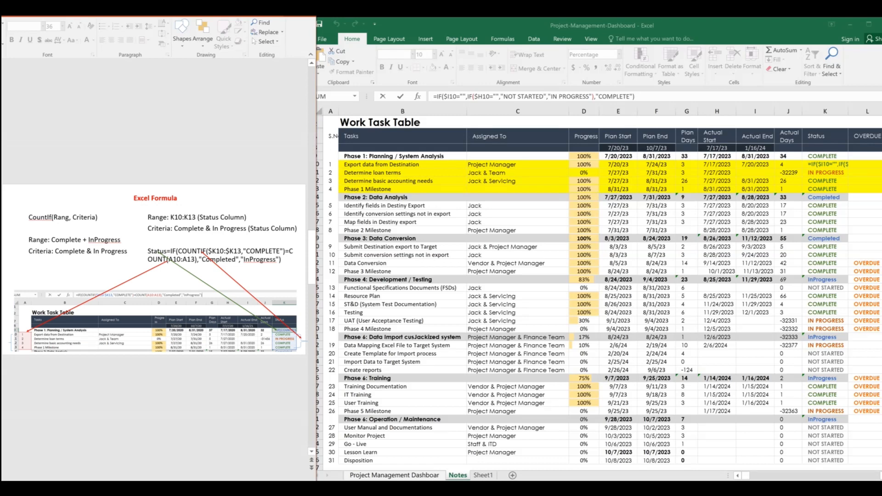
scroll(154, 269, down, 1)
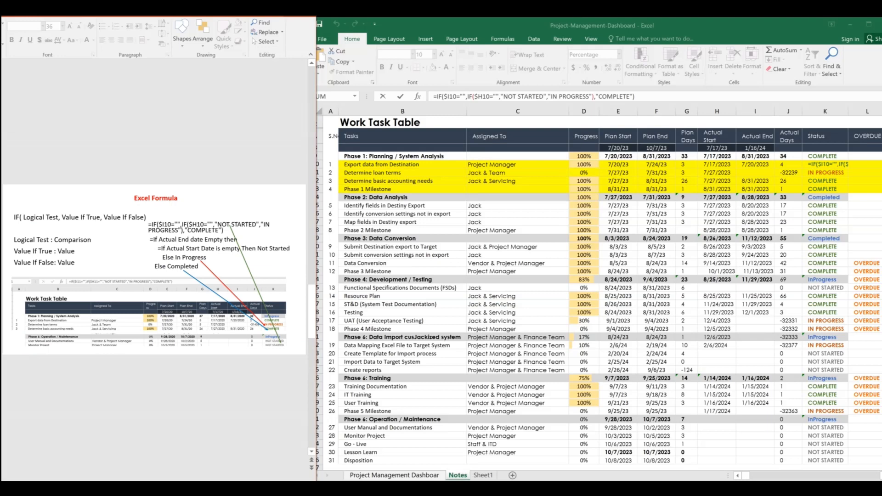
scroll(153, 270, up, 1)
scroll(154, 270, down, 1)
drag(60, 220, 29, 217)
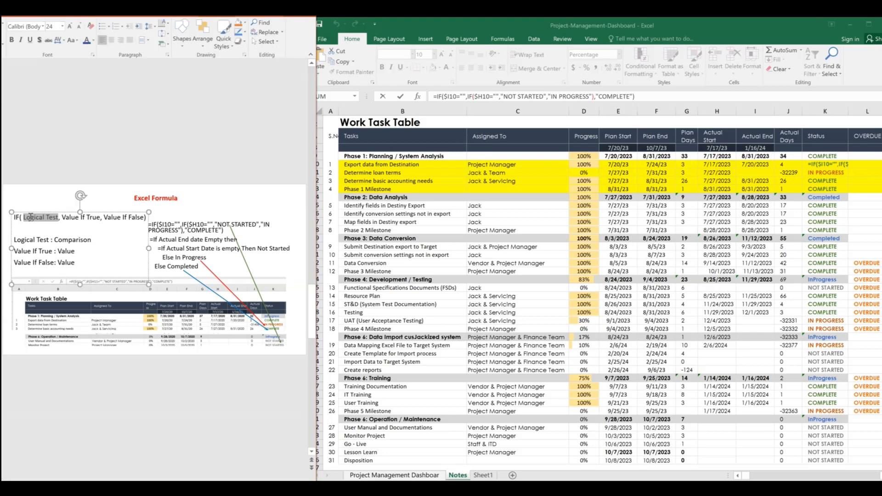
click(200, 209)
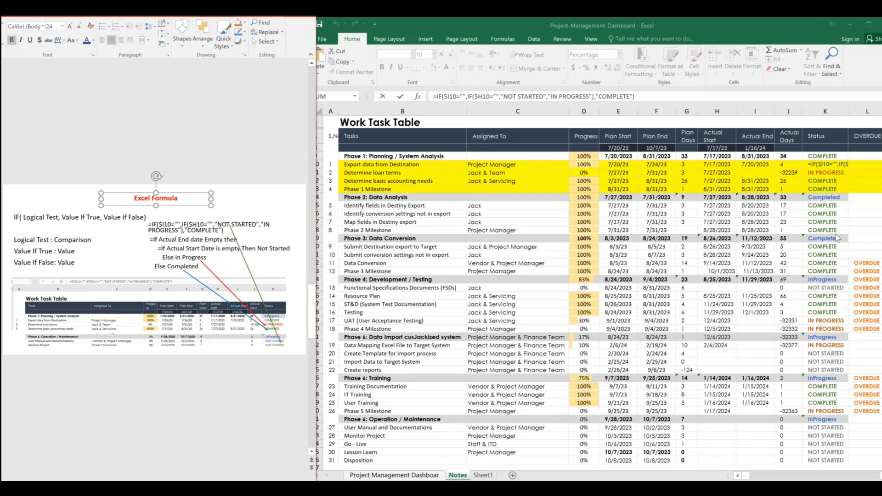
Step: Switch back to Excel and close the Status formula in K10 without altering it
key(Return)
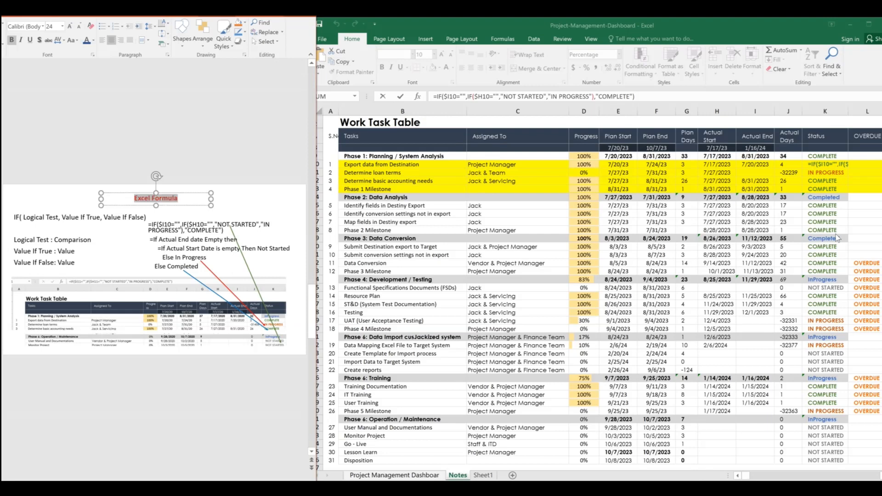
click(839, 163)
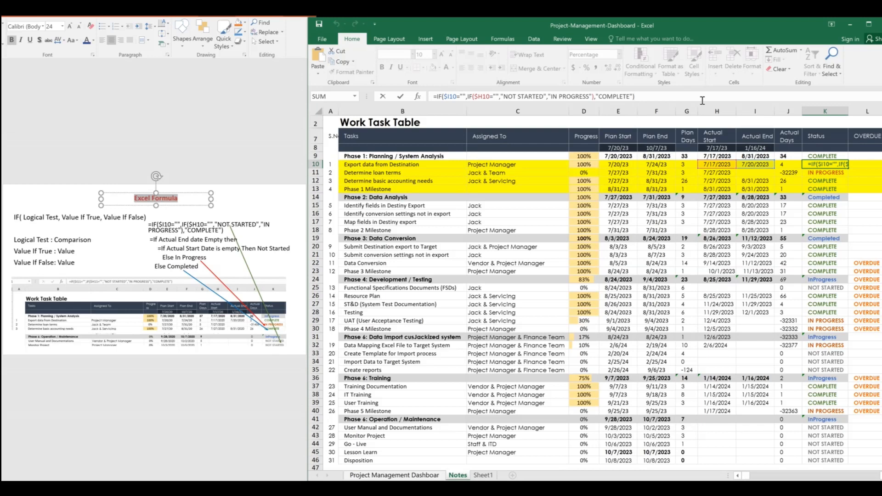
key(Return)
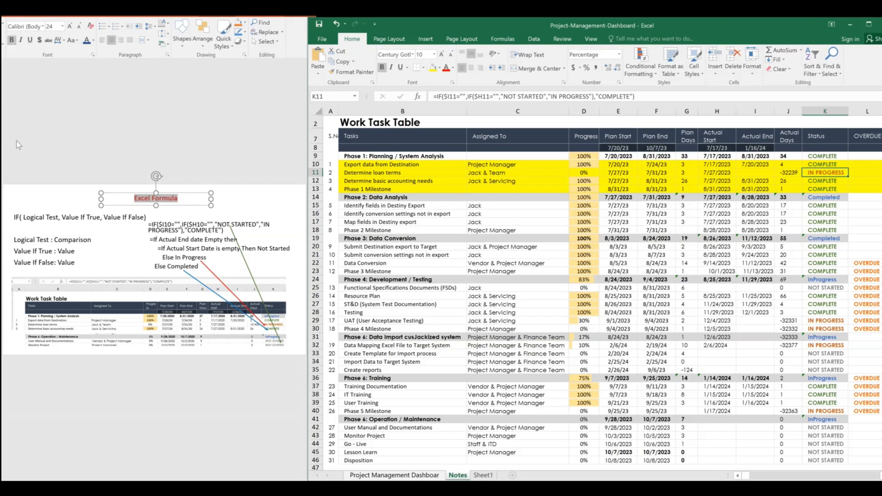
Step: Switch to PowerPoint and bring up the slide explaining the COUNTIF range and criteria
click(3, 143)
click(157, 129)
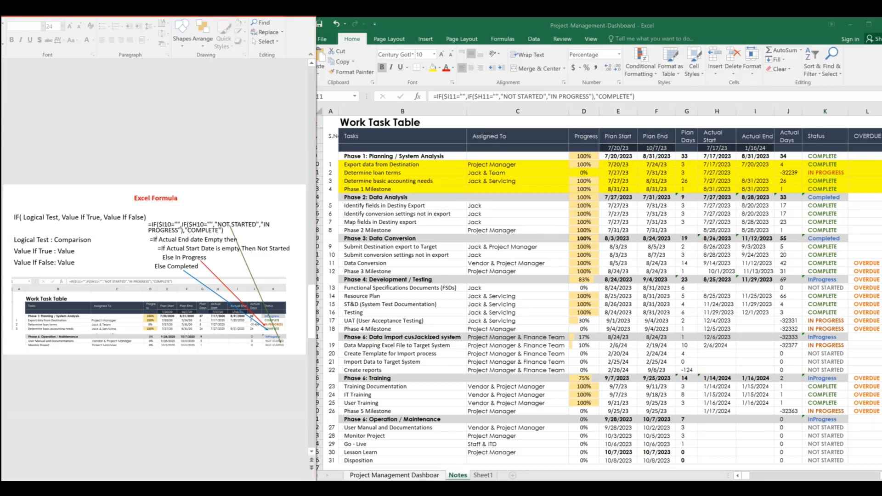
scroll(155, 269, up, 2)
scroll(155, 270, down, 2)
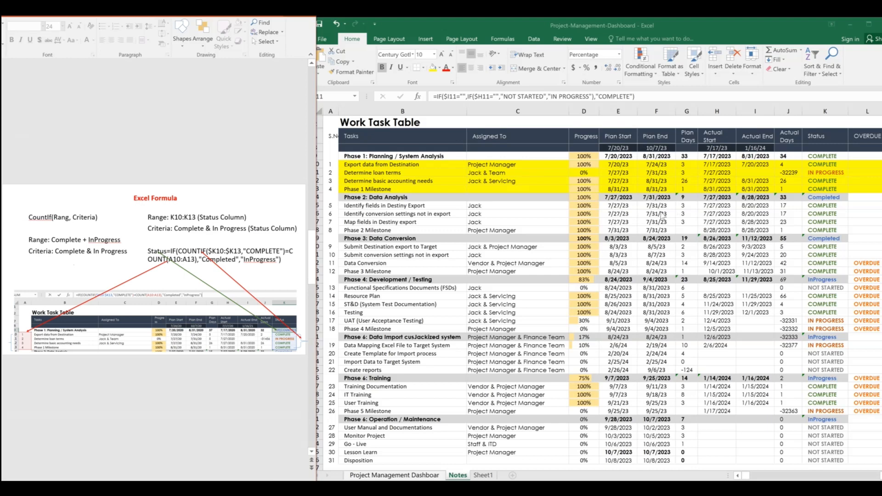
Step: Switch to Excel and inspect the Progress formulas of Phase 1 and its first task, plus that task's Status formula
click(586, 155)
click(586, 155)
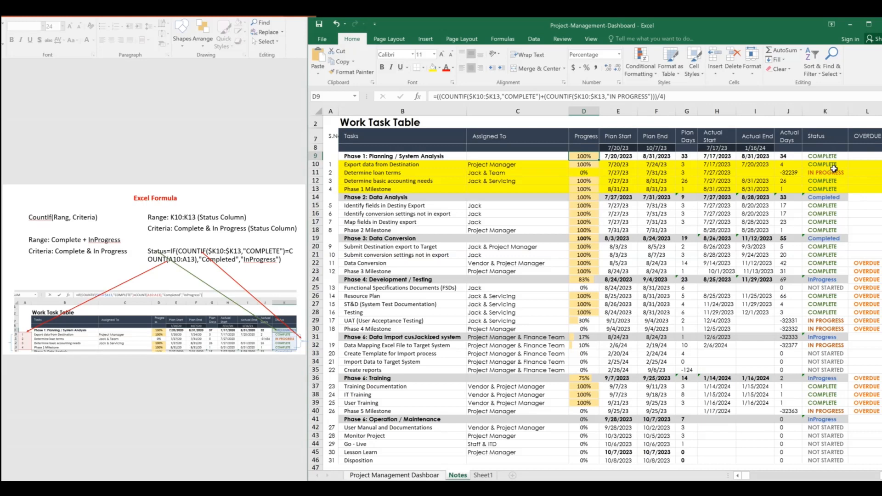
click(589, 166)
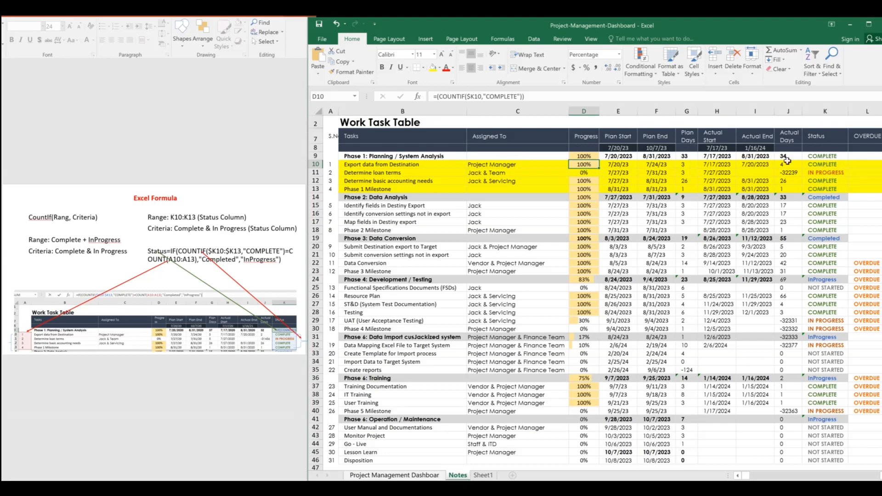
click(840, 164)
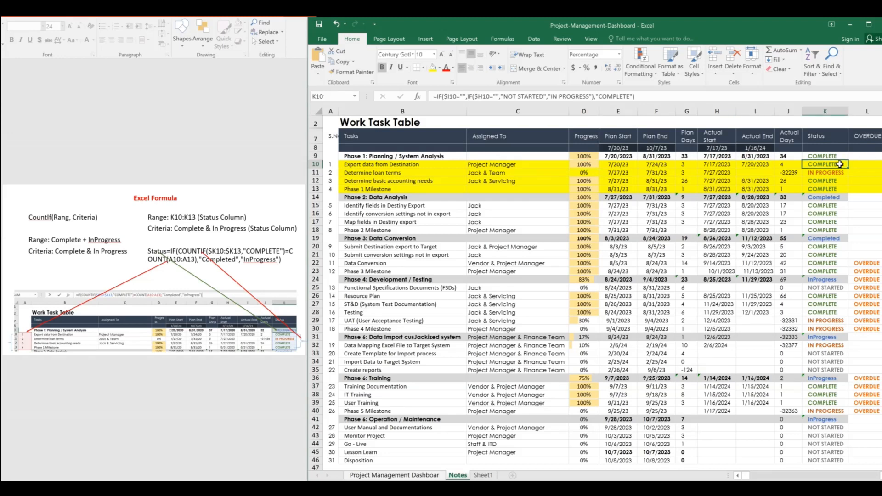
click(593, 166)
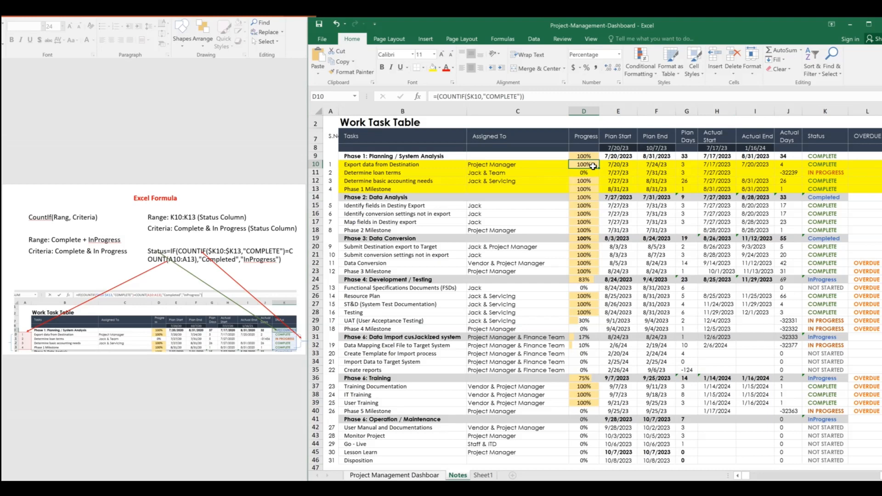
Step: Clear the Actual End date in I10 to test the task's Progress and Status formulas, and undo the deletion
click(755, 164)
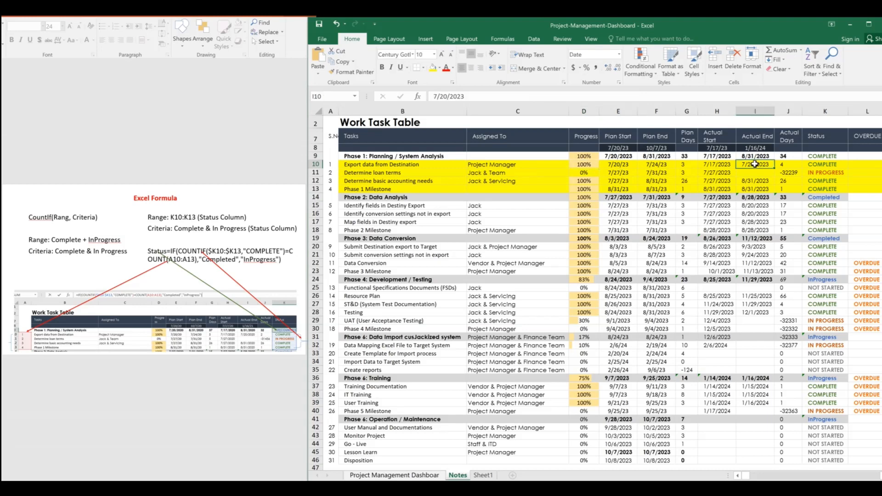
key(Delete)
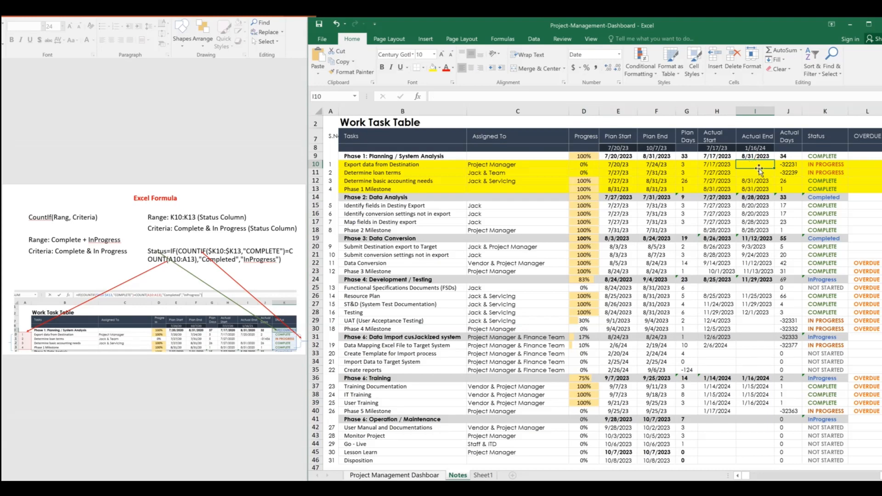
key(ctrl+z)
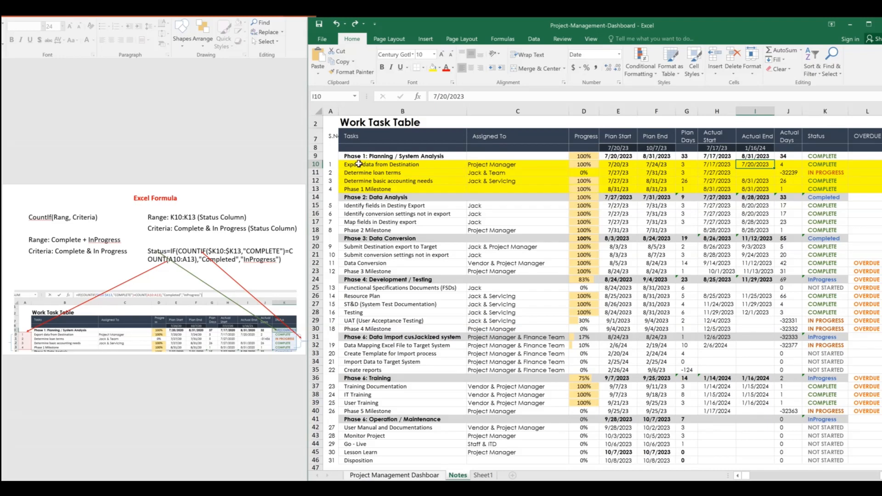
Step: Remove the yellow fill from the Phase 1 task rows, B10 through L13
drag(358, 166, 861, 188)
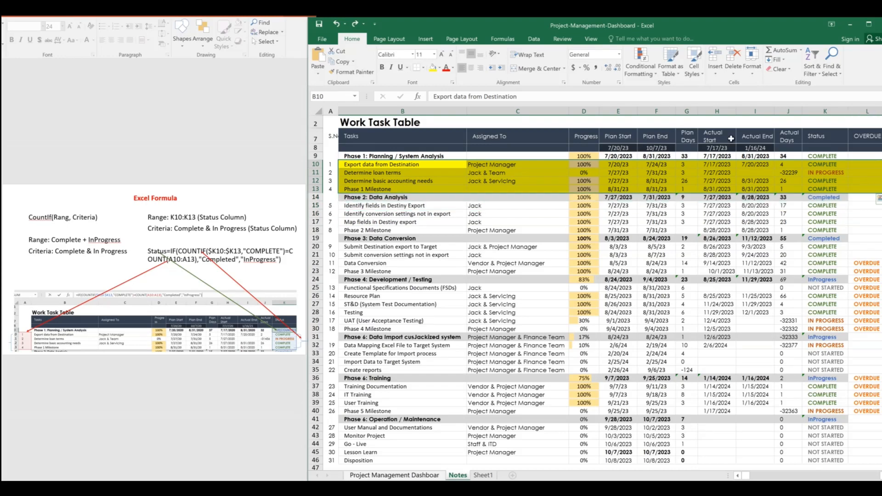
click(440, 68)
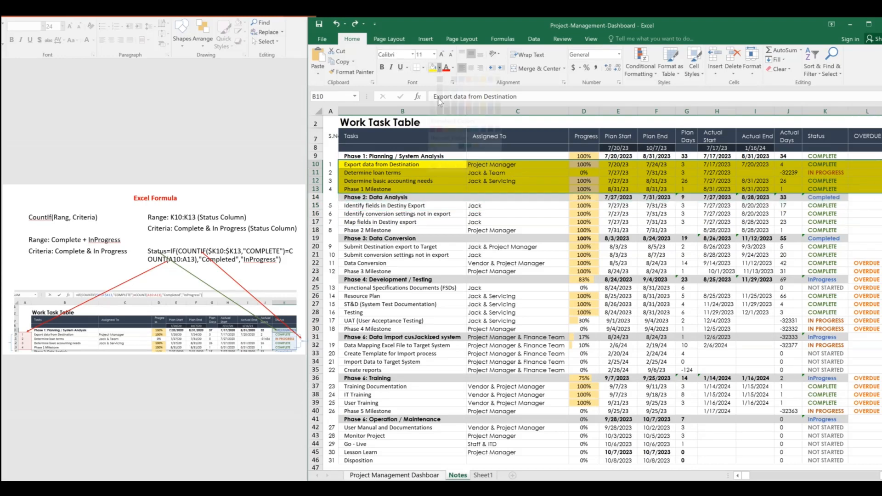
click(450, 161)
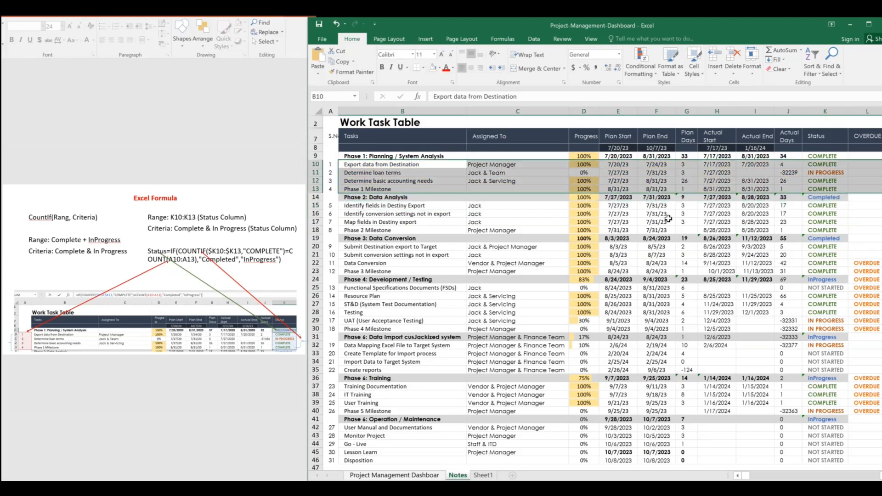
click(669, 222)
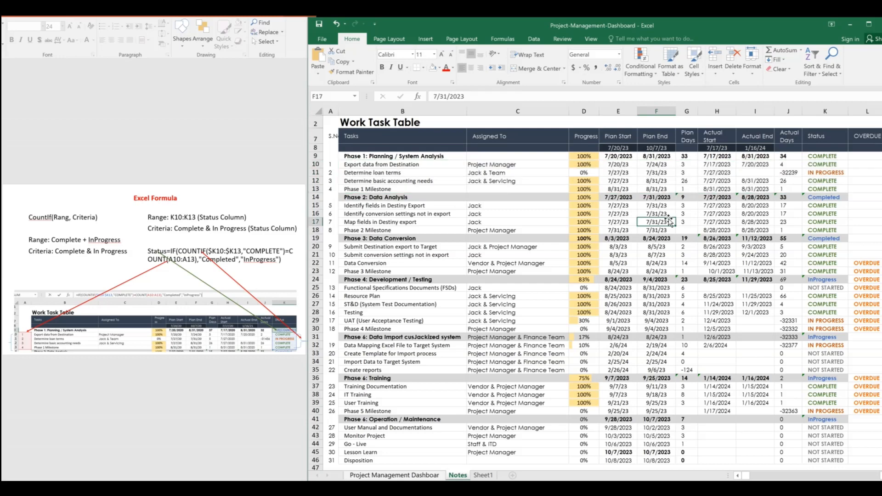
Step: Compare the Progress formulas in D9, D10 and D11 with the Status formula in K10 and the Phase 1 task names
click(590, 174)
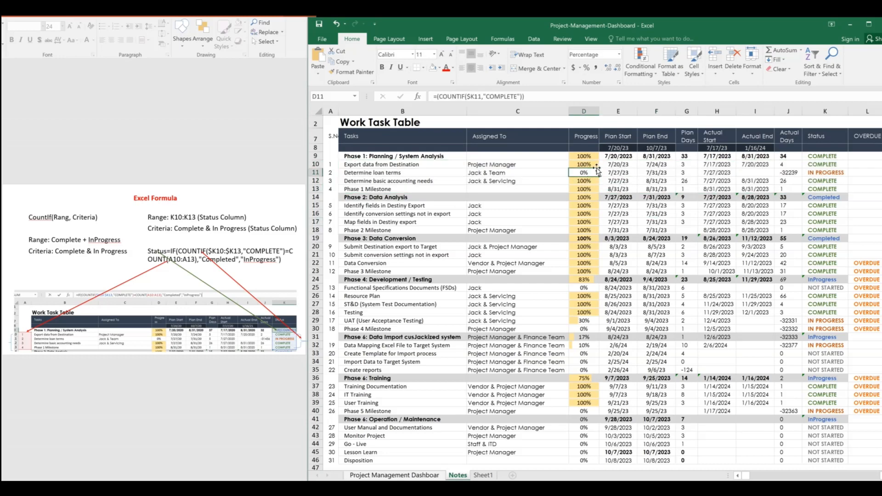
click(595, 166)
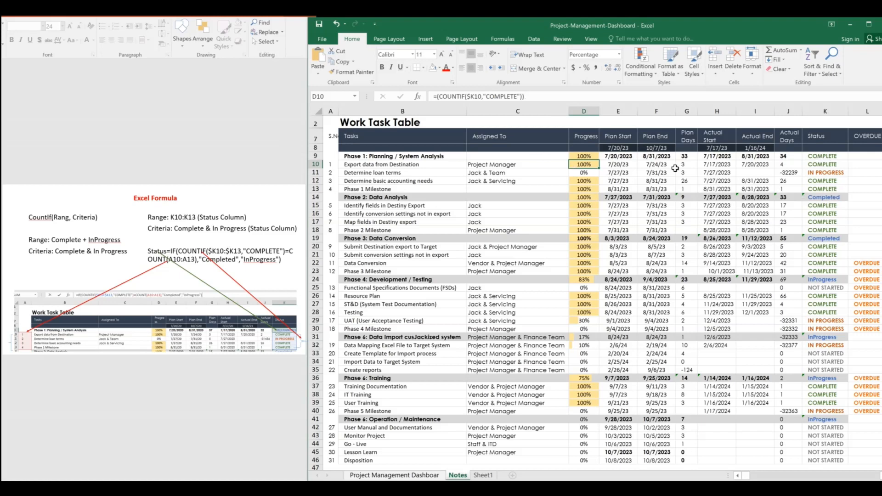
click(840, 163)
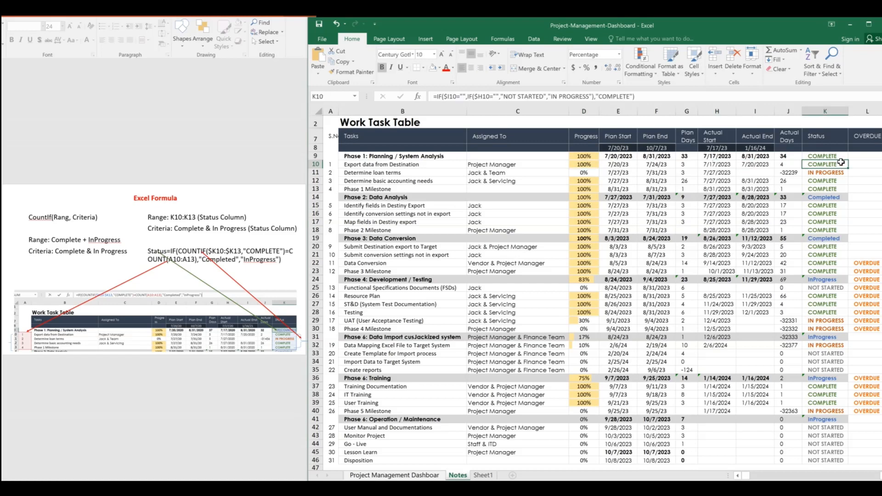
click(591, 163)
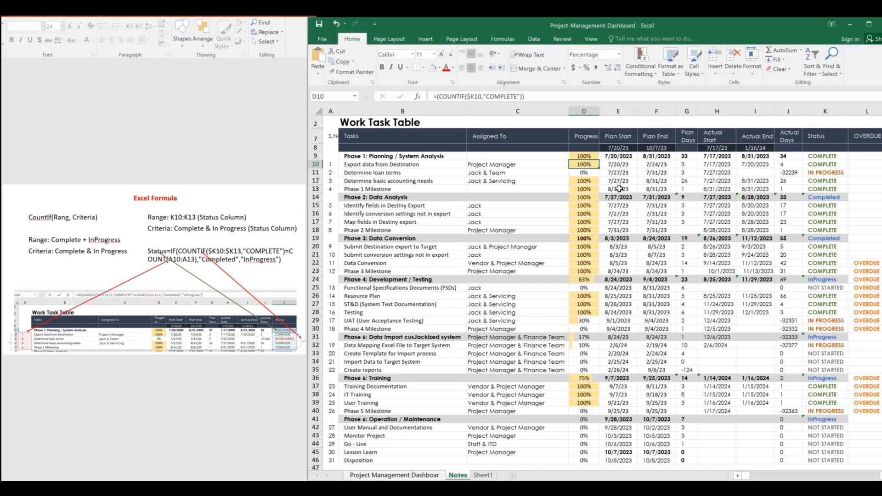
click(593, 174)
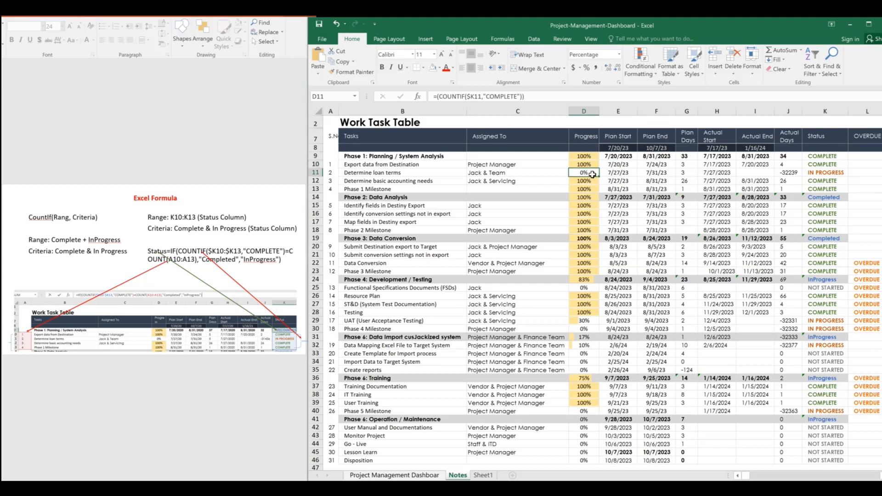
click(594, 165)
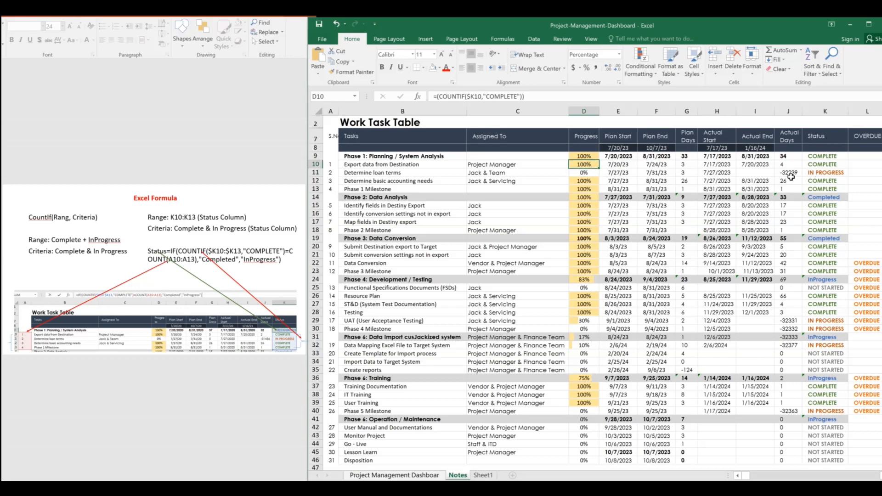
click(593, 156)
click(593, 165)
click(593, 173)
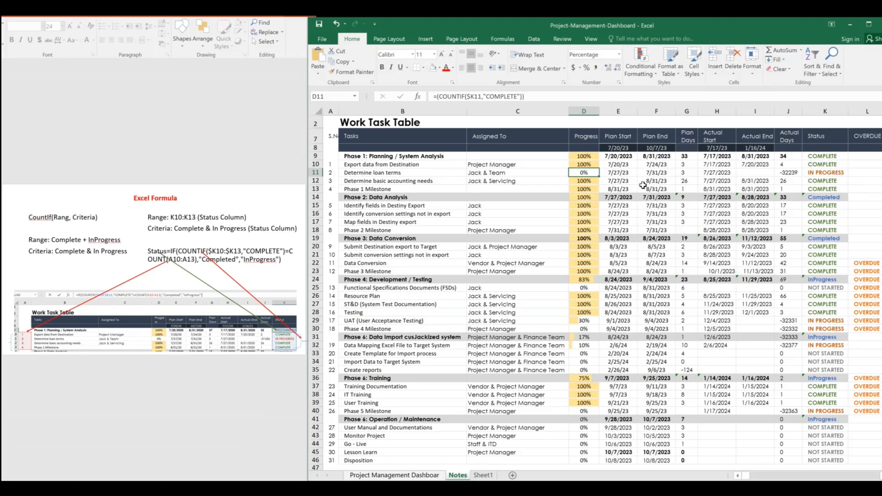
drag(368, 166, 370, 189)
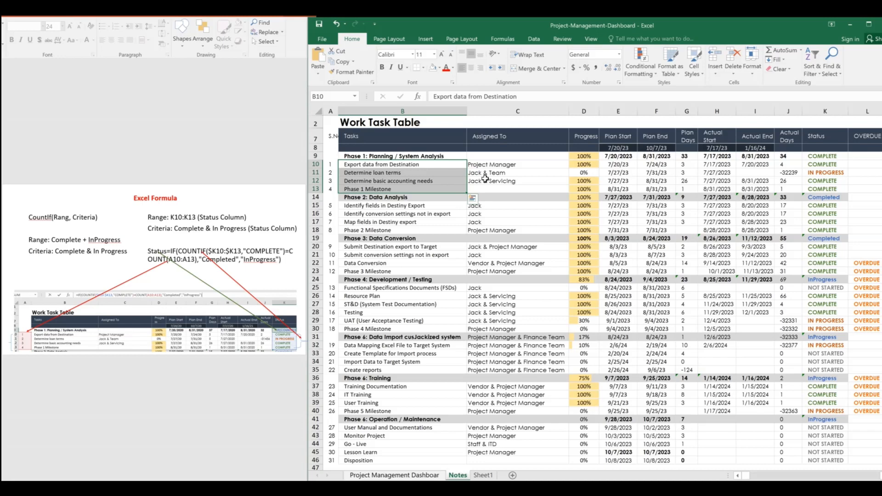
Step: Compare the Progress formulas in D9 and D10 with the Phase 1 task names in B10:B13 and the statuses in K10:K13
click(589, 158)
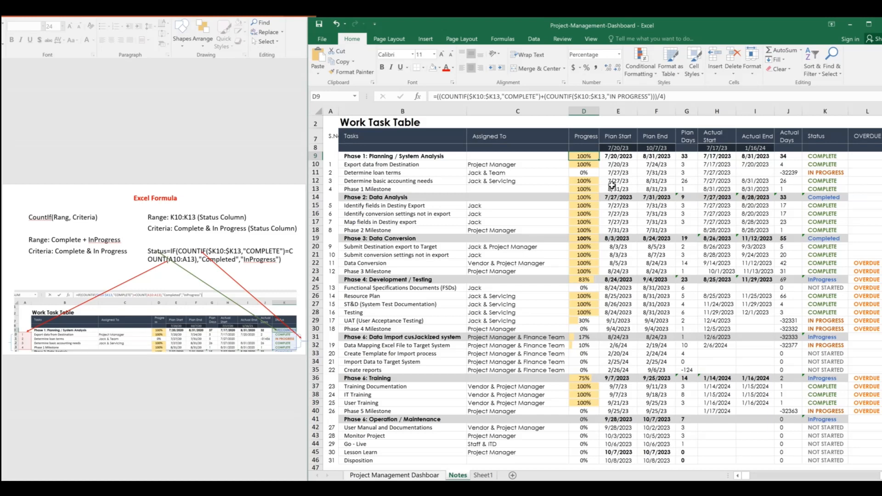
click(593, 164)
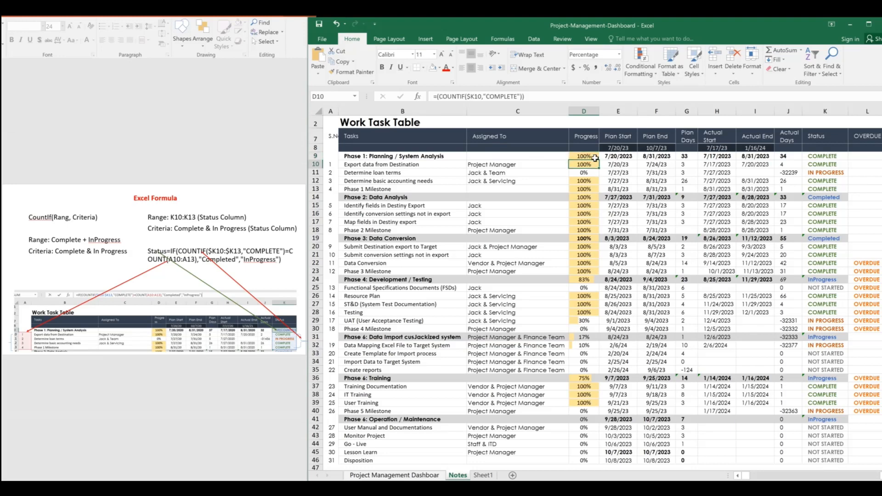
click(595, 157)
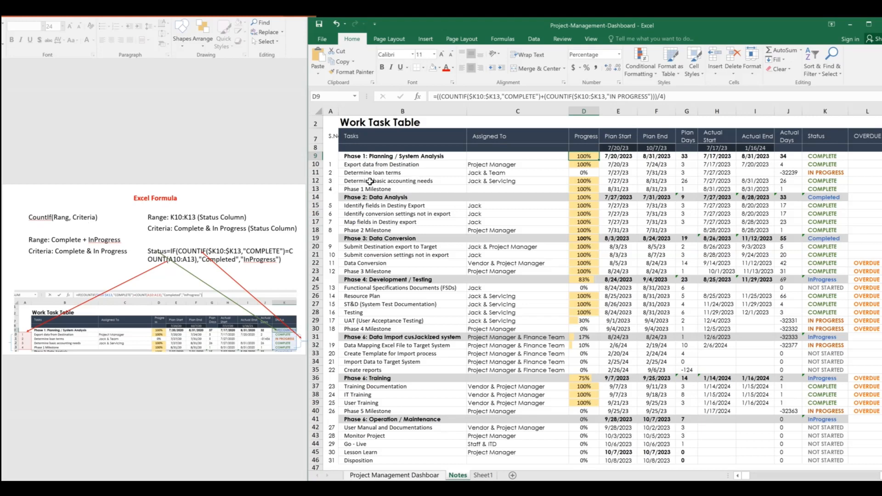
drag(354, 165, 360, 186)
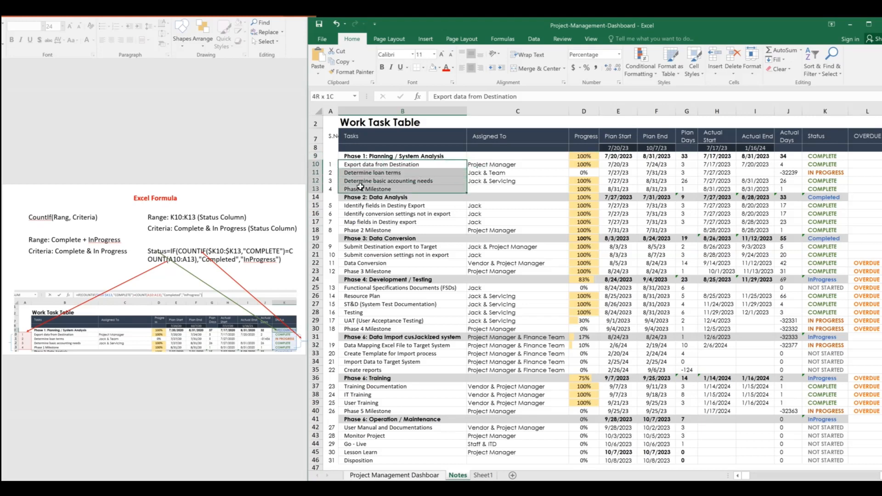
click(583, 156)
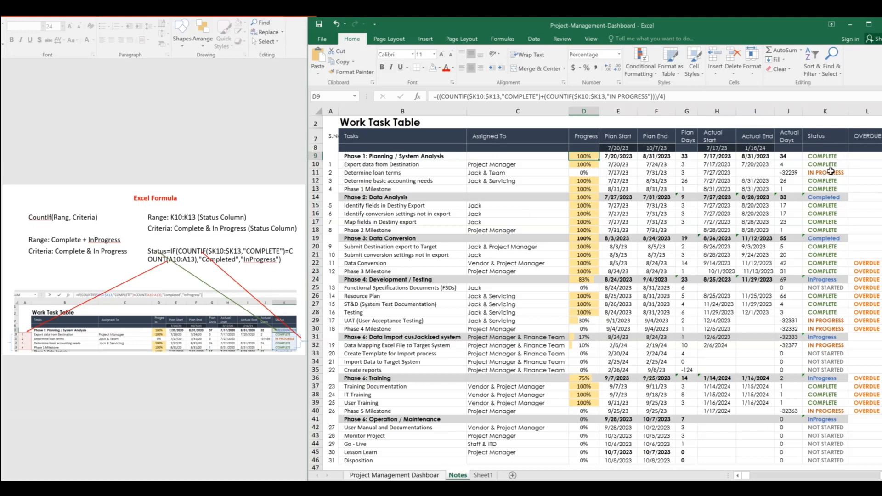
drag(830, 165, 831, 188)
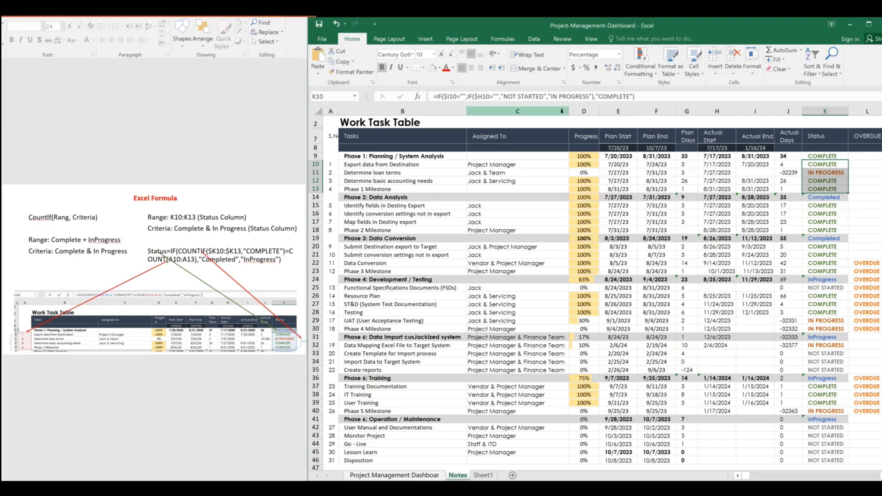
click(579, 164)
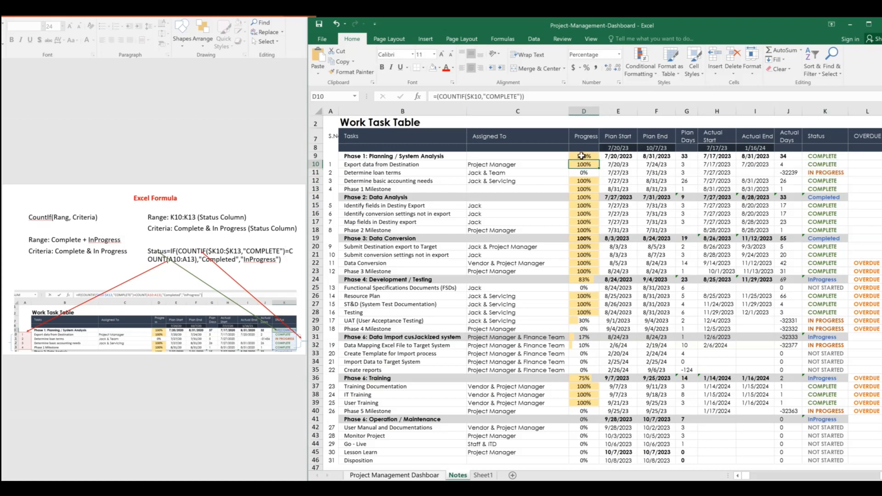
Step: Examine the "IN PROGRESS" COUNTIF part of the Phase 1 Progress formula in D9
click(581, 157)
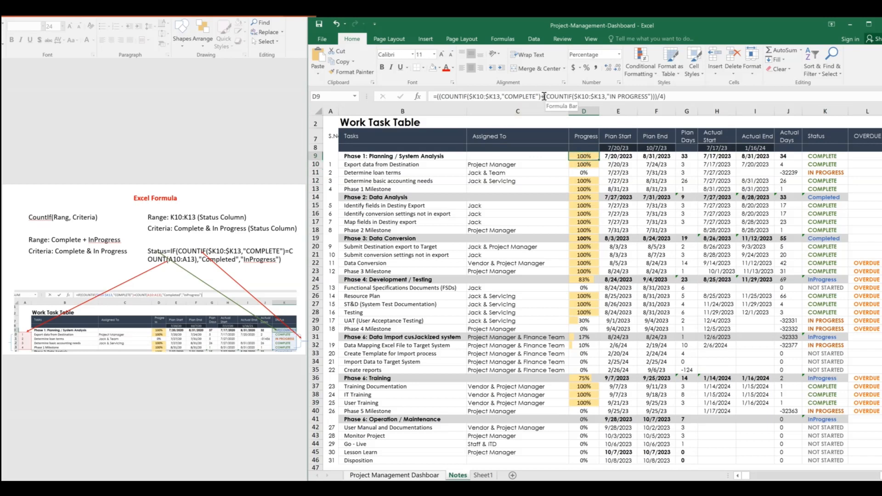
drag(543, 97, 653, 96)
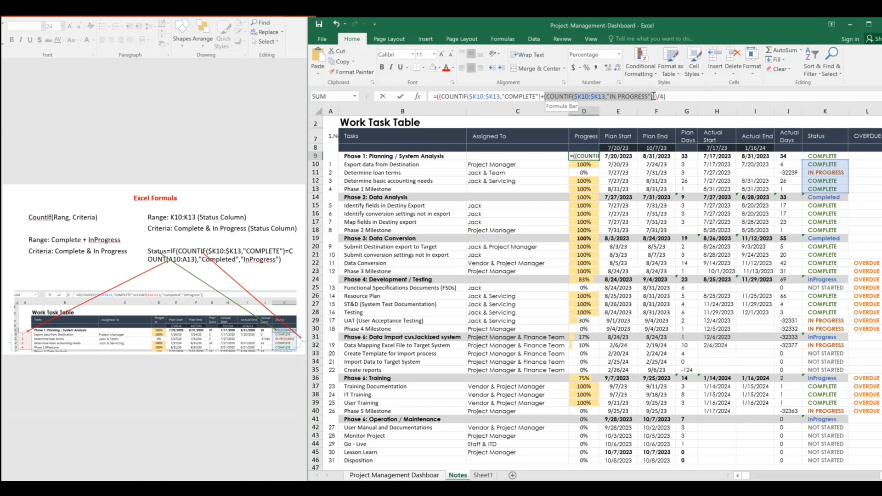
click(696, 95)
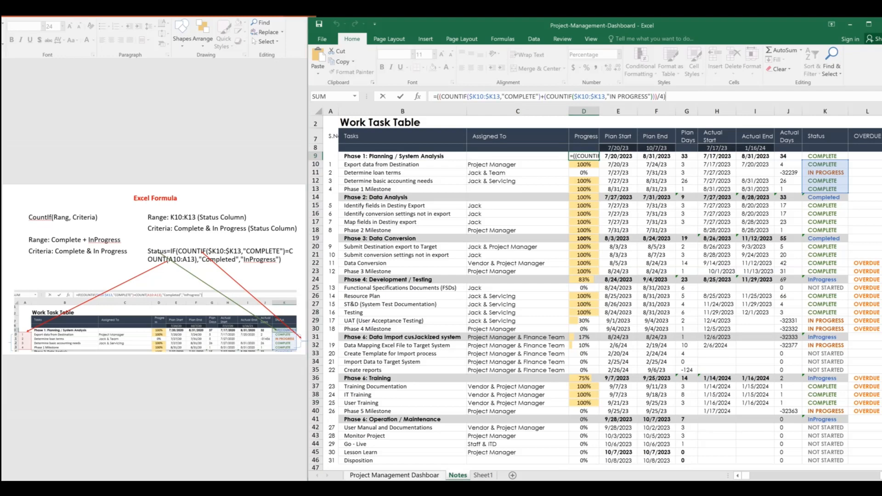
Step: Switch to the PowerPoint slides and review the nested IF and COUNTIF formula explanations, ending on the phase Status formula for K10:K13
click(154, 275)
scroll(155, 276, down, 2)
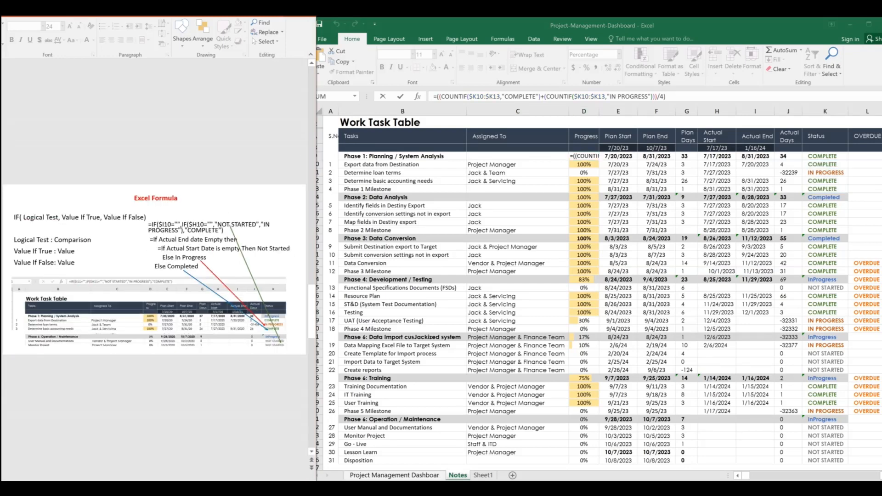
scroll(155, 269, down, 2)
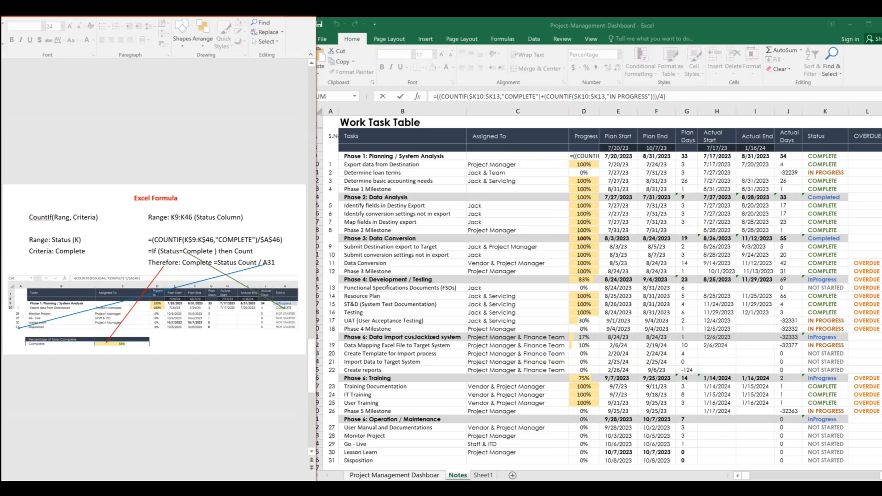
scroll(154, 269, up, 2)
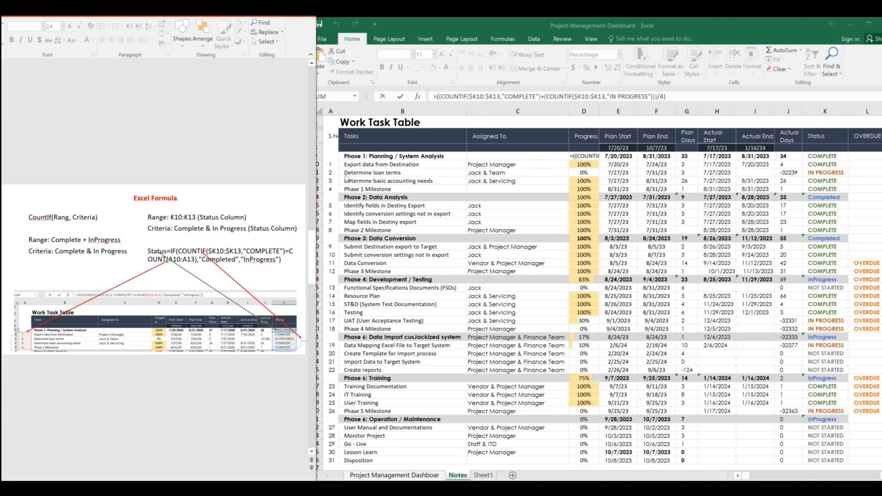
Step: Return to Excel and compare the Phase 1 Progress formula in D9 with the Status formula of the Determine loan terms task in K11
click(713, 100)
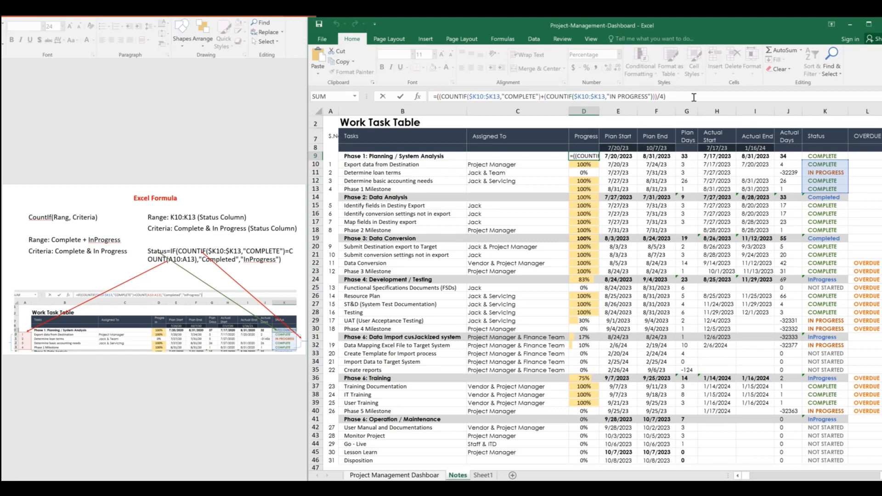
key(Return)
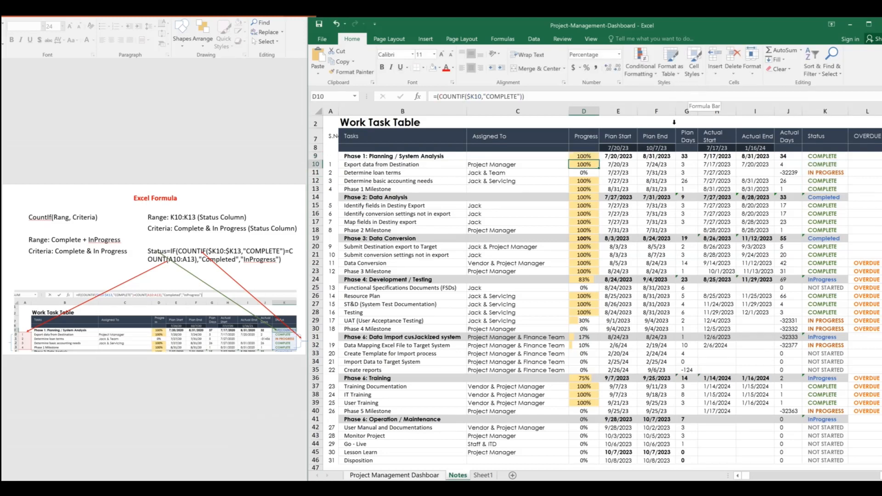
key(Up)
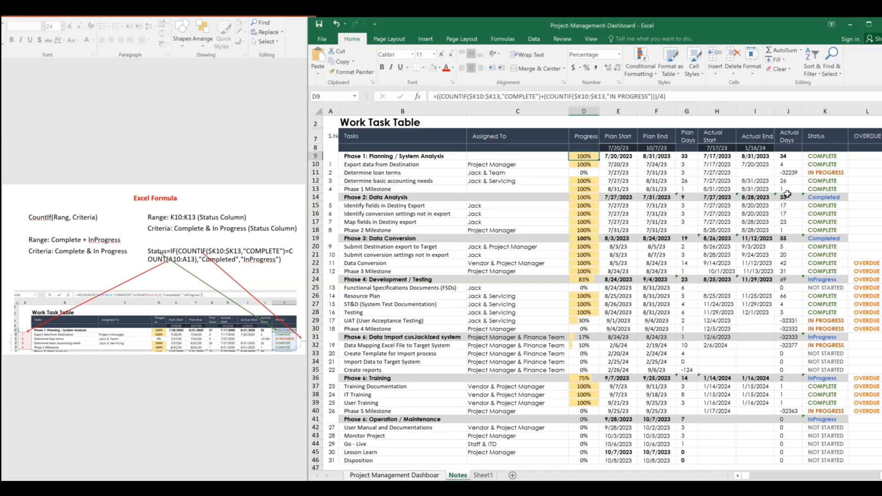
click(836, 172)
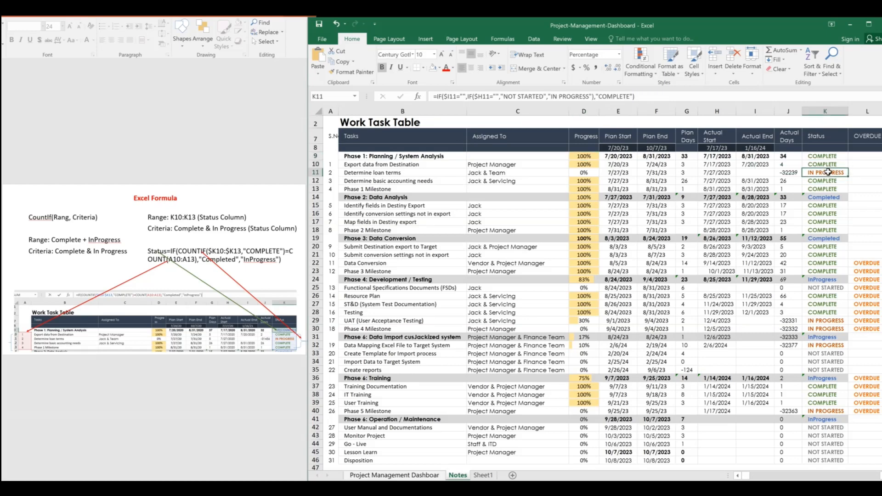
click(588, 156)
click(690, 98)
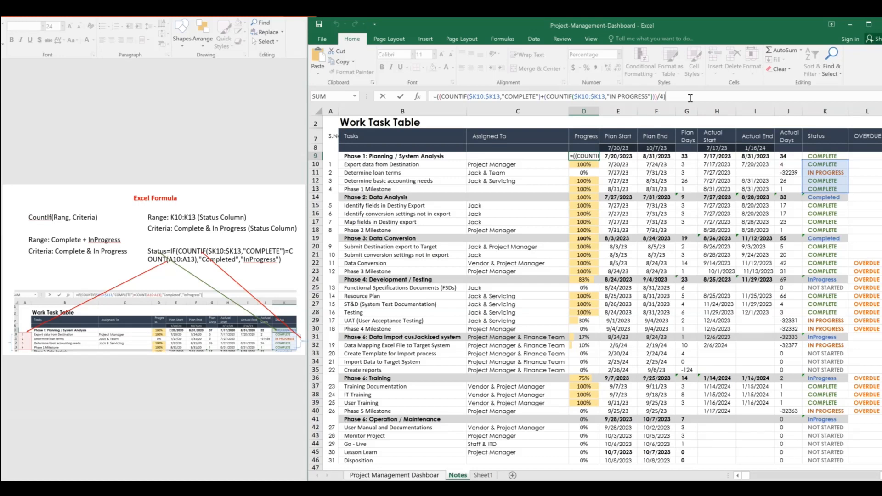
key(Return)
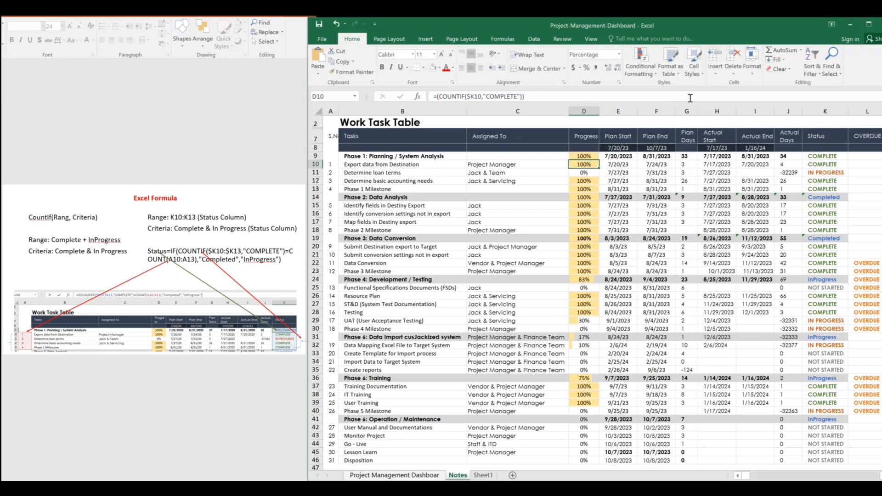
click(586, 156)
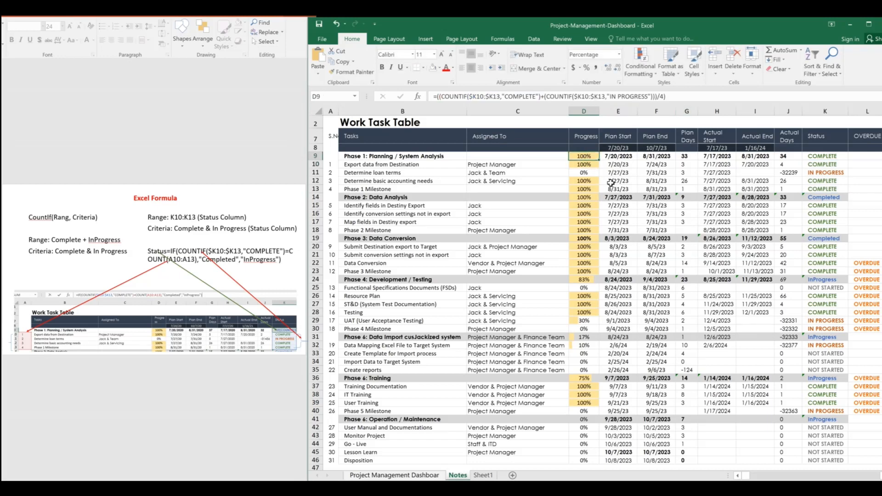
click(685, 96)
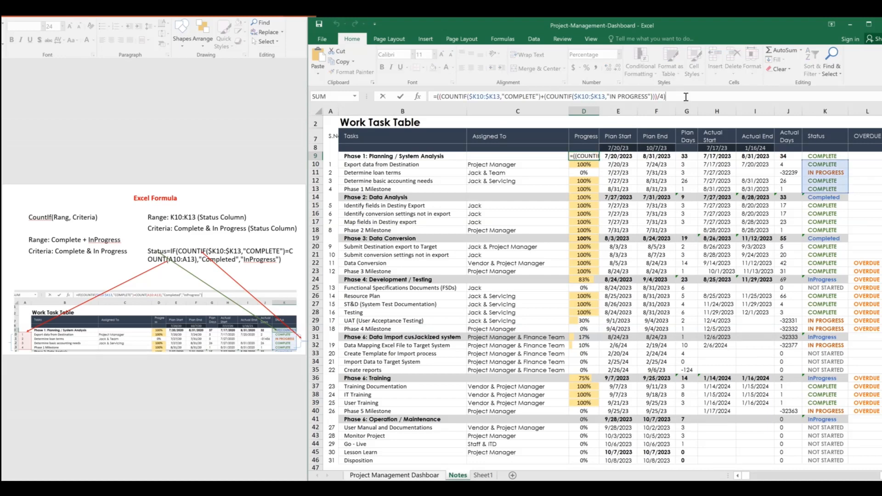
click(416, 477)
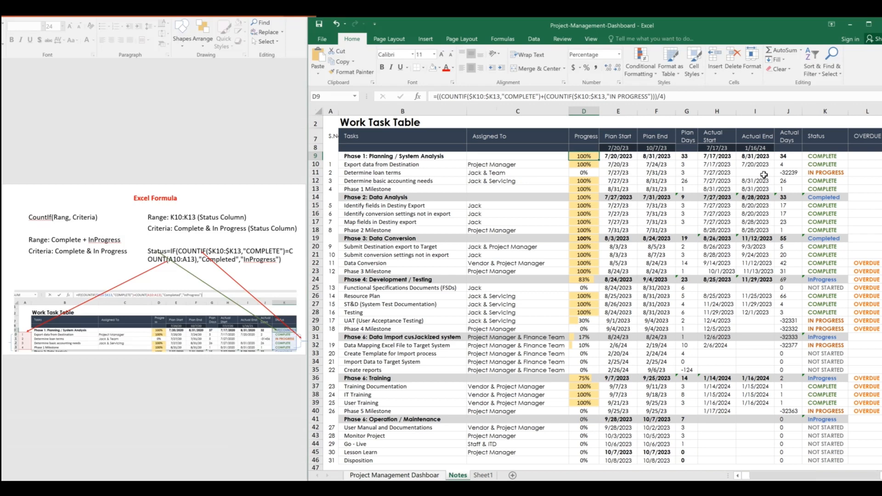
Step: Enter 7/30/2023 as the Actual End date in I11 to test the formulas, inspect D9, D31 and K9, and undo the entry
click(760, 174)
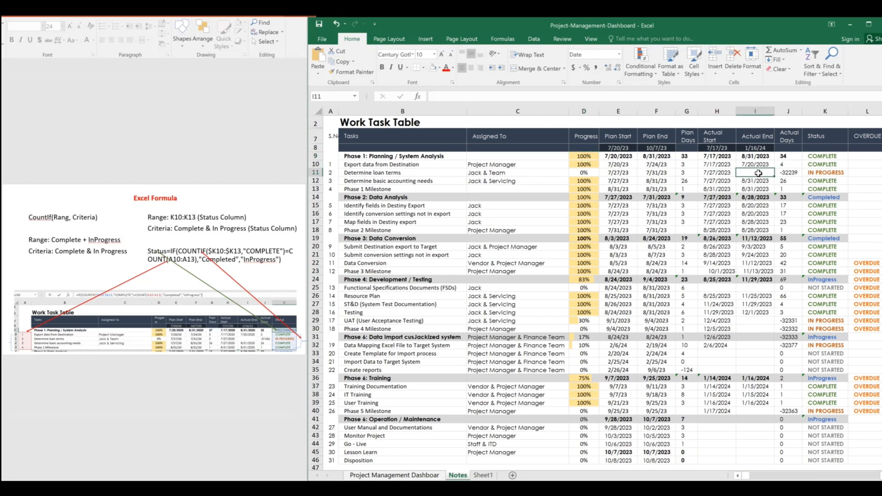
text(7)
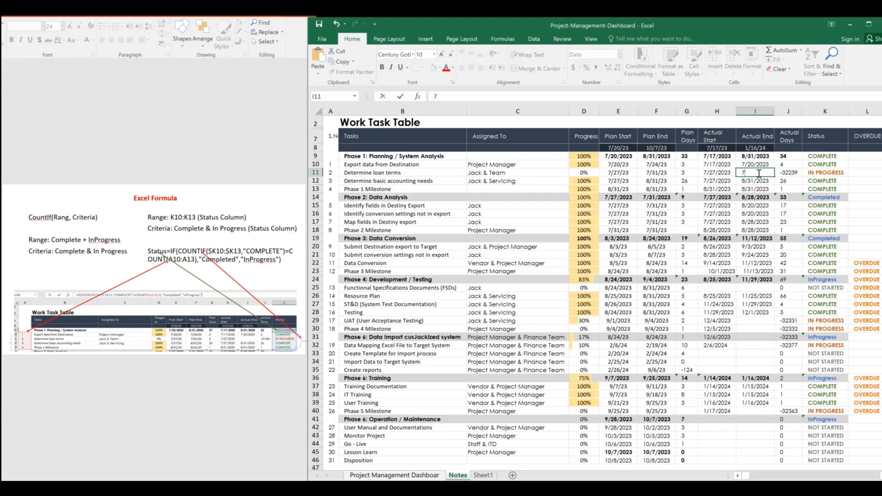
text(/30/2023)
key(Return)
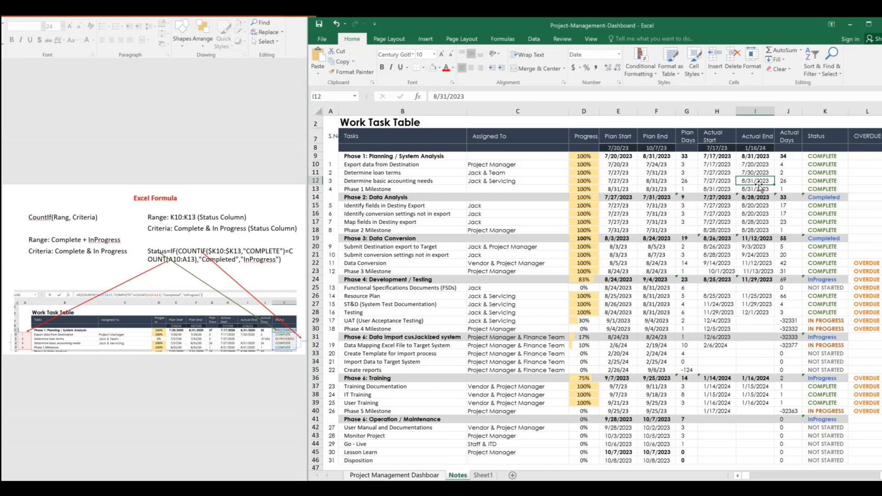
click(589, 156)
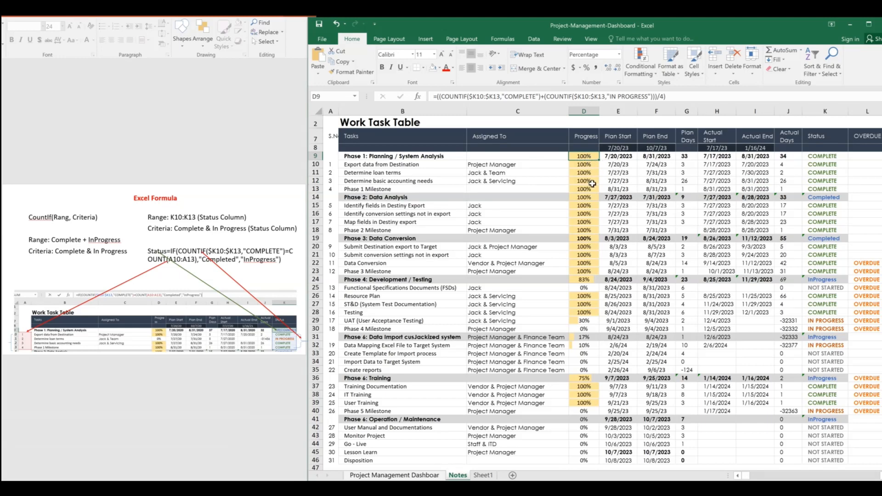
click(589, 338)
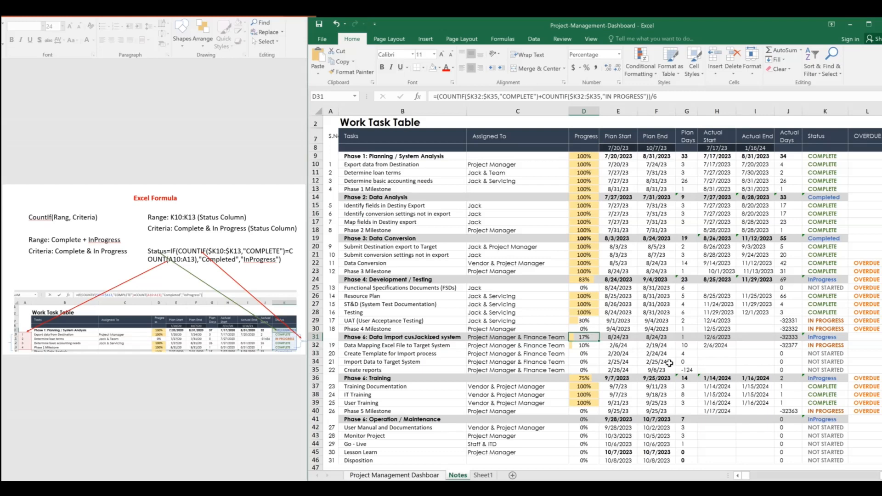
click(835, 179)
click(834, 157)
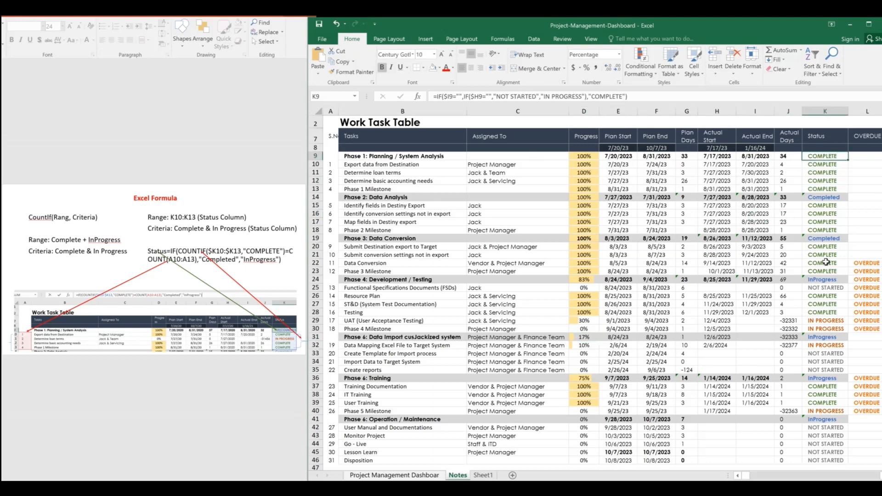
click(832, 172)
key(ctrl+z)
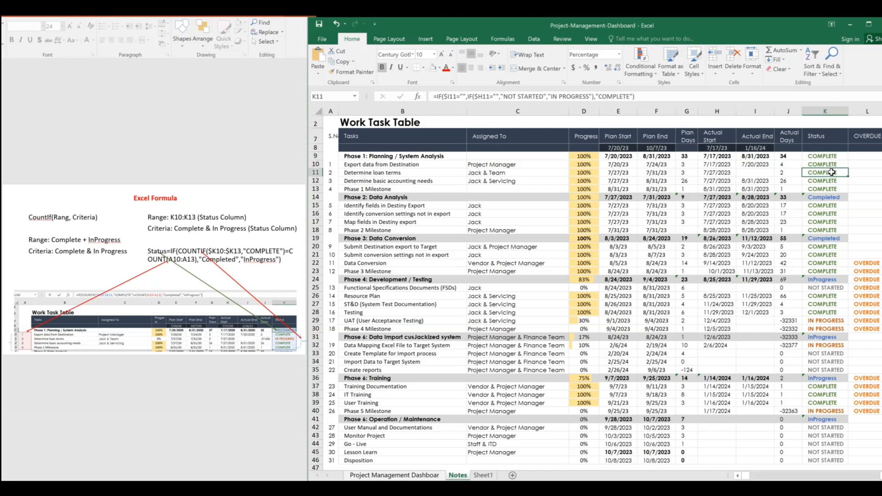
Step: Copy the phase Status formula from K31 into the Phase 1 Status cell K9
click(825, 337)
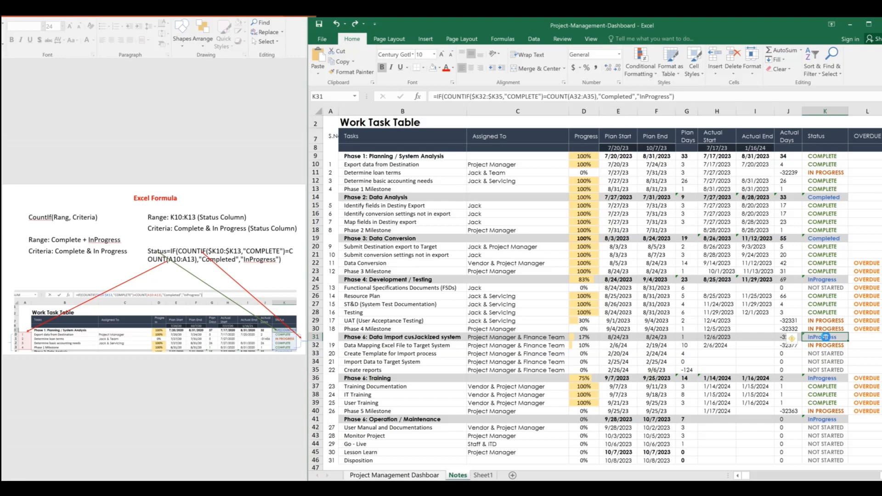
key(ctrl+c)
click(828, 158)
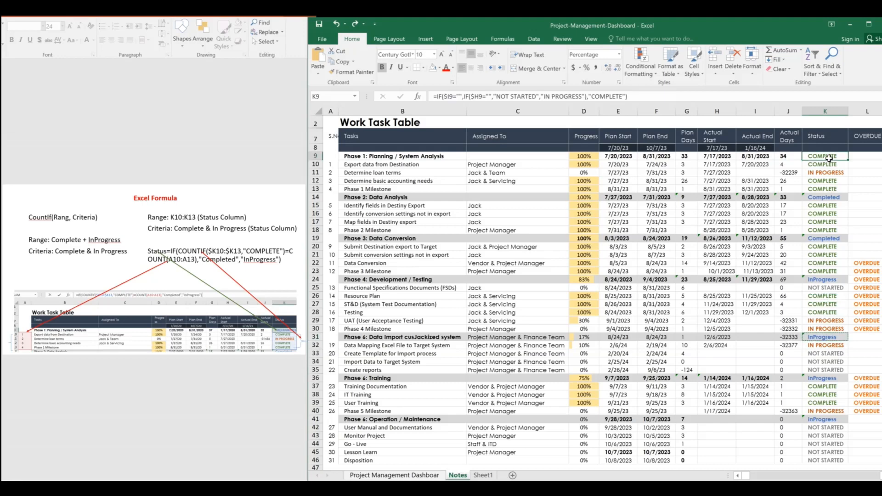
key(ctrl+v)
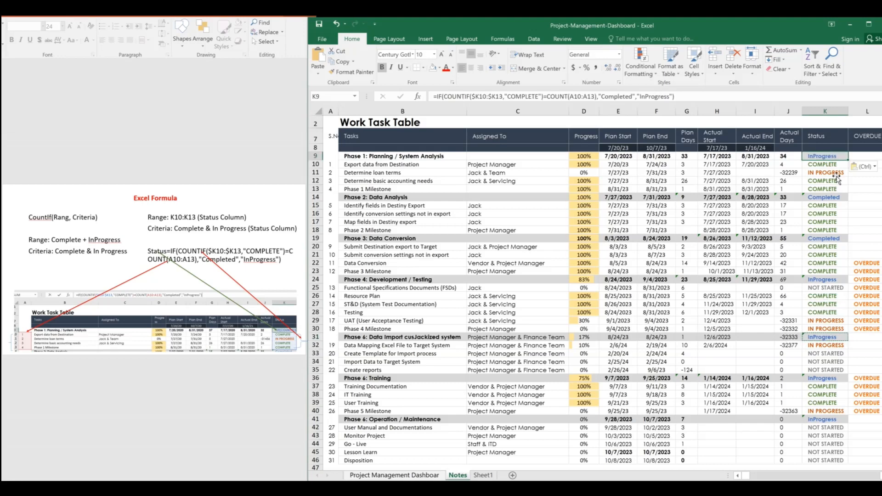
Step: Check the COUNTIF ranges of the Phase 1 Progress formula in D9, leaving the formula as it is
click(591, 158)
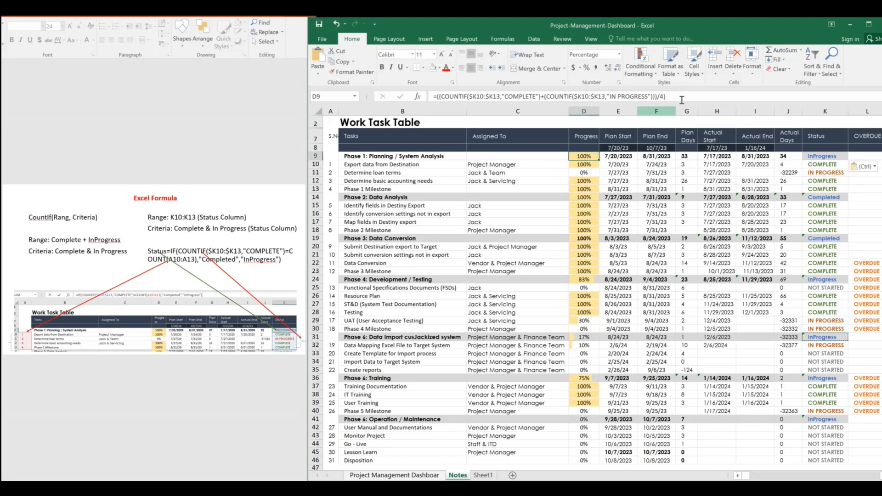
click(692, 96)
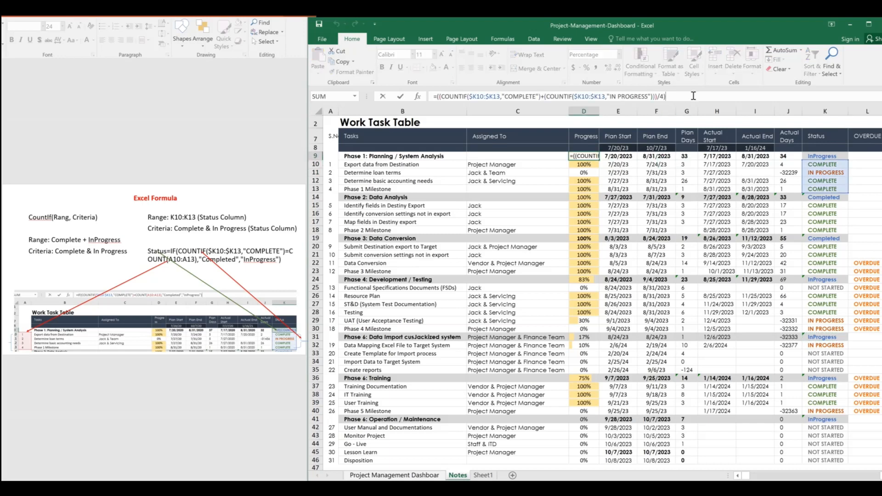
key(Return)
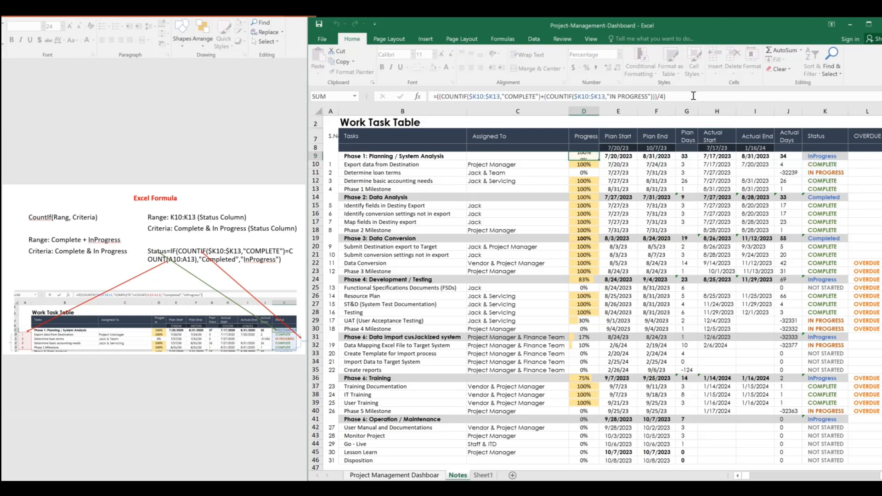
Step: Copy the Progress formula from D31 into the Phase 1 Progress cell D9
click(587, 378)
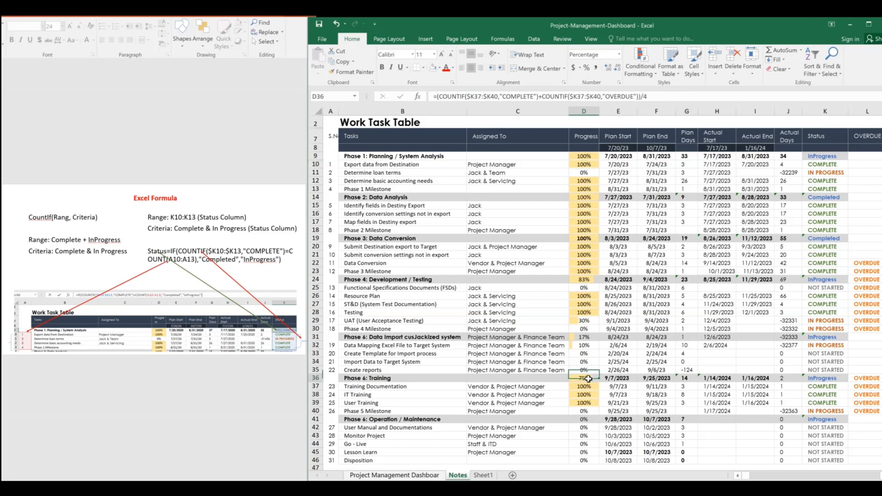
click(591, 337)
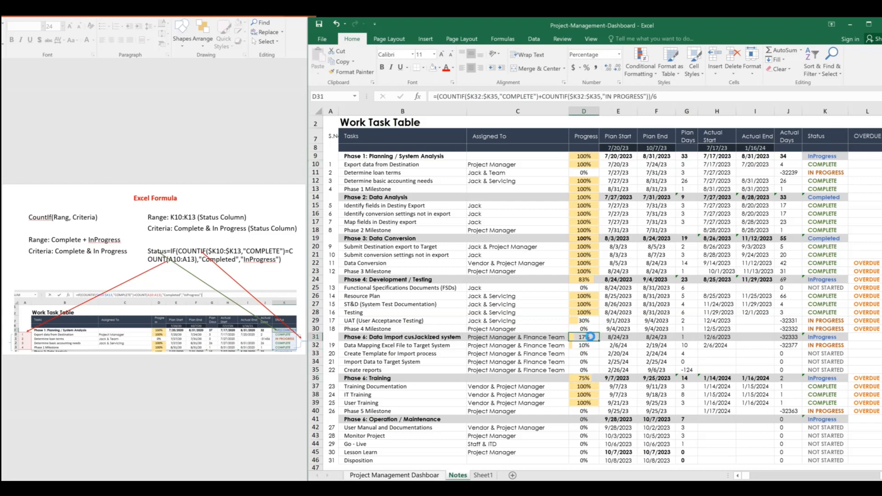
key(ctrl+c)
click(592, 154)
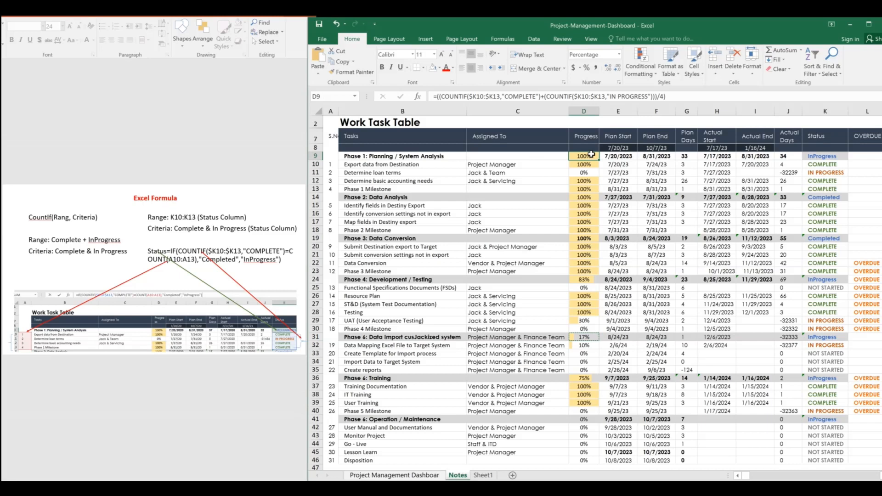
key(ctrl+v)
key(Escape)
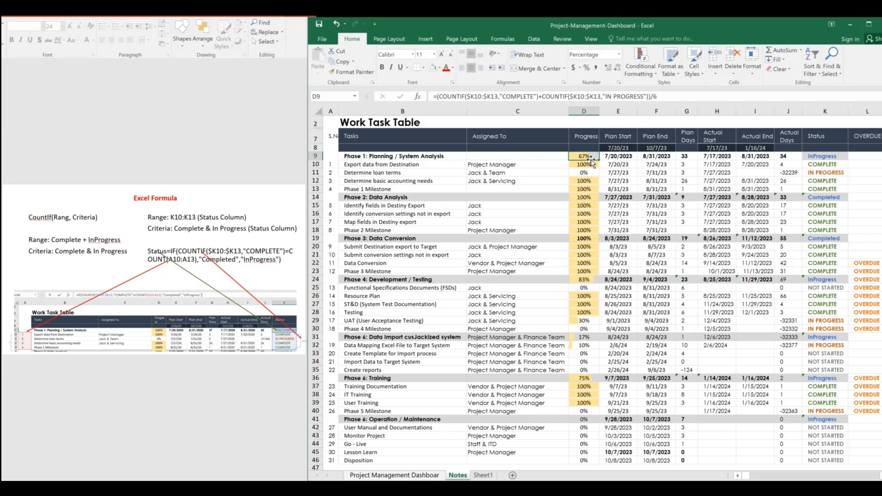
Step: Copy the 30% Progress value of the UAT task in D29 into D11 for the Determine loan terms task
click(592, 321)
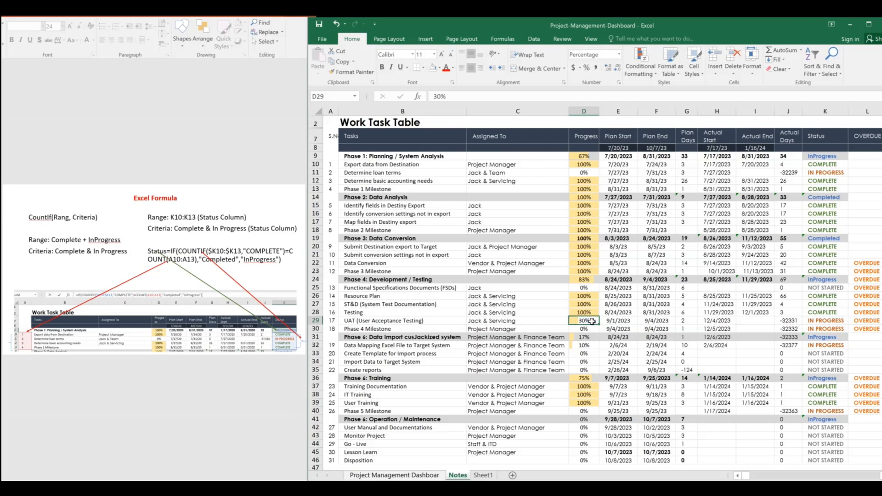
click(587, 173)
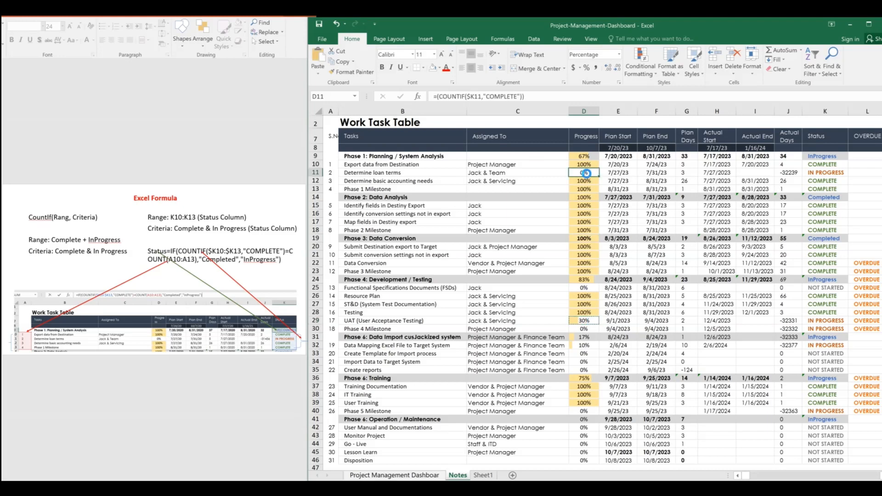
key(ctrl+v)
key(Escape)
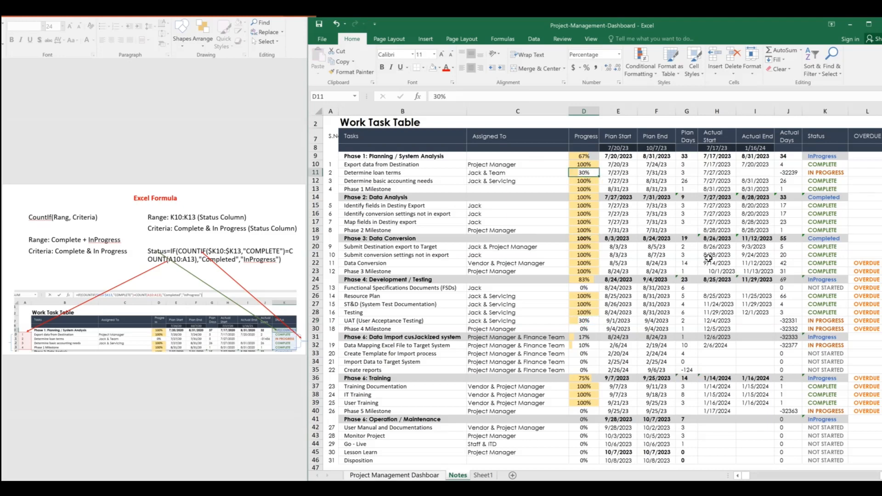
Step: Open the conditional formatting rules for D9 and examine the ranges its two data bar rules apply to
click(585, 157)
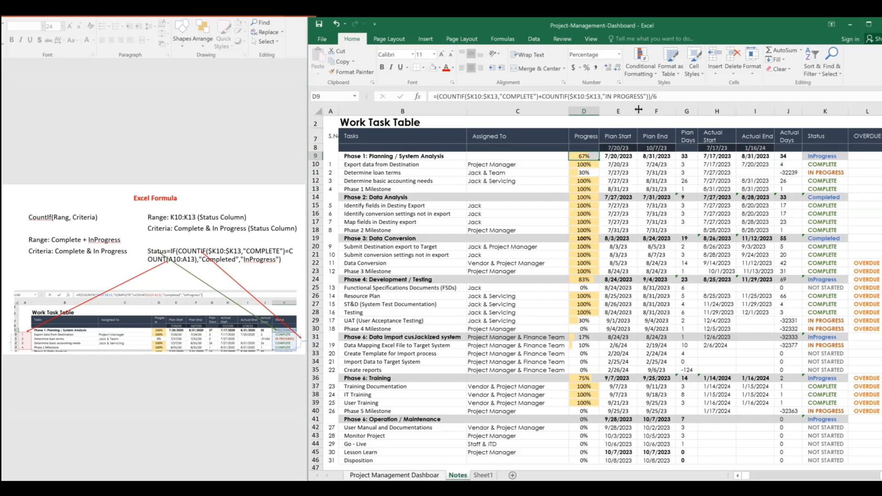
click(656, 78)
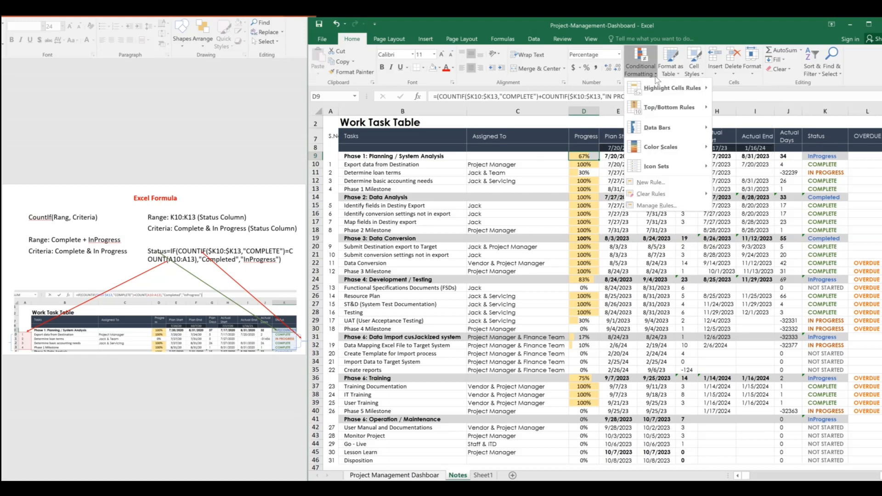
click(668, 206)
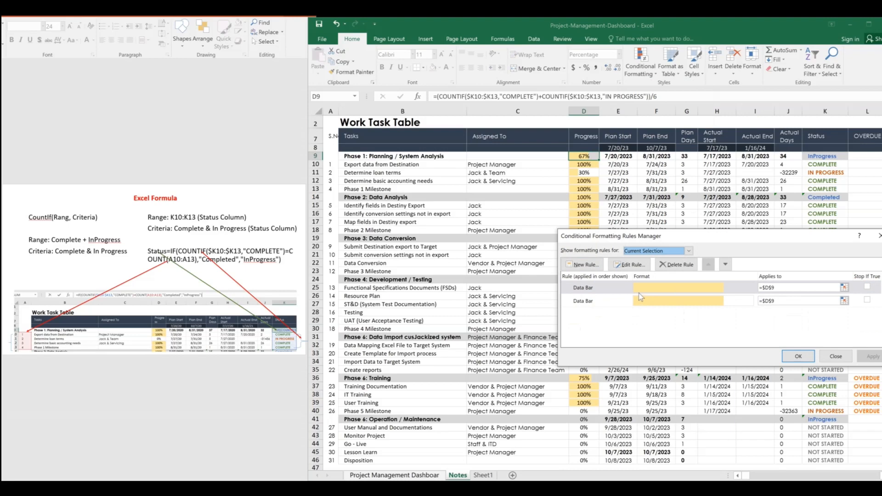
click(802, 288)
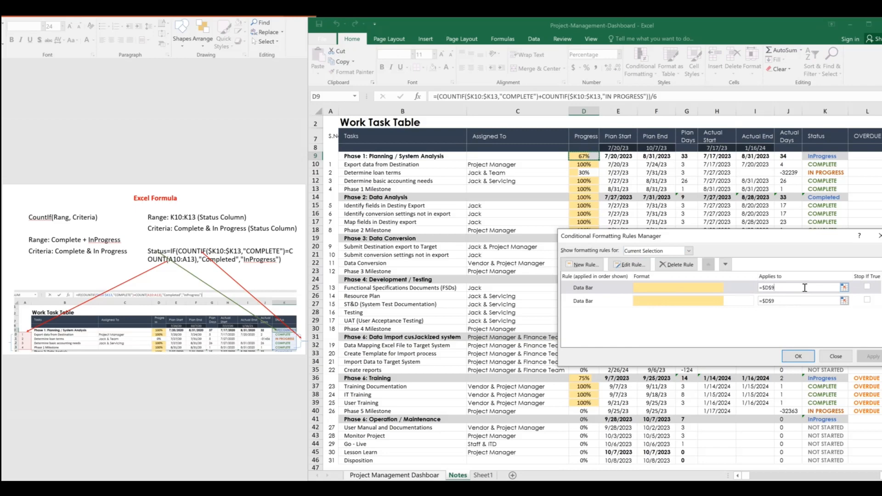
click(785, 305)
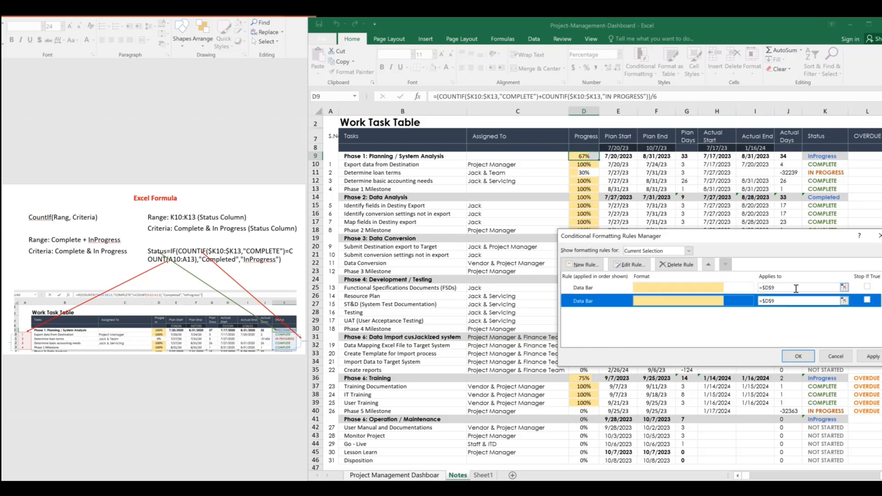
click(795, 288)
click(813, 301)
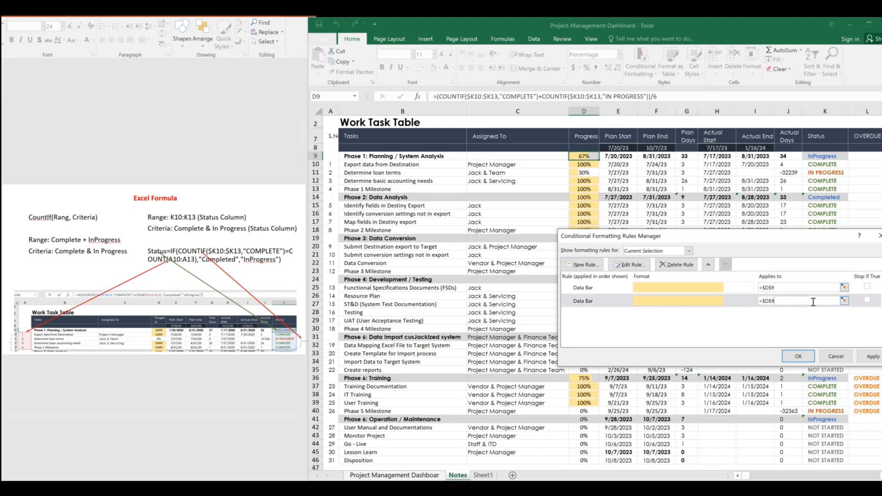
click(807, 290)
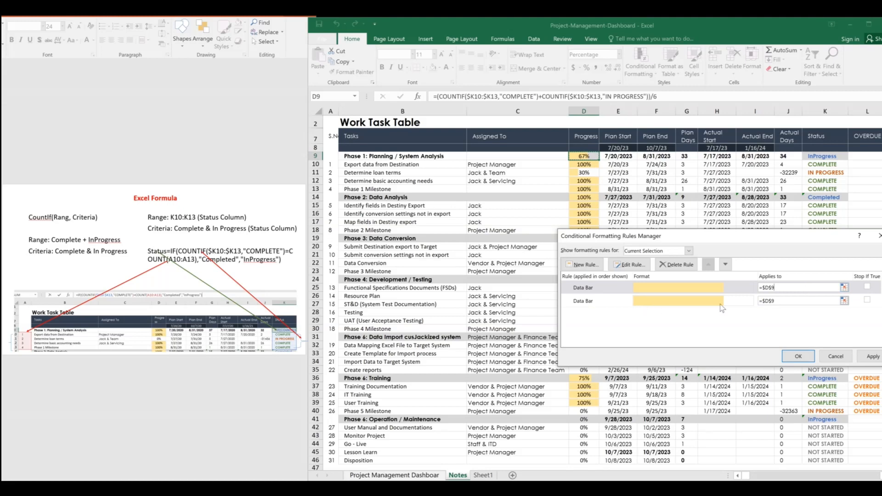
click(844, 287)
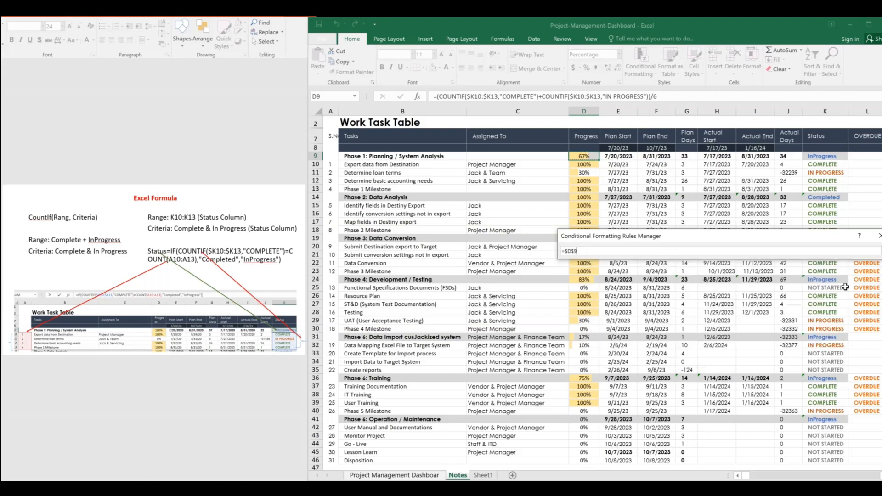
key(Return)
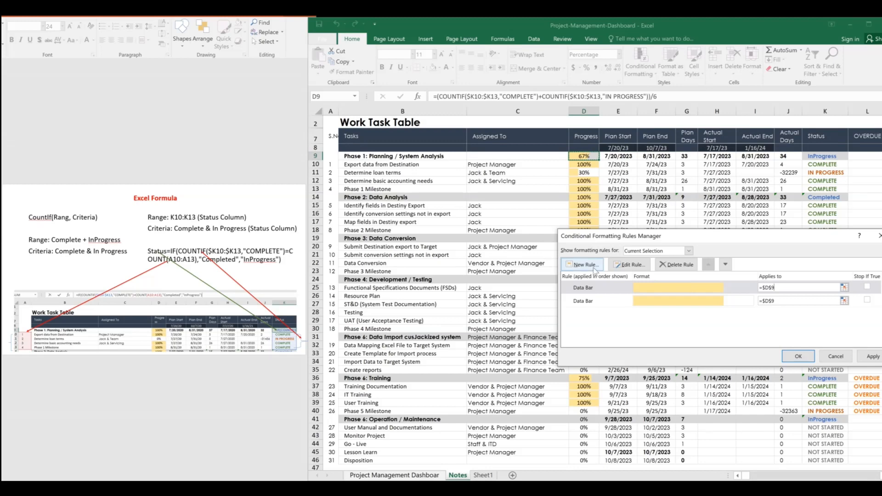
Step: Edit the first data bar rule of D9, keeping the Data Bar style with Solid Fill and setting the bar color to green
click(633, 270)
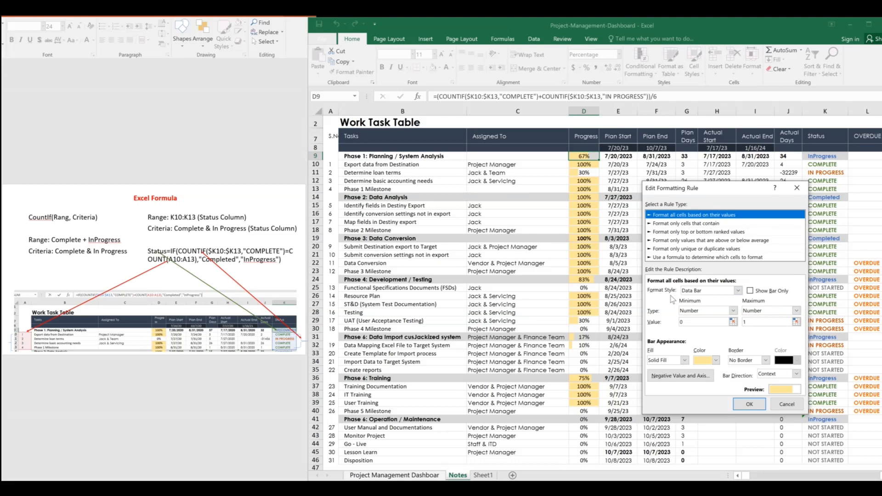
click(738, 290)
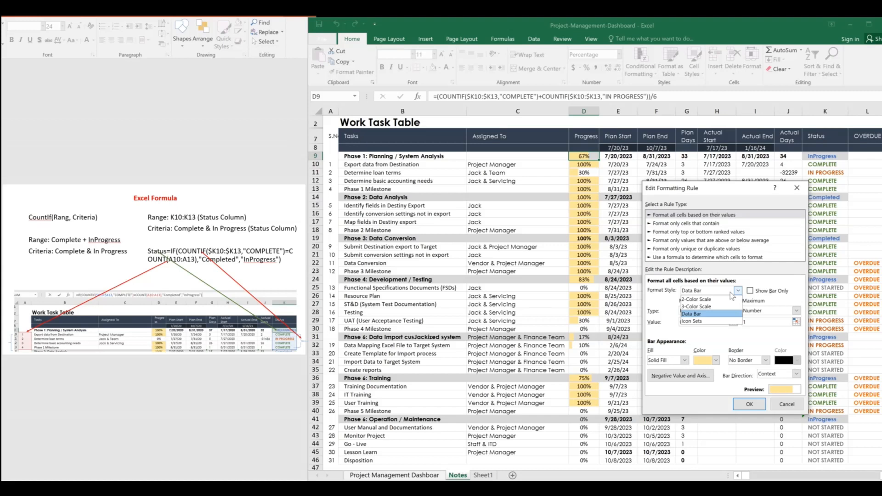
click(719, 316)
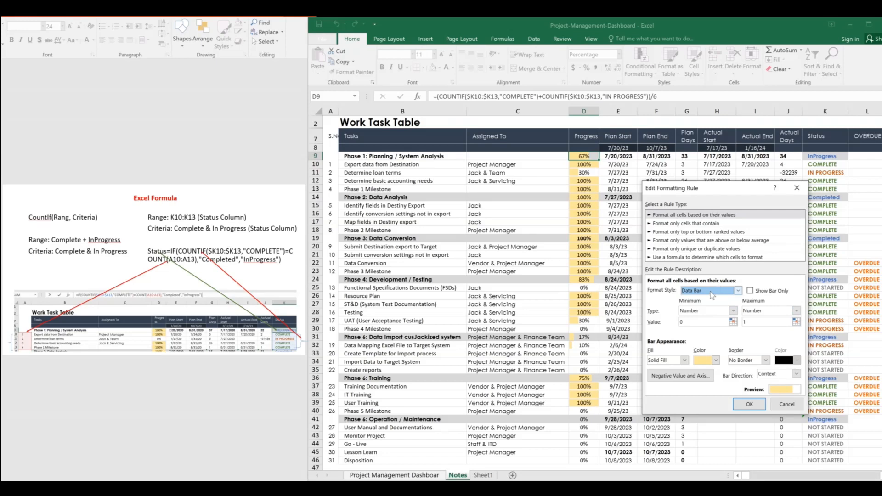
click(685, 363)
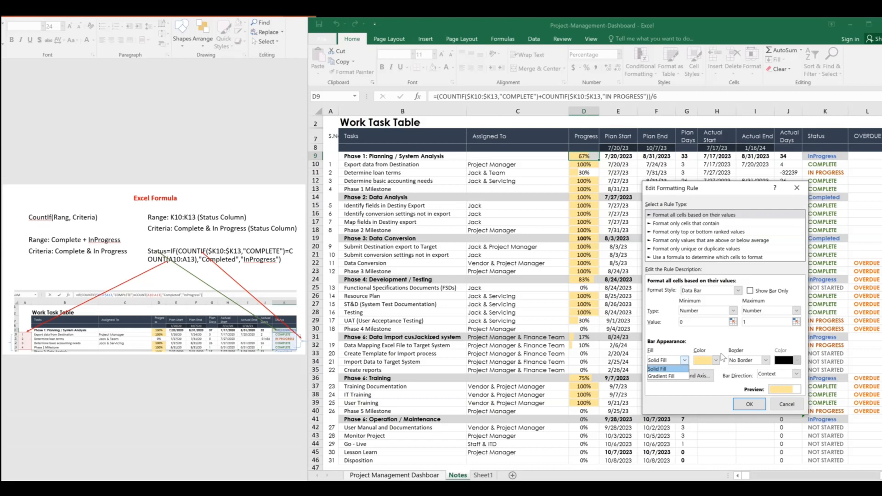
click(730, 340)
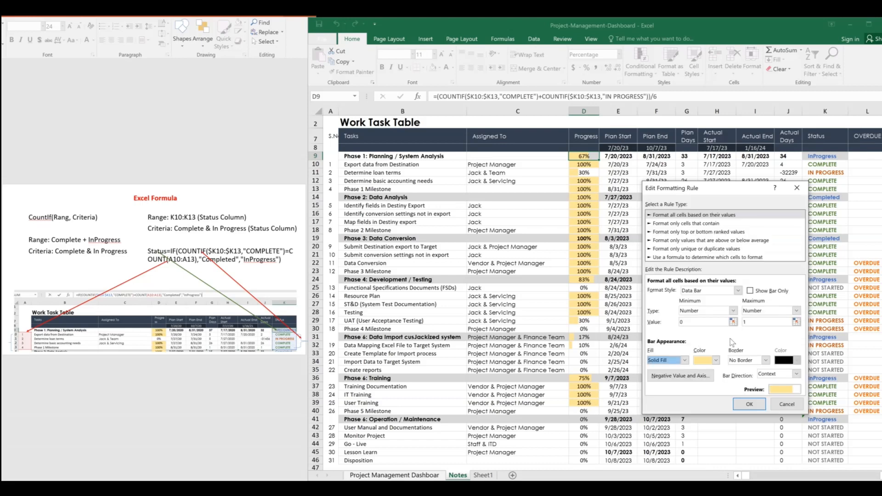
click(716, 360)
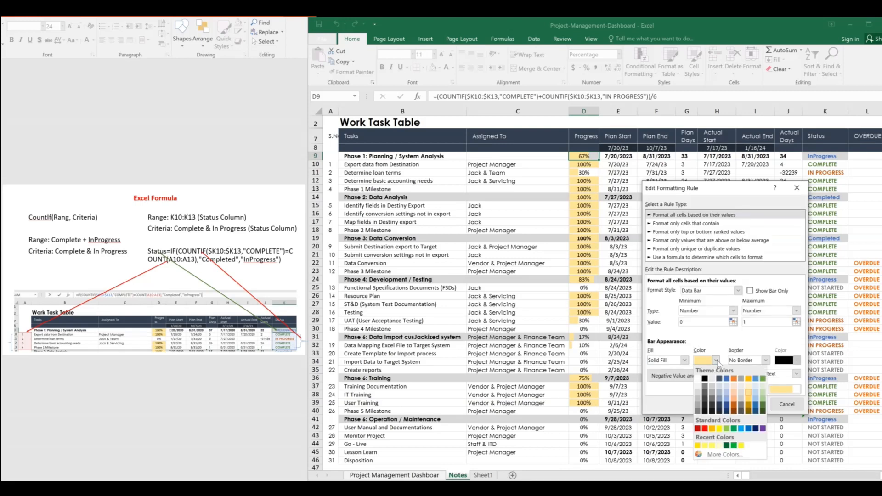
click(735, 428)
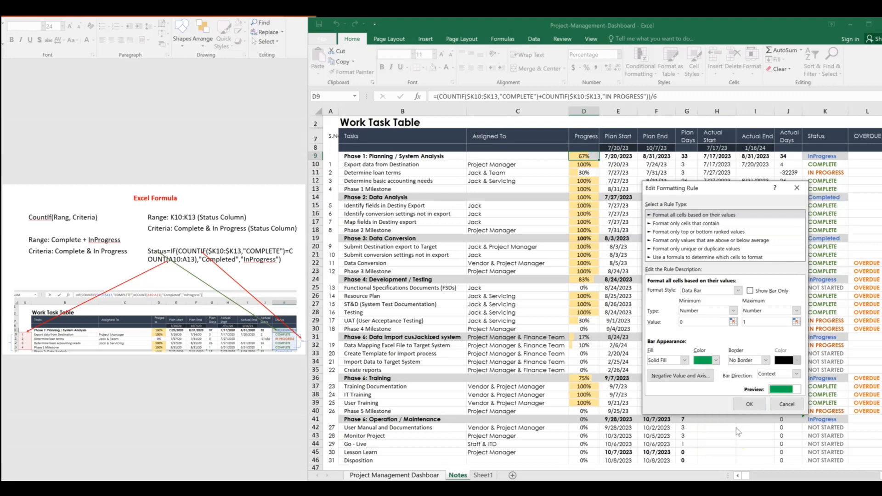
Step: Give the data bar a solid red border and apply the edited rule to D9
click(766, 360)
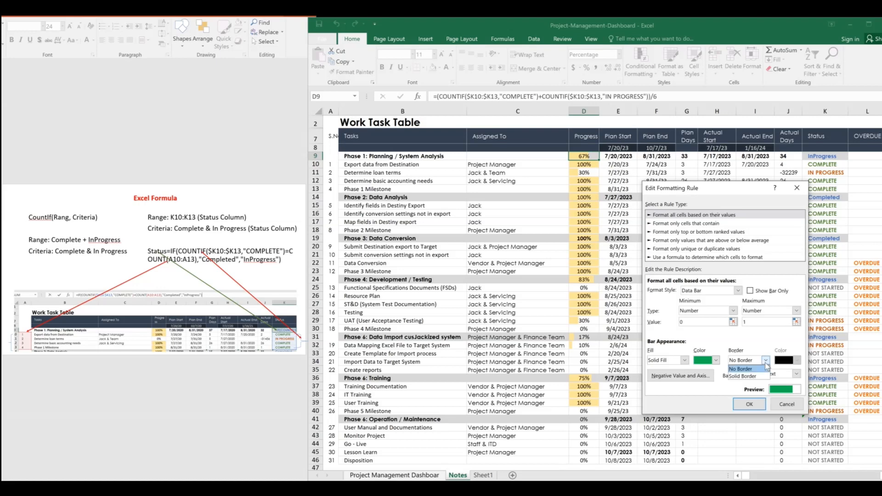
click(747, 376)
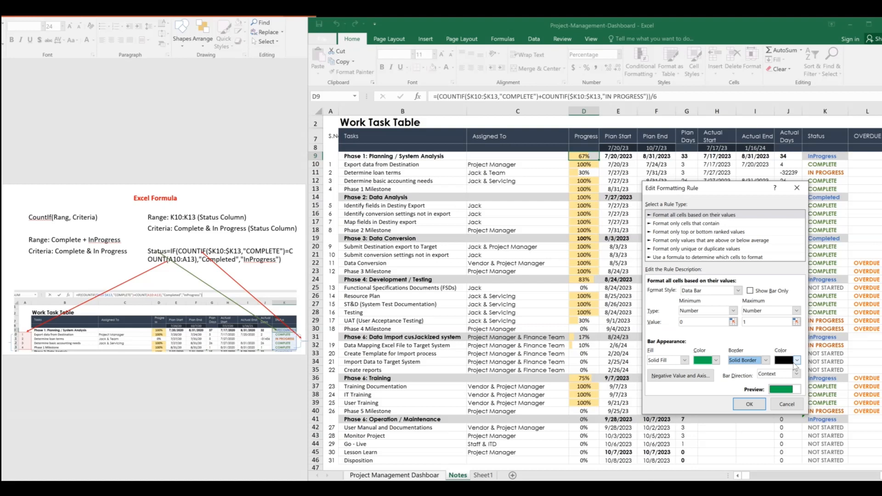
click(798, 360)
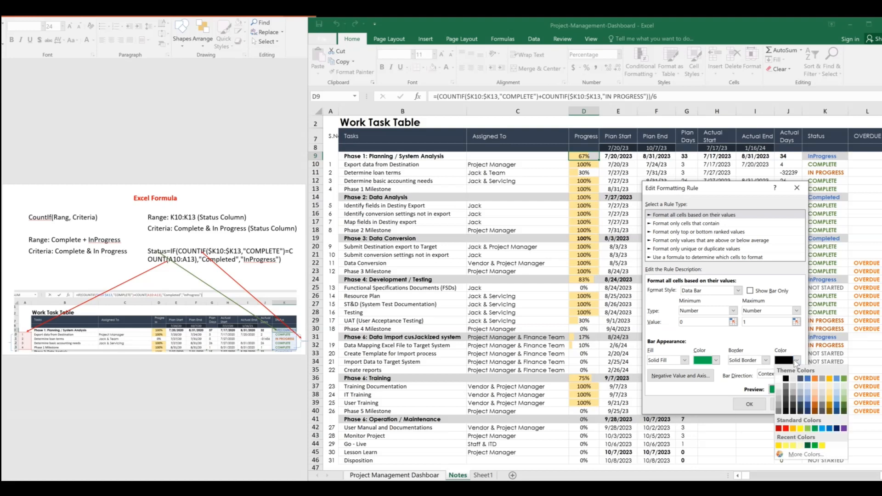
click(785, 429)
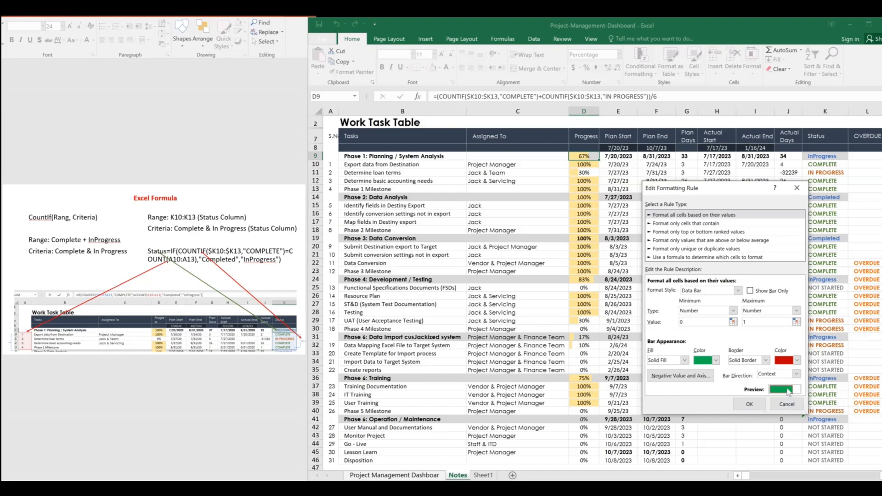
click(749, 404)
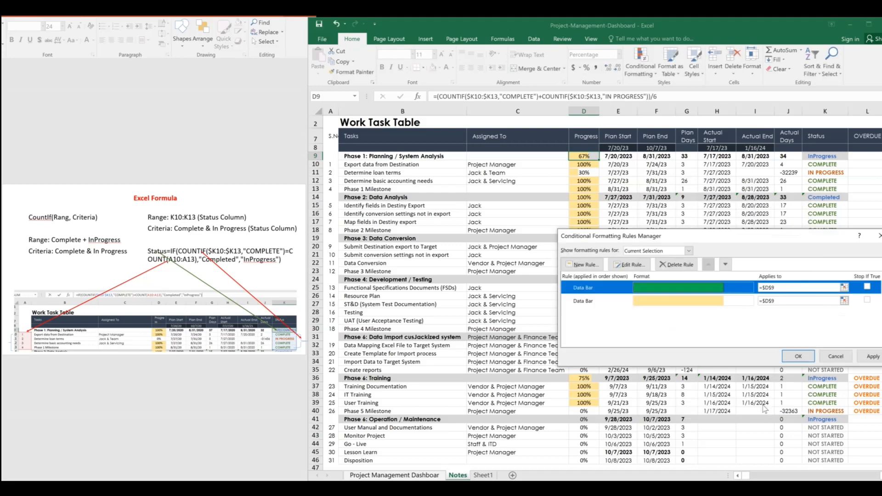
click(868, 357)
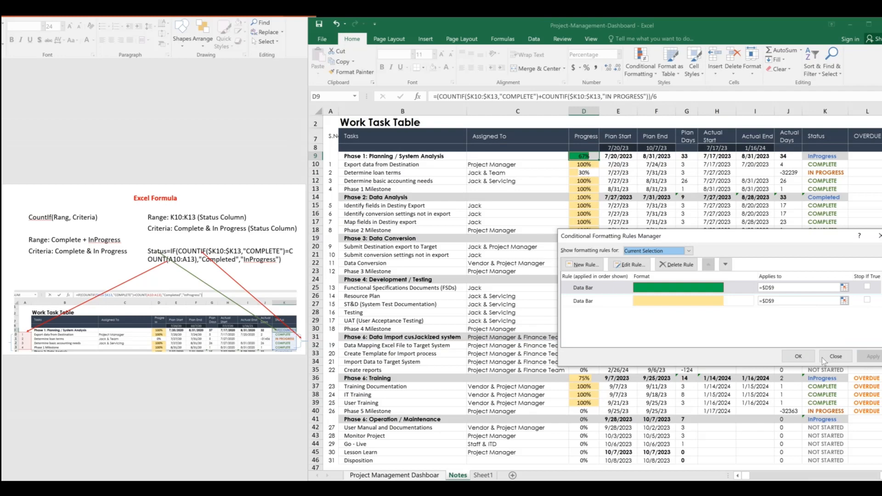
click(798, 358)
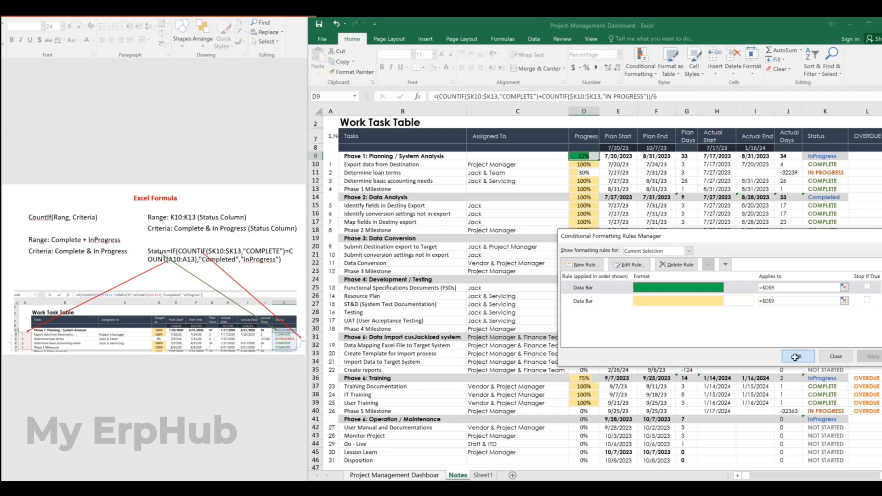
Step: Enter 7/30/2023 as the Actual End date of the Determine loan terms task in I11
click(760, 173)
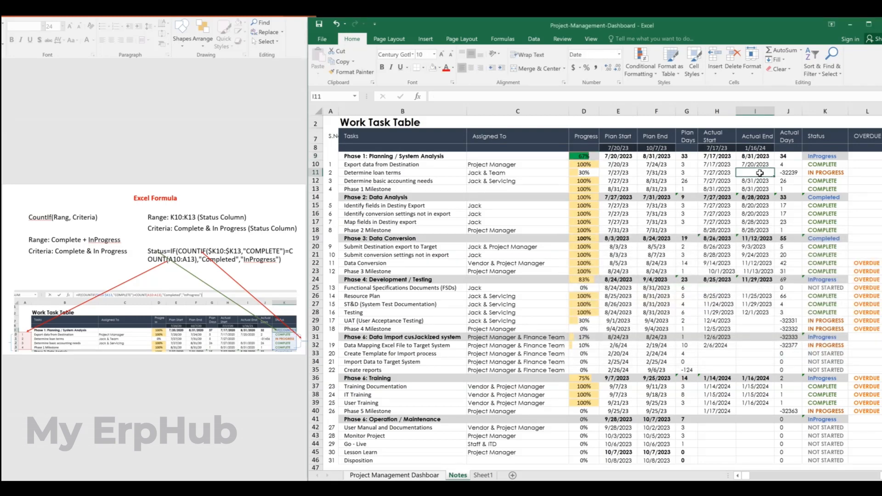
text(7)
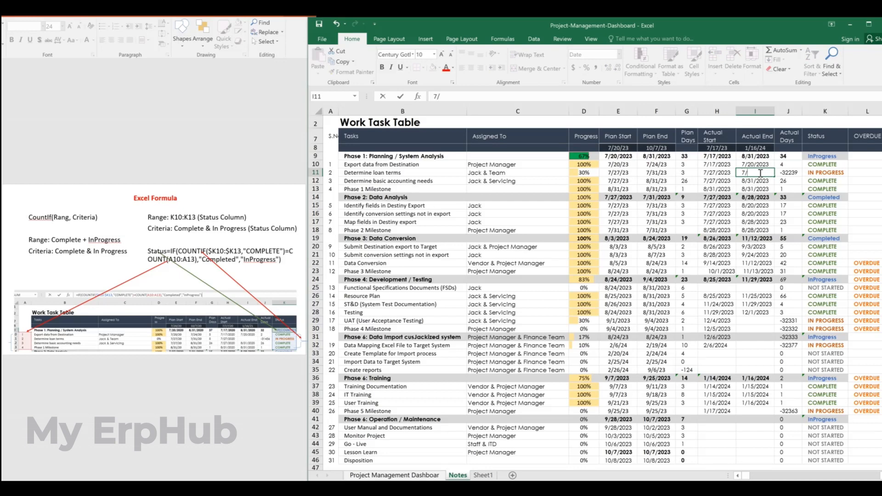
text(/30/2023)
key(Return)
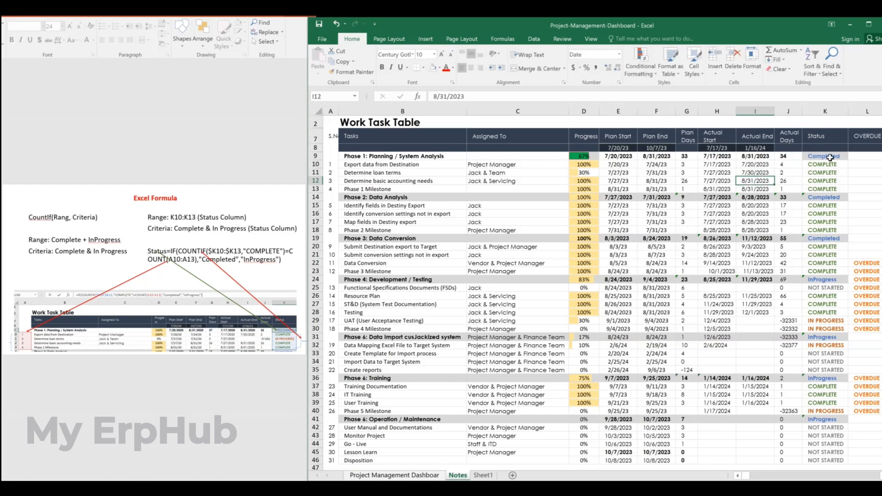
Step: Change the divisor in the Phase 1 Progress formula in D9 to 4
click(590, 156)
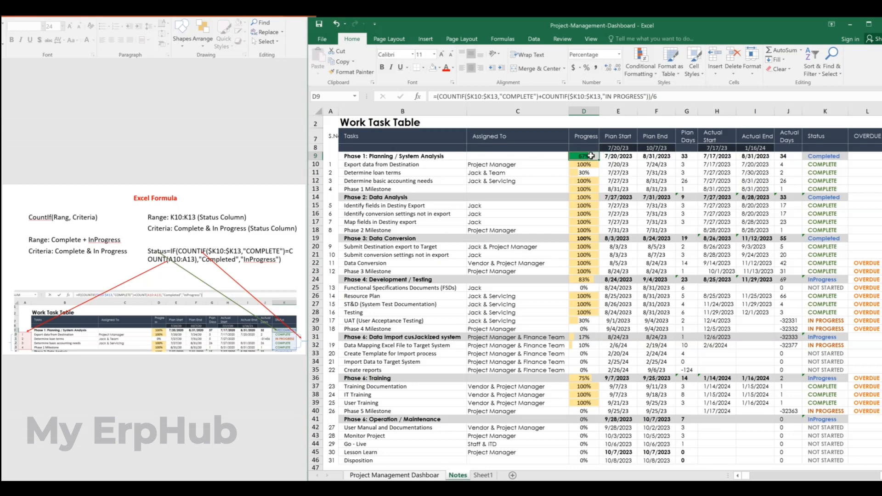
click(678, 95)
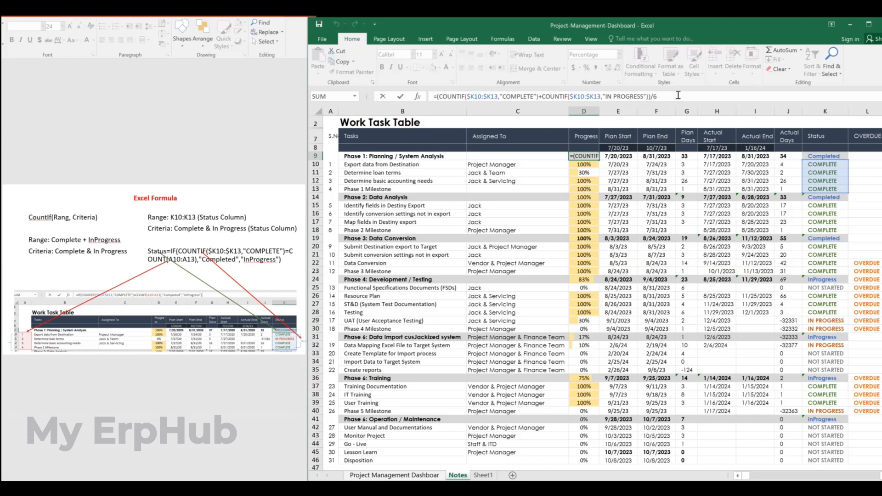
key(Return)
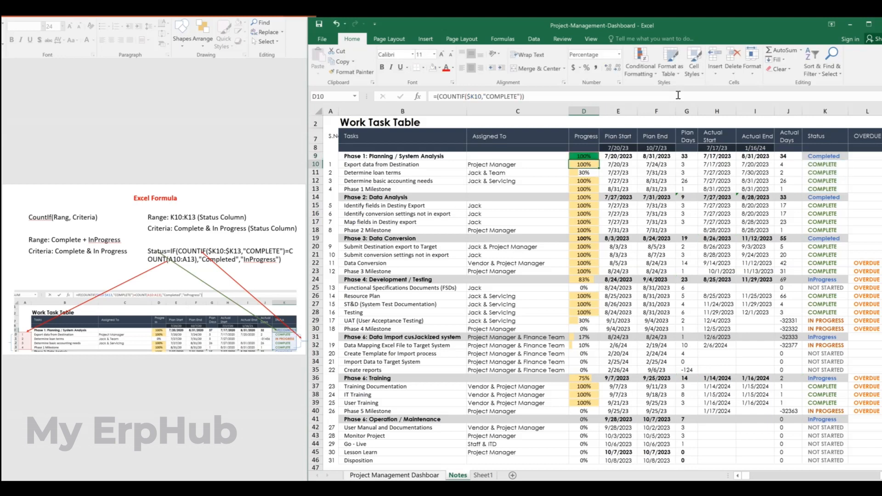
key(Up)
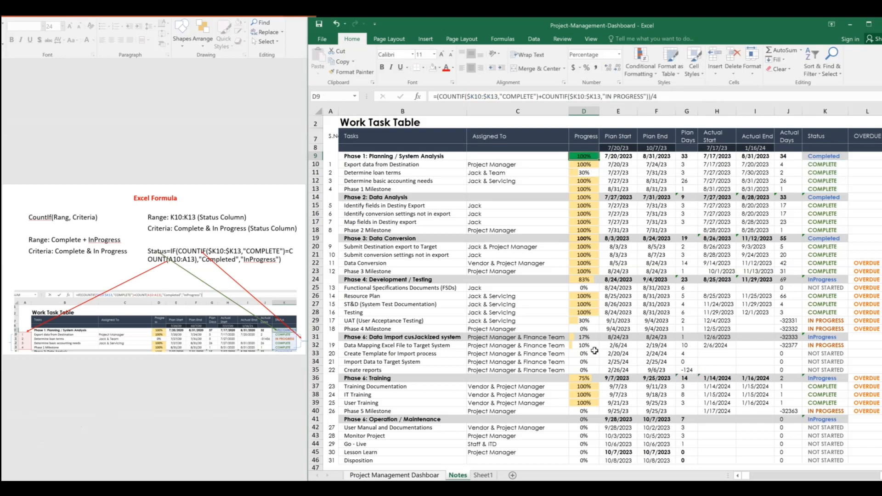
Step: Try replacing the divisor in the D9 Progress formula with a reference to A13, and undo that change
click(669, 97)
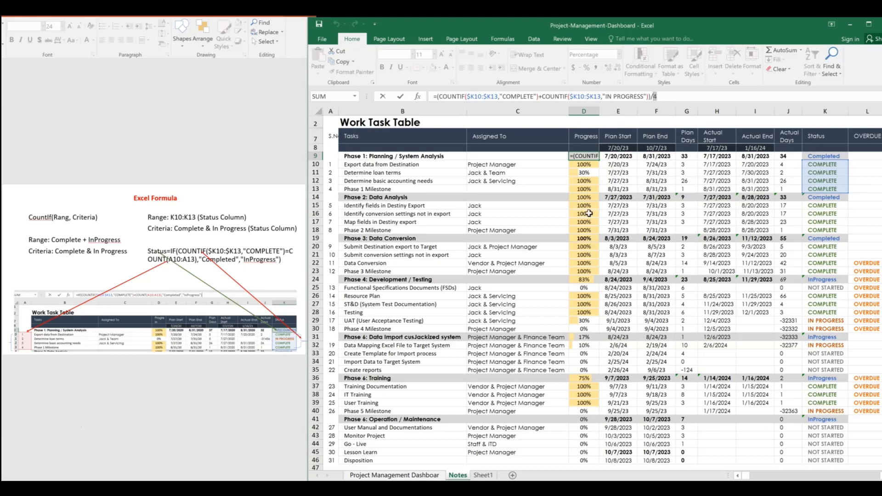
key(BackSpace)
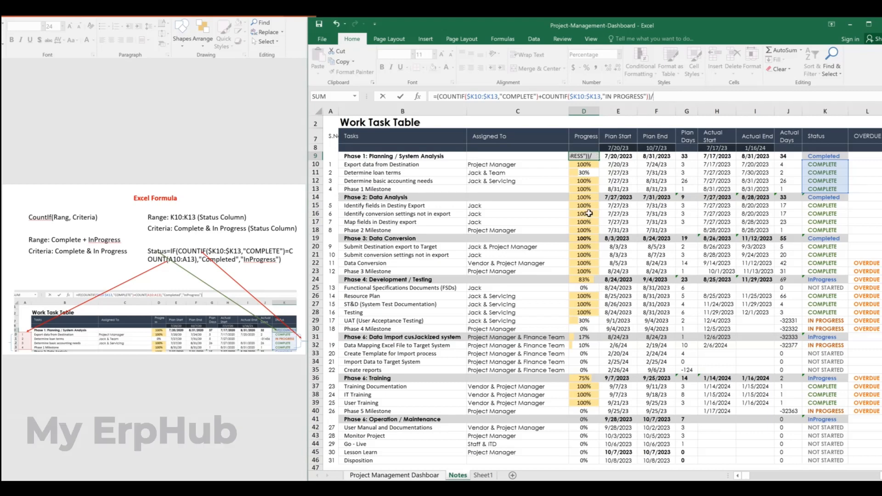
click(330, 189)
key(Return)
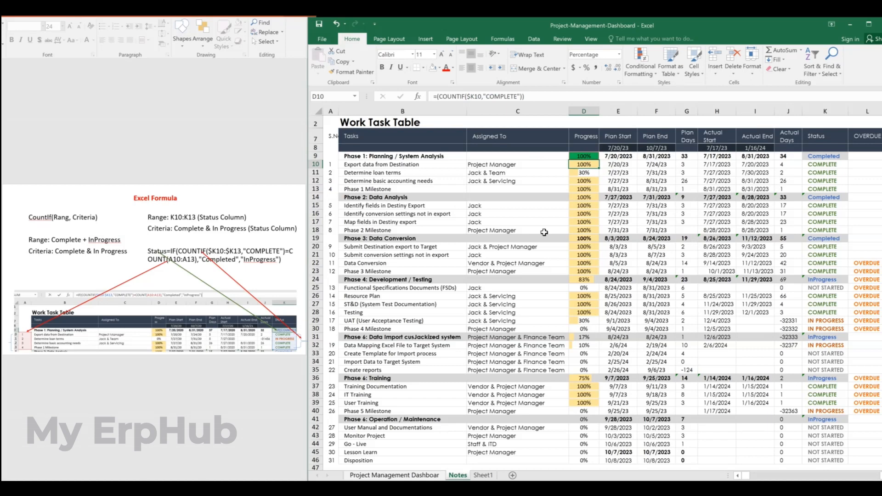
key(ctrl+z)
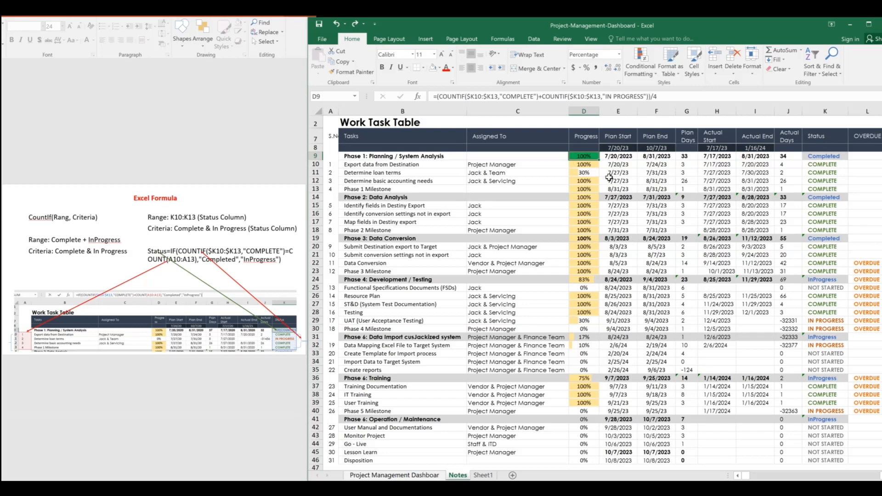
Step: Copy the COUNTIF Progress formula from D10 into D11 for the Determine loan terms task
click(591, 171)
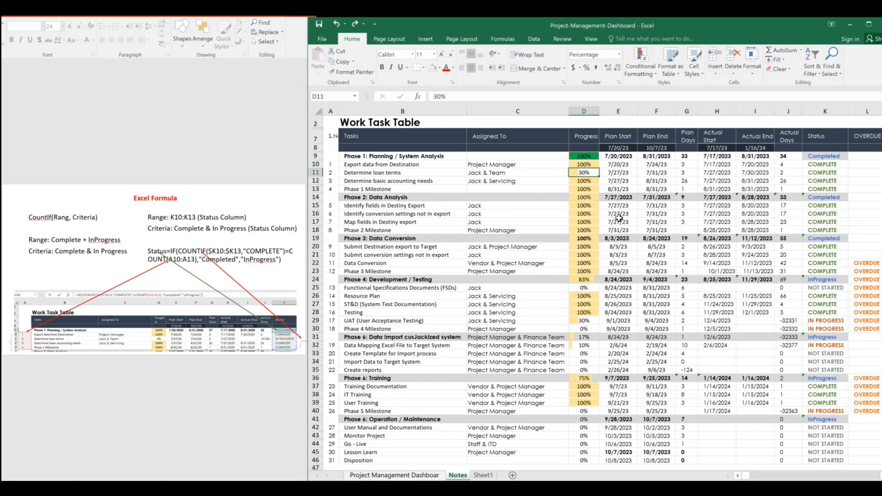
click(590, 165)
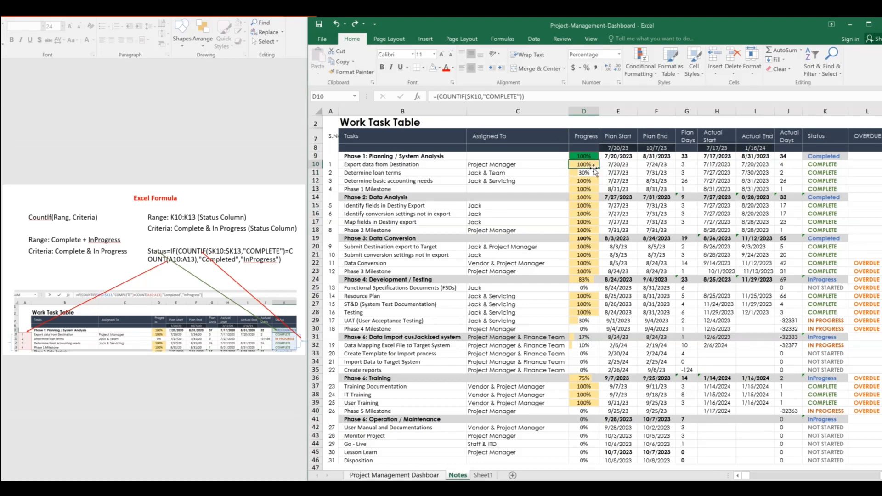
drag(601, 176, 600, 175)
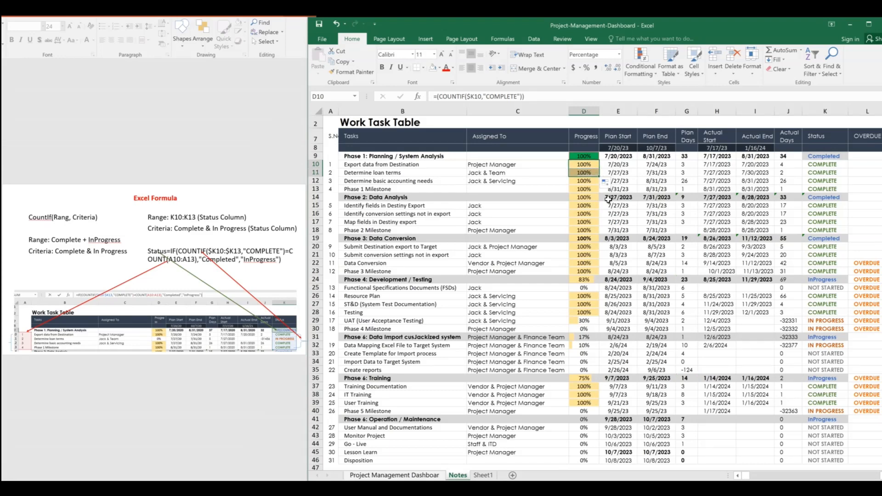
click(691, 180)
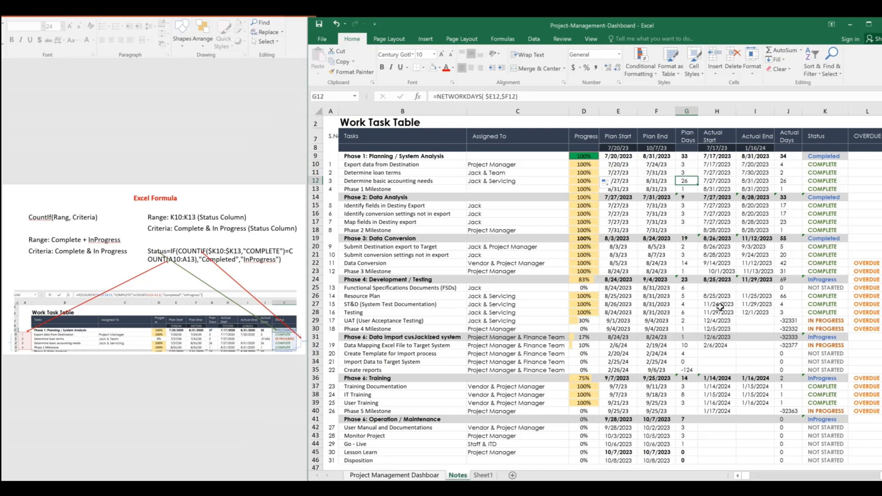
Step: Examine the Percentage of Tasks Complete, Ticket No and Pending Items tables below the Work Task Table
scroll(710, 316, down, 1)
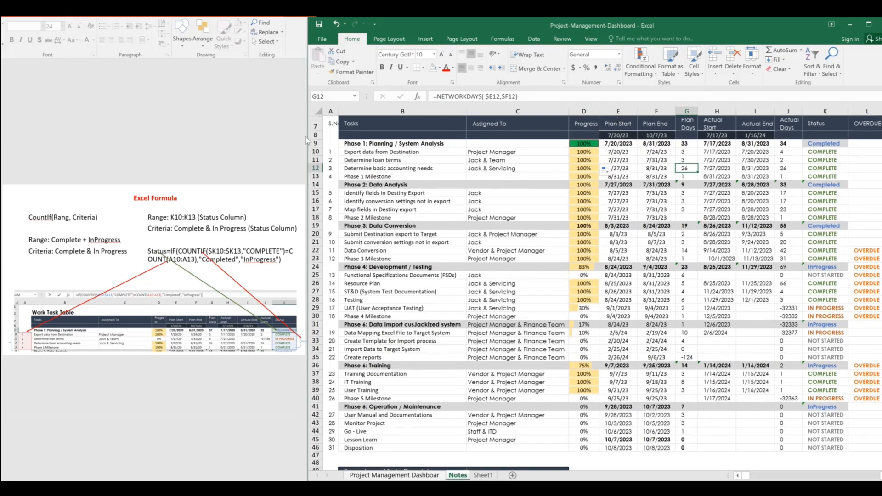
scroll(594, 243, down, 2)
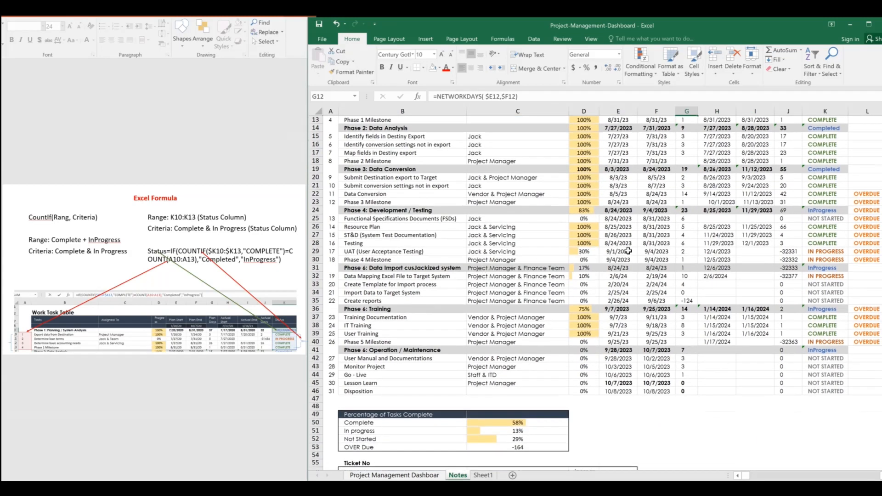
scroll(628, 251, down, 4)
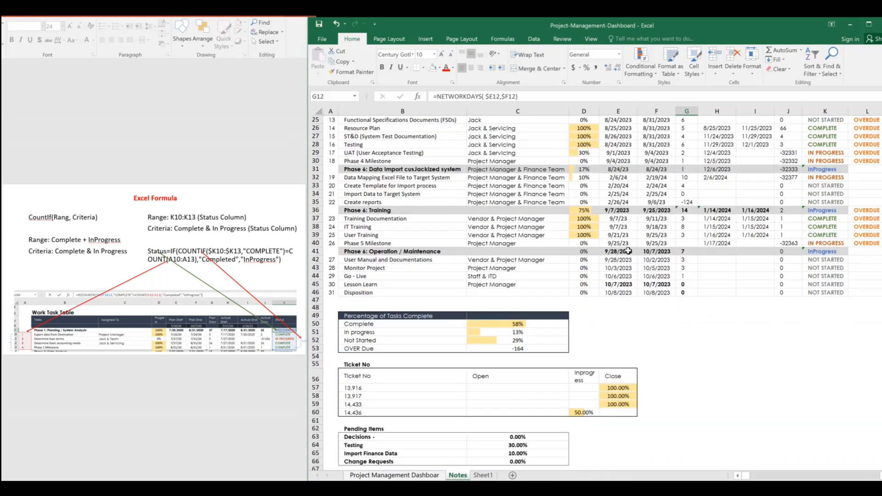
scroll(628, 251, up, 1)
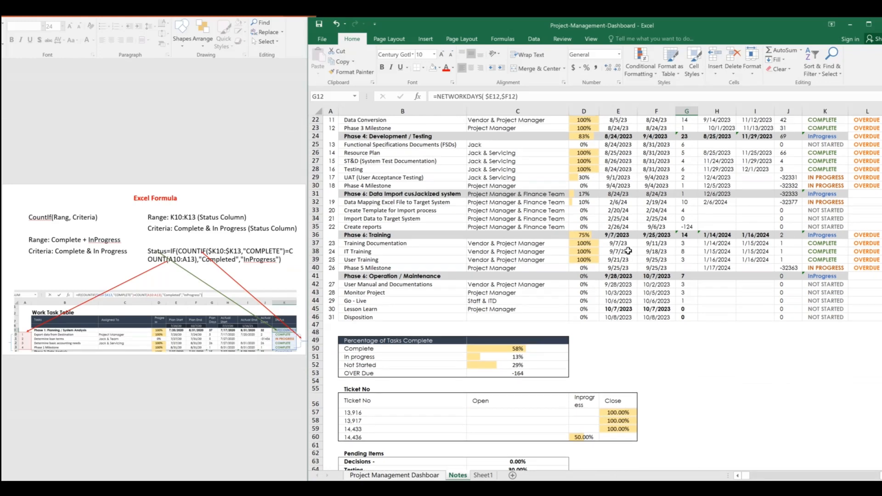
scroll(628, 251, down, 1)
scroll(628, 251, down, 2)
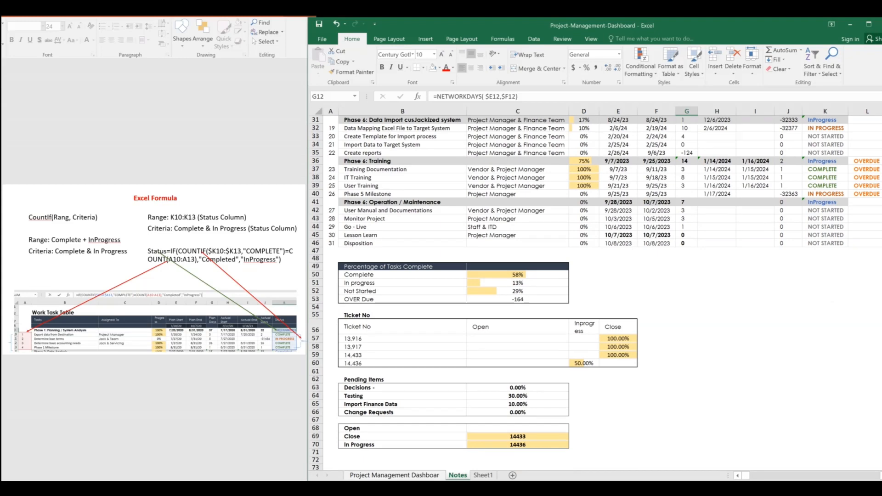
Step: Switch to the presentation and bring up the Excel Formula slide explaining IF(Logical Test, Value If True, Value If False)
click(1, 260)
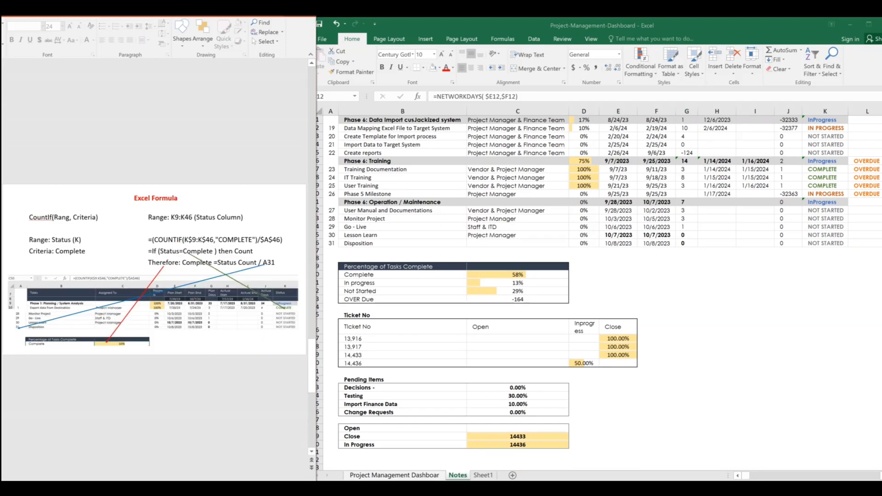
scroll(155, 270, up, 2)
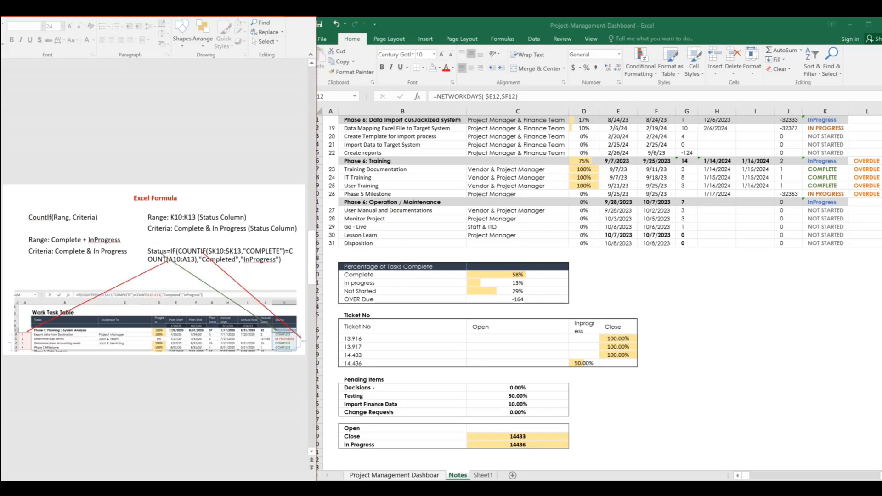
scroll(155, 270, down, 1)
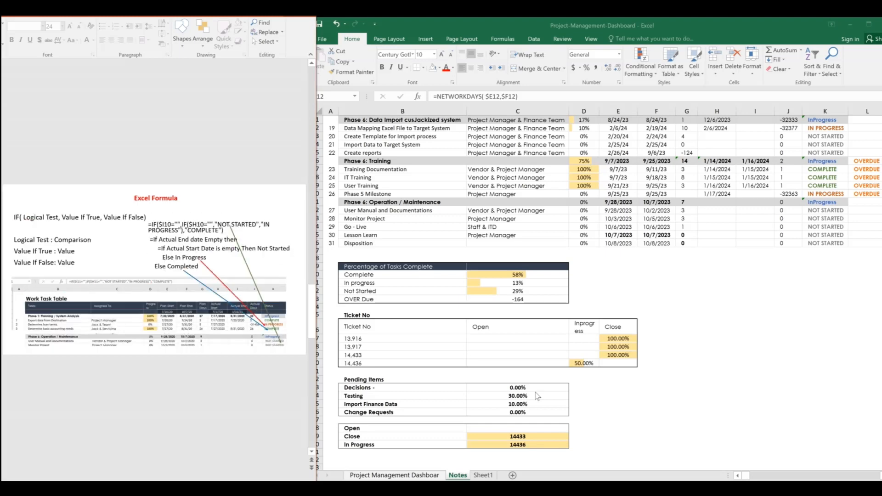
Step: Return to the workbook and inspect the In progress, OVER Due and Complete formulas in the Percentage of Tasks Complete table
click(423, 274)
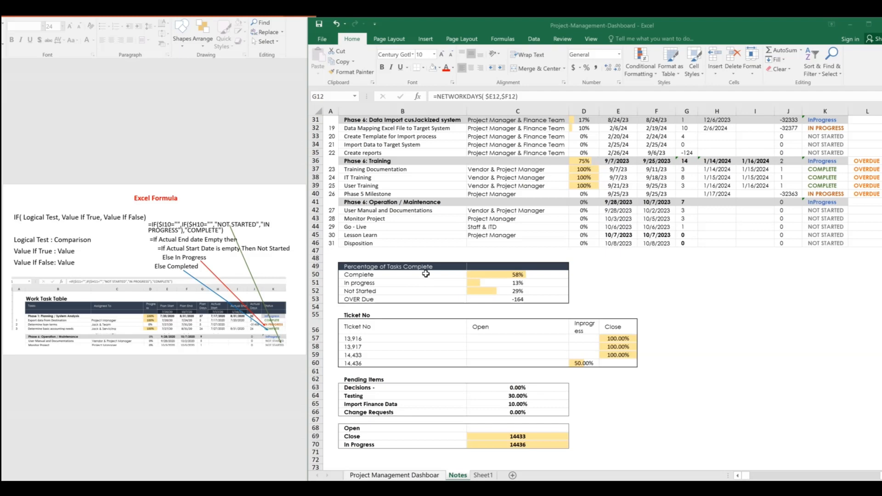
click(535, 278)
click(546, 283)
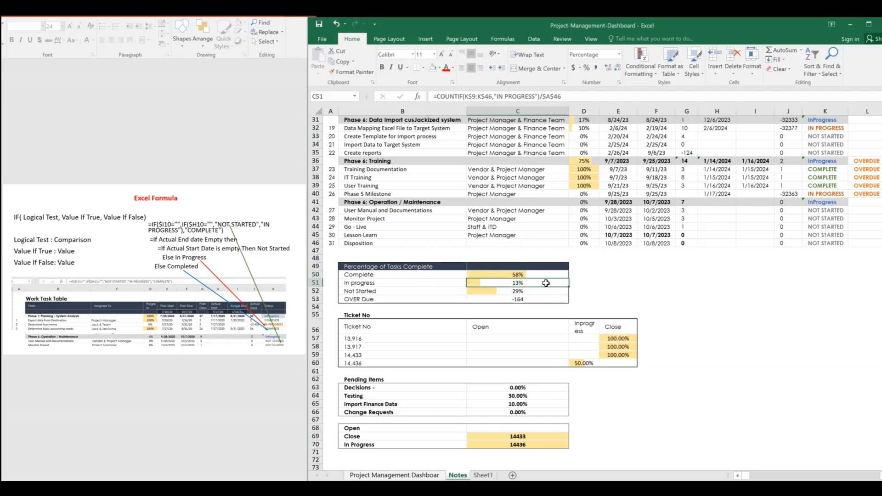
click(536, 300)
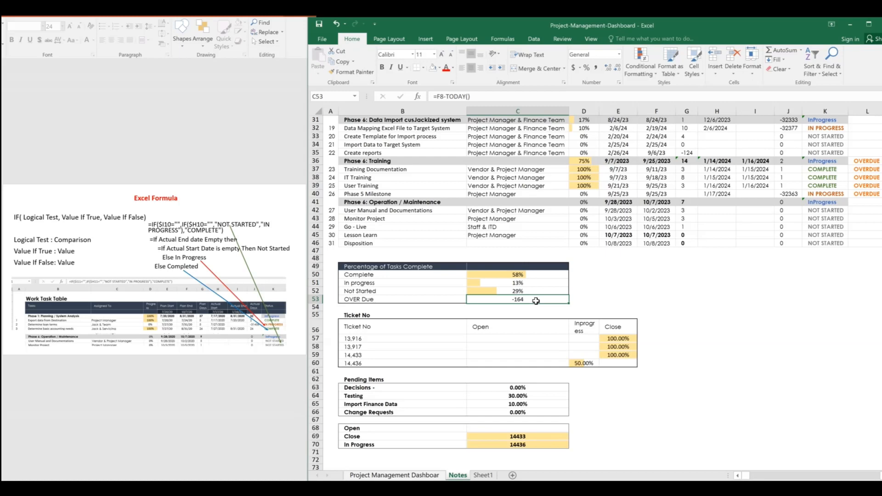
click(530, 277)
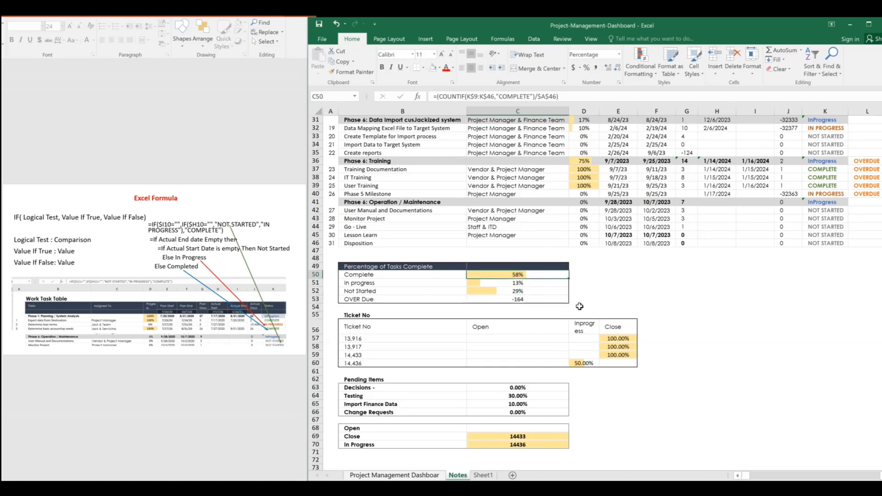
Step: Open the Complete formula in C50 and trace its K9:K46 Status range and A46 divisor through the Work Task Table
scroll(579, 307, up, 1)
scroll(580, 306, down, 1)
click(594, 97)
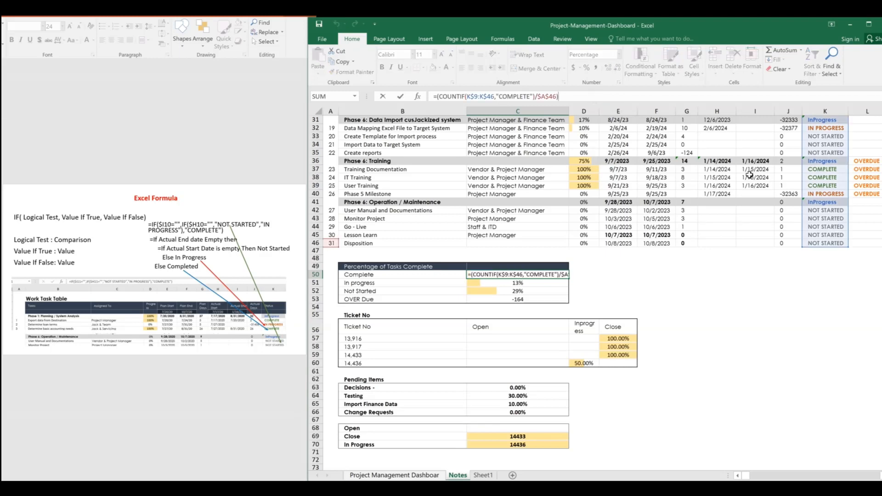
scroll(558, 105, up, 10)
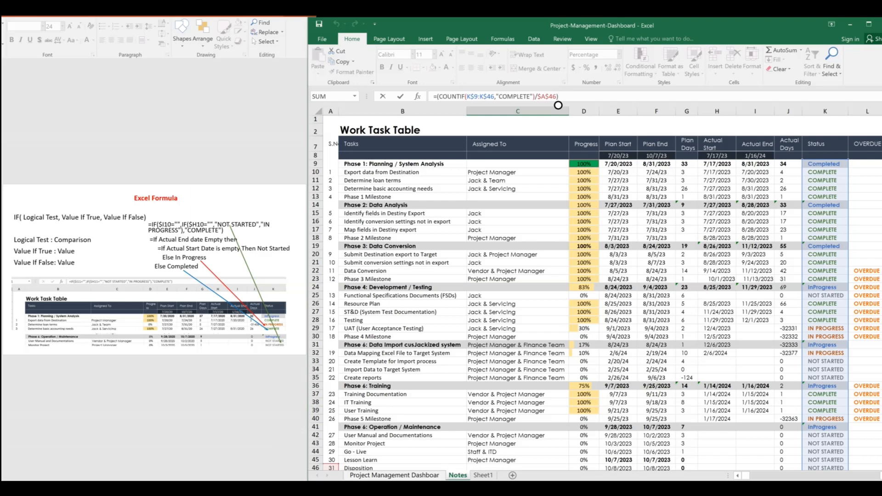
scroll(558, 105, down, 1)
scroll(558, 106, down, 3)
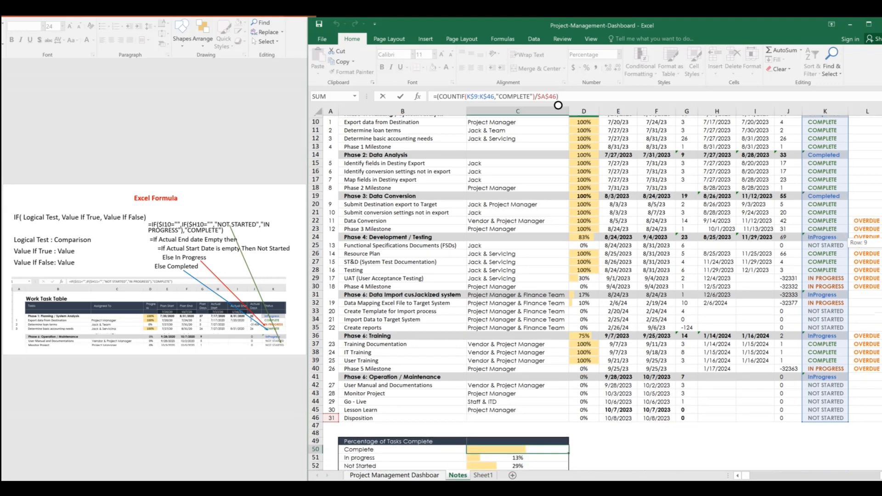
scroll(558, 105, down, 3)
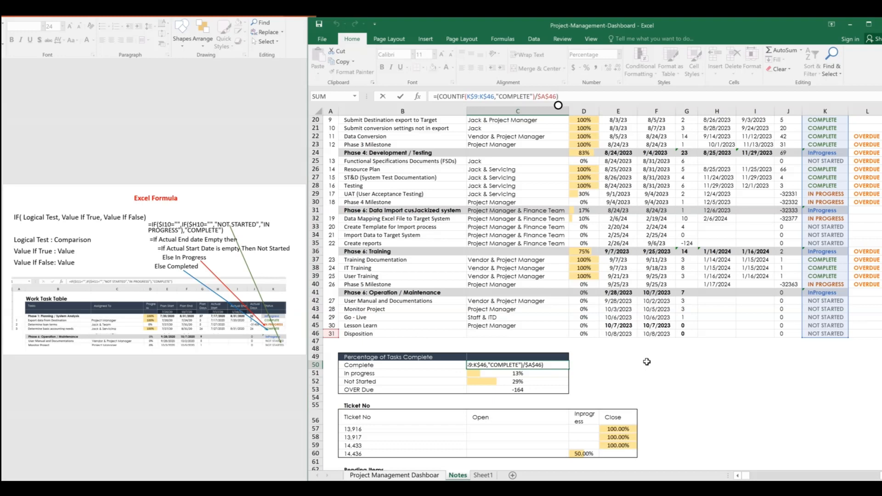
key(Return)
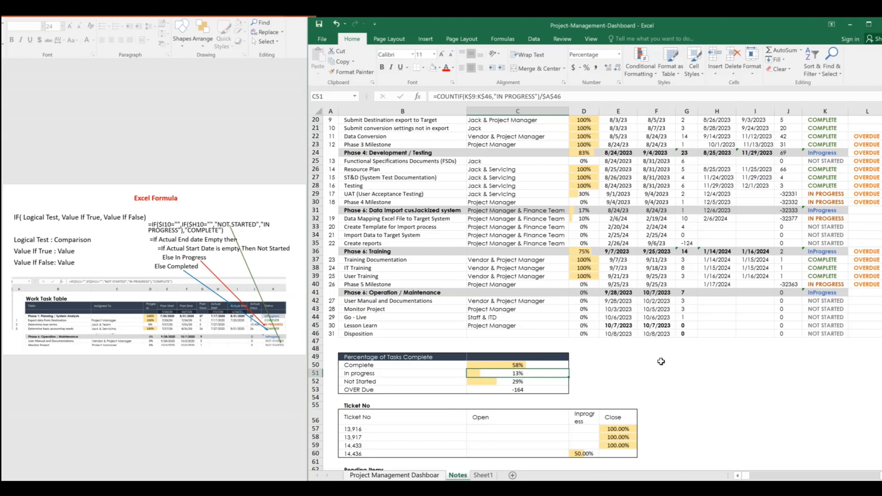
Step: Compare the C50 and C51 percentage formulas, highlighting the IN PROGRESS criterion in C51 and leaving that formula as it is
click(557, 366)
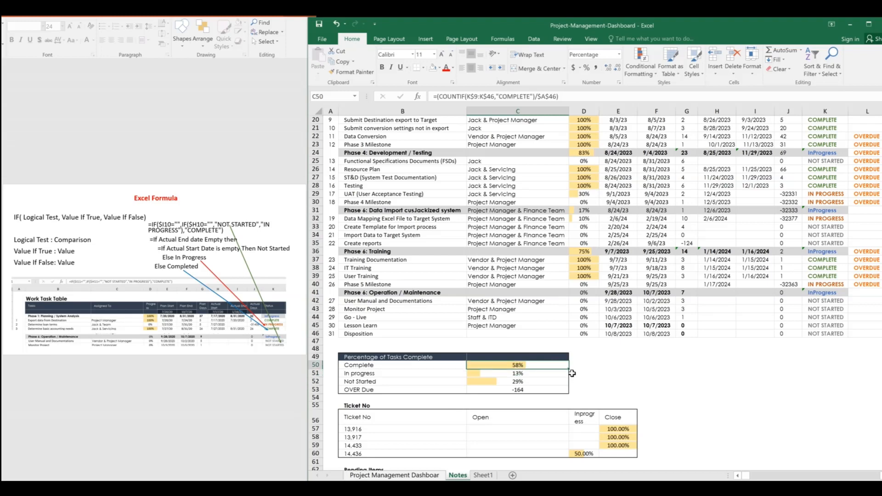
click(557, 376)
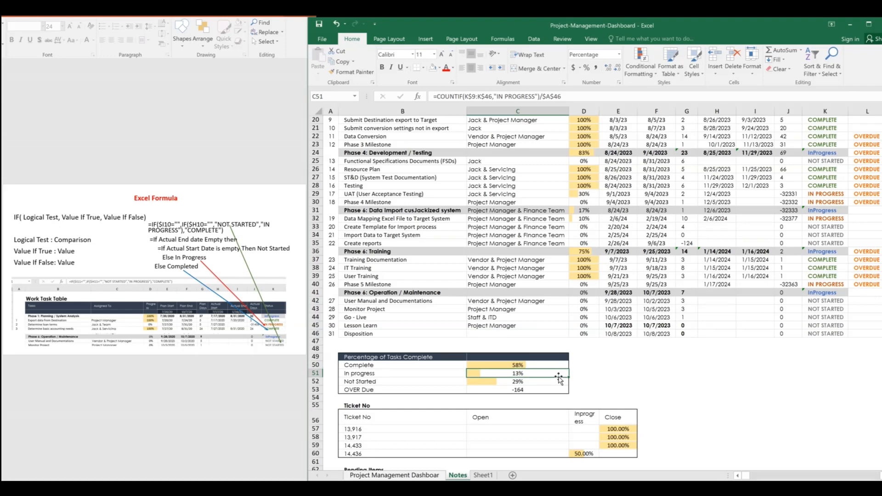
click(555, 365)
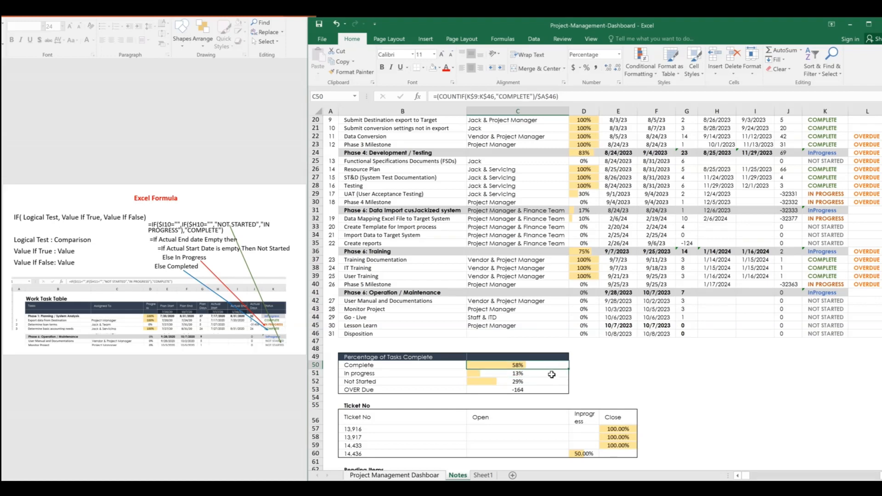
click(553, 374)
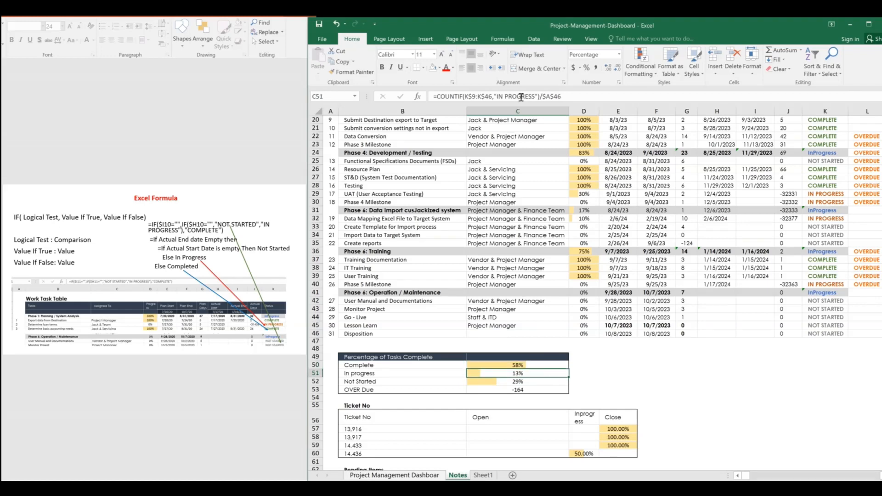
drag(498, 96, 534, 98)
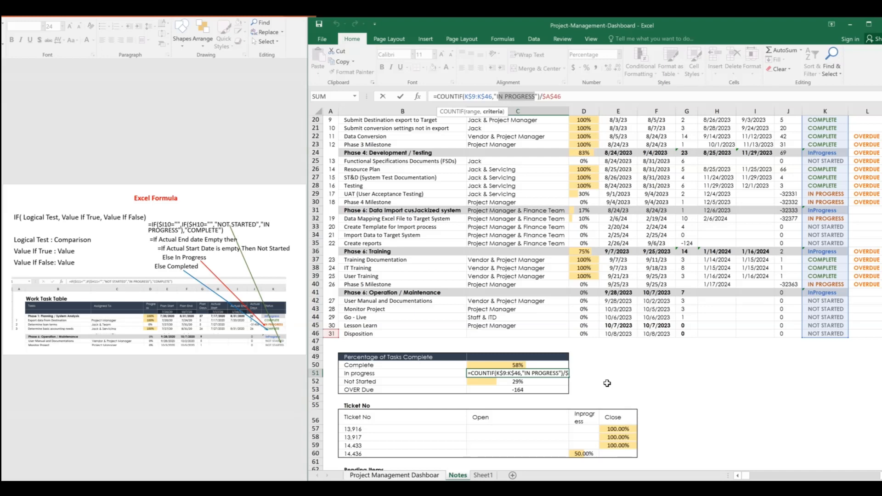
key(Return)
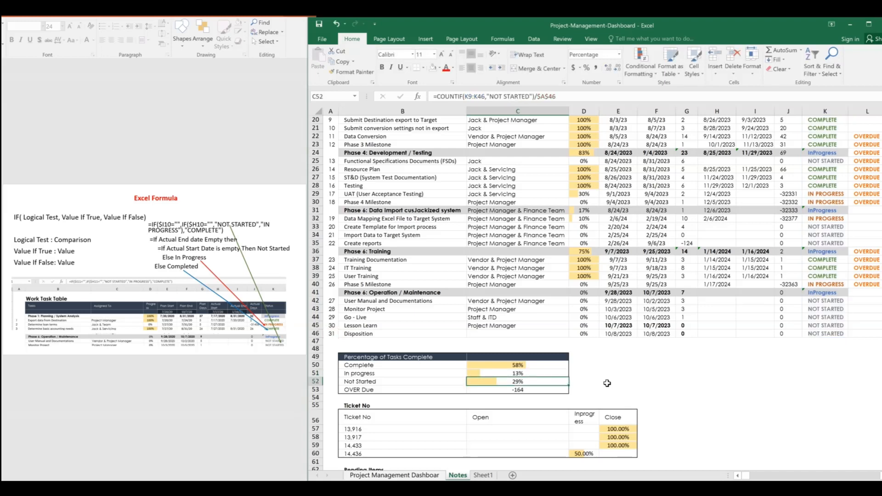
Step: Open the OVER Due formula =F8-TODAY() in C53, trace F8 to the Plan End header date, and undo the accidental re-entry
key(Return)
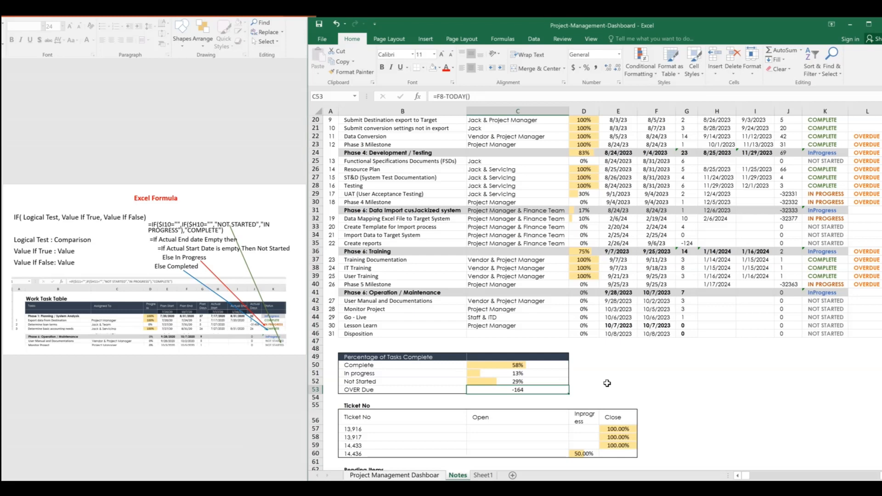
click(522, 96)
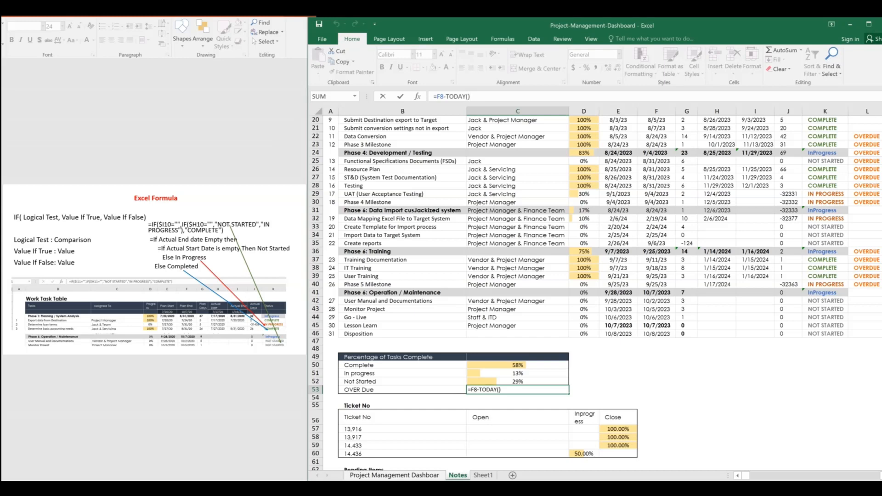
scroll(469, 105, up, 6)
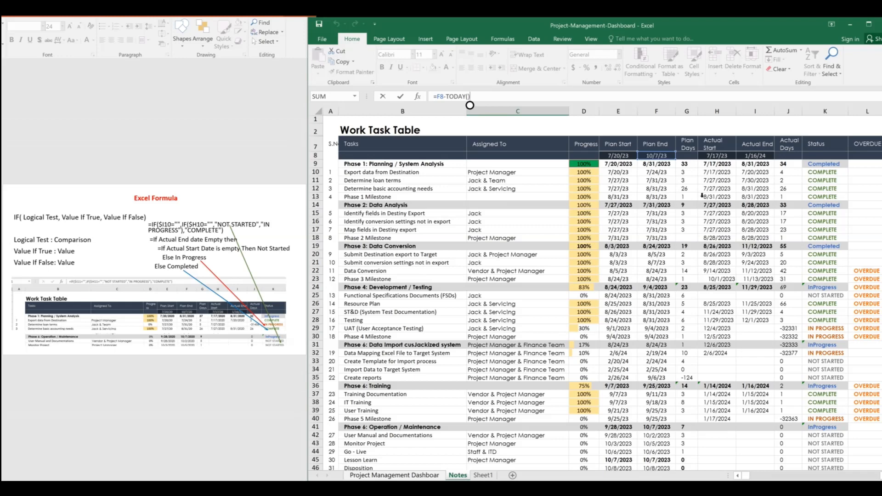
drag(881, 236, 881, 365)
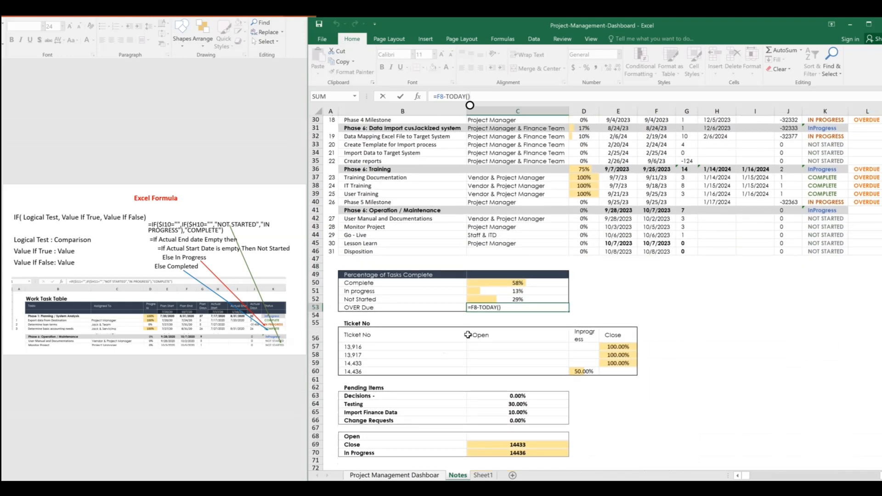
key(Return)
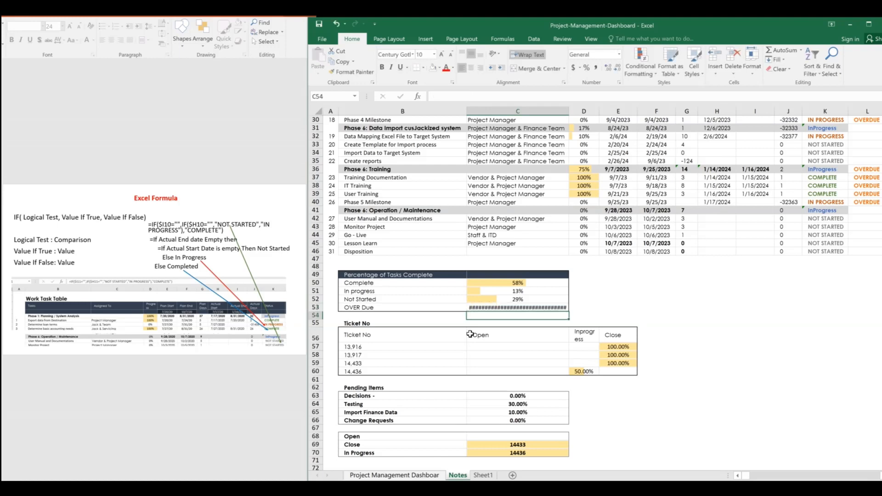
key(ctrl+z)
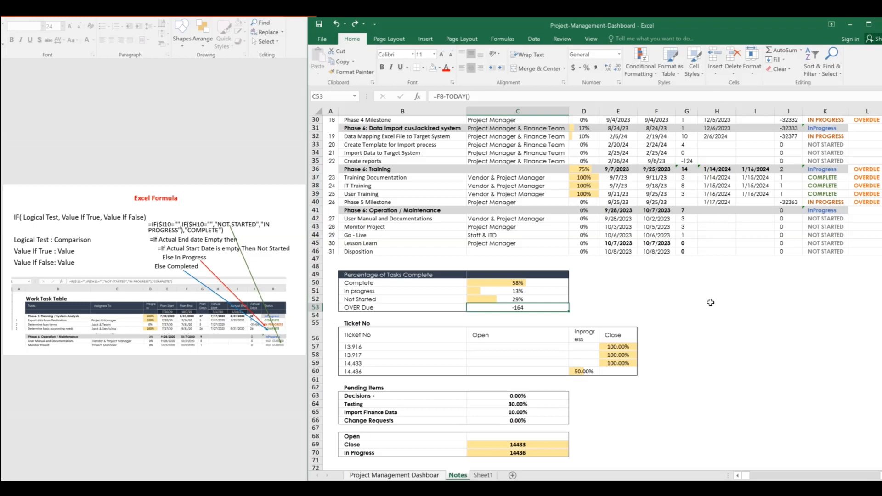
Step: Examine the Notes sheet from the ticket and pending items tables up through the whole Work Task Table
scroll(710, 302, down, 1)
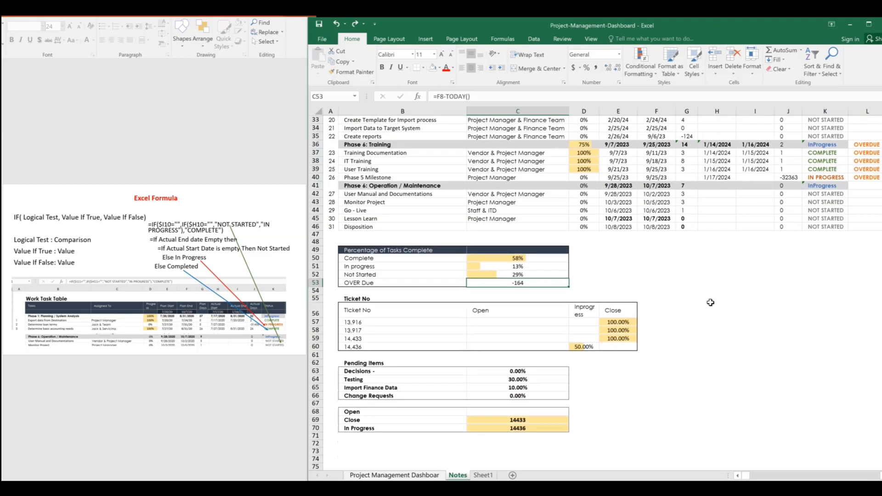
scroll(711, 302, down, 1)
scroll(710, 302, down, 1)
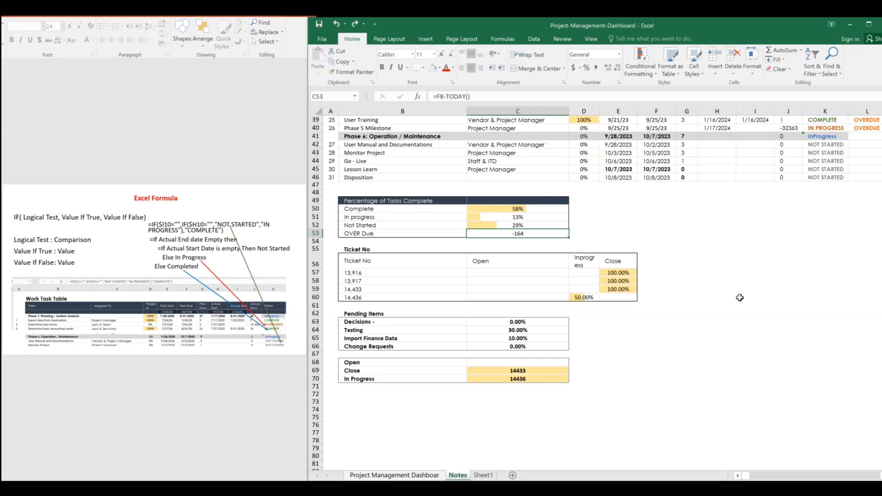
scroll(740, 298, up, 7)
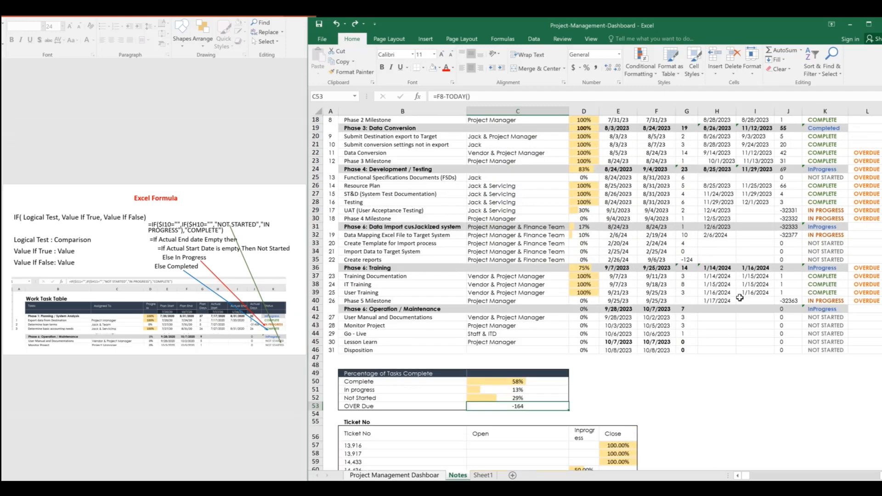
scroll(740, 298, up, 5)
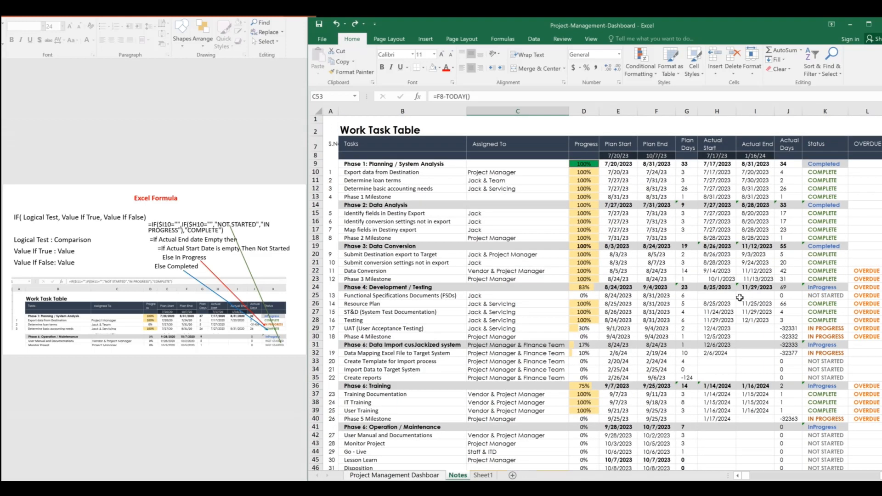
scroll(740, 298, down, 3)
scroll(740, 298, up, 3)
scroll(698, 251, down, 1)
scroll(699, 250, down, 6)
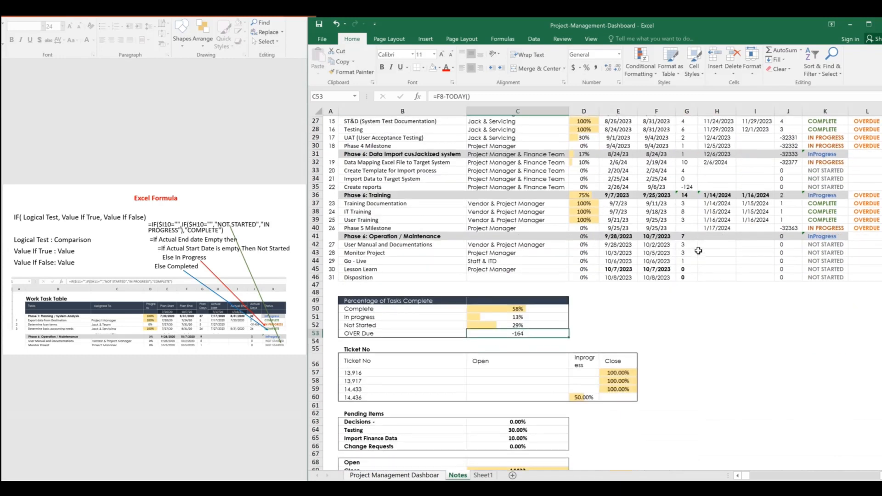
Step: Highlight the result cells C50:C53 and the whole Percentage of Tasks Complete table, B49:C53
scroll(698, 250, down, 3)
click(494, 228)
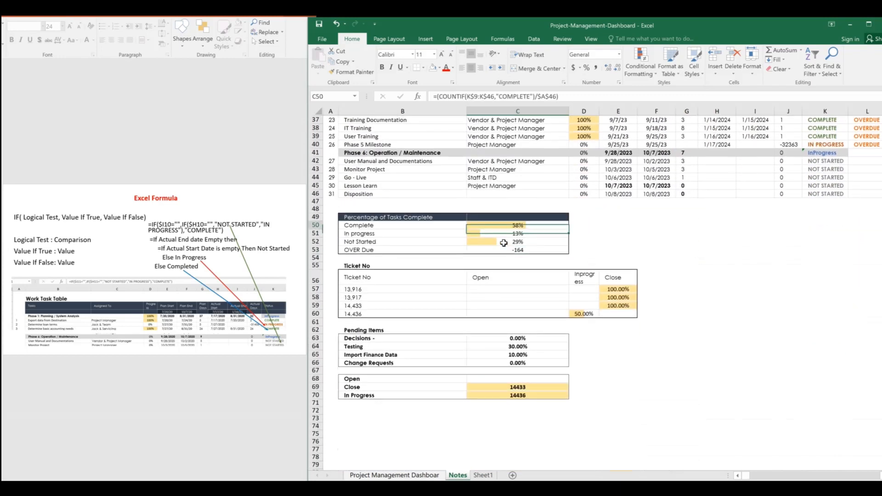
drag(503, 242, 506, 252)
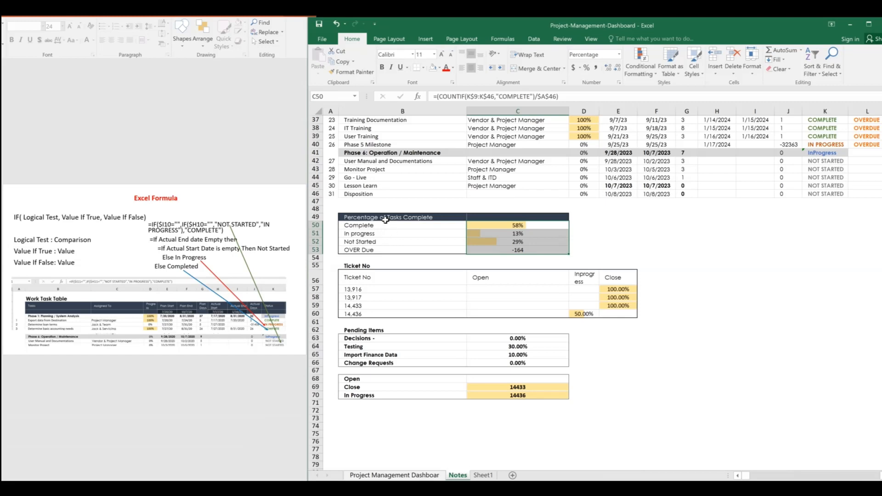
drag(386, 217, 545, 251)
scroll(654, 388, down, 2)
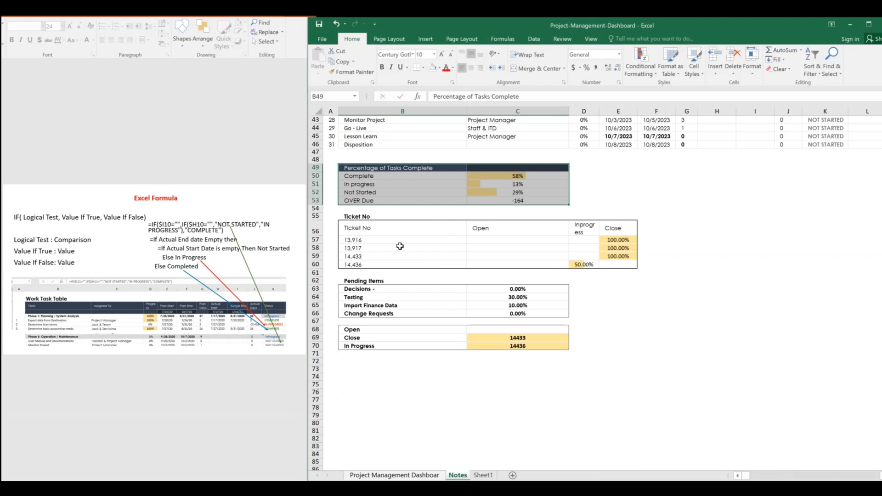
click(399, 247)
click(641, 321)
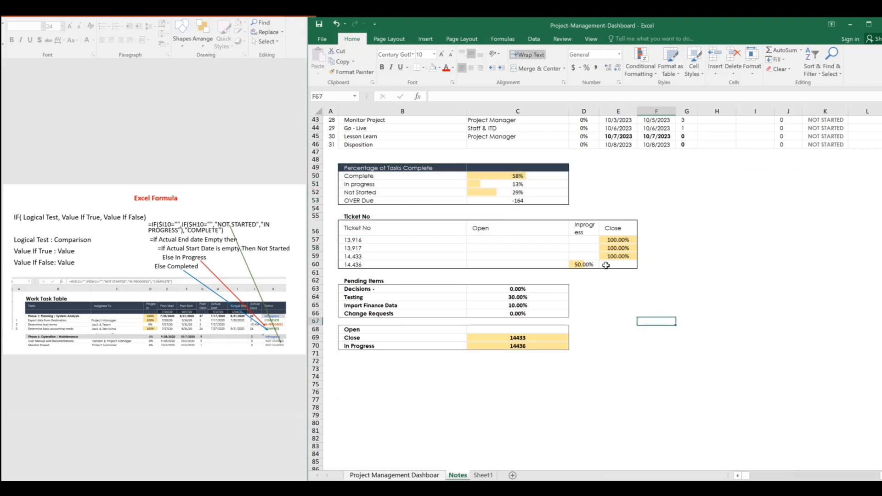
scroll(614, 320, down, 2)
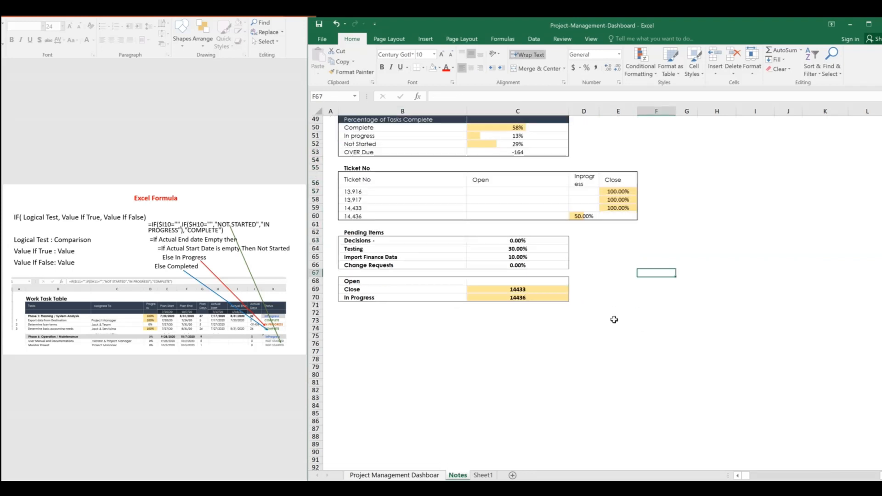
Step: Highlight the Ticket No table and the Open/Close/In Progress table, and inspect the entries in C68, C69 and C70
drag(371, 171, 626, 219)
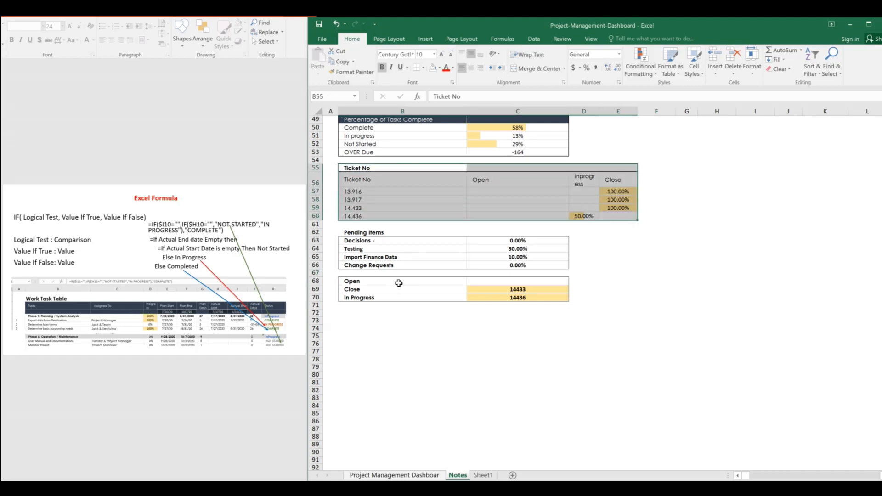
drag(399, 283, 538, 294)
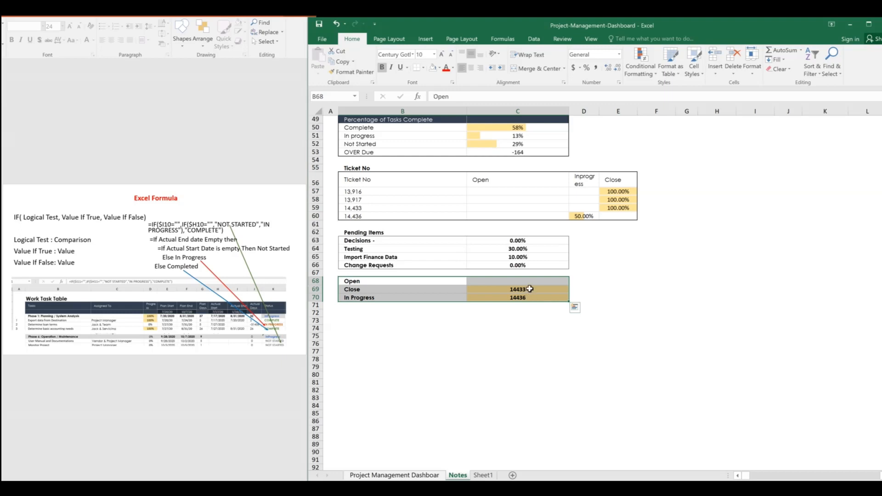
click(530, 289)
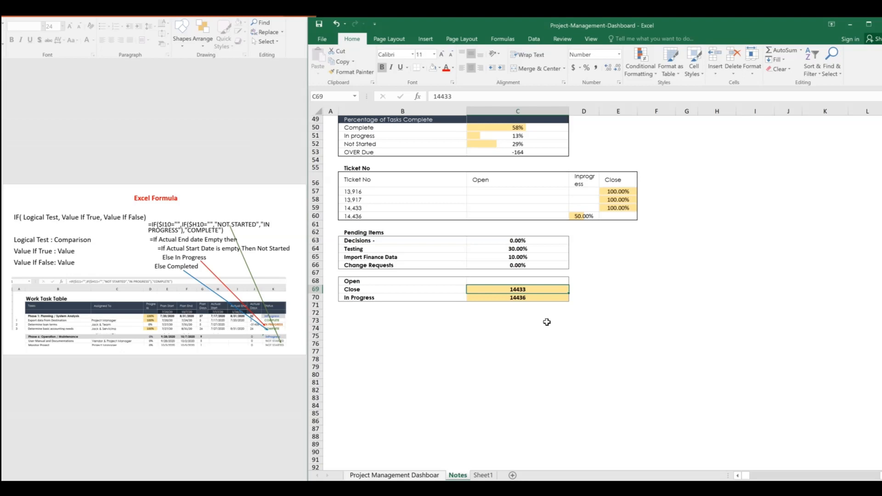
click(530, 281)
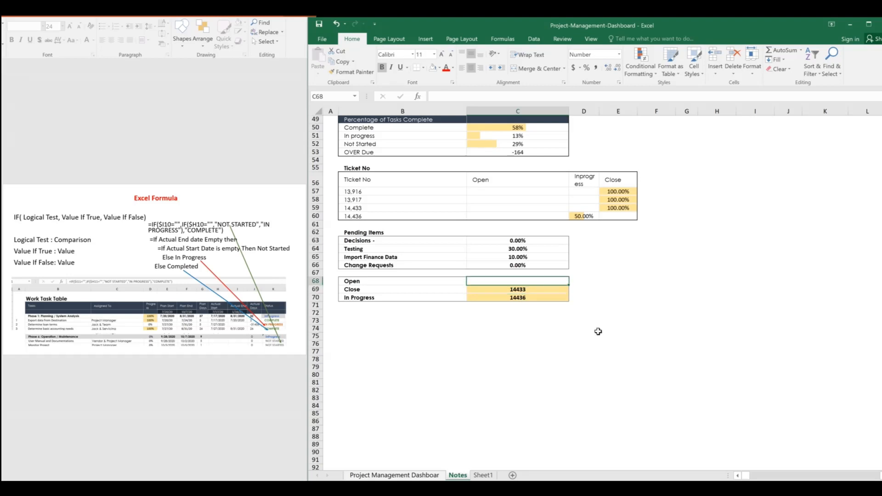
click(543, 297)
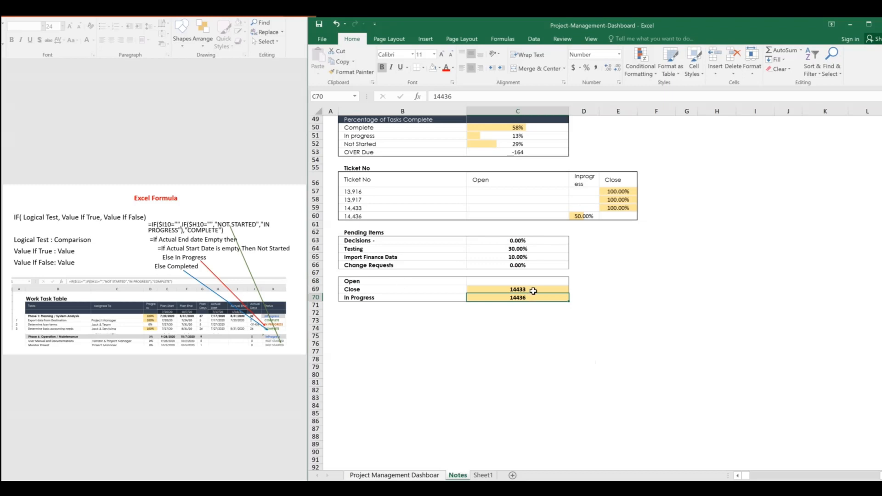
click(534, 290)
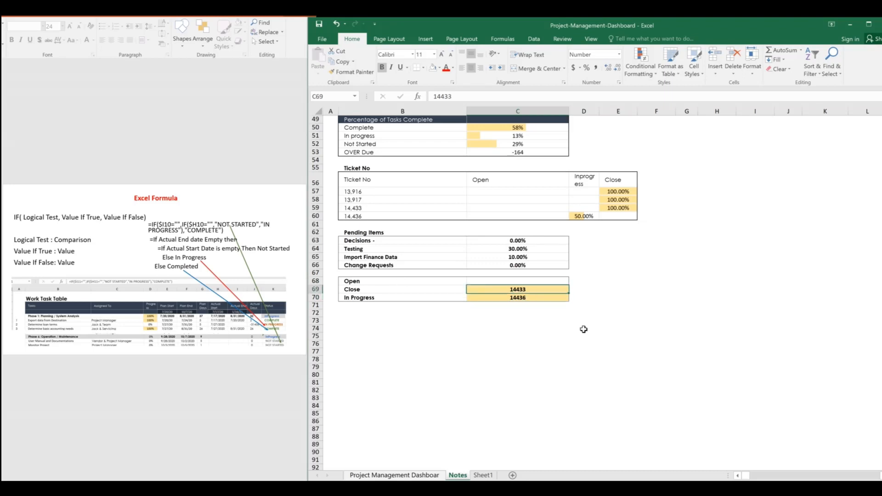
click(536, 297)
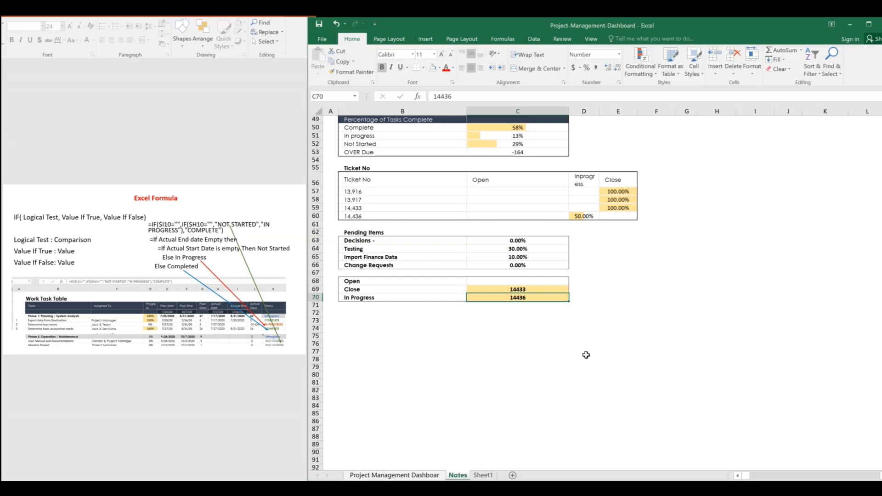
Step: Inspect the OVERDUE column entries for Data Conversion, Phase 4: Development / Testing and Resource Plan in the Work Task Table
scroll(586, 355, up, 7)
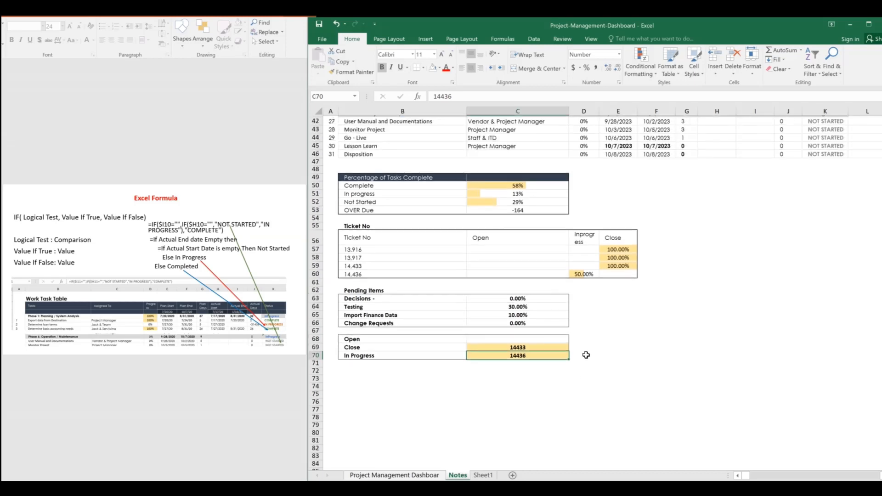
scroll(586, 355, up, 9)
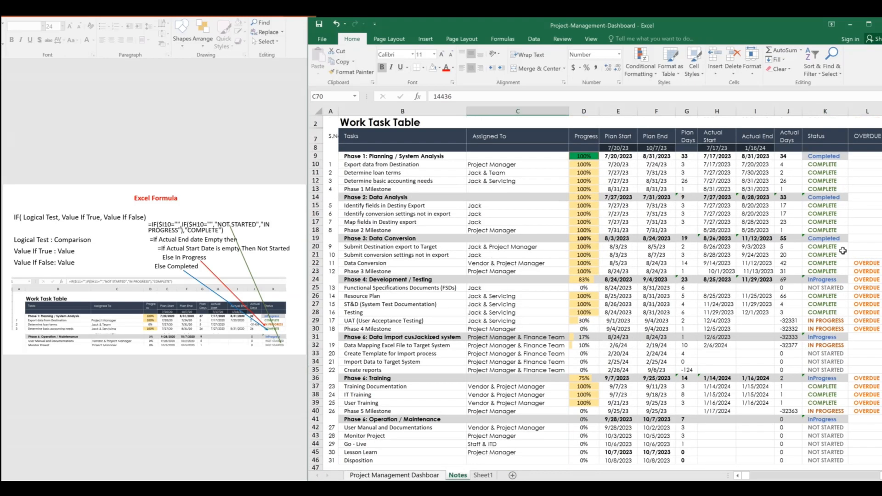
click(873, 263)
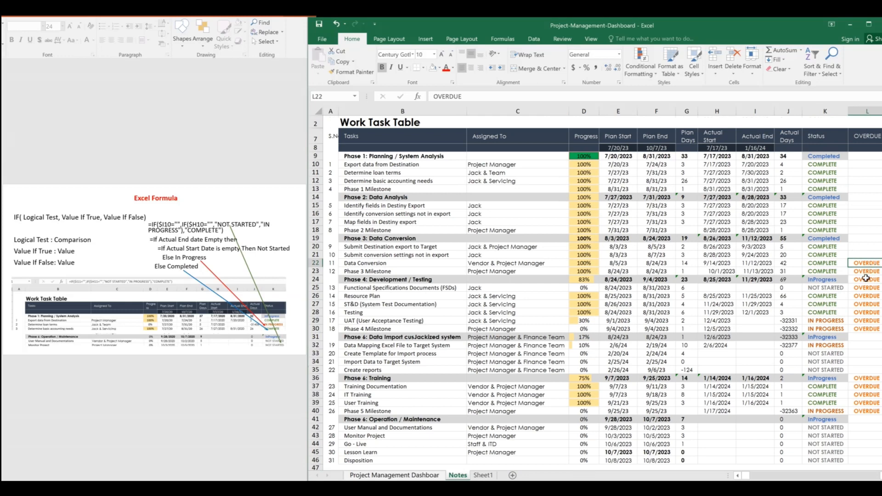
click(866, 279)
click(863, 294)
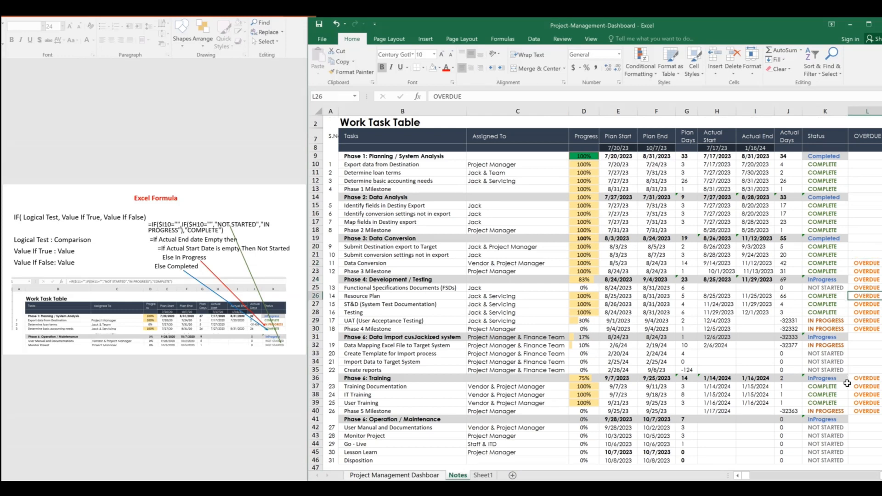
Step: Compare the Work Task Table's Status and OVERDUE columns with the summary tables below it on the Notes sheet
scroll(848, 382, down, 5)
scroll(848, 383, down, 1)
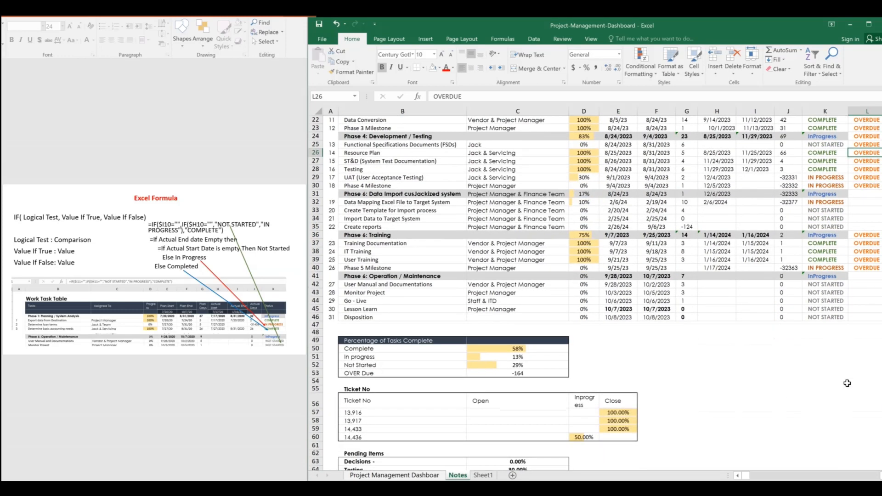
scroll(847, 383, down, 1)
scroll(848, 383, up, 3)
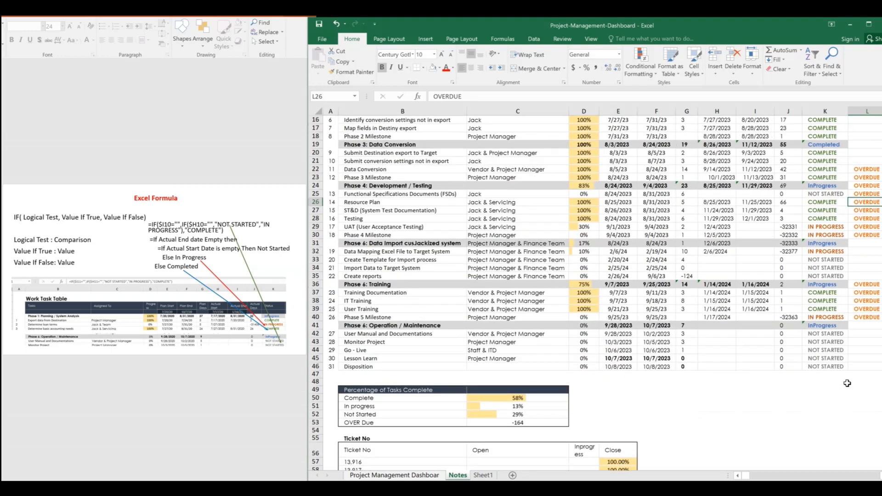
scroll(847, 384, down, 4)
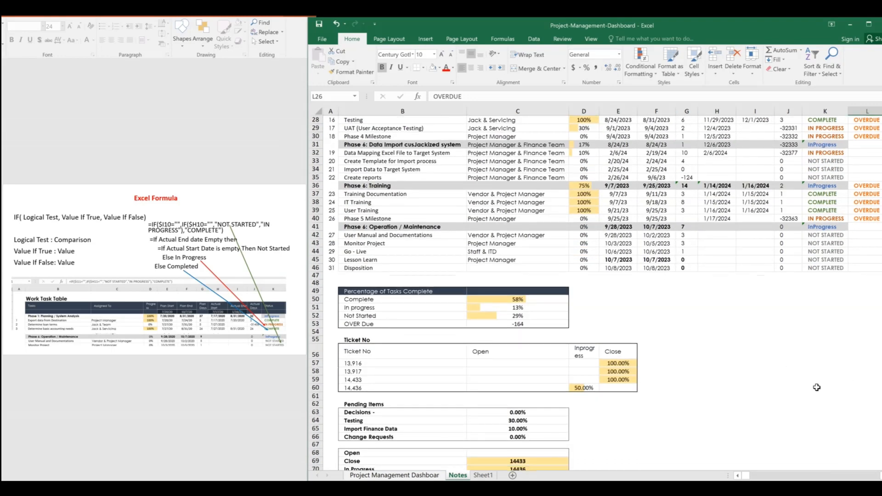
scroll(817, 387, down, 2)
scroll(817, 387, down, 1)
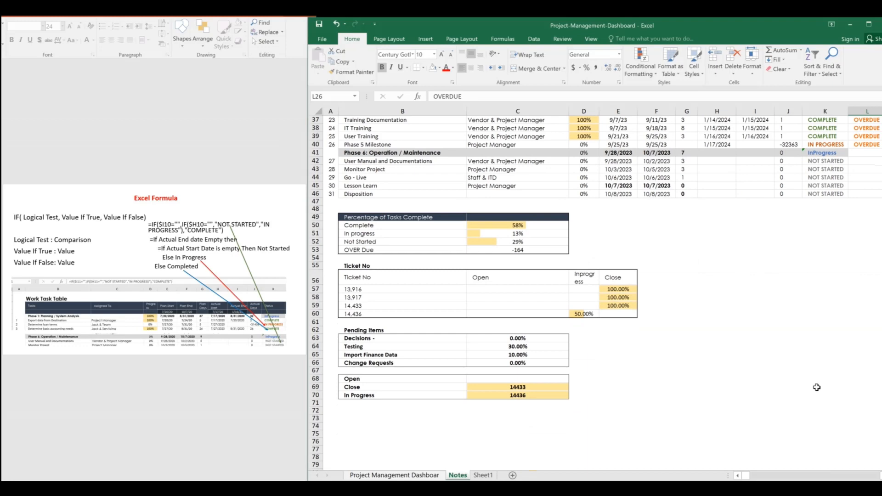
scroll(816, 387, up, 12)
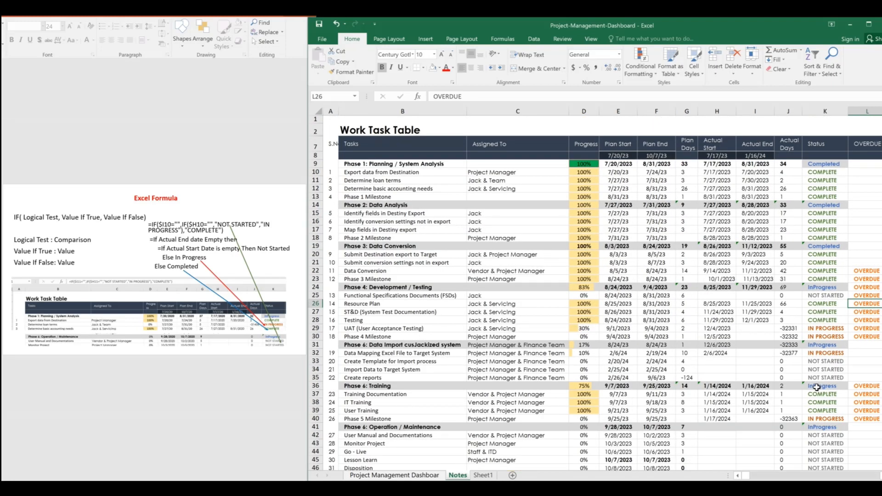
scroll(816, 387, down, 12)
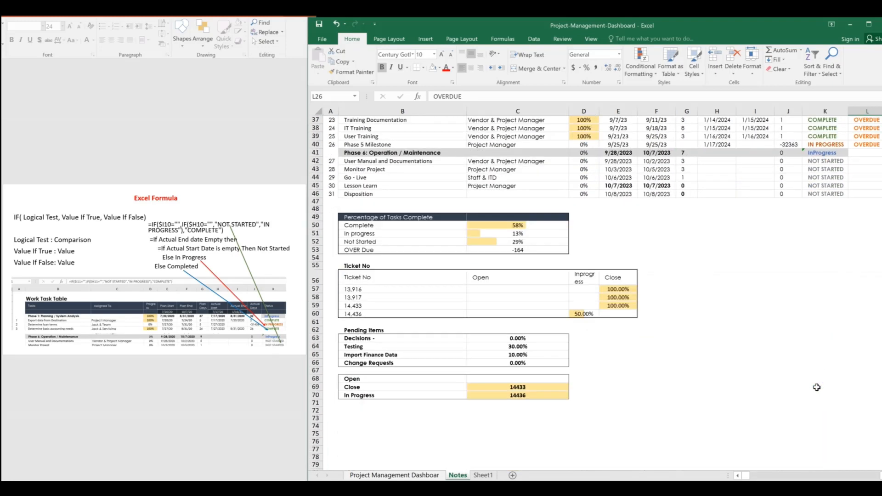
Step: Go to the Project Management Dashboard sheet and inspect the Report Start Date value in C3
click(394, 476)
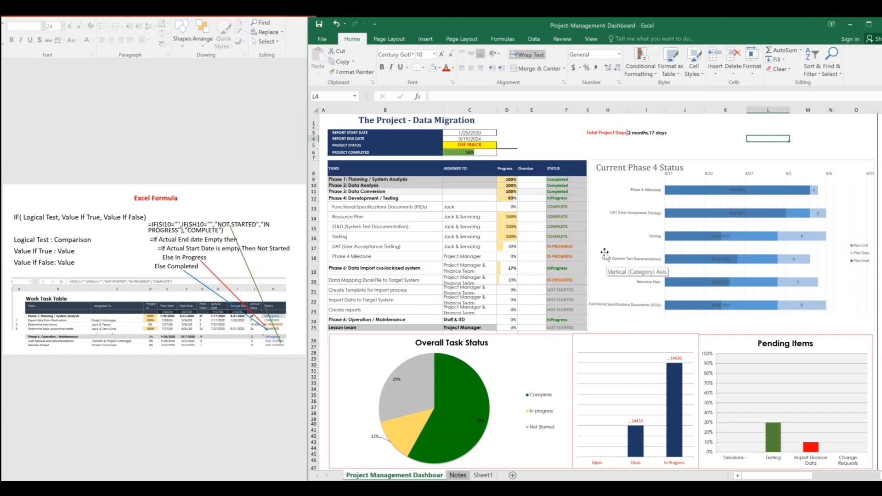
click(374, 134)
click(479, 133)
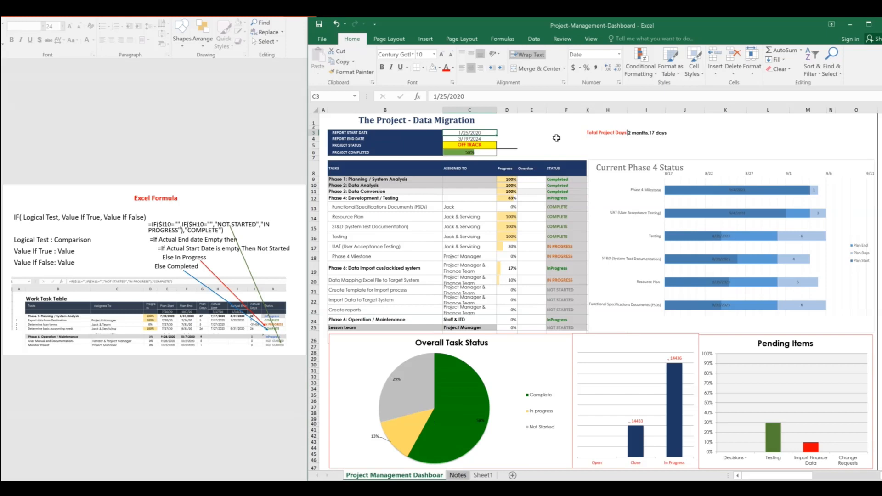
Step: Link the Report Start Date in C3 to the Phase 1 Plan Start date in E9 on the Notes sheet
text(=)
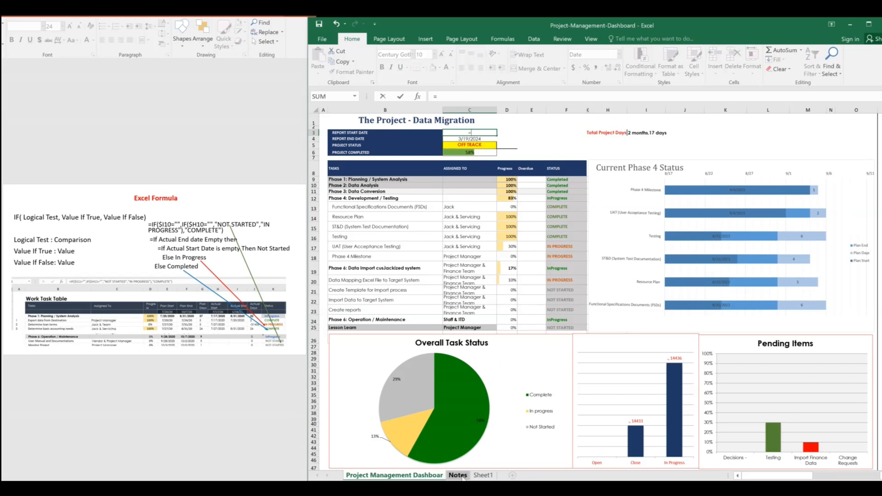
click(459, 475)
scroll(692, 292, up, 10)
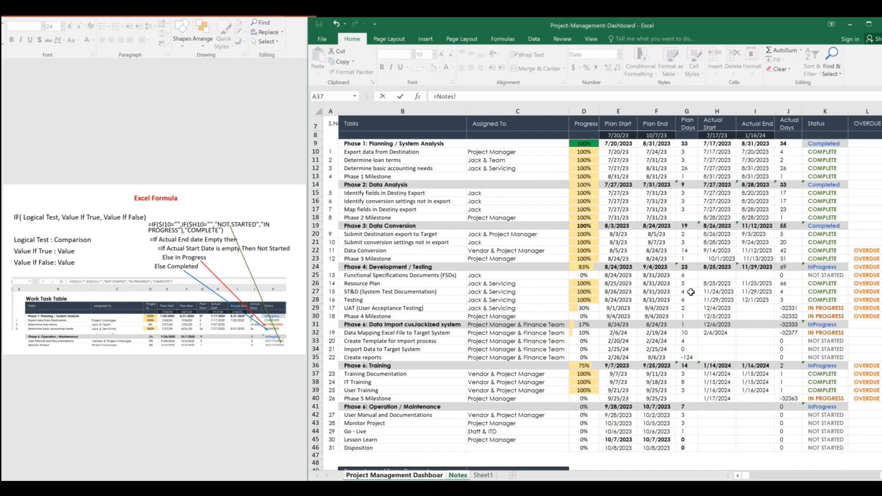
scroll(691, 291, up, 2)
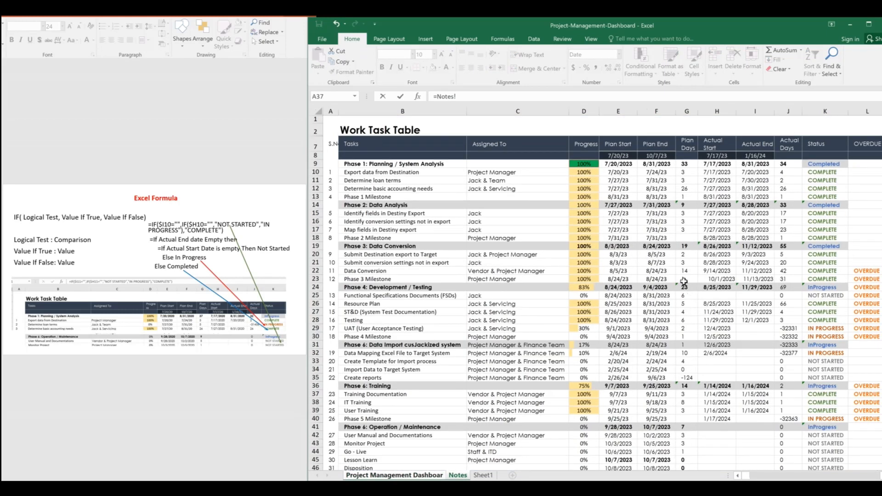
click(622, 165)
key(Return)
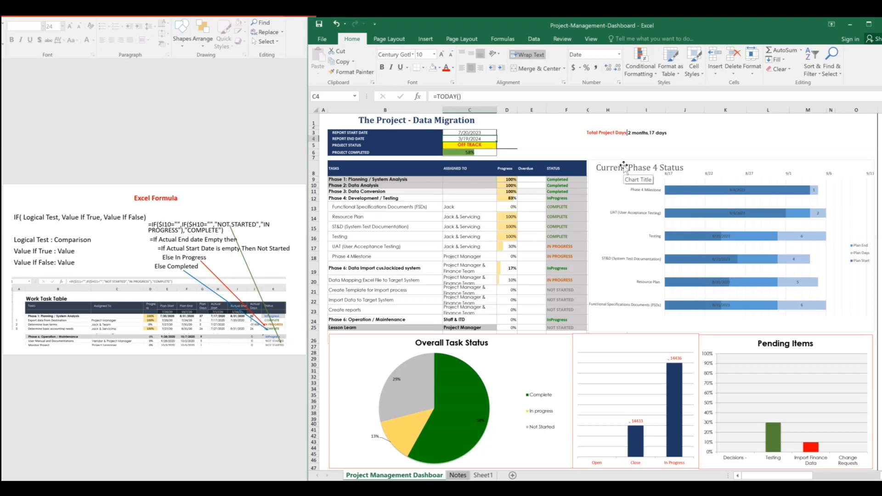
Step: Check the Report Start Date and Report End Date labels, and undo the link entered in C3
click(365, 135)
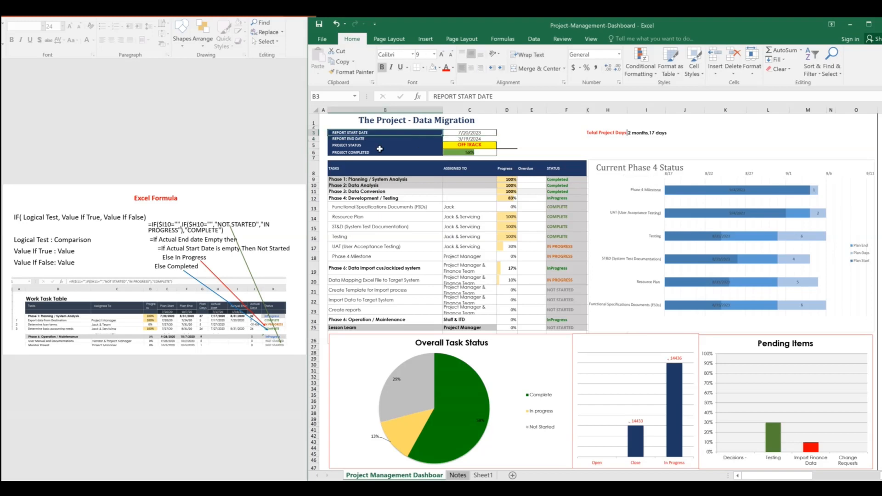
click(361, 138)
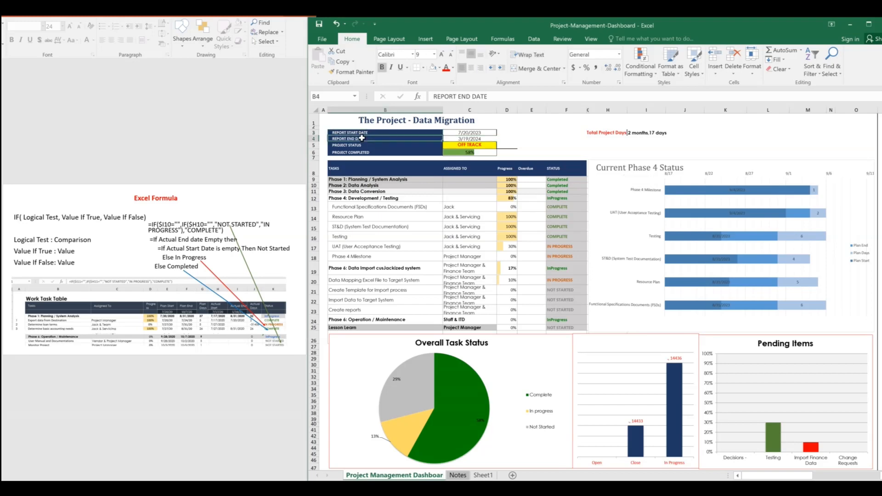
click(361, 132)
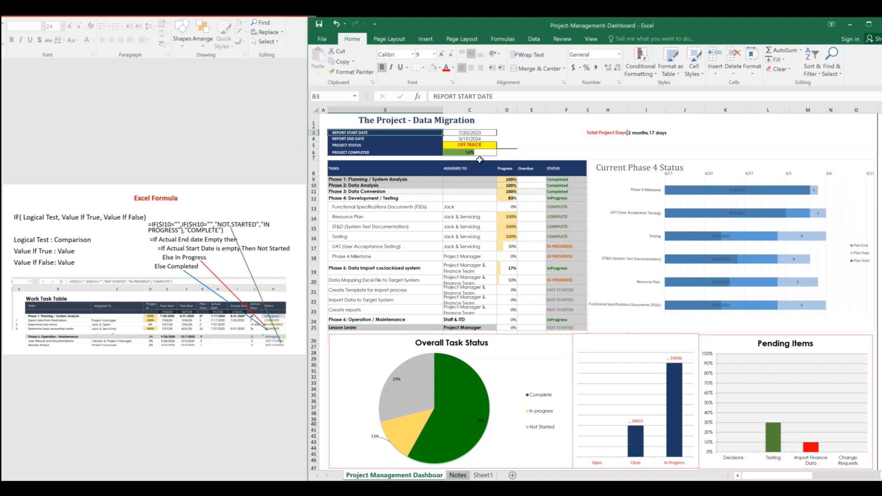
click(480, 159)
click(520, 138)
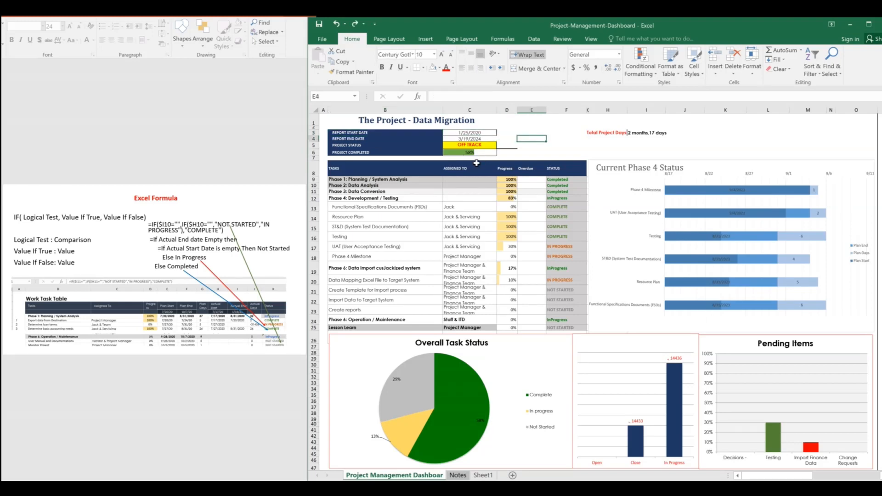
Step: Compare the Report Start Date in C3 with the Report End Date formula in C4 and check the Total Project Days label
click(473, 133)
click(473, 139)
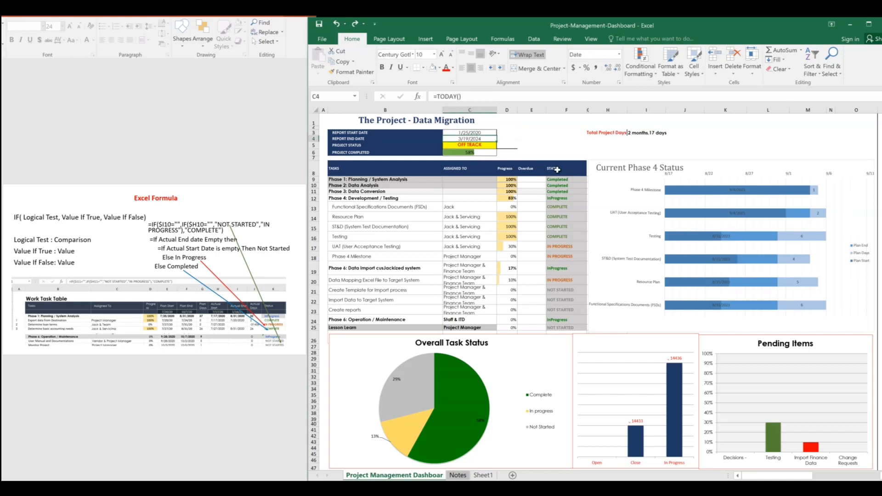
click(467, 133)
click(489, 139)
click(487, 133)
click(487, 139)
click(542, 133)
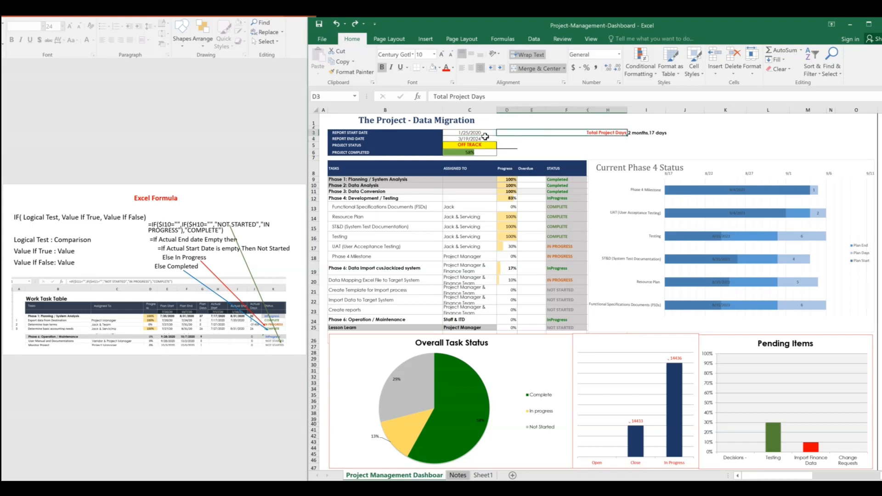
click(482, 139)
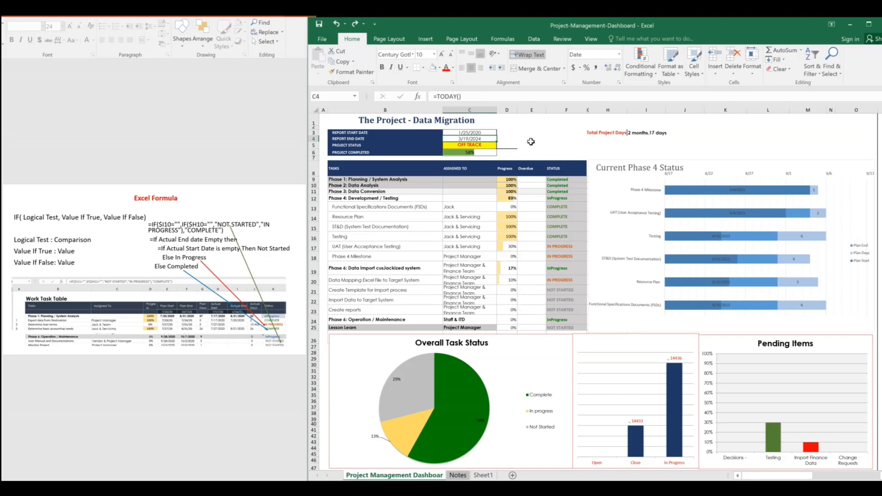
Step: Inspect the Project Status entry in C5, review the Work Task Table on the Notes sheet, and return to the dashboard
click(491, 146)
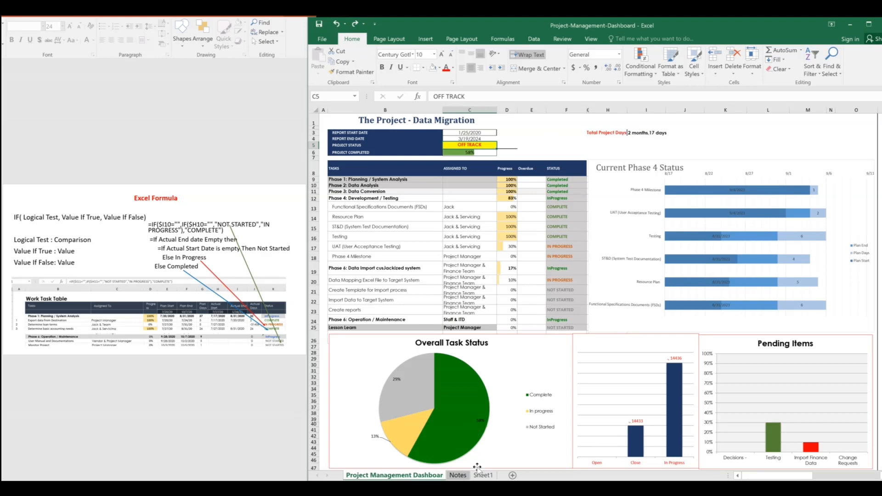
click(458, 475)
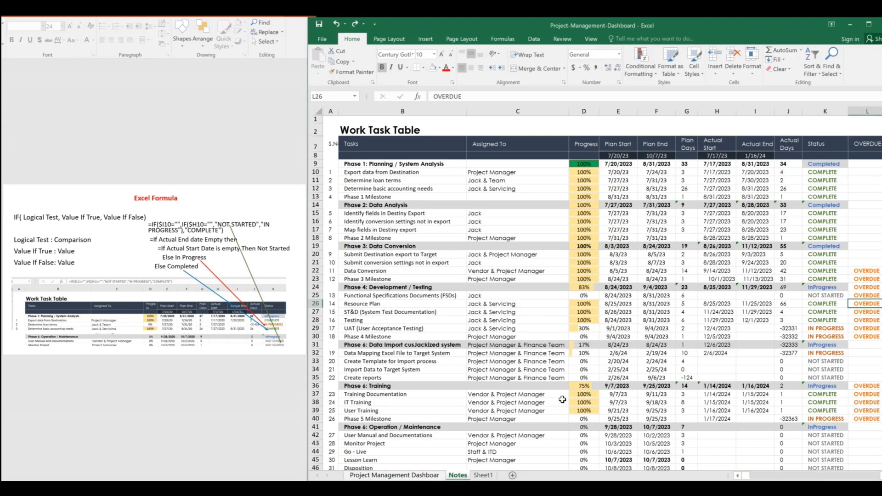
scroll(563, 400, down, 5)
scroll(562, 400, up, 5)
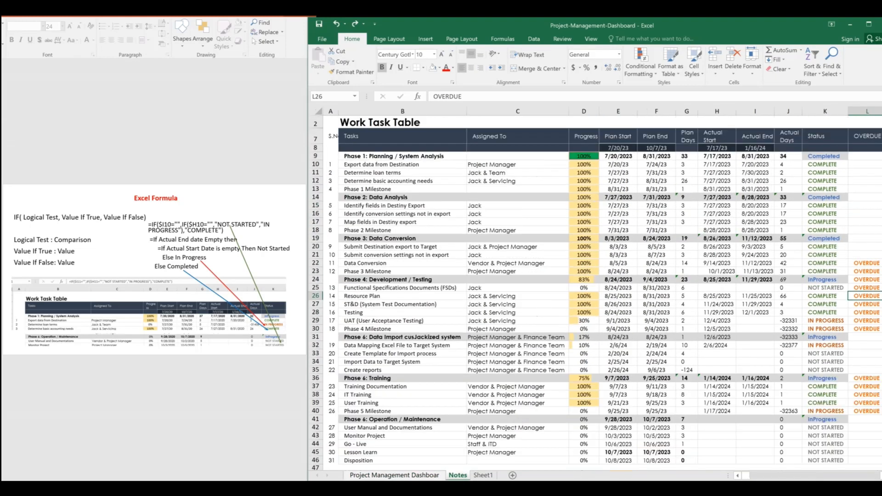
click(405, 476)
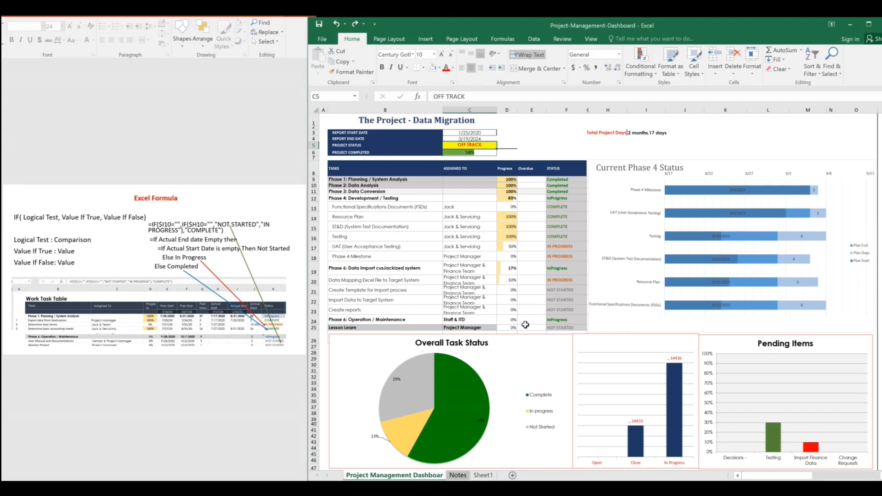
Step: Inspect the Project Completed formula in C6 and check the Work Task Table on the Notes sheet for its source
click(468, 154)
key(F2)
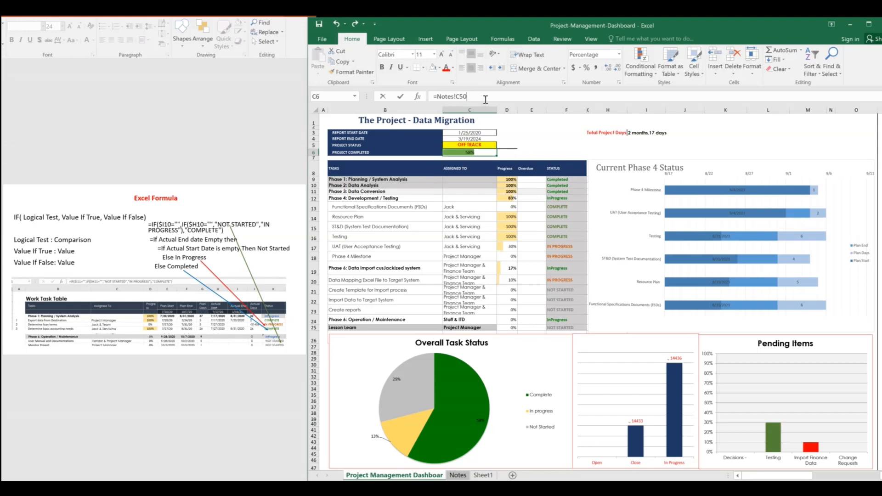
key(Escape)
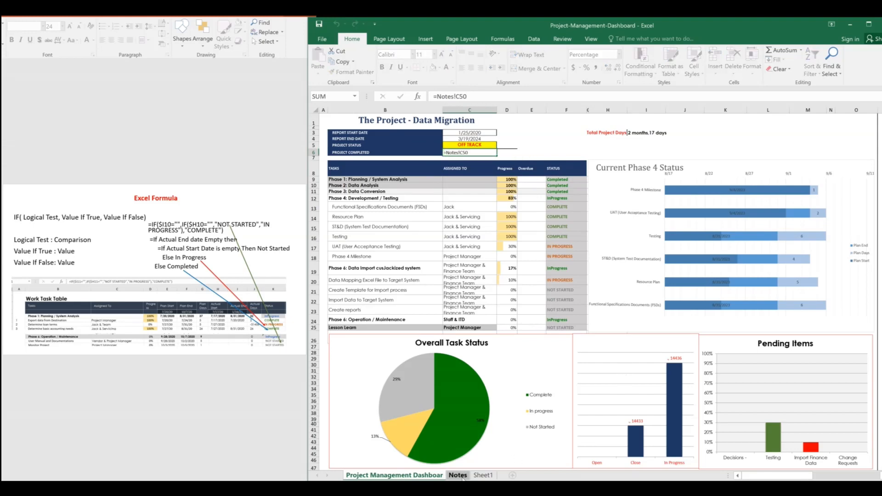
click(458, 475)
scroll(656, 411, up, 1)
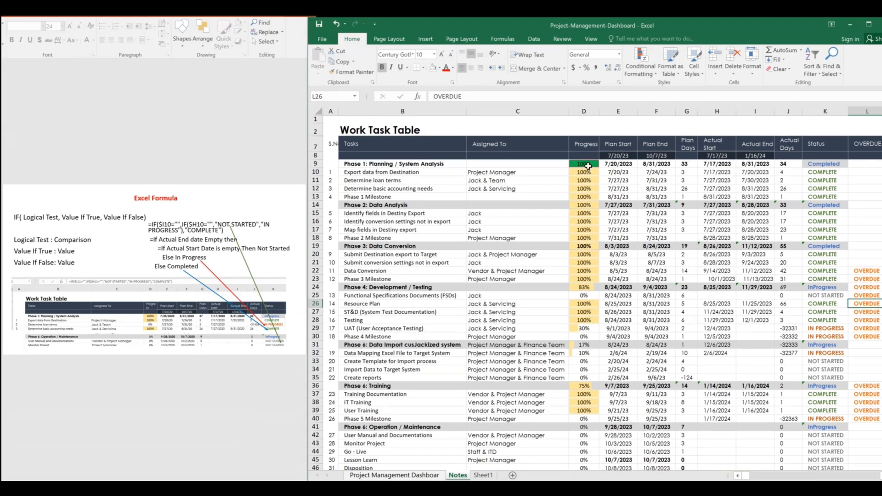
click(412, 476)
Step: Compare the dashboard's Project Completed value with the Percentage of Tasks Complete table on the Notes sheet, ending on the dashboard
click(458, 475)
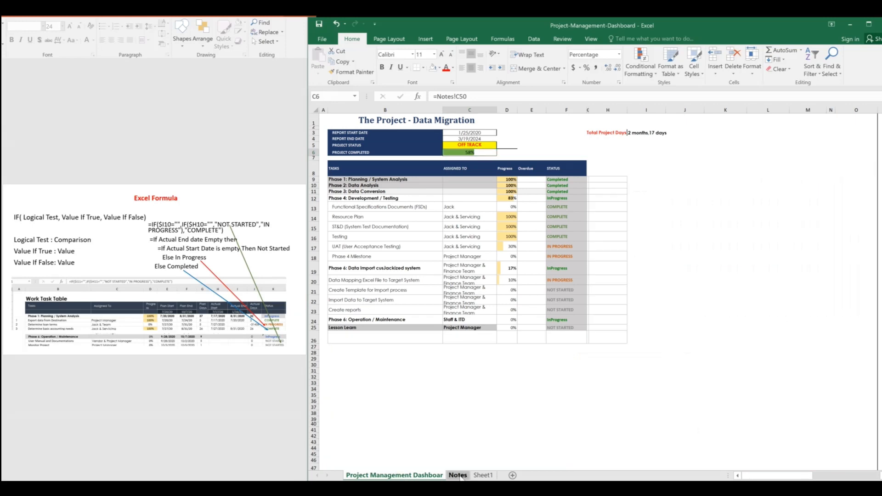
scroll(669, 397, down, 5)
scroll(669, 397, down, 7)
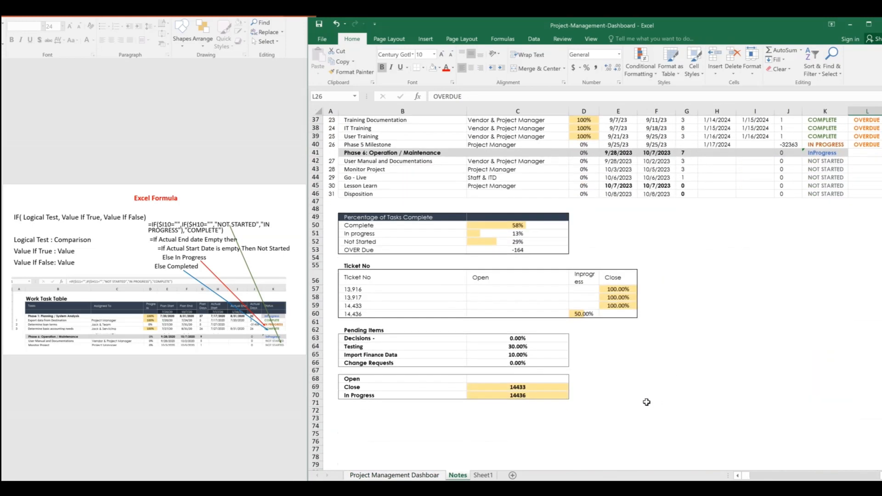
click(401, 476)
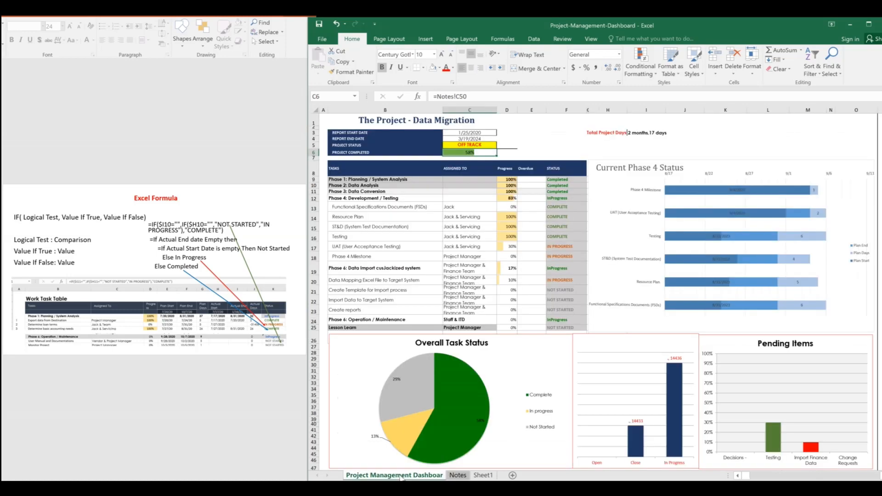
click(457, 475)
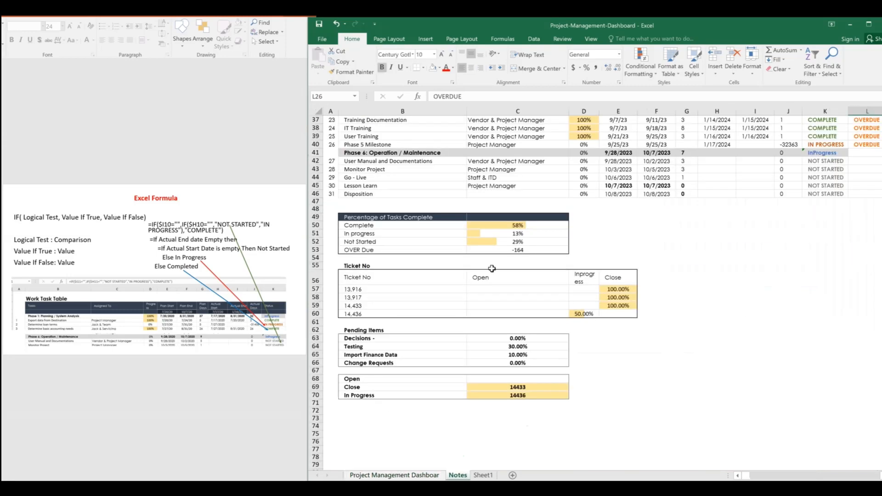
click(394, 476)
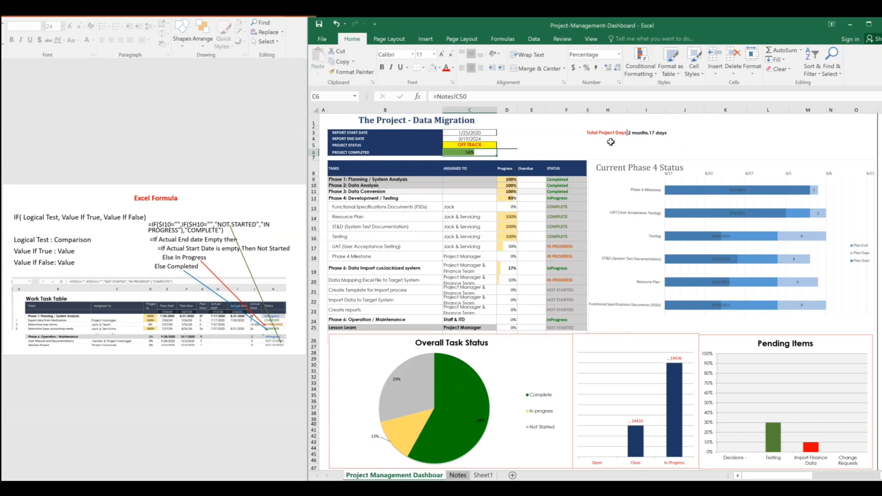
Step: Inspect the Total Project Days formula in I3 and view its function arguments
click(635, 136)
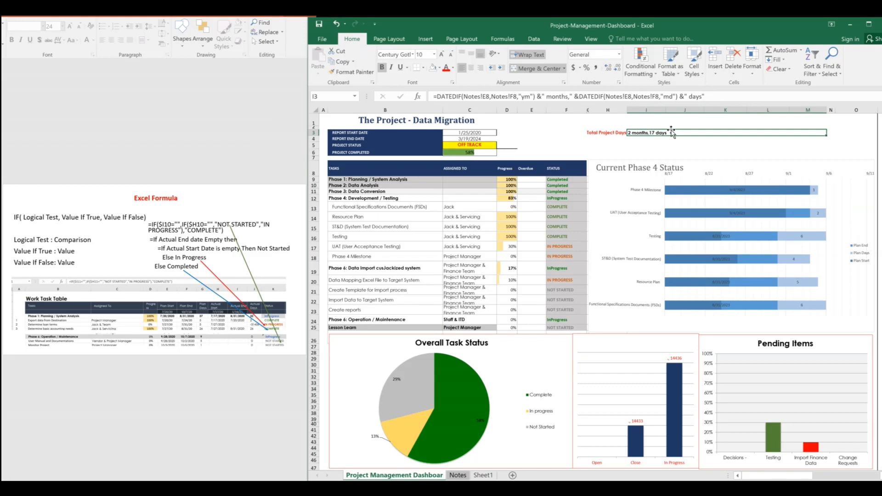
click(418, 99)
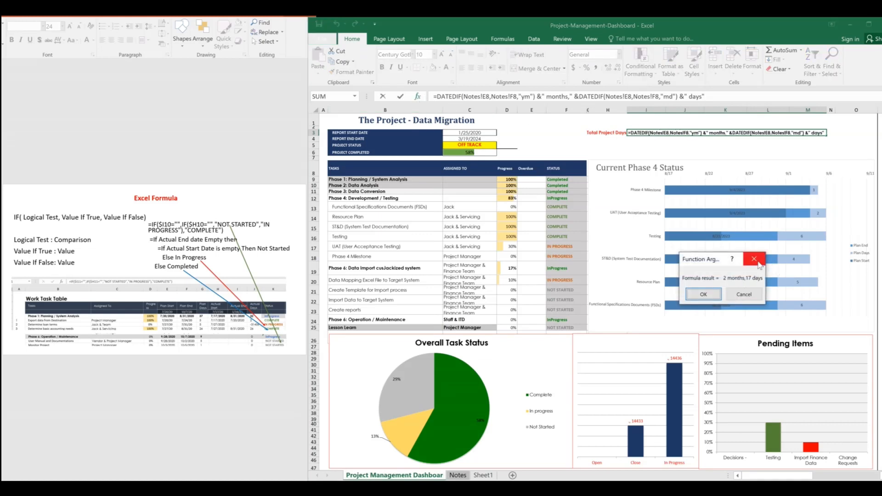
key(Return)
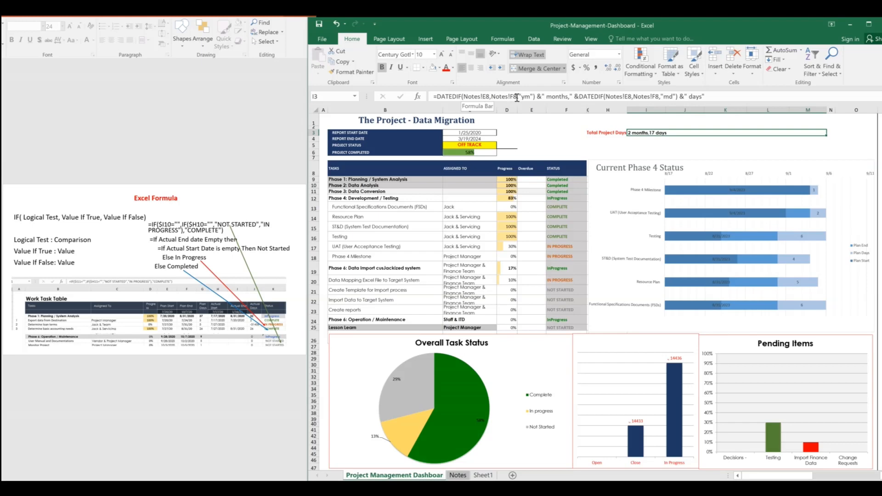
Step: Highlight the Notes!E8,Notes!F8 references and the "ym" unit in the first DATEDIF of the Total Project Days formula
click(481, 97)
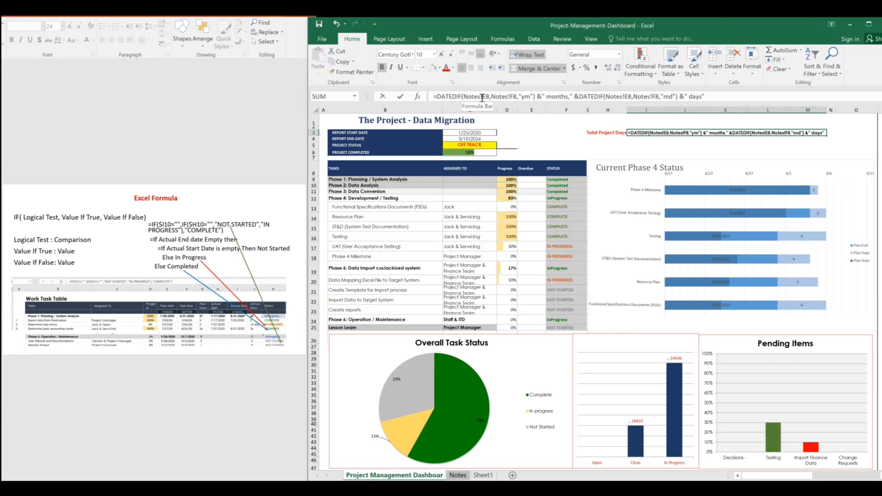
double_click(481, 97)
click(508, 96)
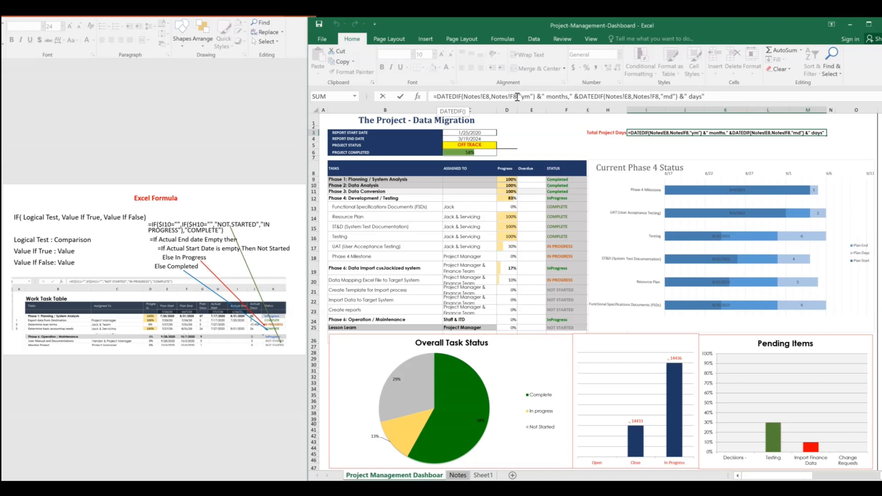
drag(517, 97, 465, 98)
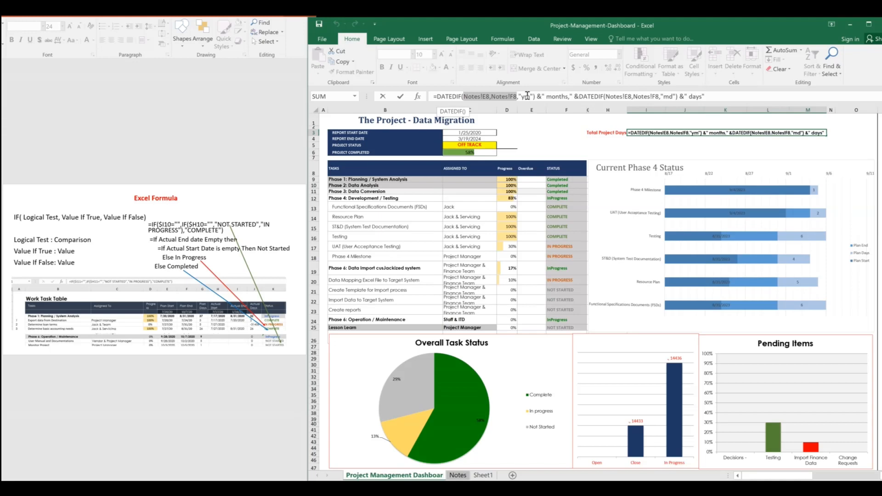
drag(519, 96, 534, 97)
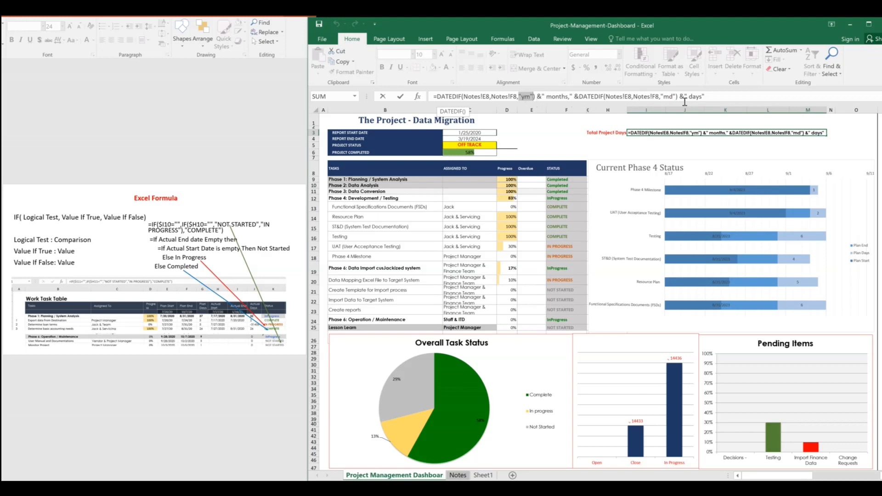
Step: Commit the Total Project Days formula and check the plan start and plan end dates it references on the Notes sheet
click(565, 98)
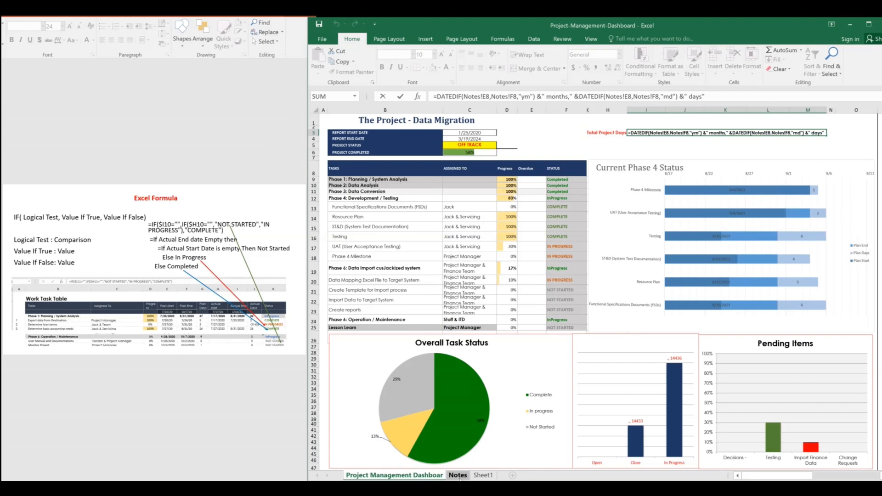
key(Return)
click(458, 476)
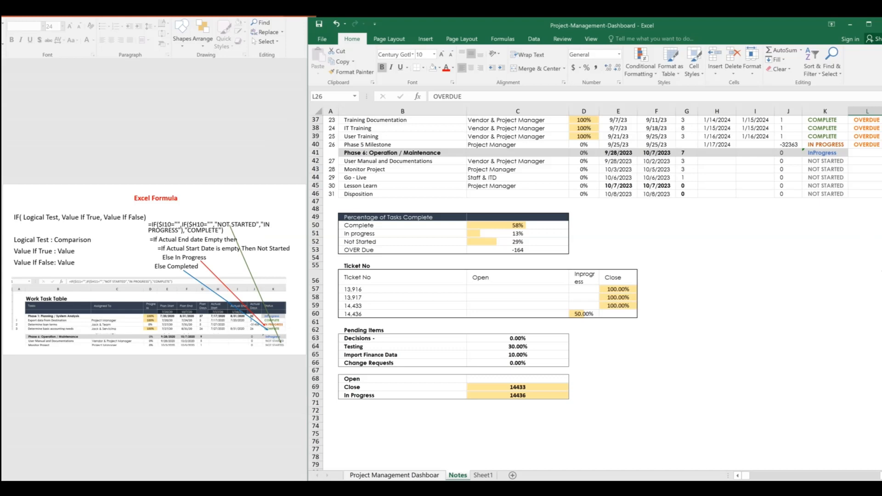
scroll(597, 294, up, 12)
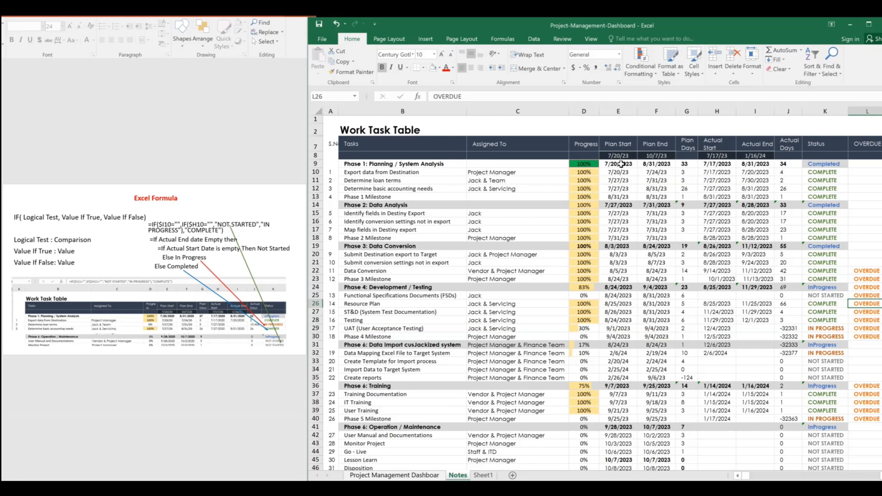
click(424, 477)
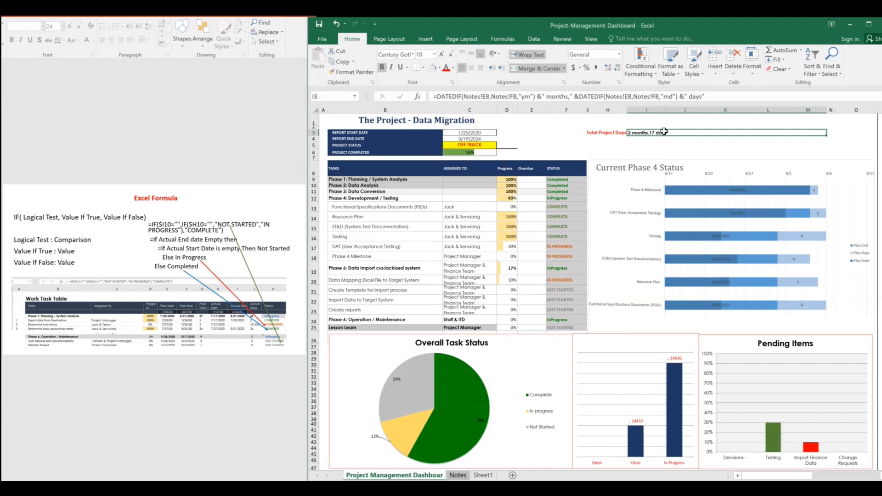
Step: Examine the months and days portions of the Total Project Days formula, then cancel editing
click(569, 97)
drag(710, 96, 570, 96)
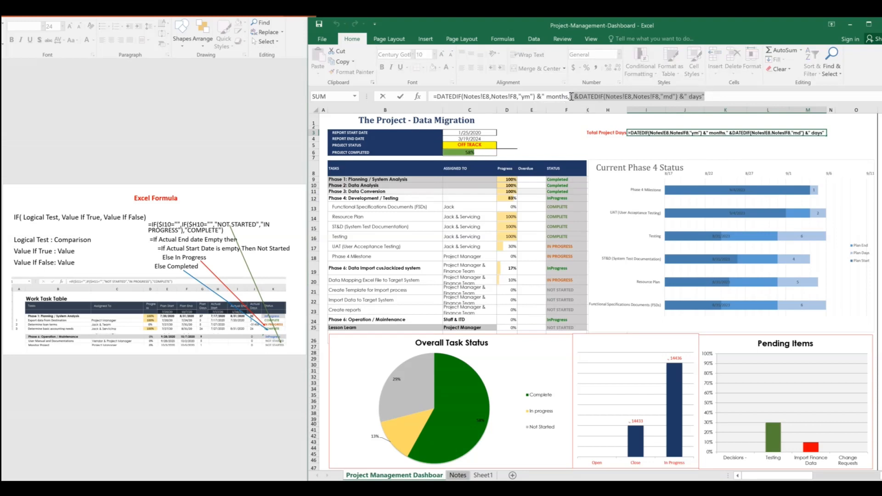
click(728, 97)
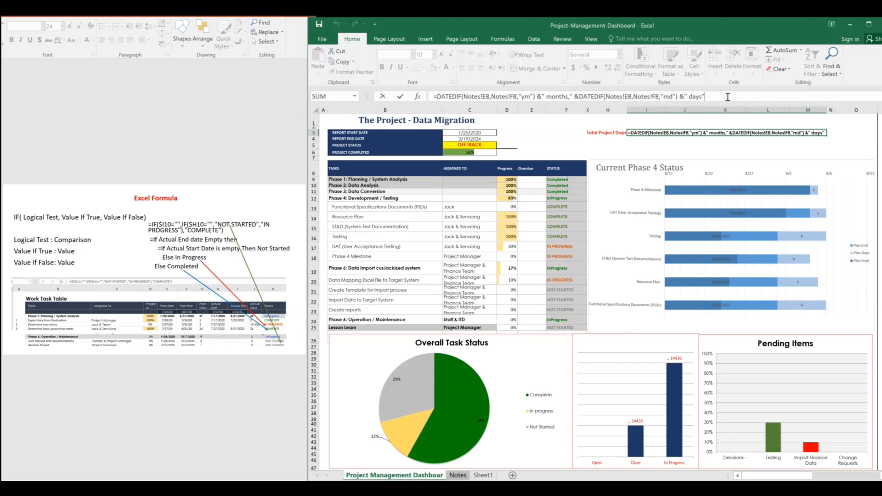
click(463, 97)
click(519, 97)
drag(537, 98, 573, 98)
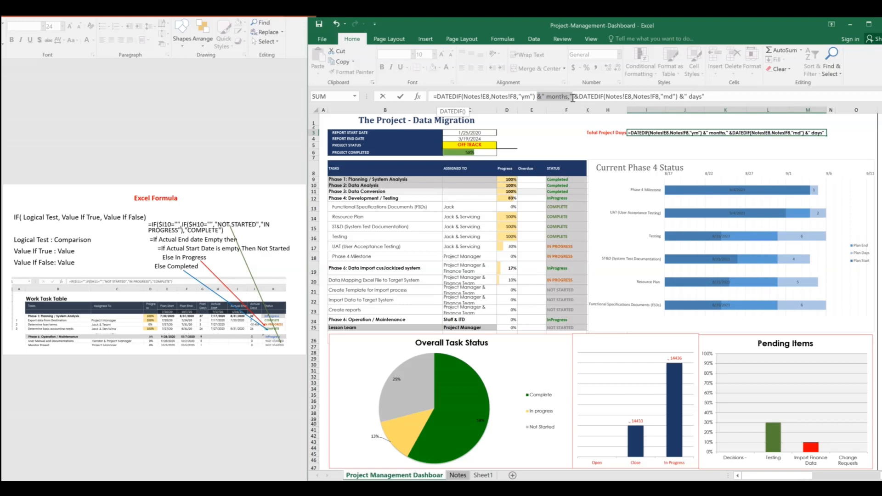
click(728, 139)
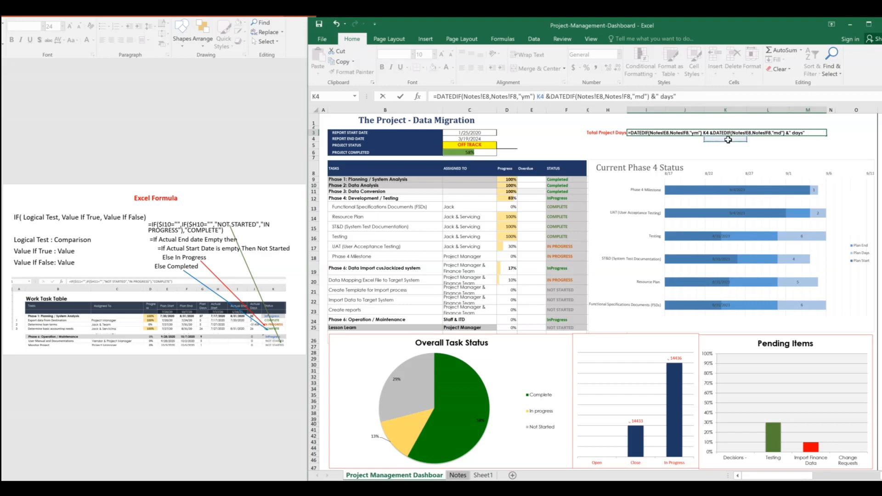
key(Escape)
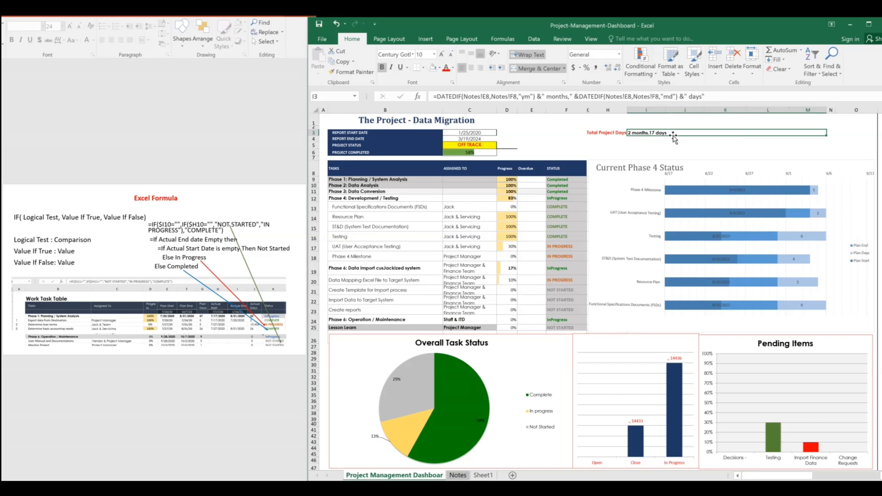
Step: Inspect how the first DATEDIF expression is joined to the " months," text in the Total Project Days formula
click(567, 97)
drag(569, 97, 538, 97)
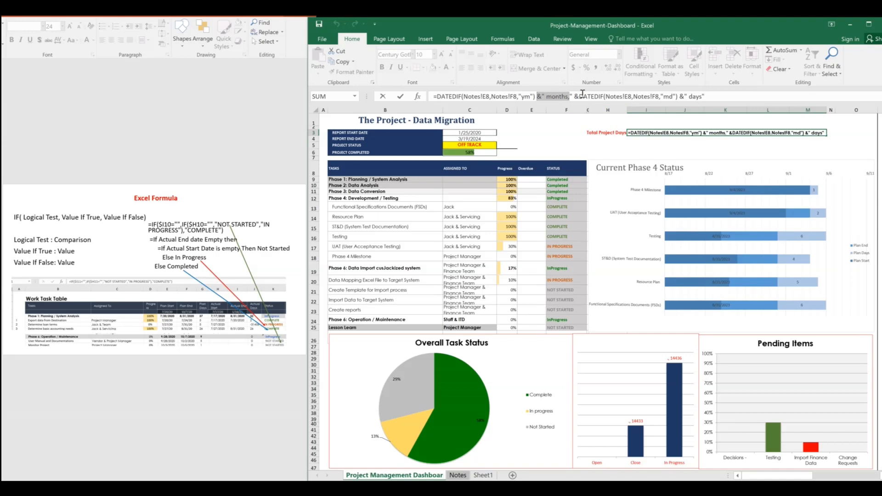
drag(437, 97, 537, 98)
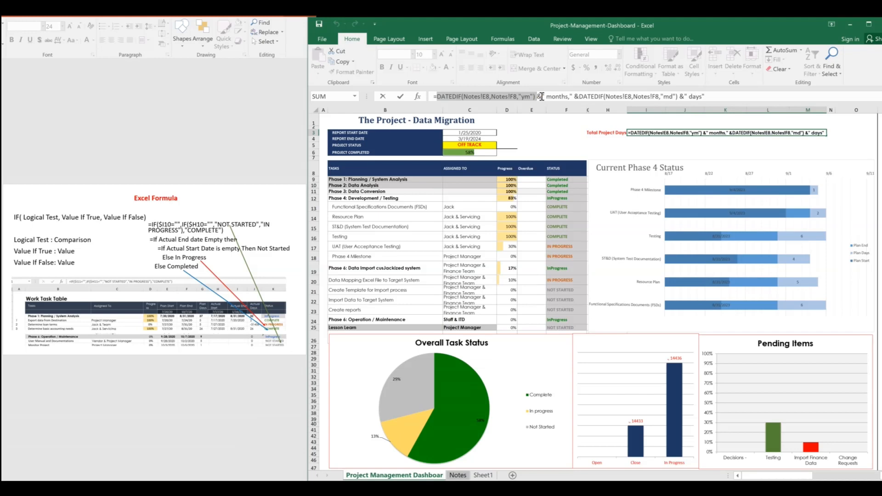
click(537, 97)
drag(537, 96, 570, 98)
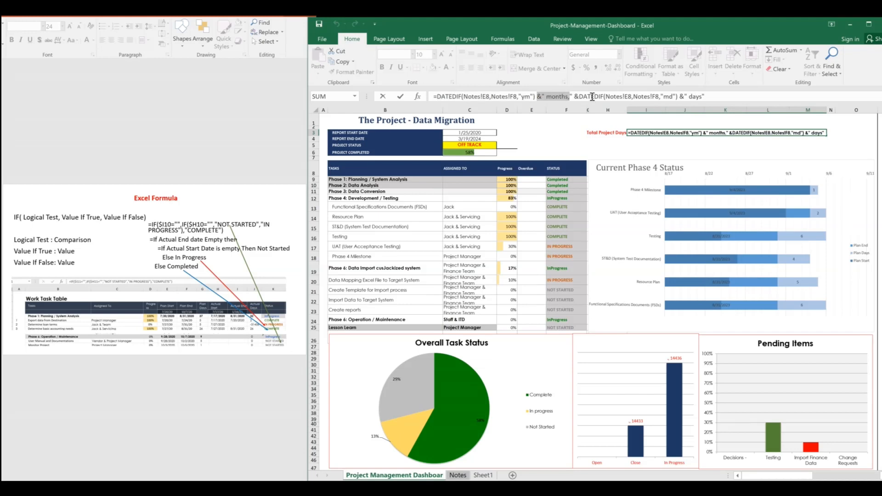
click(573, 97)
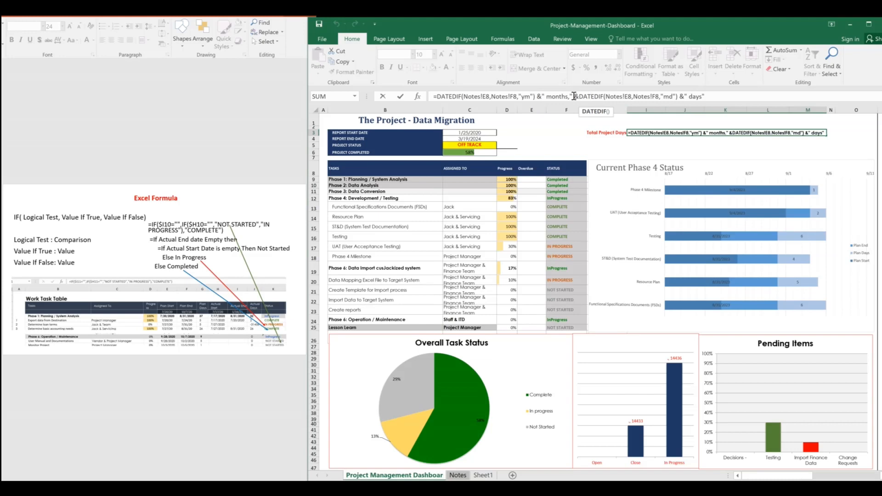
key(Escape)
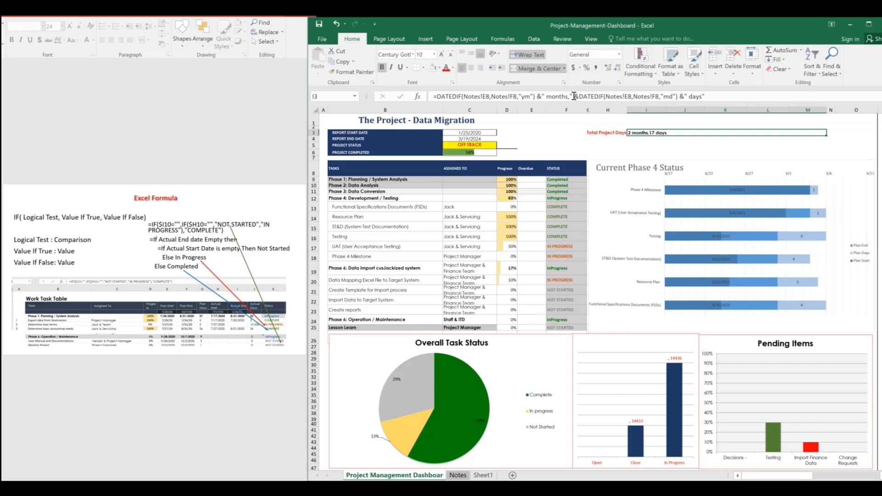
Step: Copy the &DATEDIF(Notes!E8,Notes!F8,"md") &" days" portion of the Total Project Days formula and remove it from the cell
drag(722, 94, 576, 95)
key(ctrl+c)
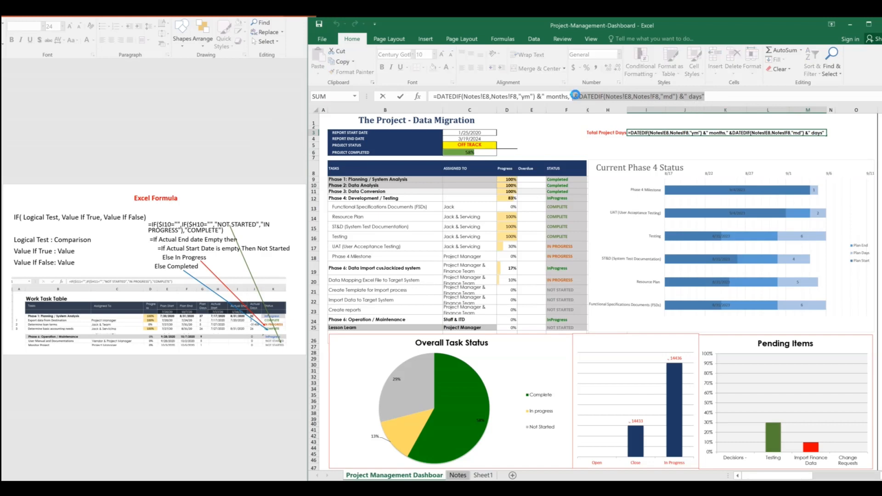
key(Delete)
key(Return)
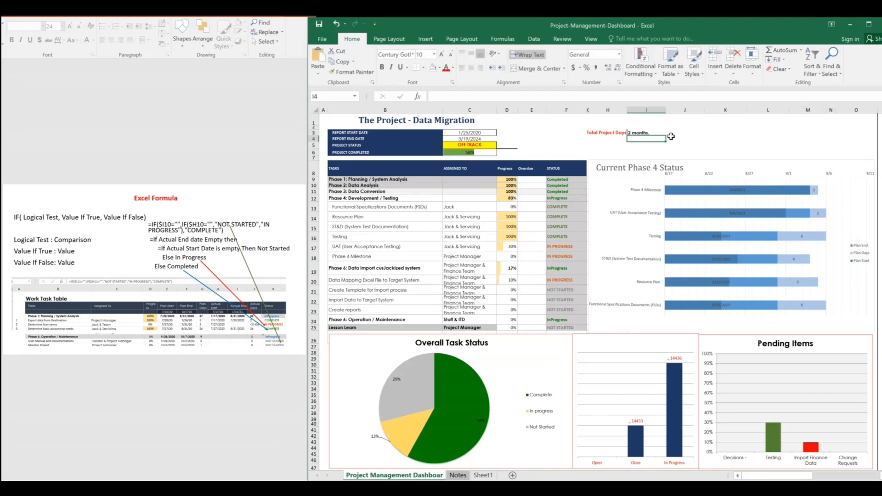
Step: Paste &DATEDIF(Notes!E8,Notes!F8,"md") &" days" back onto the end of the Total Project Days formula
click(637, 133)
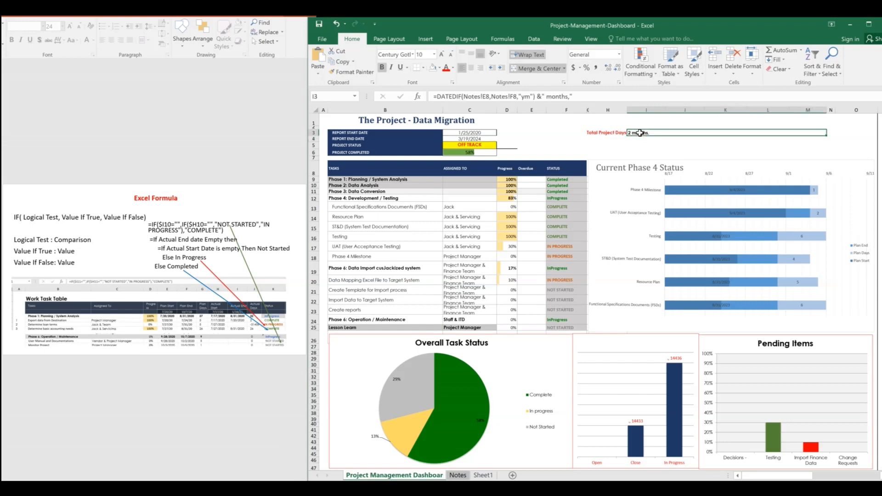
click(588, 96)
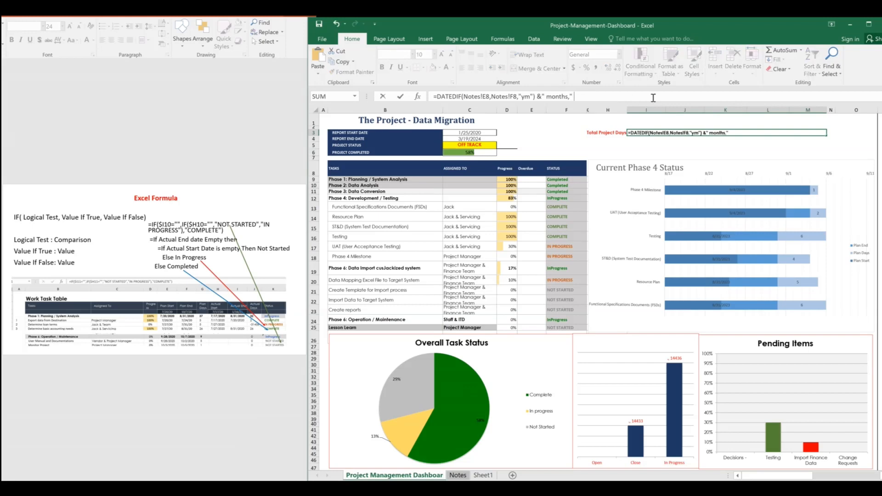
key(ctrl+v)
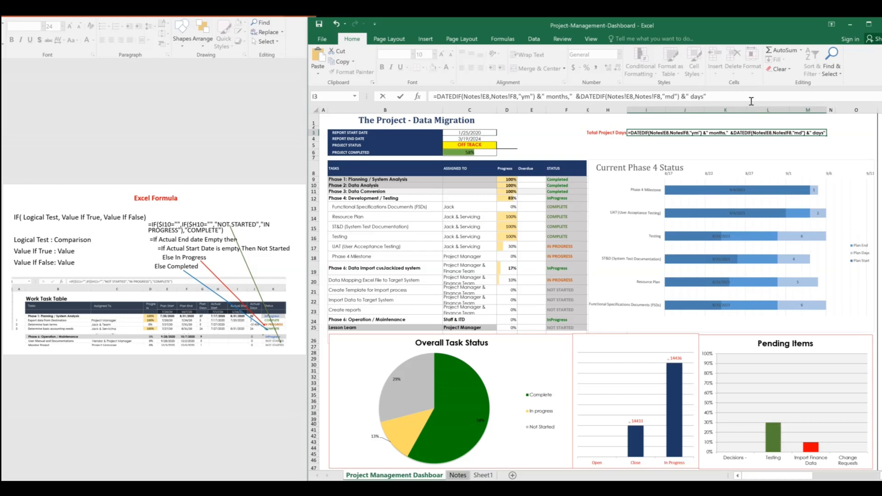
key(Return)
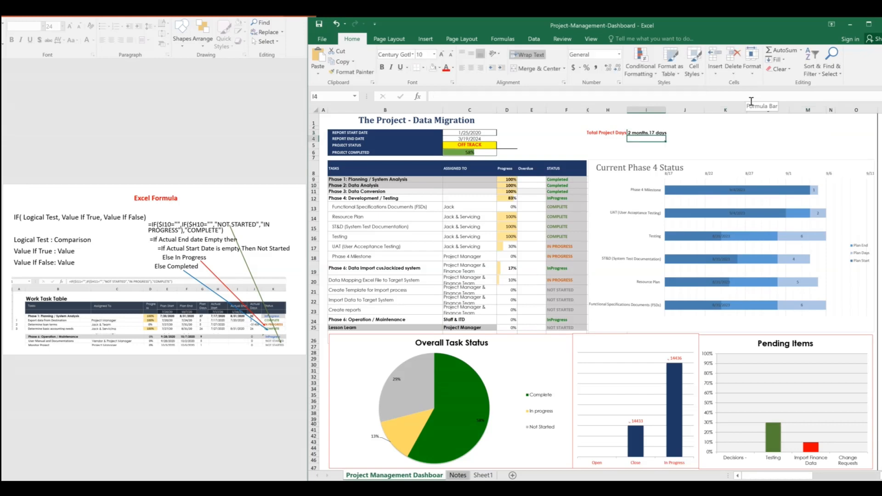
click(650, 133)
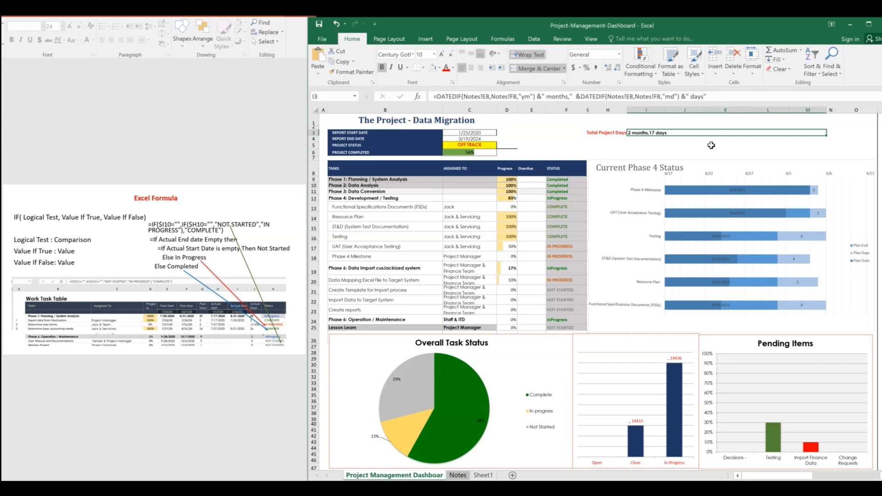
key(Down)
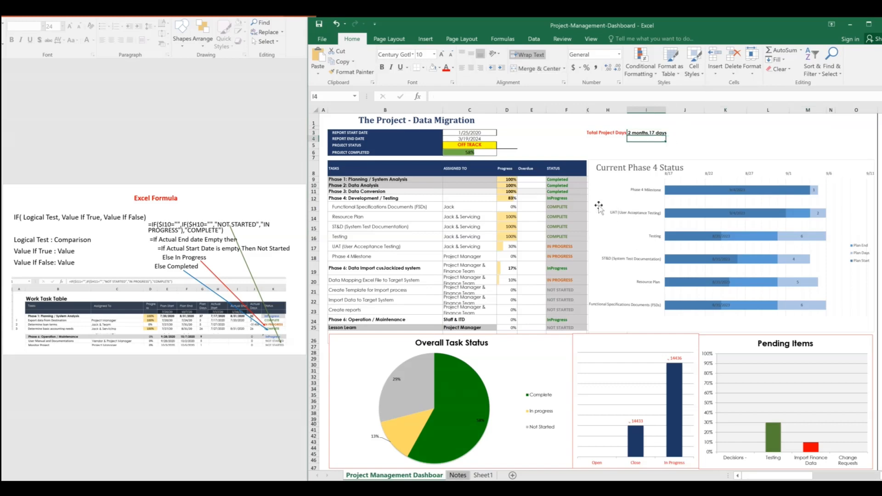
Step: Compare the dashboard's Phase 1: Planning / System Analysis task link with its source cell on the Notes sheet
click(390, 179)
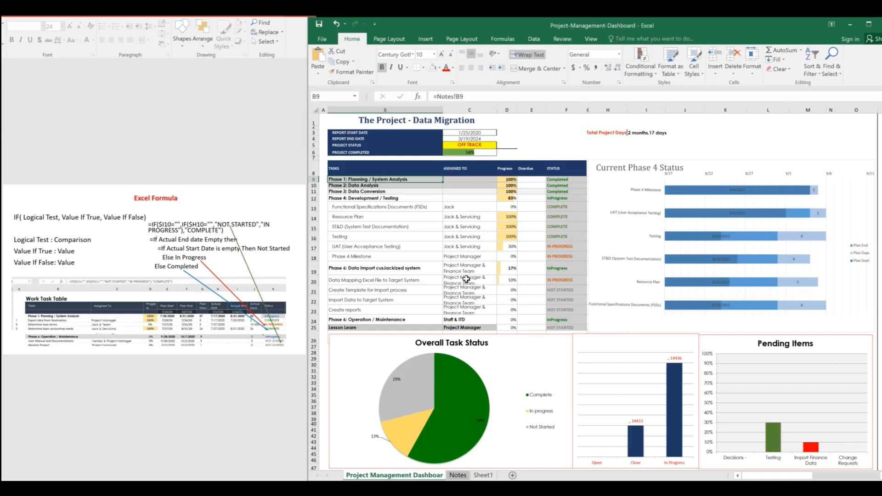
drag(386, 166, 572, 337)
click(459, 207)
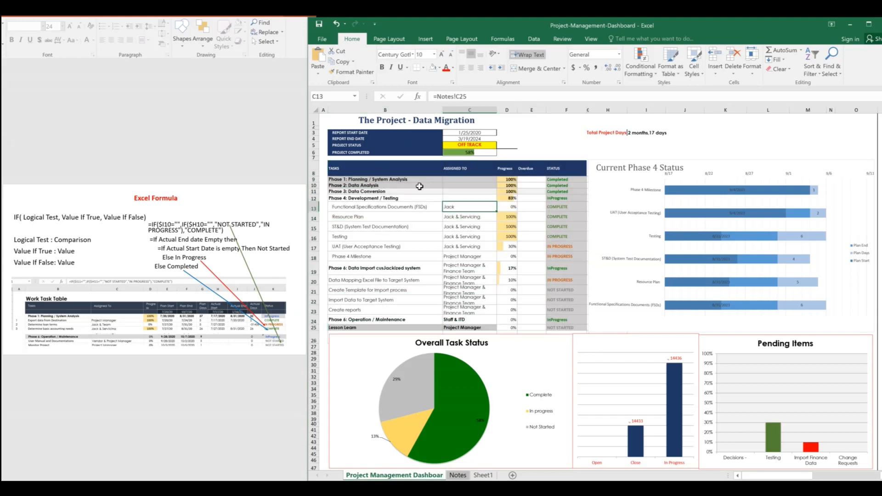
click(415, 181)
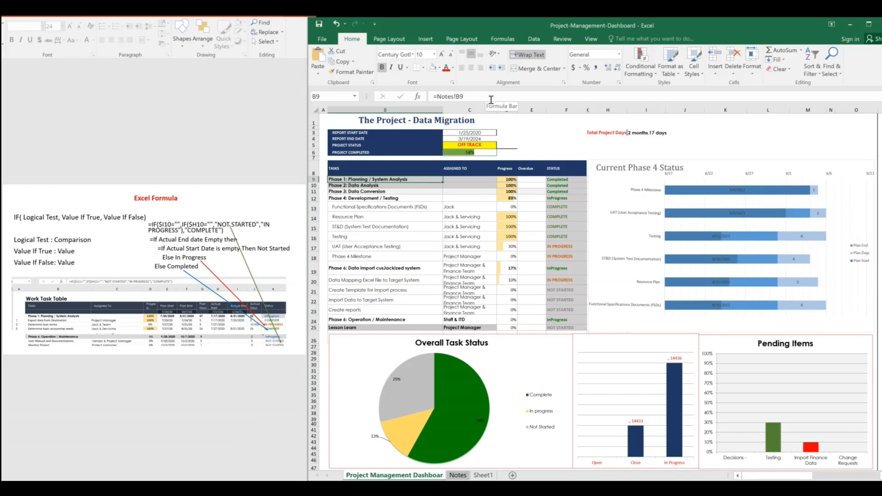
click(458, 475)
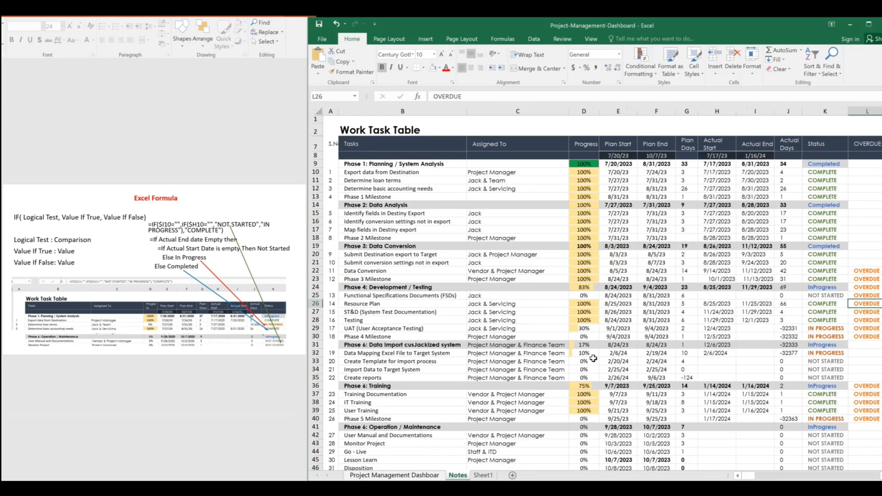
click(371, 166)
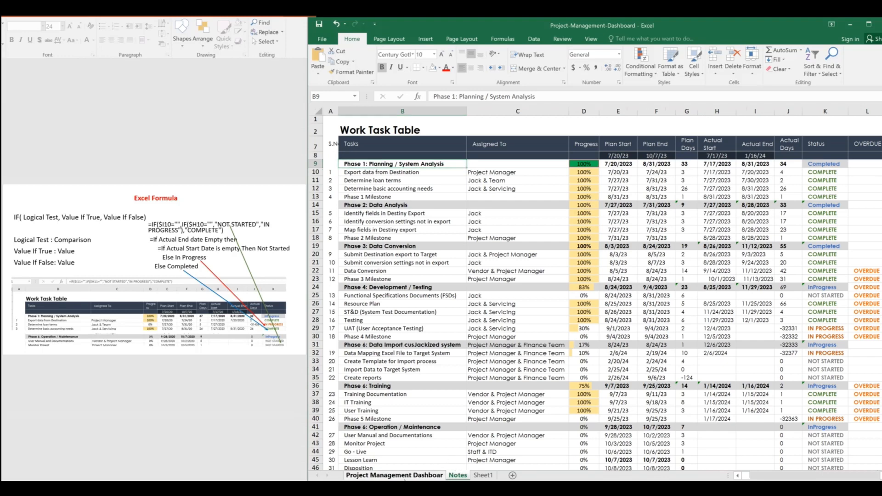
click(405, 476)
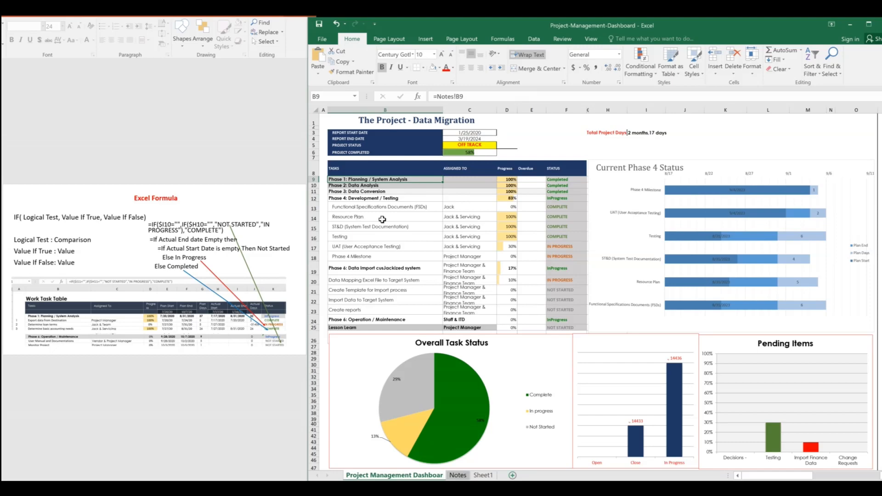
Step: Examine the cell links behind the Phase 4 task names and their Assigned To entries on the dashboard
click(403, 208)
key(Down)
key(Down)
key(Down)
key(Down)
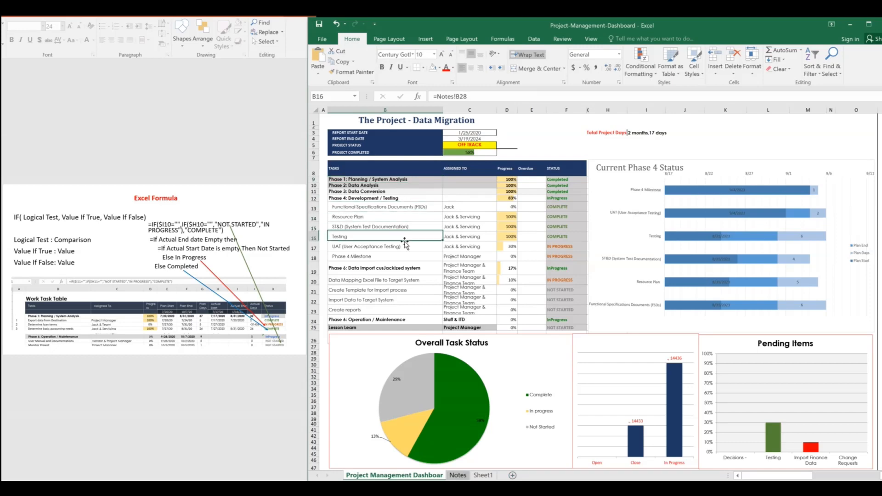
click(474, 206)
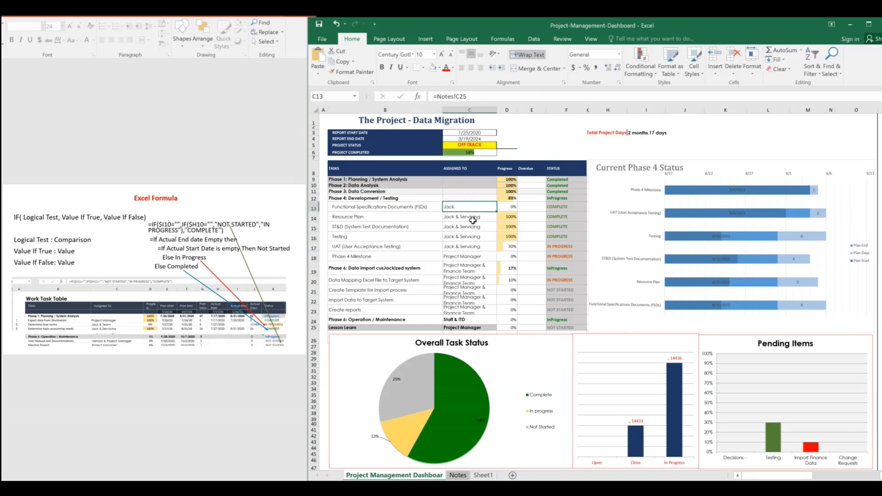
click(474, 219)
click(475, 231)
click(473, 238)
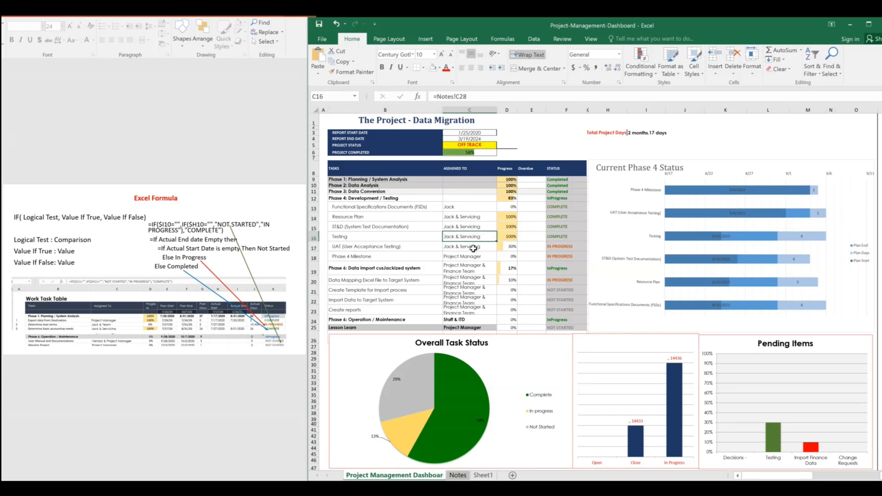
click(473, 248)
Step: Trace the dashboard's Resource Plan progress link to its source cell D26 on the Notes sheet
click(510, 227)
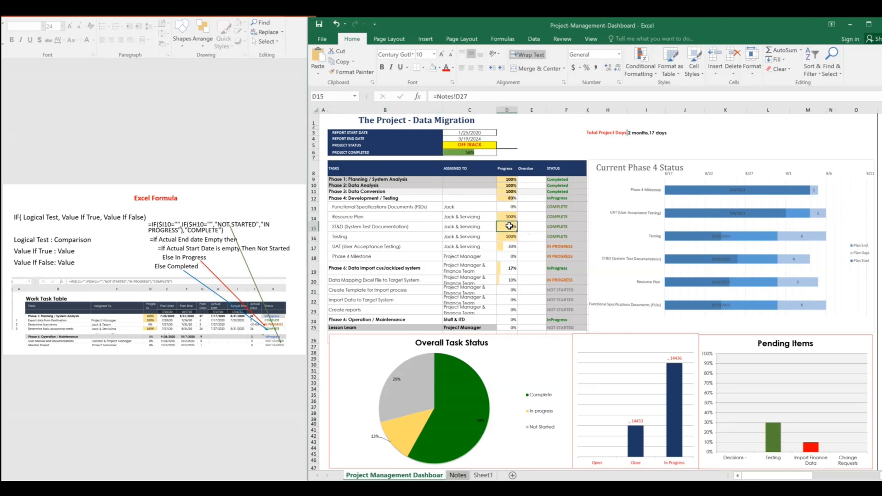
click(509, 218)
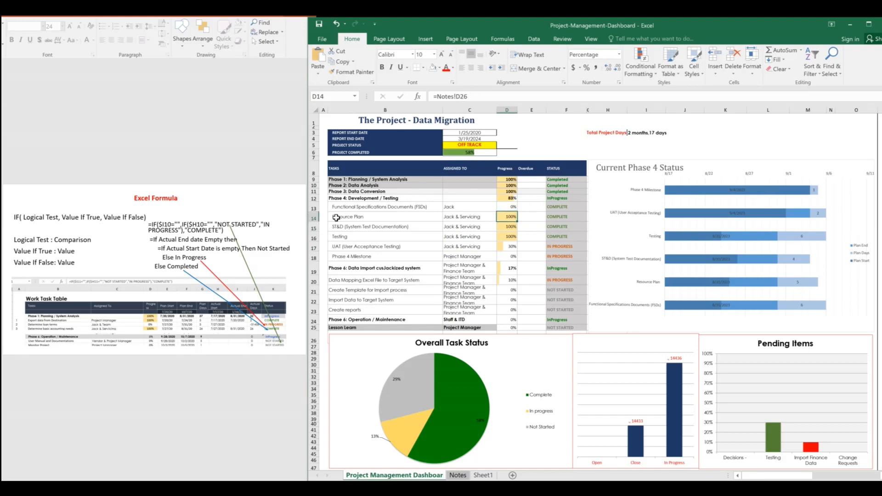
click(458, 475)
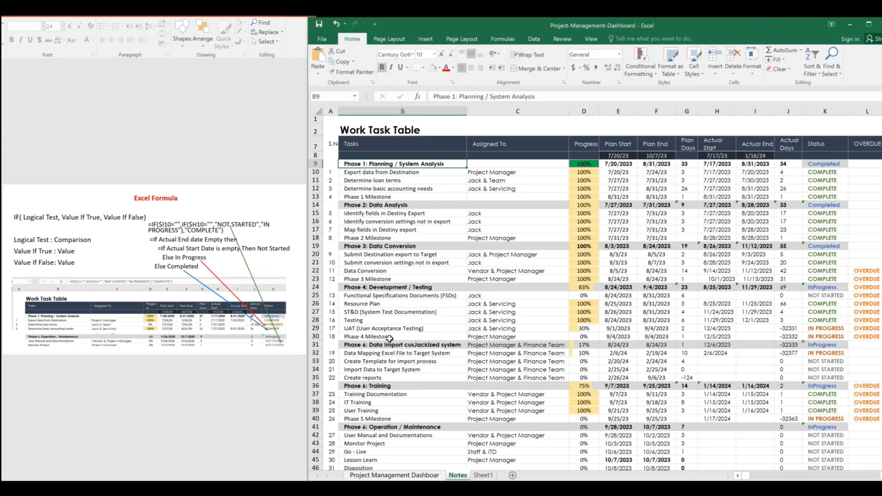
click(594, 303)
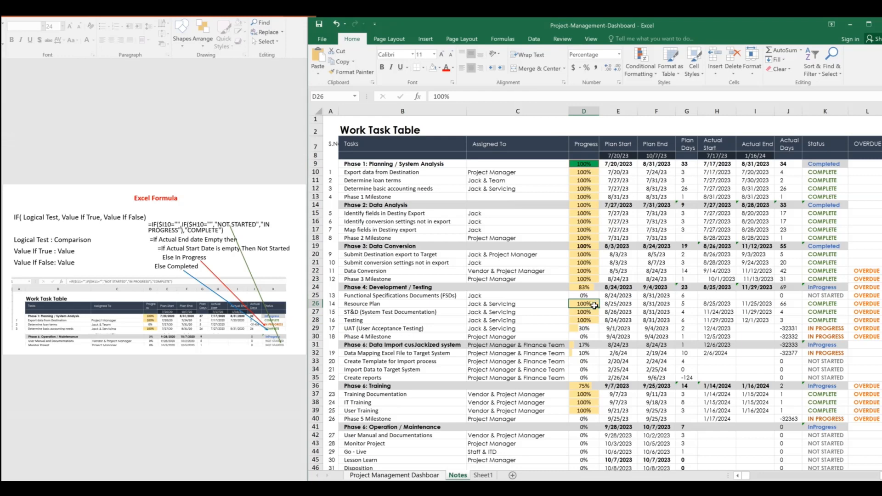
Step: Examine the dashboard's Phase 1 status link and the Overdue cells from Phase 1 down to the Resource Plan row
click(423, 476)
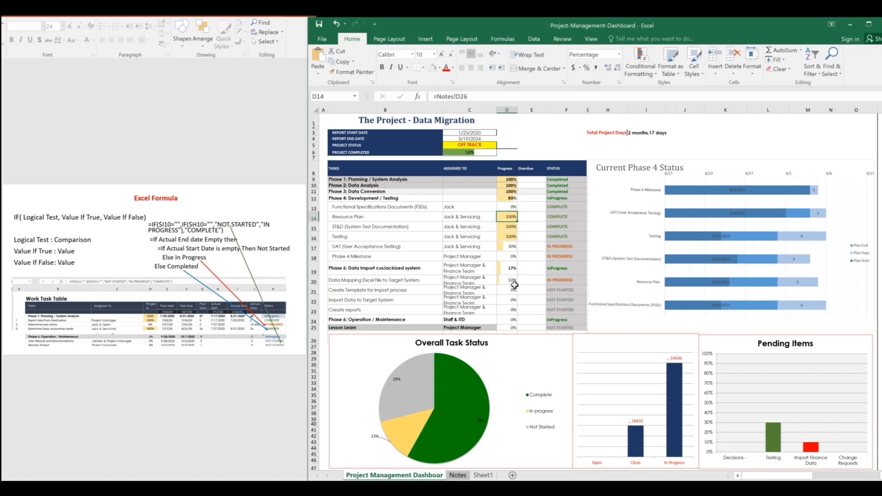
click(569, 181)
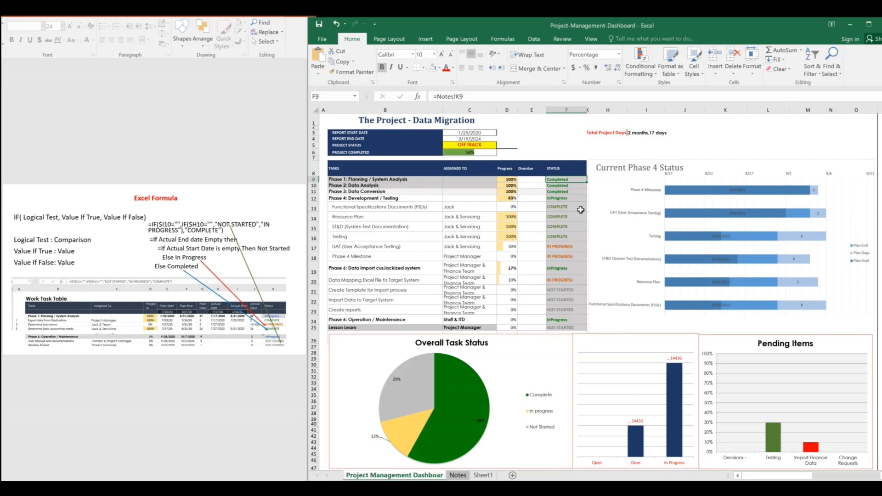
click(534, 180)
key(Down)
key(Down)
key(Down)
key(Down)
key(Down)
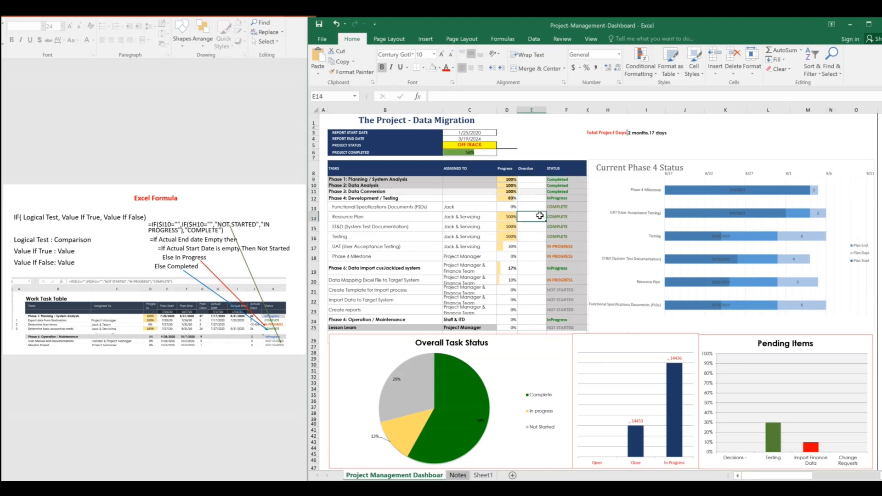
Step: Compare the dashboard's Overdue cell for Phase 3: Data Conversion with the Data Conversion task's OVERDUE entry on the Notes sheet
click(534, 179)
click(536, 200)
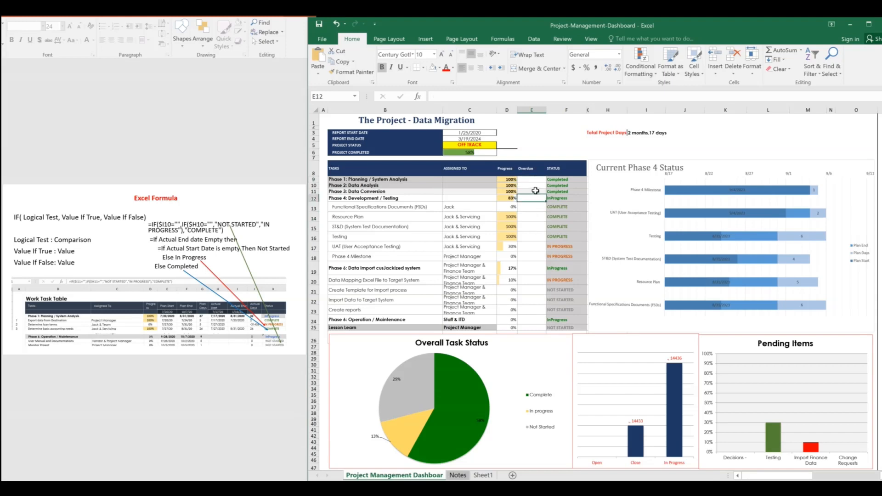
click(536, 192)
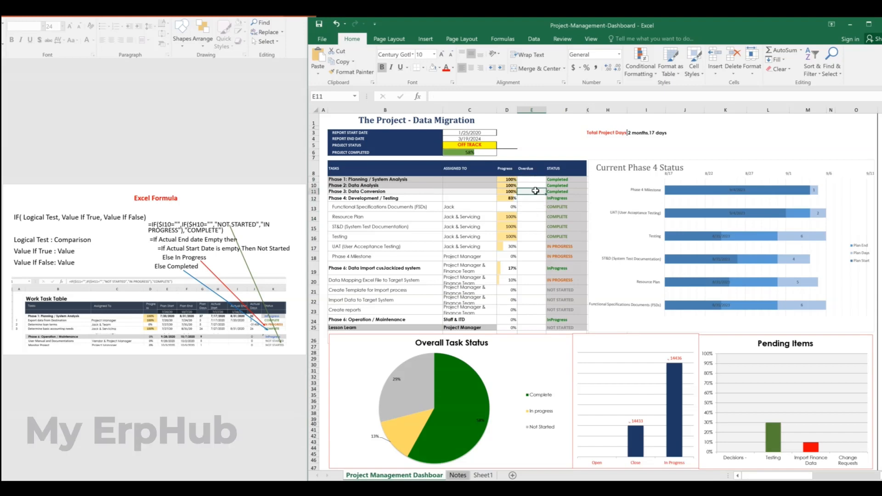
click(458, 476)
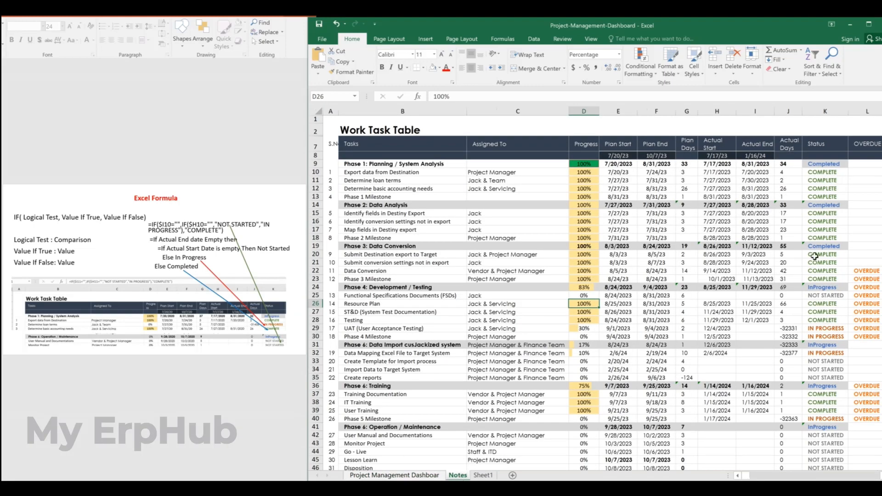
click(865, 272)
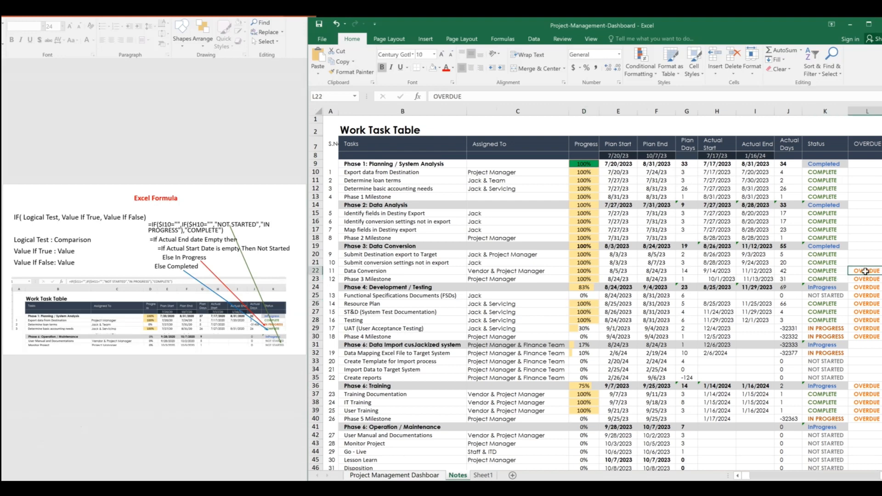
Step: Examine the Notes sheet links behind the dashboard's task names, from the Phase 4 heading to the Data Import phase and its tasks
click(412, 477)
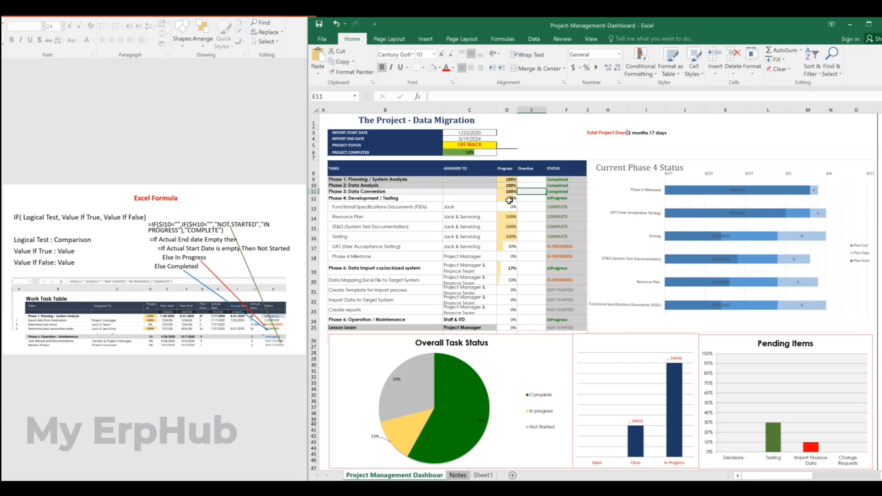
click(406, 199)
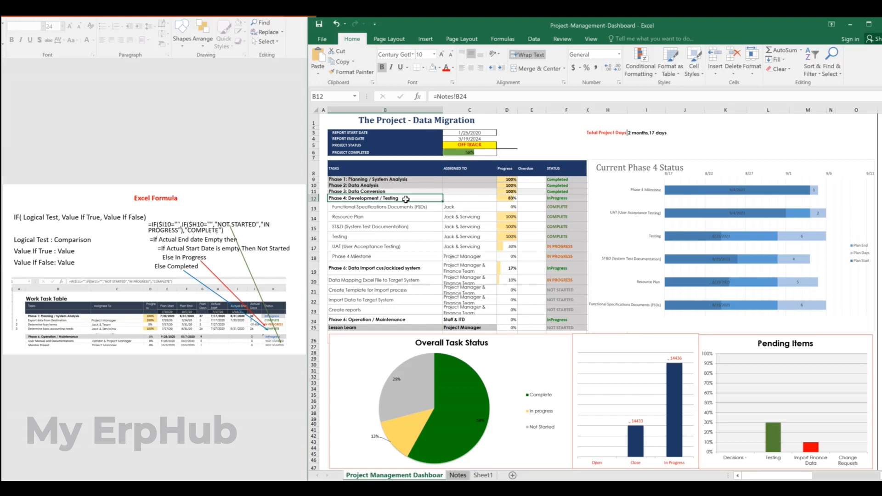
drag(406, 207, 396, 315)
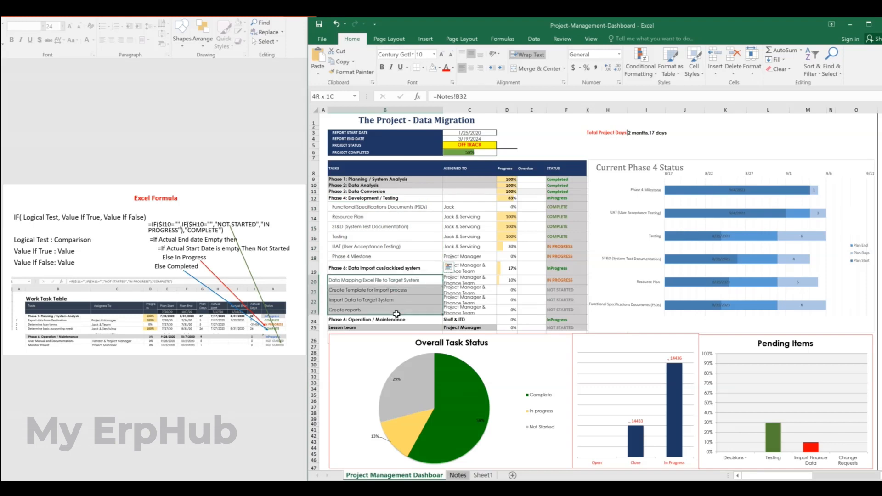
drag(396, 314, 397, 314)
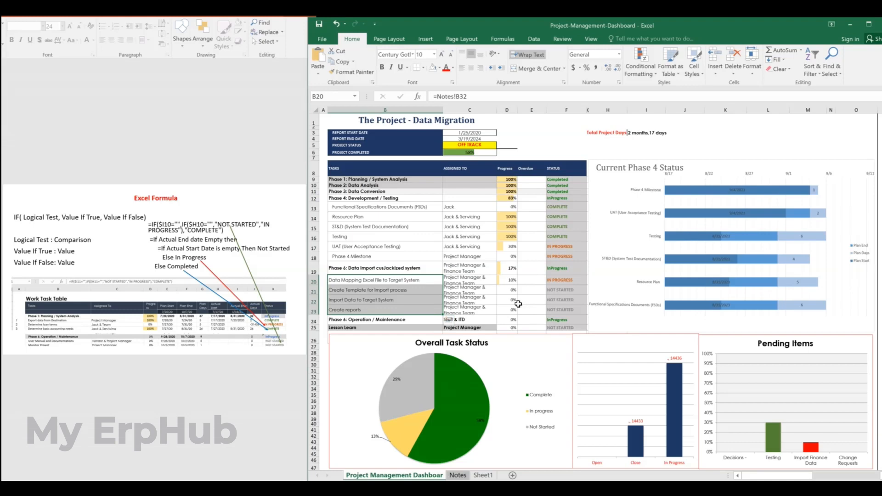
click(347, 270)
double_click(346, 270)
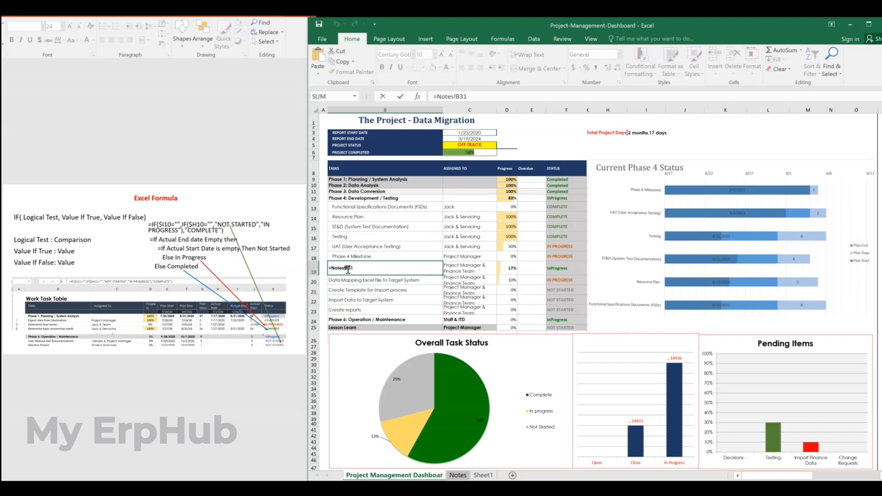
click(409, 297)
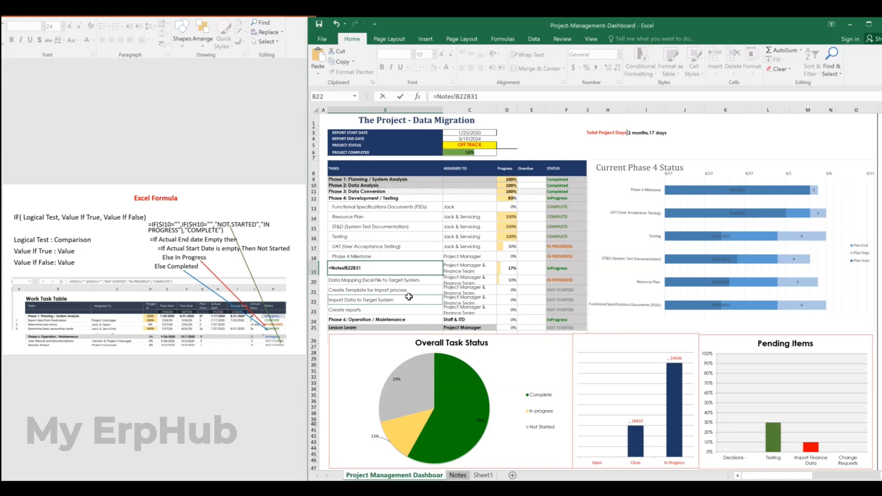
key(Escape)
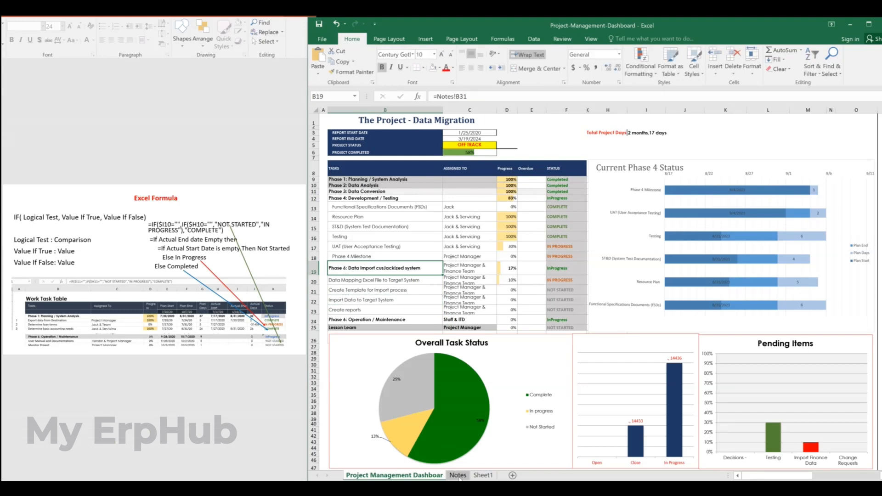
Step: Renumber the Data Import phase heading in cell B31 of the Notes sheet as Phase 5
click(458, 475)
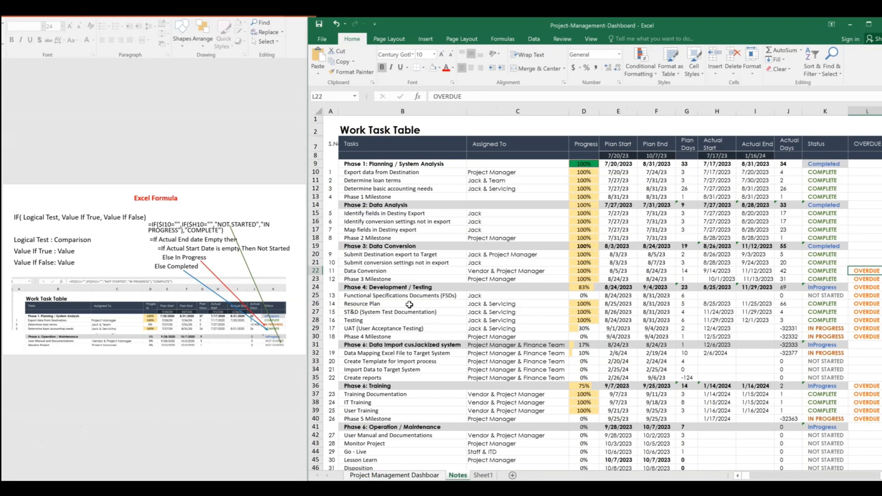
click(368, 345)
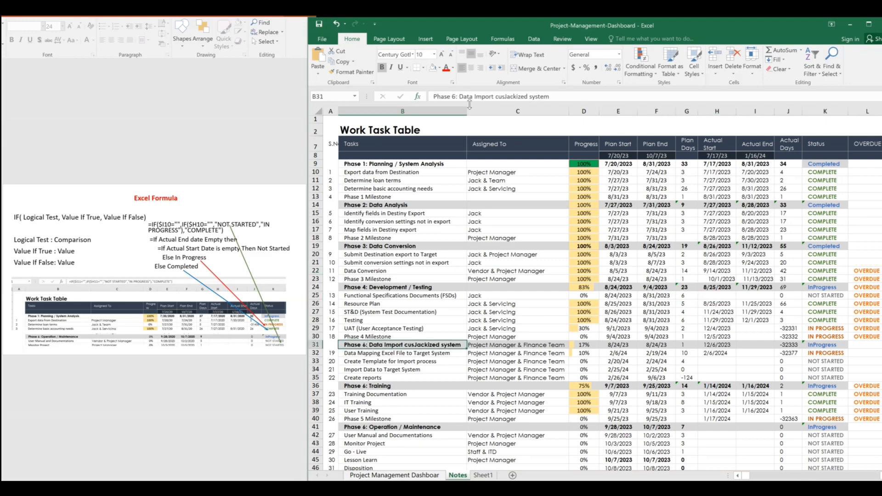
click(456, 97)
key(BackSpace)
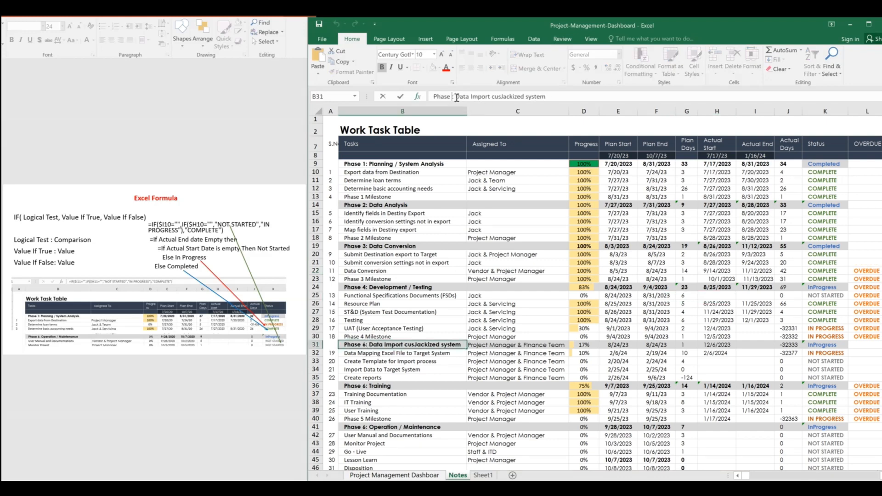
text(5)
key(Return)
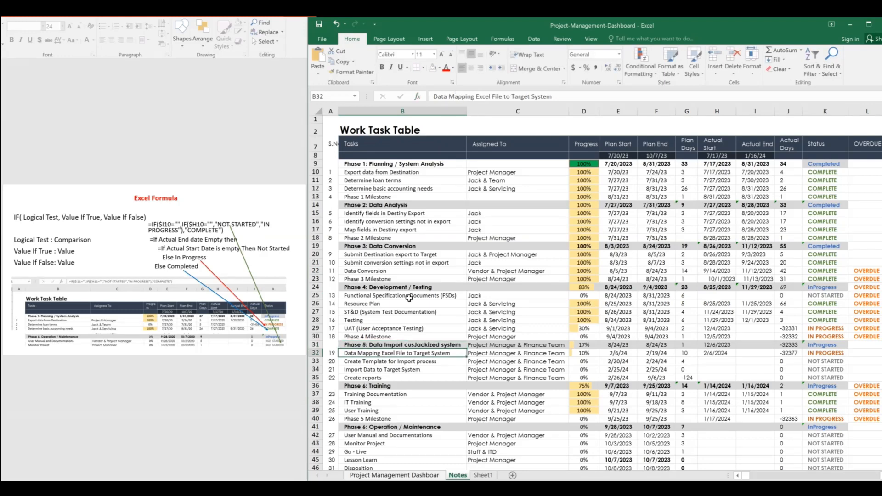
Step: Renumber the Operation / Maintenance phase heading in cell B41 as Phase 7
click(366, 428)
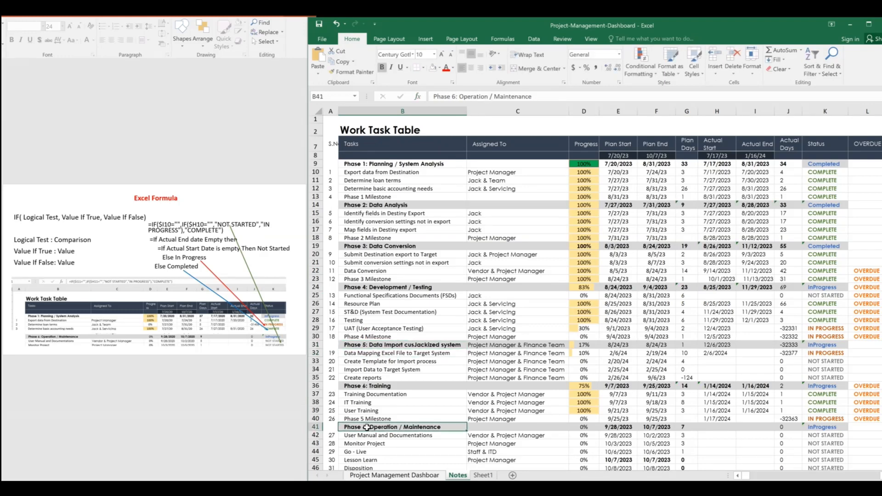
click(456, 96)
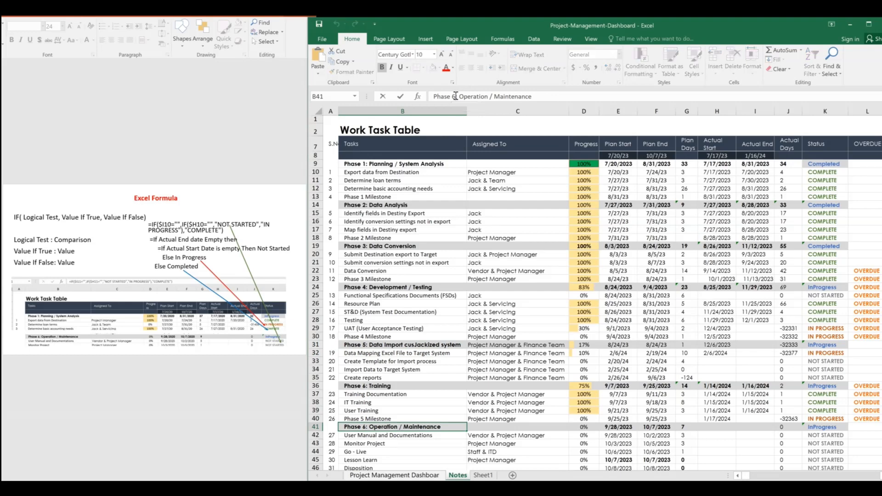
key(BackSpace)
text(7)
key(Return)
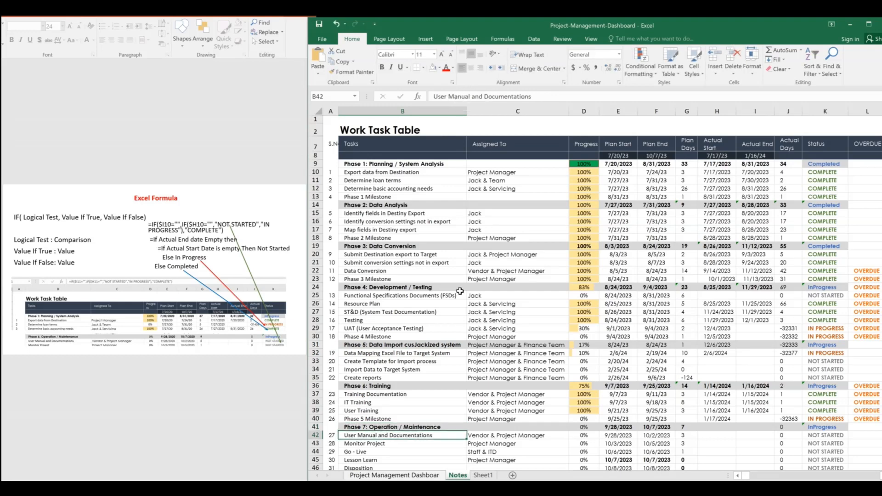
Step: Check the renumbered Data Import and Operation / Maintenance headings on the dashboard against their source cells on the Notes sheet
scroll(463, 308, down, 2)
scroll(463, 308, up, 3)
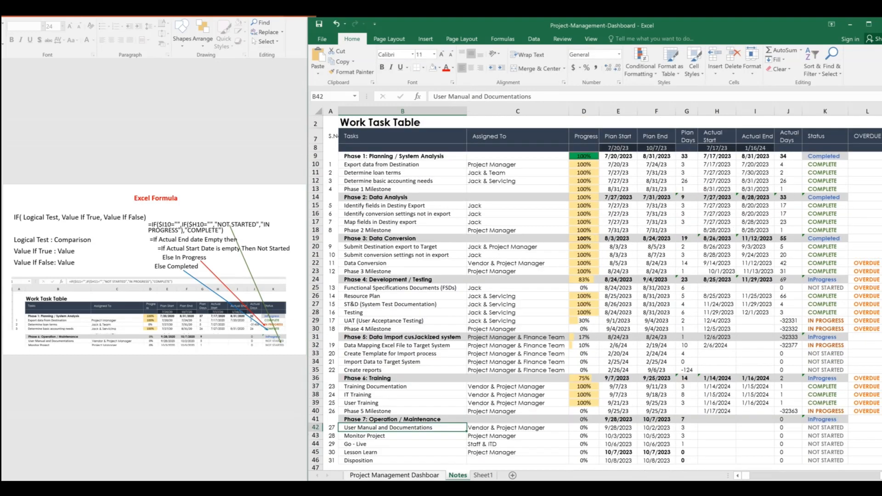
click(395, 475)
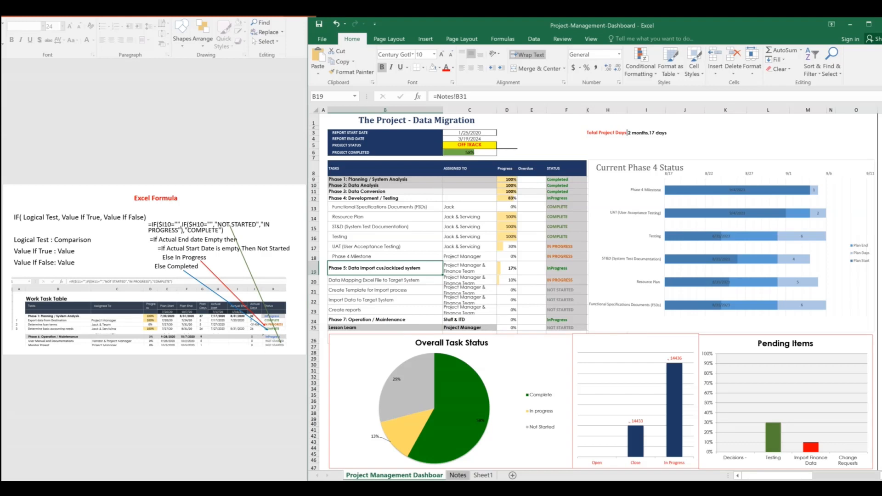
click(458, 475)
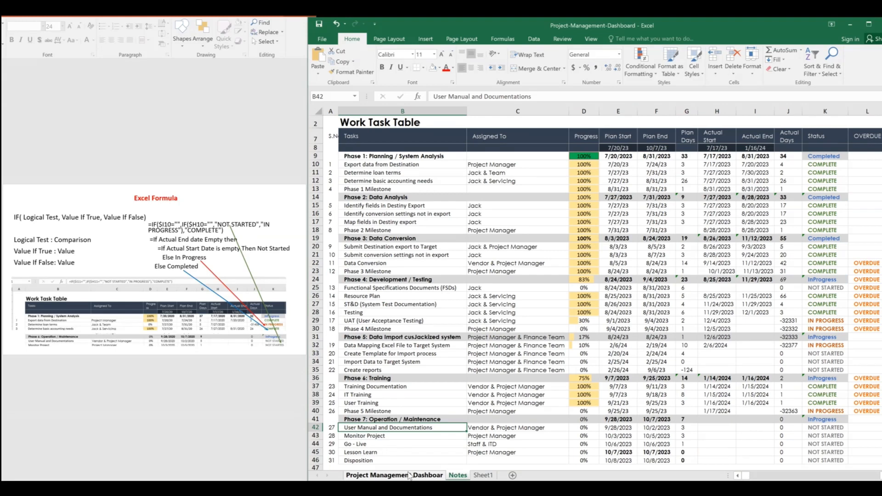
click(409, 475)
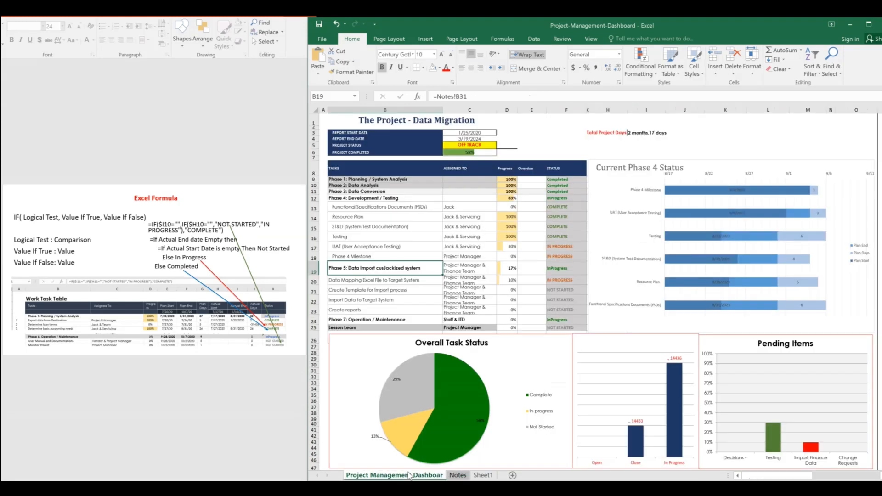
click(380, 320)
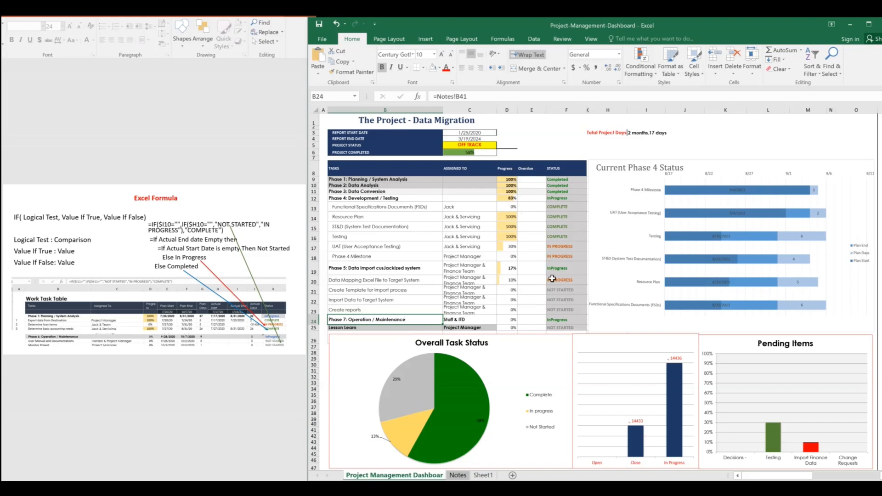
Step: Inspect the Current Phase 4 Status chart's bars and its custom combination settings for each data series, leaving the chart type as is
click(732, 169)
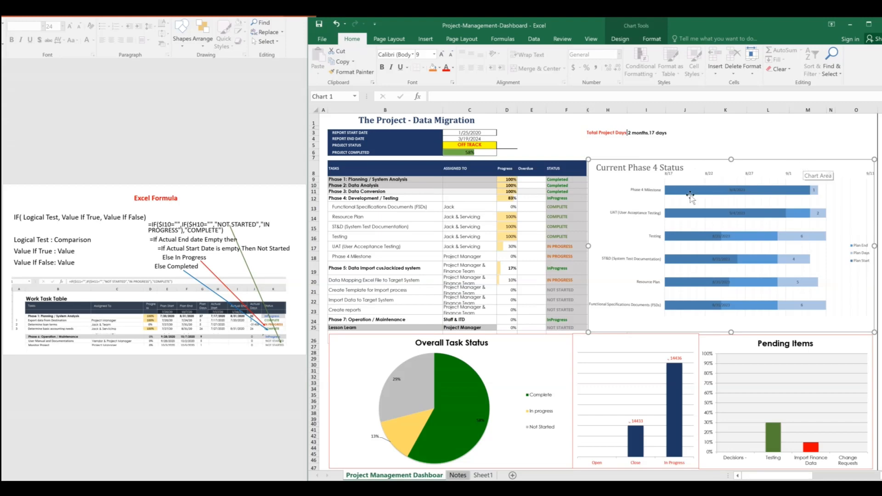
mouse_move(672, 192)
mouse_move(805, 287)
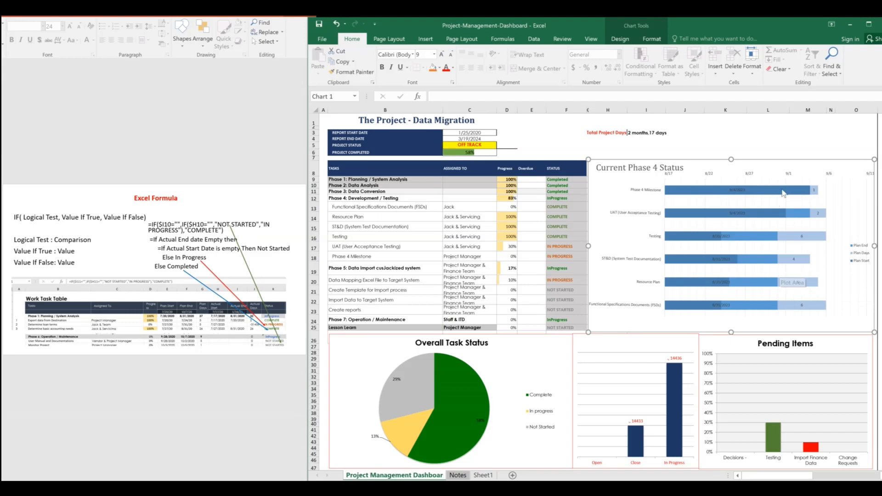
right_click(775, 167)
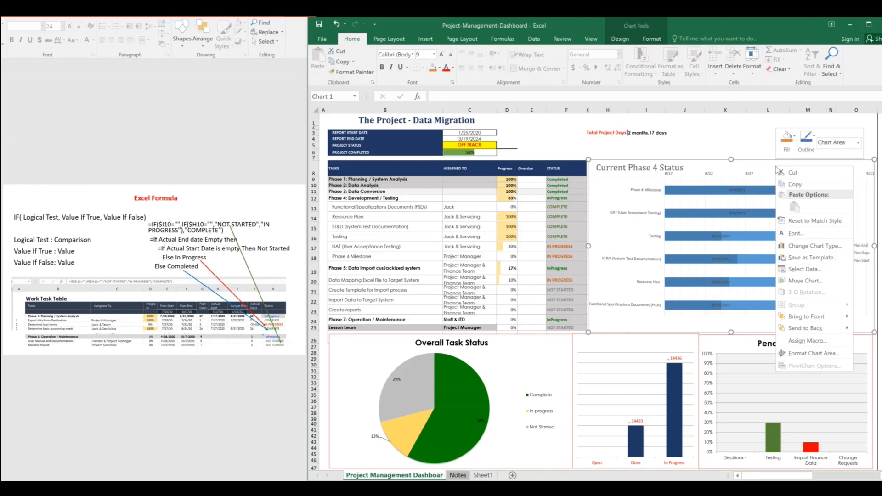
click(812, 245)
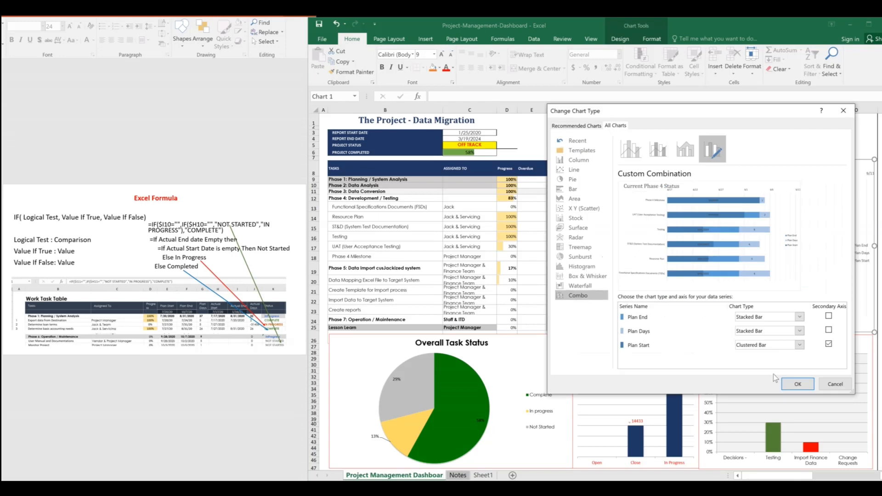
click(834, 386)
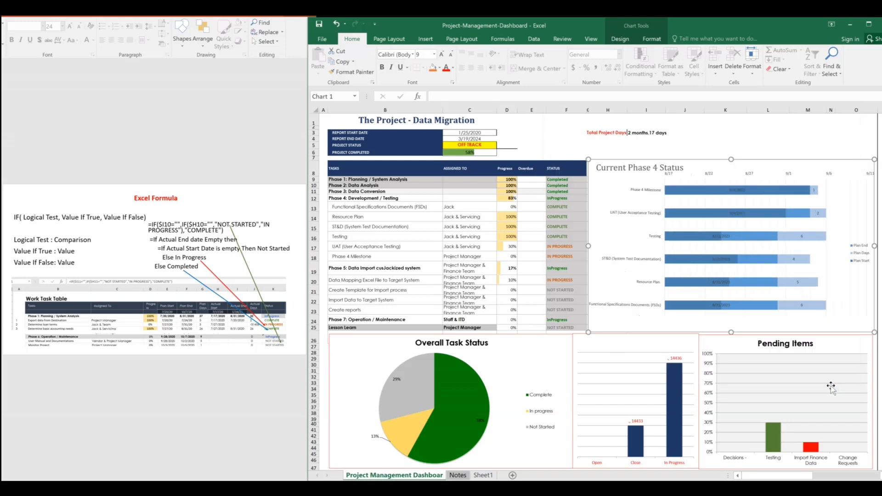
Step: Look through the column and bar chart types available for insertion with the Current Phase 4 Status chart selected
right_click(763, 163)
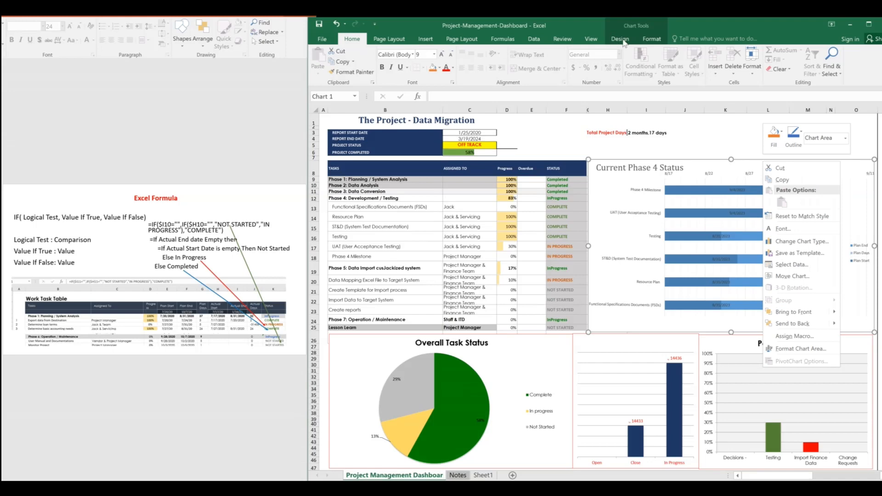
click(425, 39)
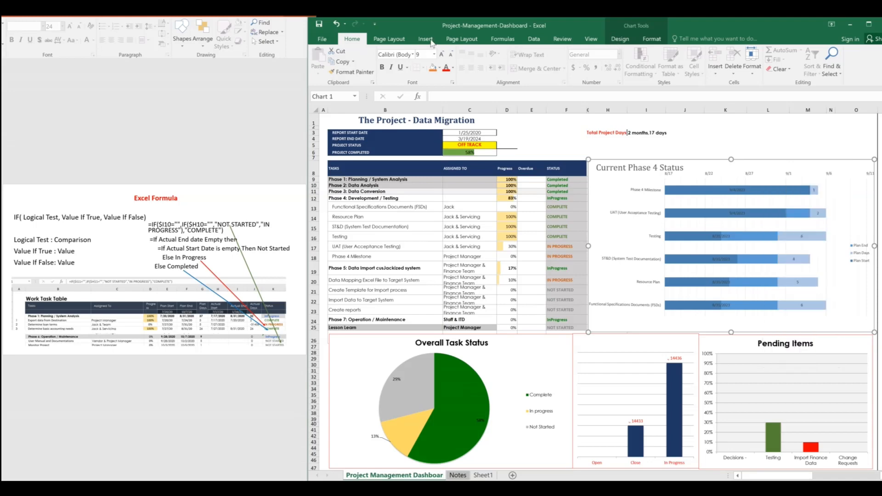
click(426, 39)
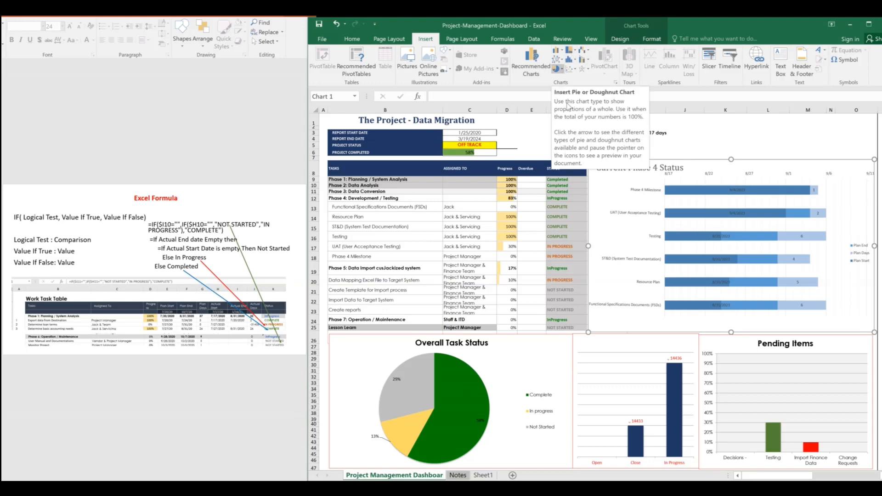
click(558, 51)
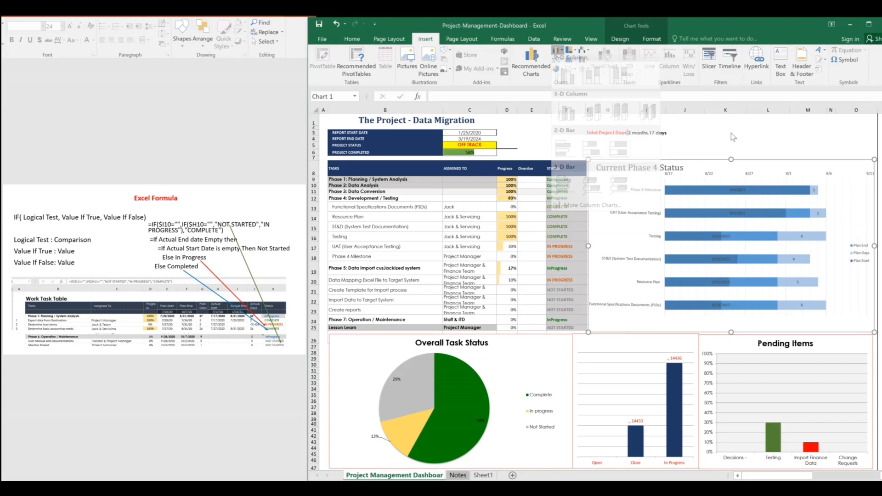
Step: Try the 2-D stacked column type on the Current Phase 4 Status chart and undo the change
click(597, 87)
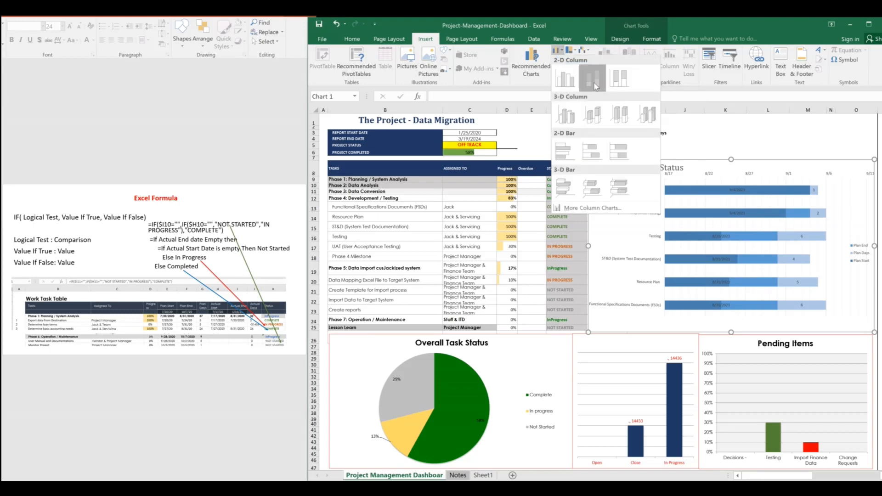
drag(732, 124, 762, 138)
mouse_move(837, 270)
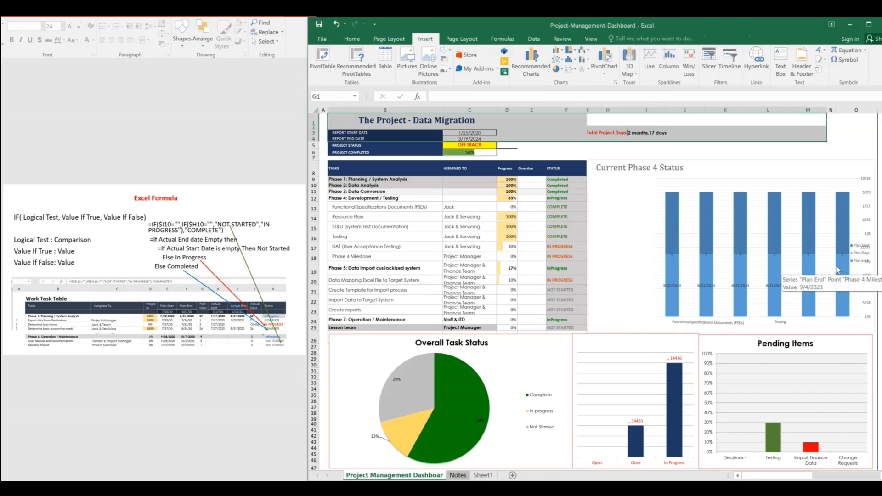
key(ctrl+z)
key(ctrl+z)
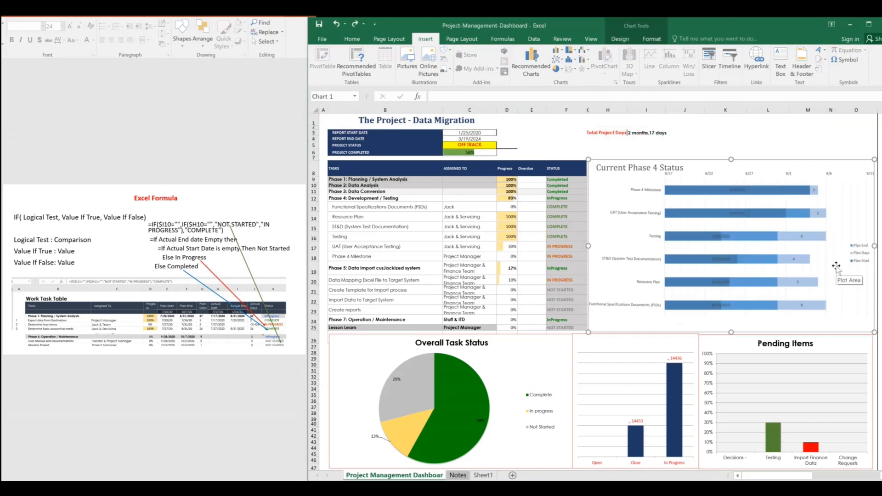
Step: Insert a trial 2-D 100% stacked bar chart from the report header cells and delete it
click(761, 138)
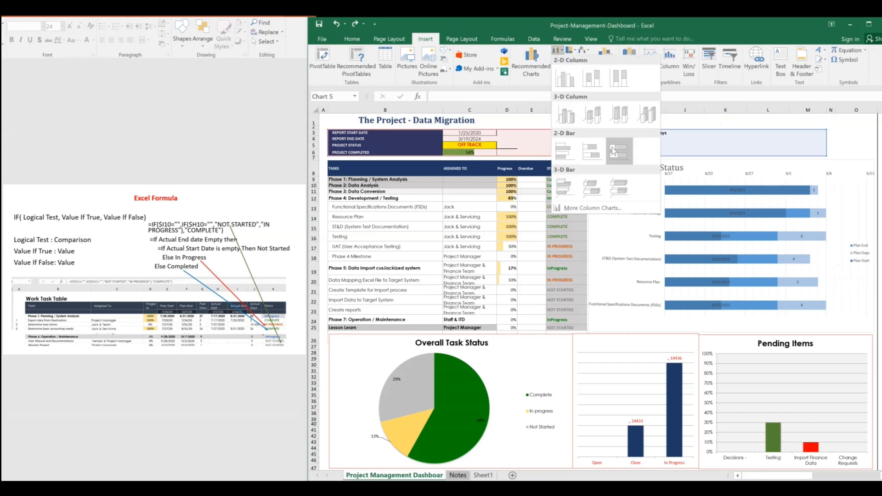
click(618, 150)
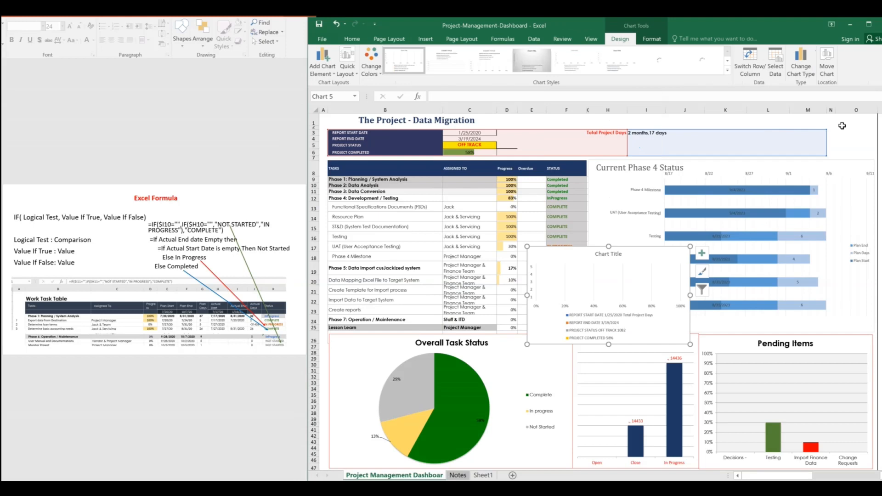
click(850, 129)
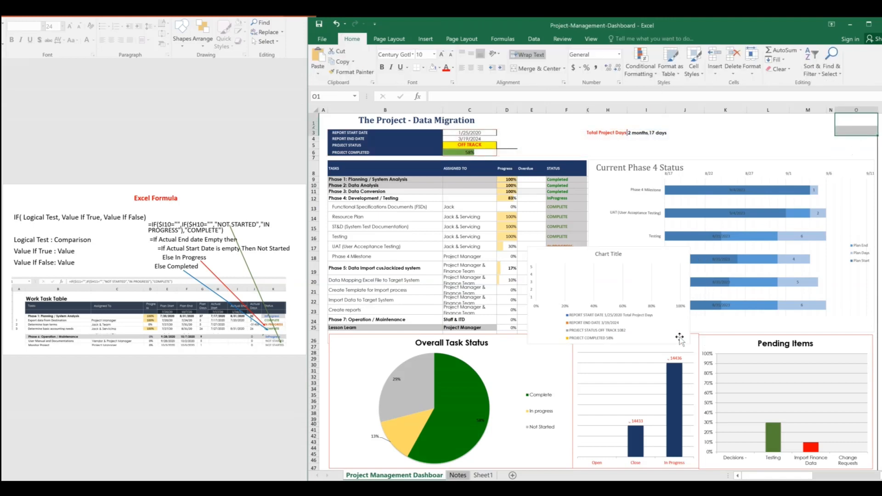
click(663, 322)
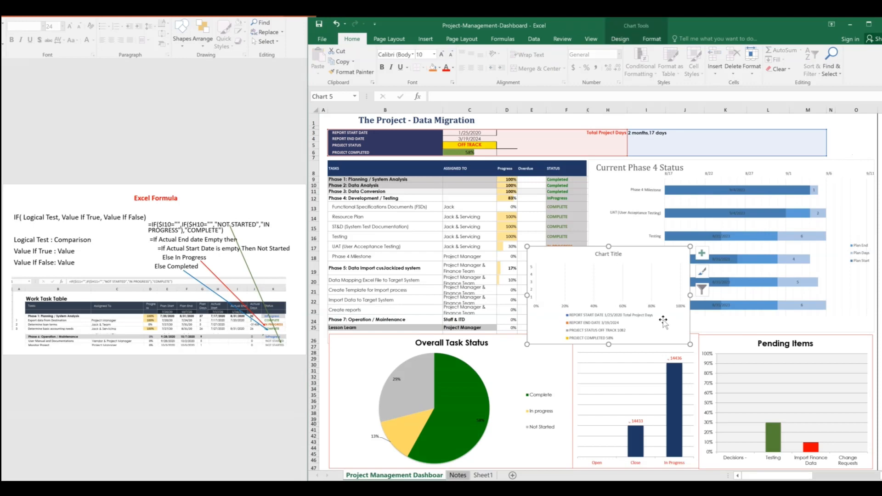
right_click(663, 320)
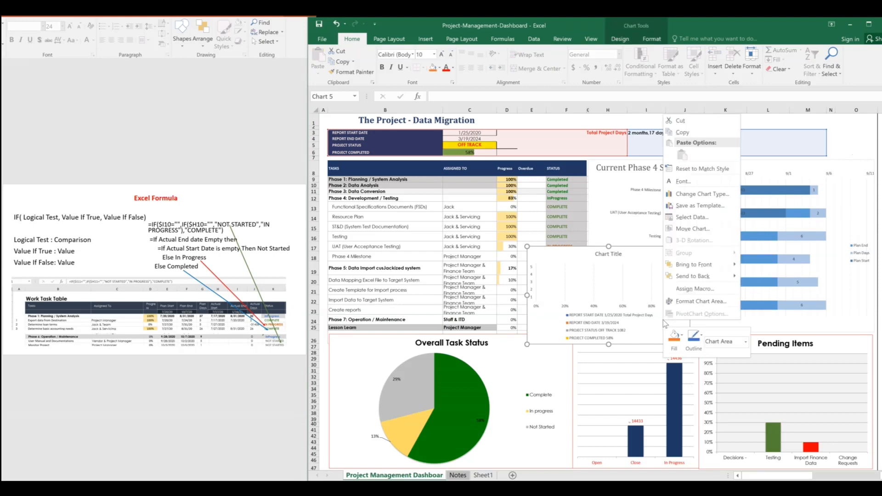
click(696, 221)
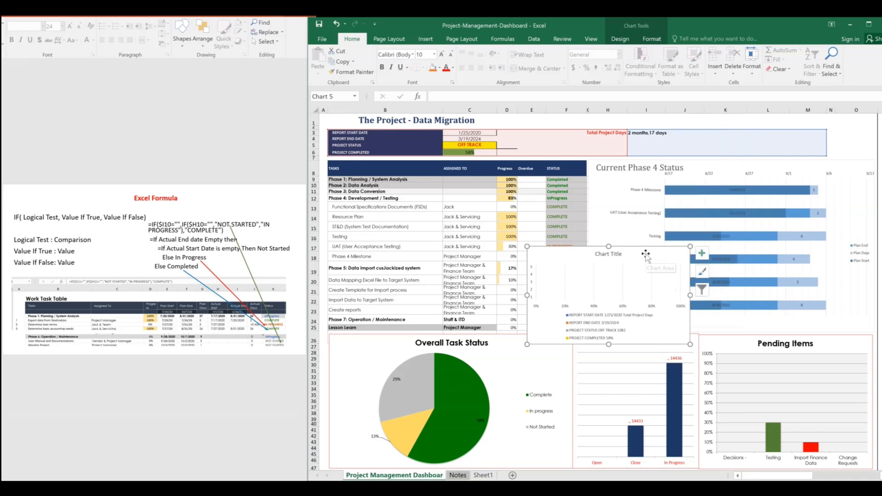
key(Delete)
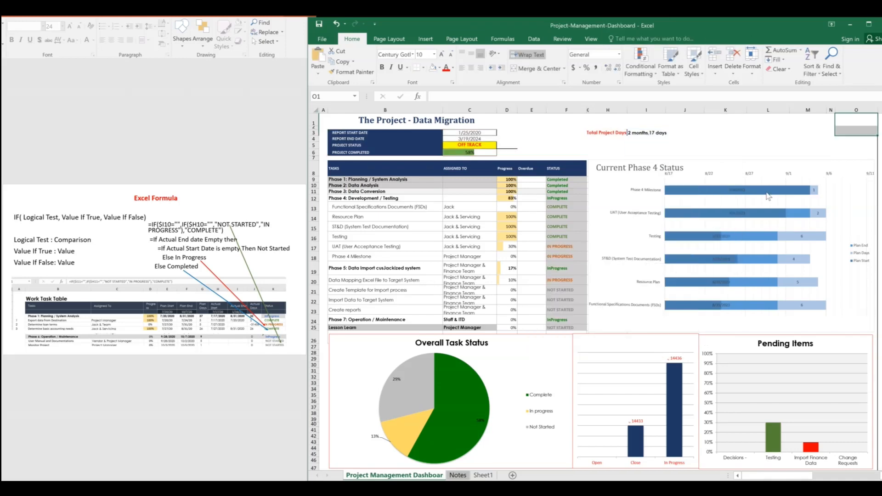
Step: Review the data source settings of the Current Phase 4 Status chart, with the dialog moved clear of the chart
click(776, 209)
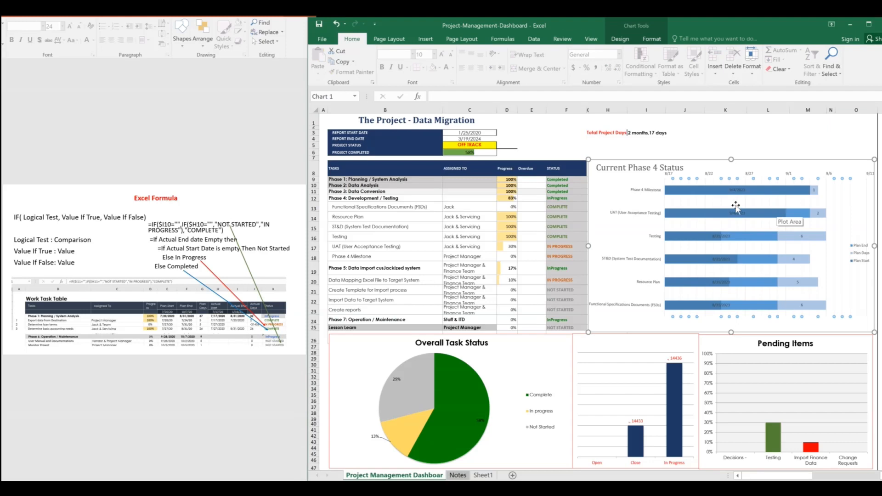
right_click(759, 169)
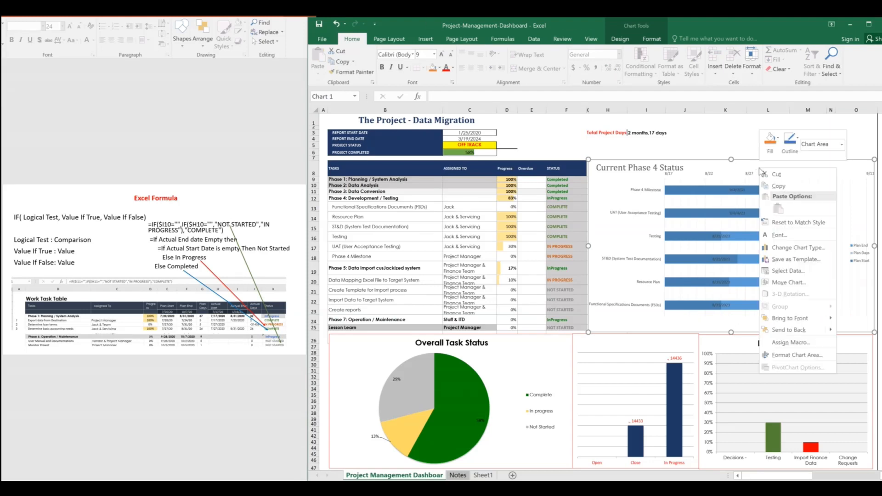
click(790, 275)
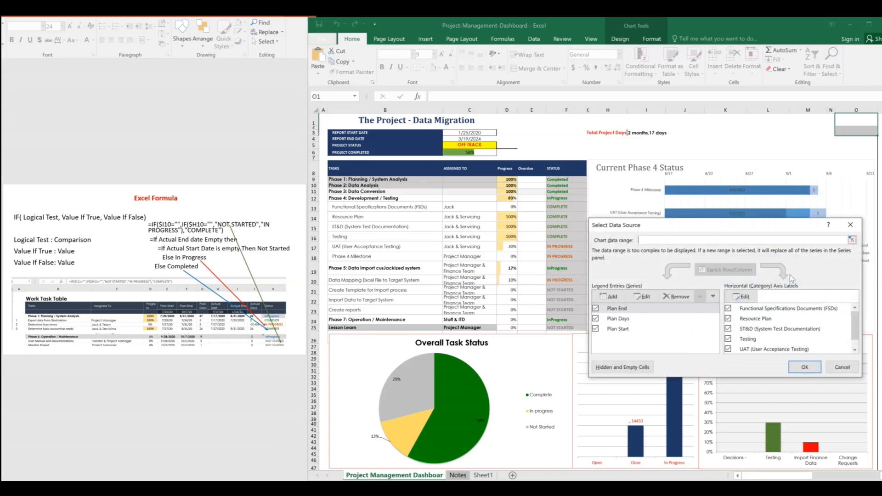
drag(766, 225, 546, 163)
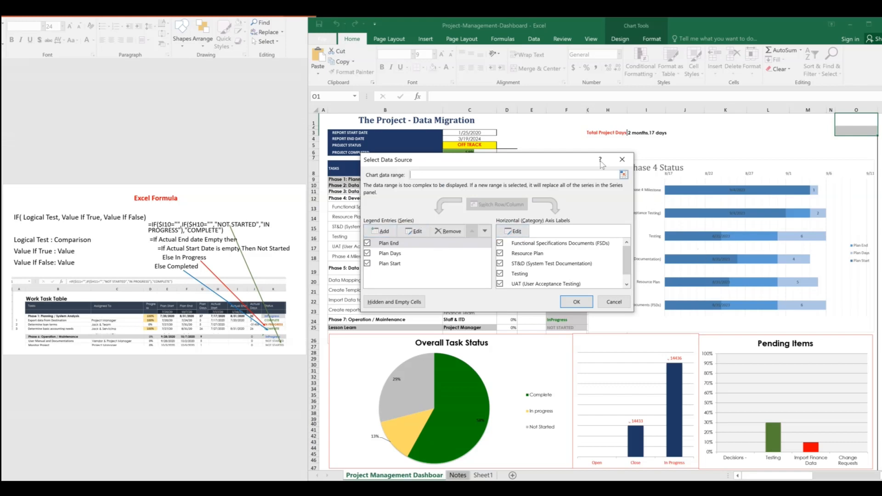
drag(583, 166, 531, 181)
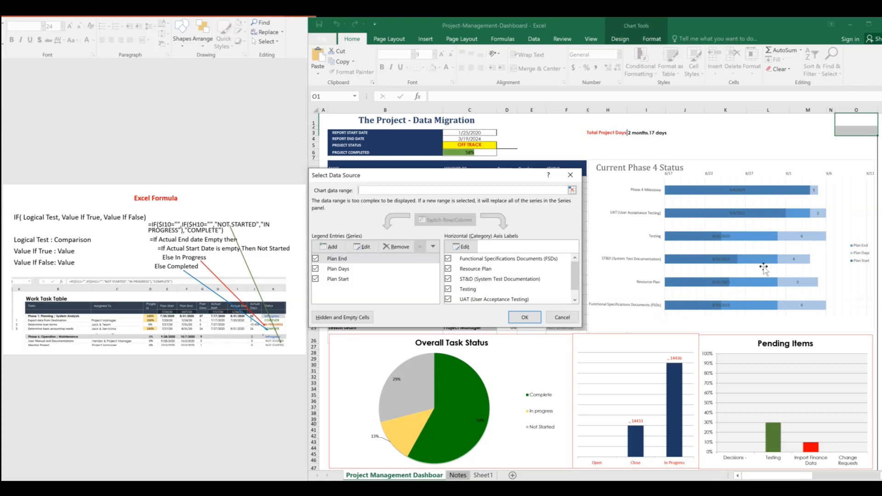
drag(514, 180, 548, 178)
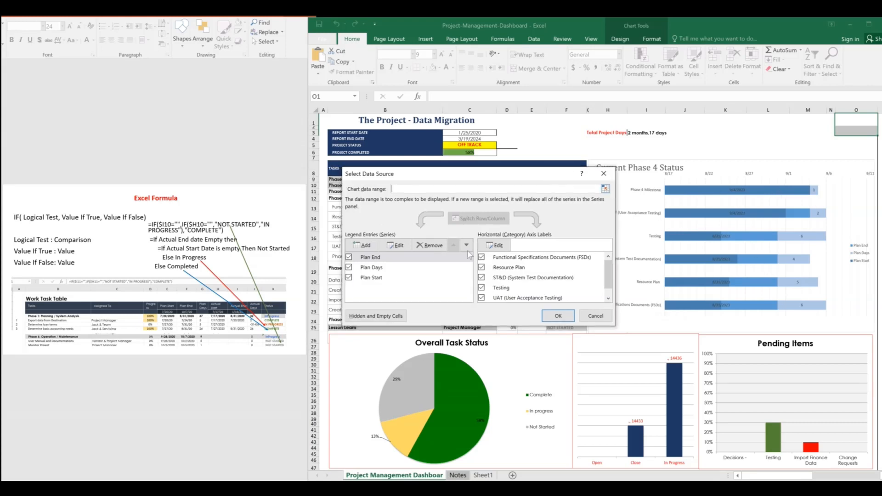
click(383, 259)
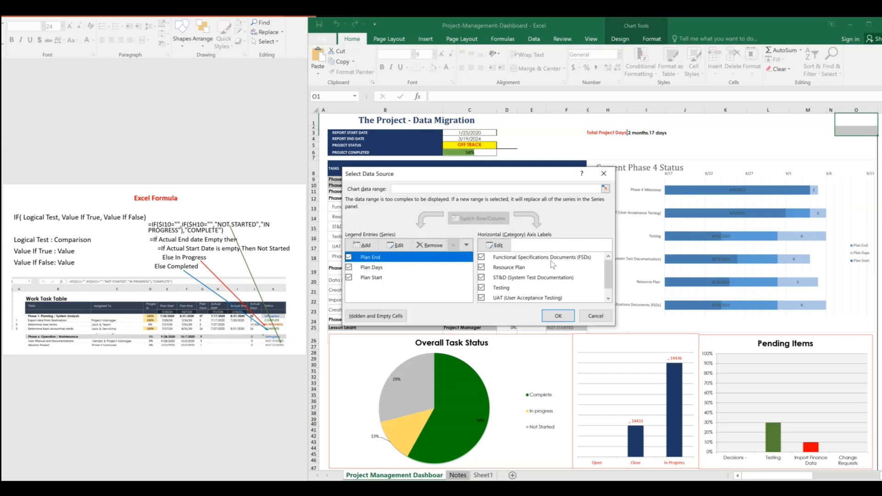
Step: Inspect the Notes sheet range that supplies the chart's horizontal axis labels and keep it as is
click(500, 248)
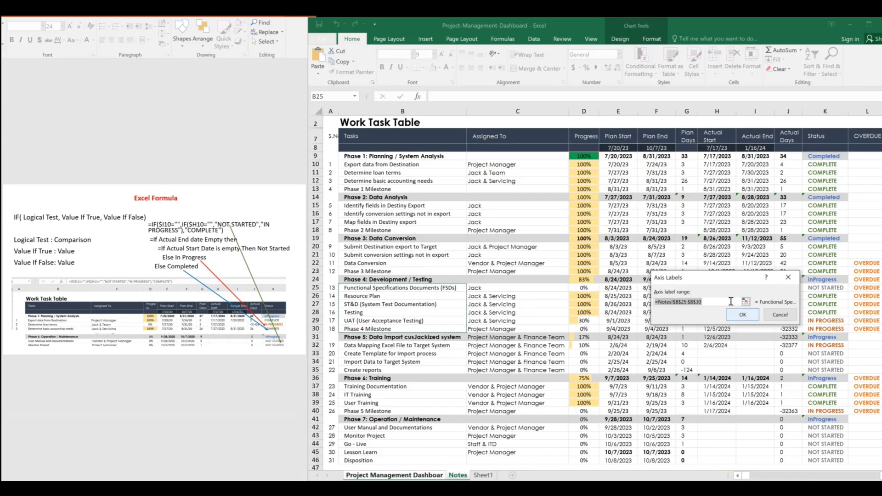
drag(683, 275, 462, 225)
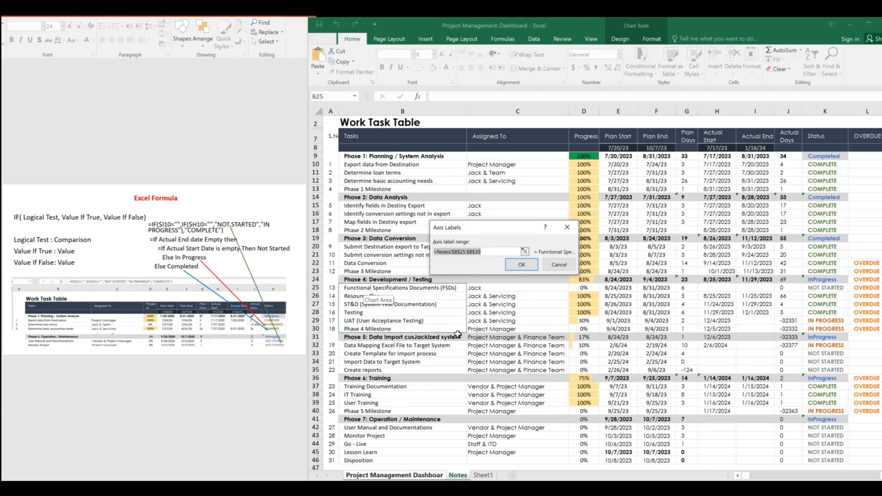
click(524, 252)
click(571, 244)
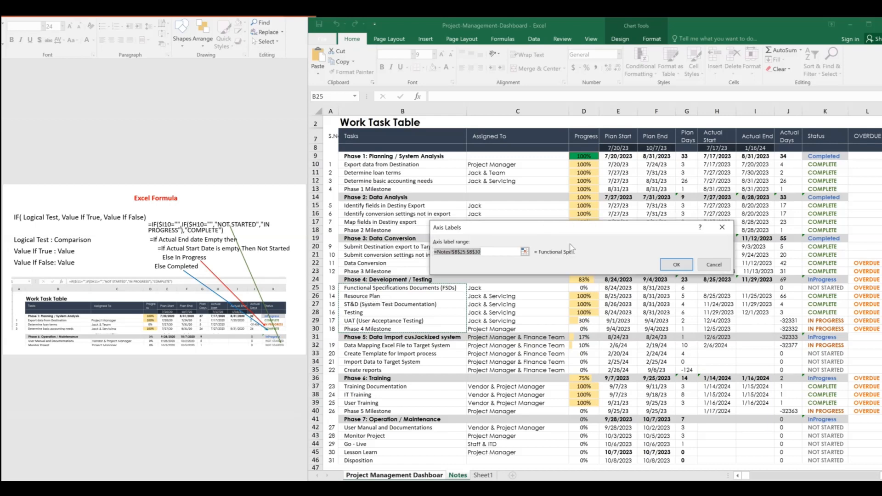
click(688, 268)
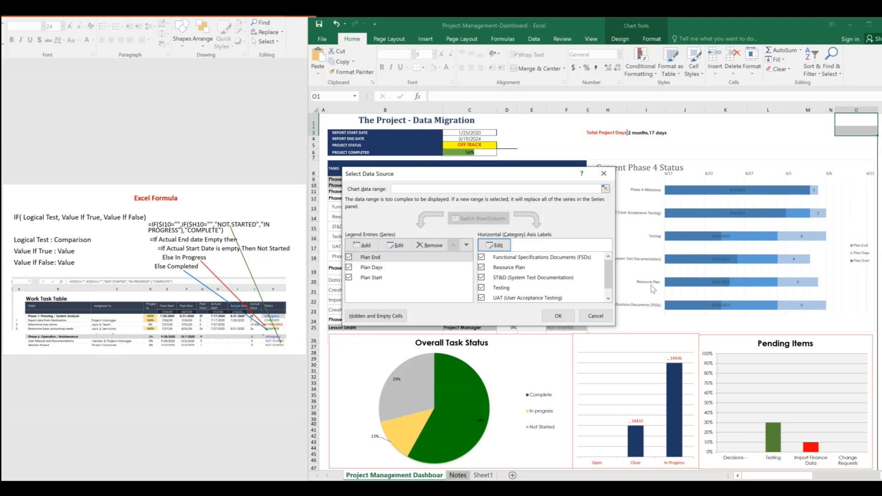
Step: Inspect the name and values references of the Plan End series against the Work Task Table, keeping both ranges
click(384, 261)
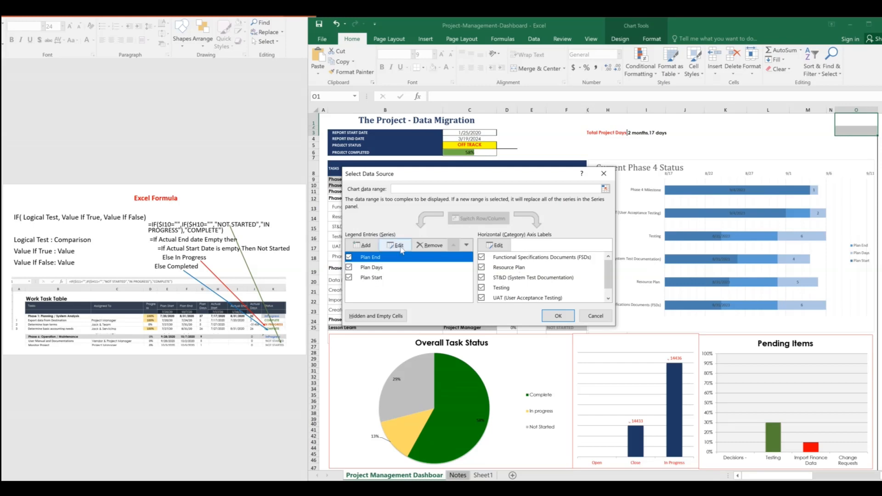
click(398, 246)
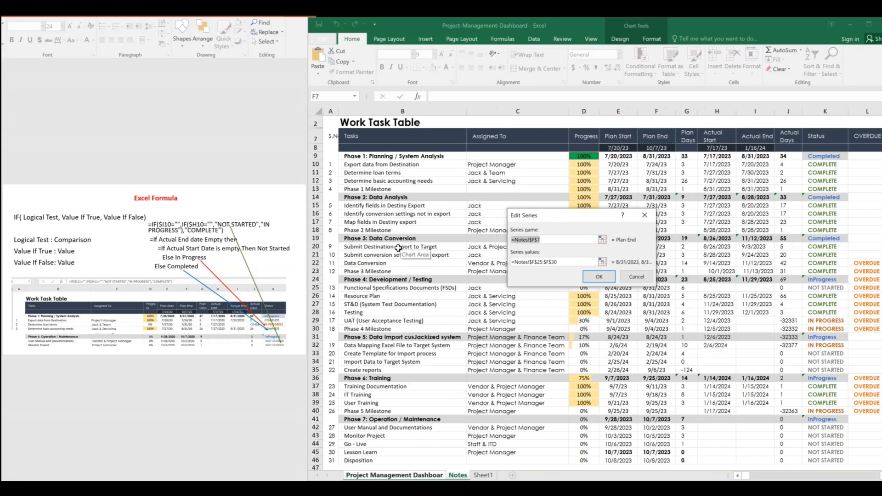
drag(608, 219, 649, 264)
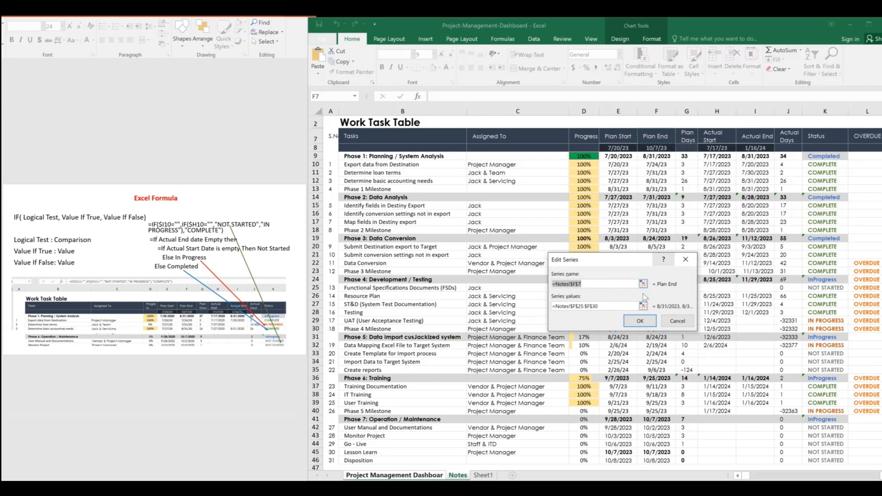
click(633, 306)
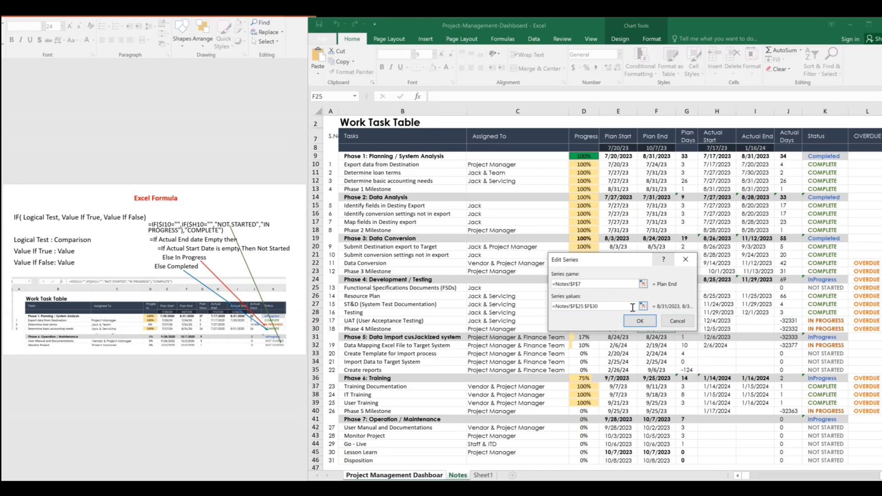
drag(642, 259, 488, 305)
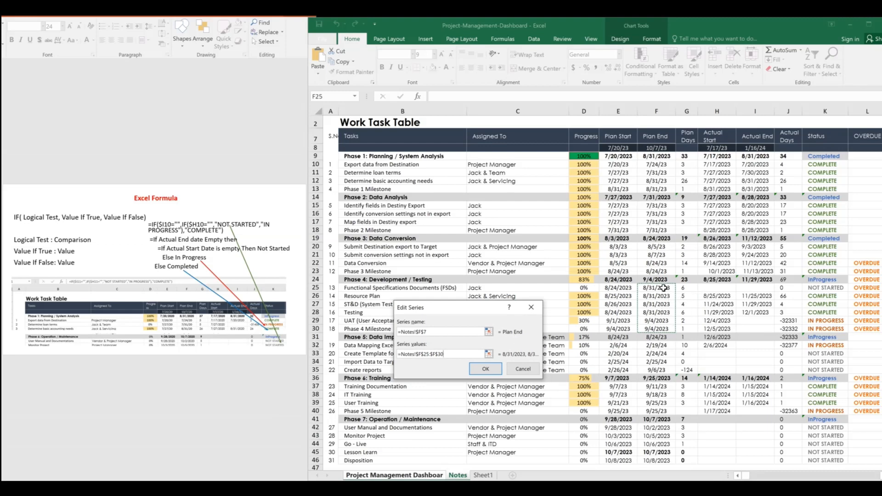
click(493, 371)
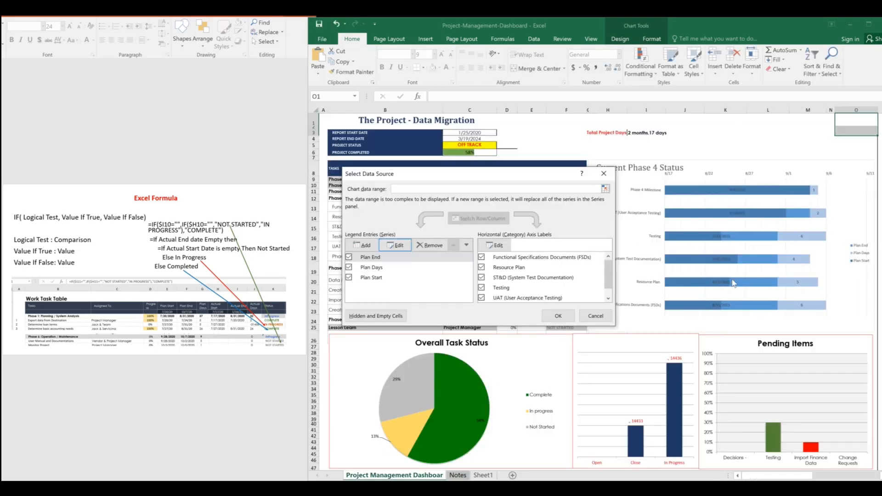
Step: Inspect the Plan Days series' values range on the Notes sheet and close its settings
click(373, 271)
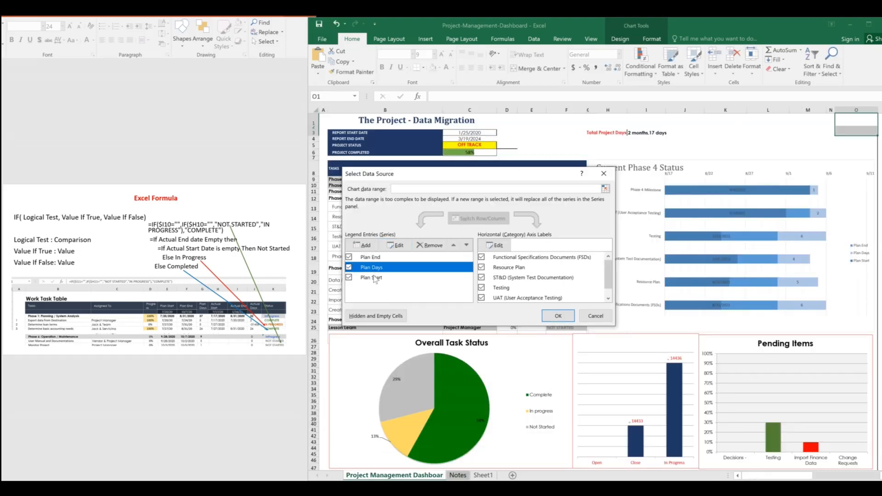
click(376, 278)
click(379, 269)
click(380, 278)
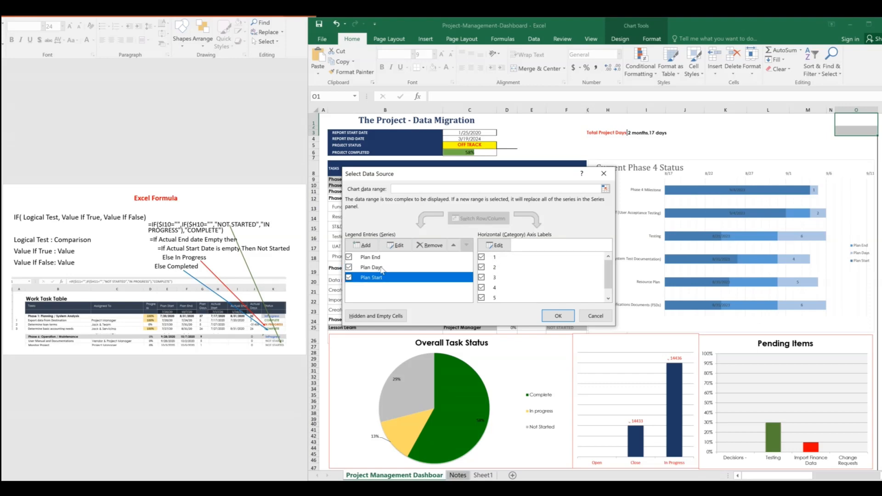
click(380, 268)
click(399, 246)
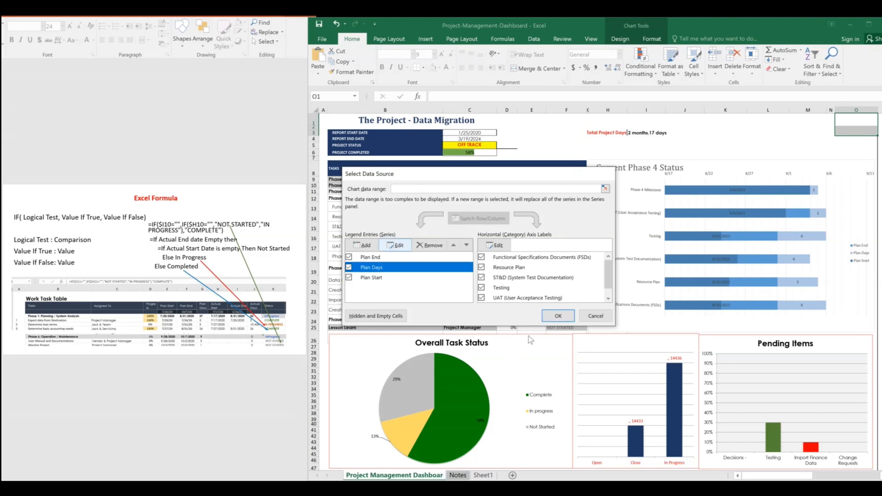
click(453, 354)
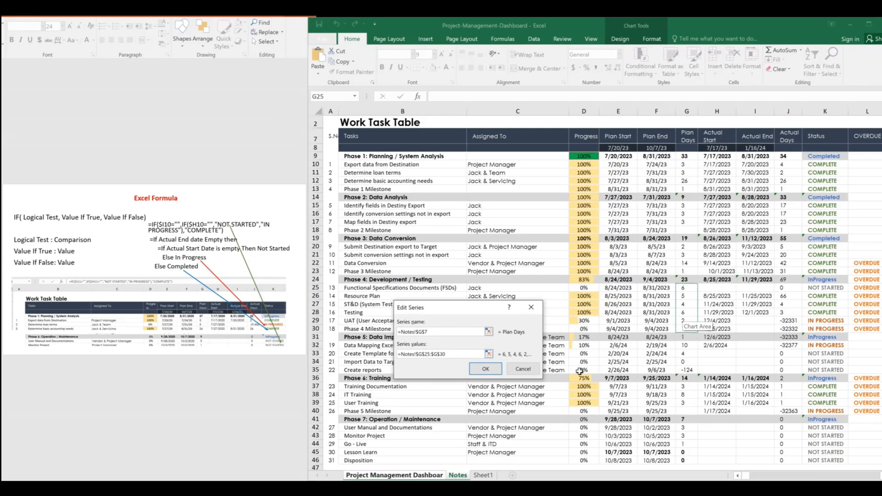
click(511, 373)
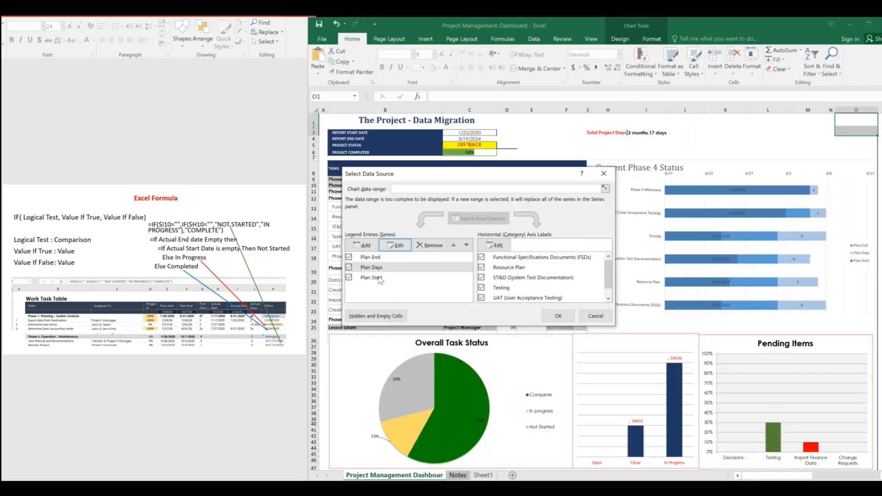
Step: Inspect the Plan Start series' values range on the Notes sheet and return to the chart's data source settings
click(381, 280)
click(395, 246)
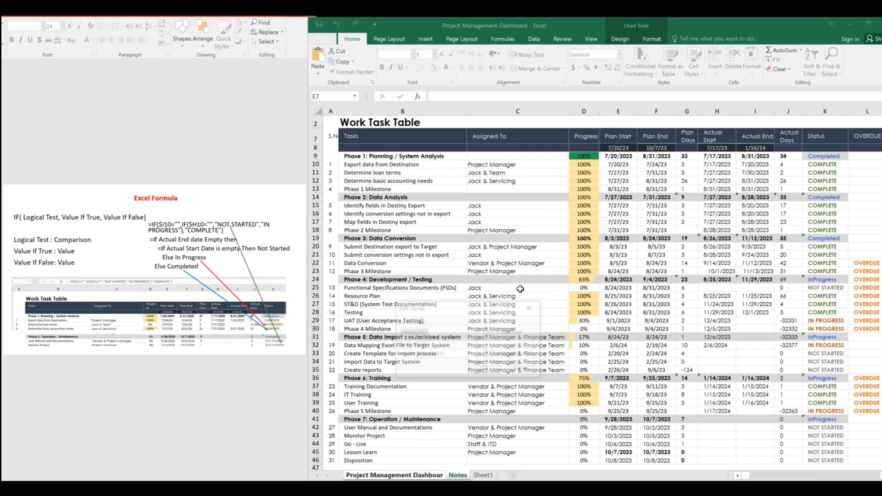
click(468, 355)
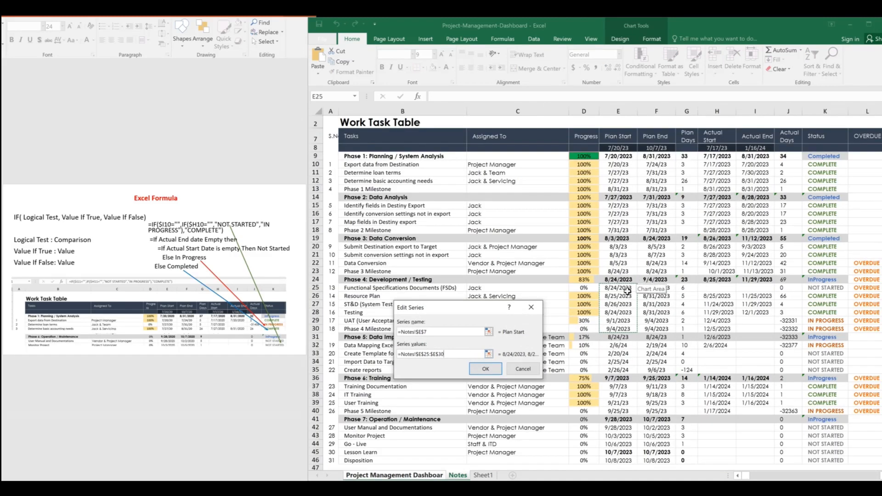
click(486, 370)
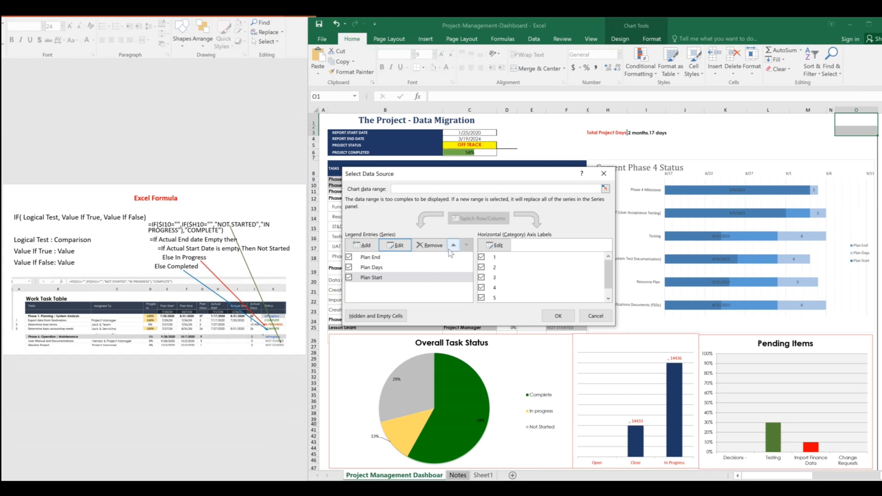
Step: Leave the chart's data source settings and give the Current Phase 4 Status title a solid light orange fill
click(558, 316)
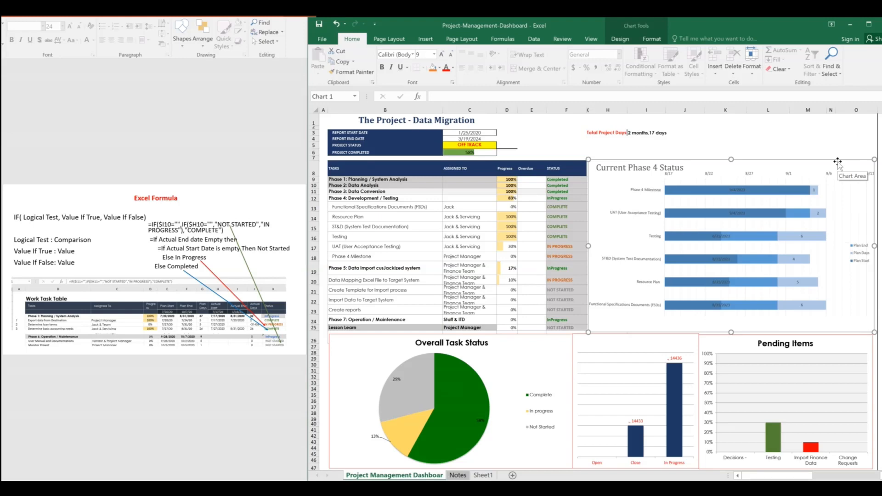
double_click(645, 168)
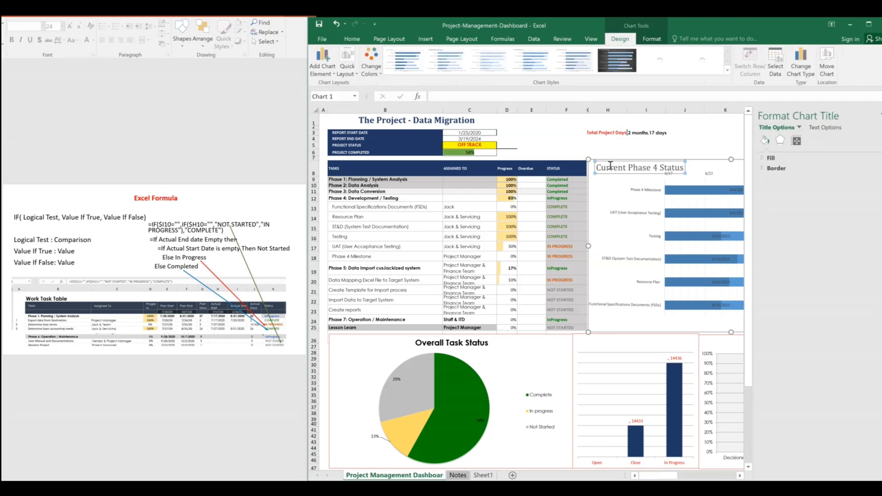
drag(599, 168, 674, 166)
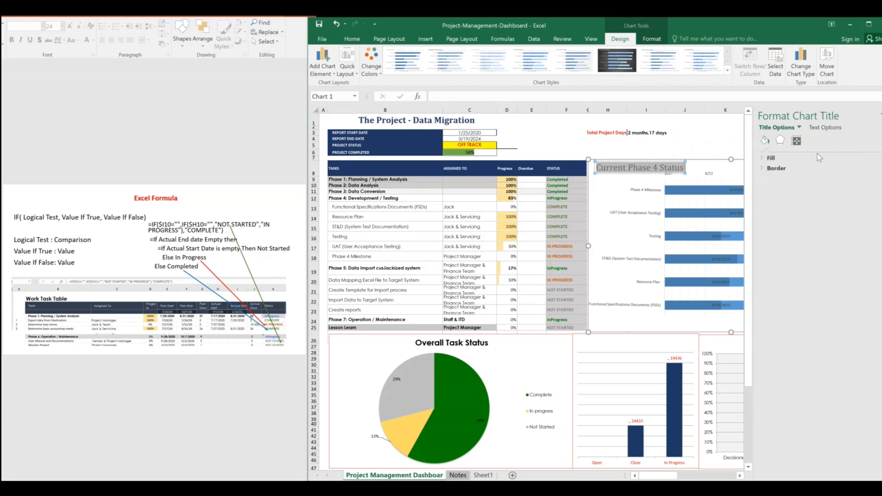
click(765, 158)
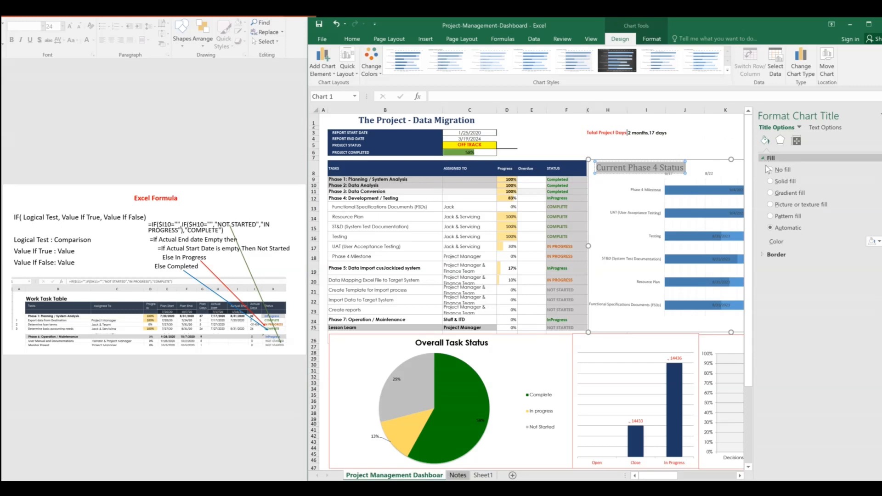
click(771, 182)
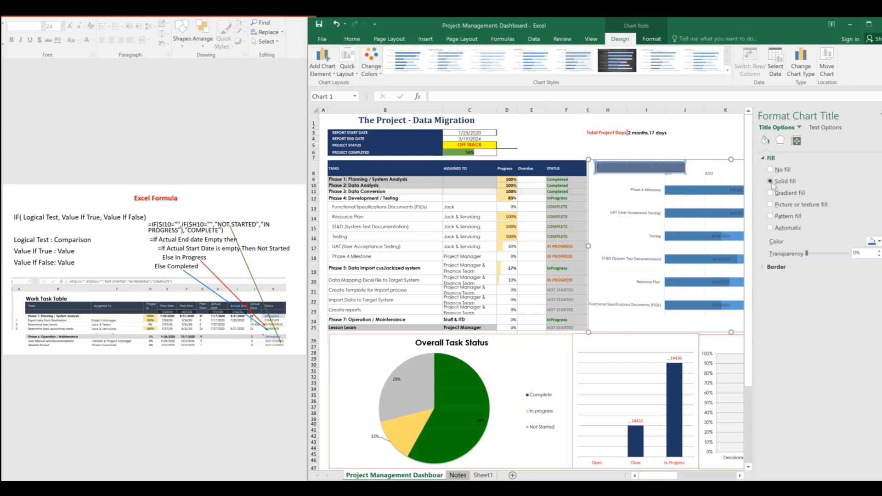
click(879, 243)
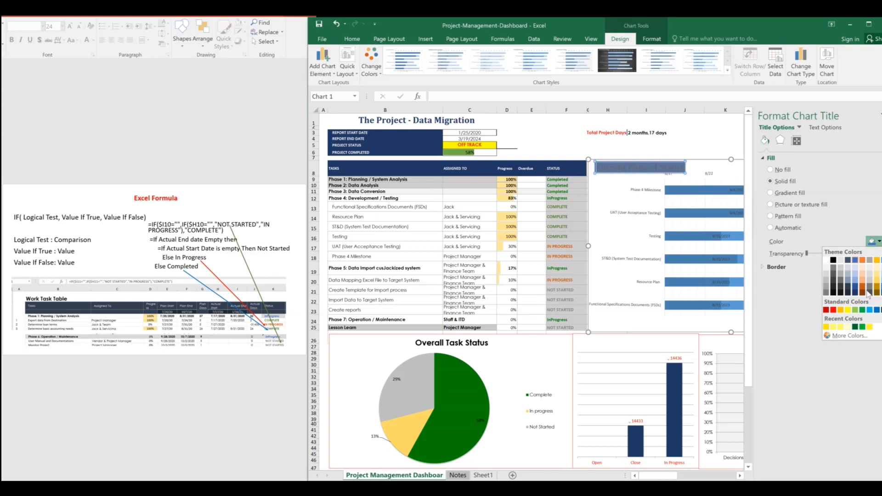
click(879, 271)
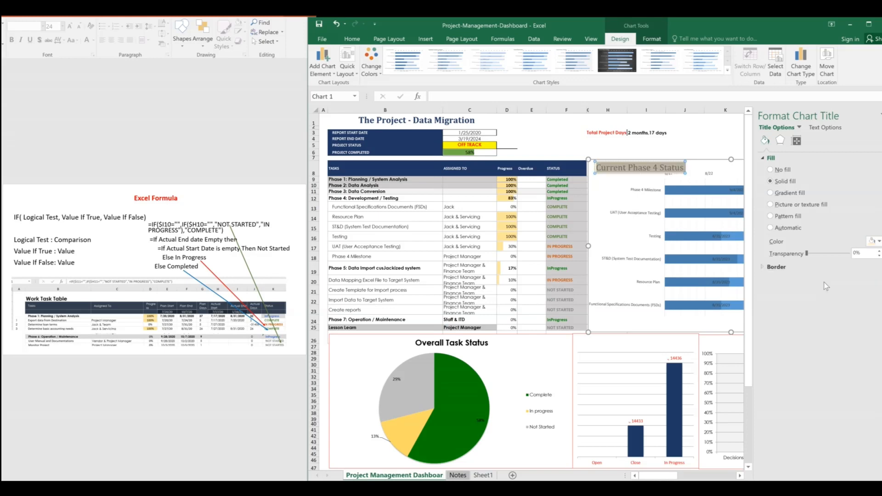
click(695, 170)
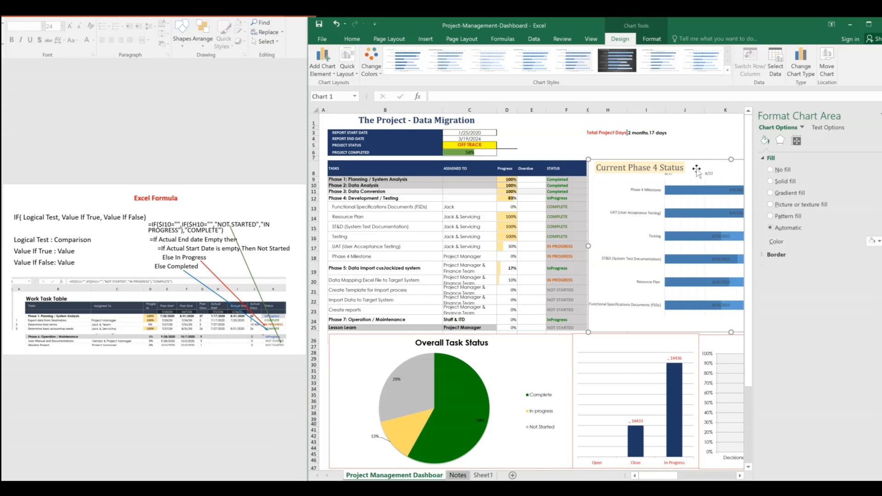
click(669, 168)
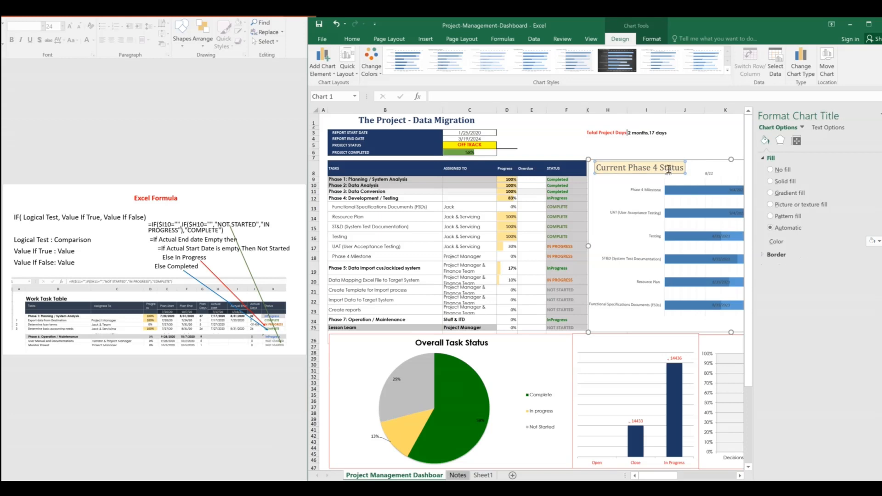
Step: Examine the Phase 4 chart's date axis number settings, including the Date category and its available display types, keeping 3/14
click(711, 178)
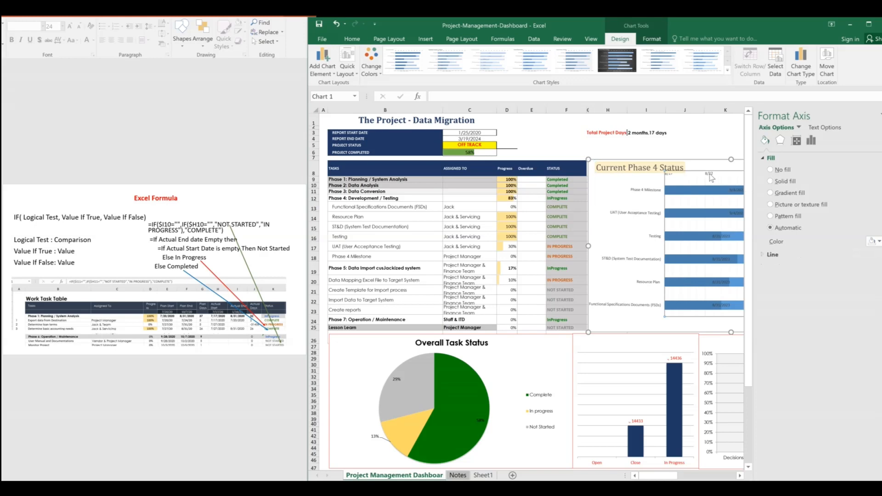
click(812, 143)
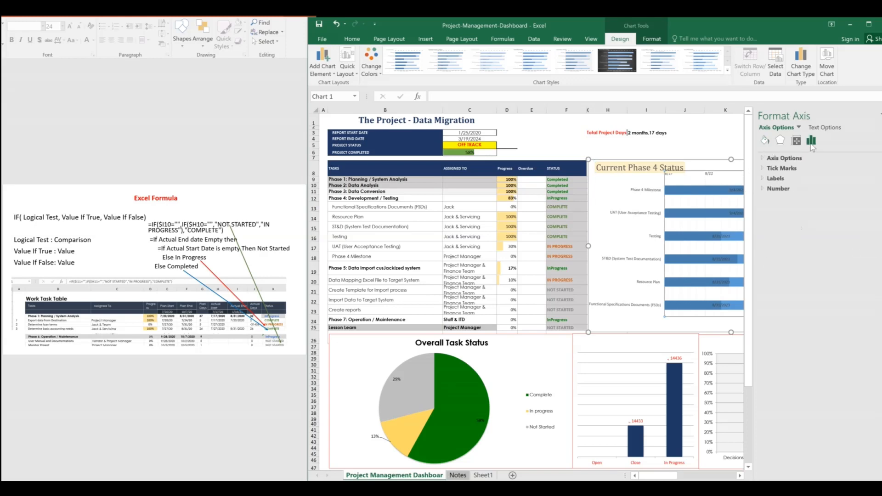
click(777, 188)
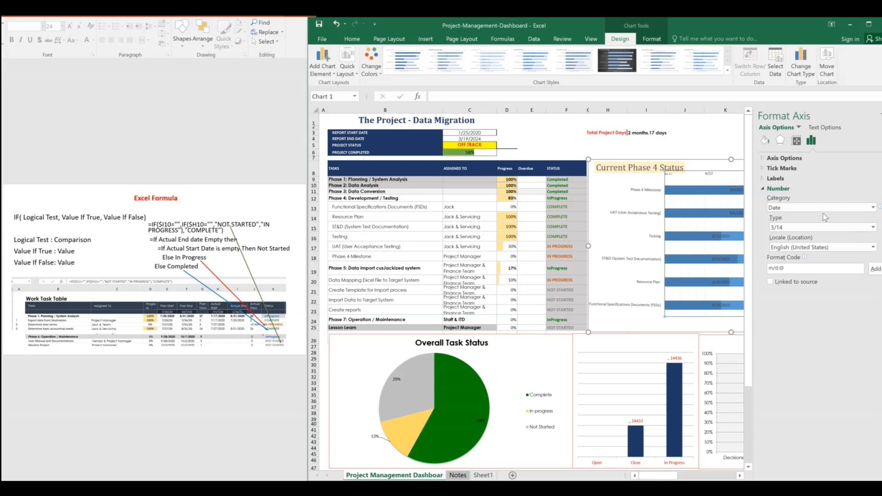
click(872, 208)
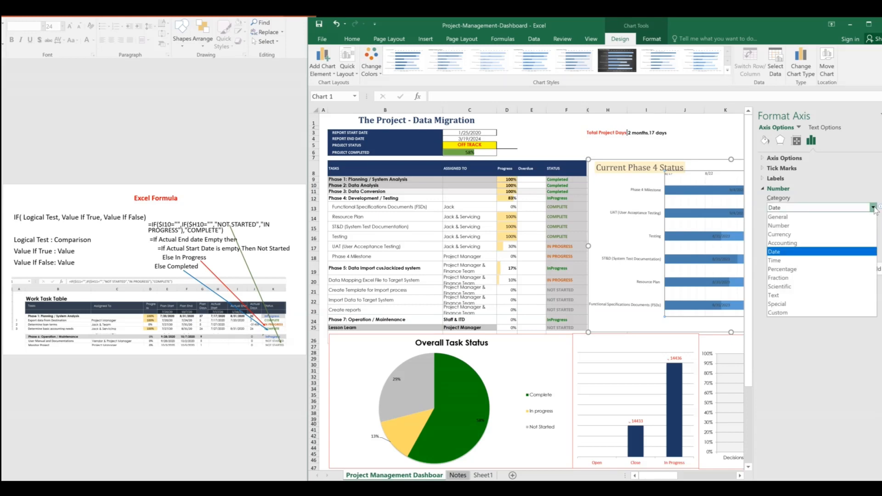
click(780, 254)
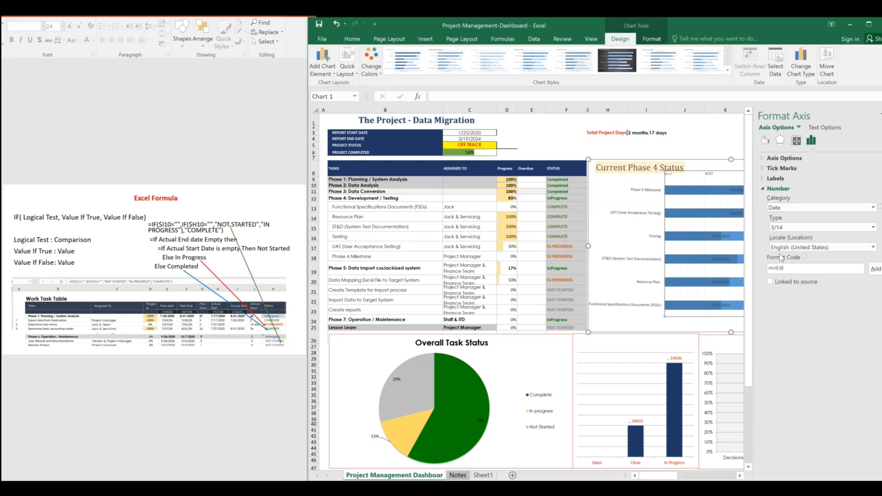
click(804, 228)
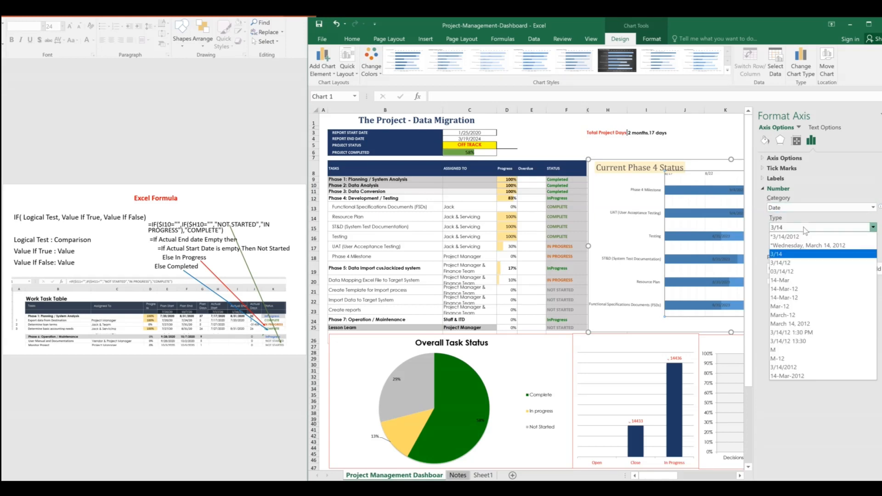
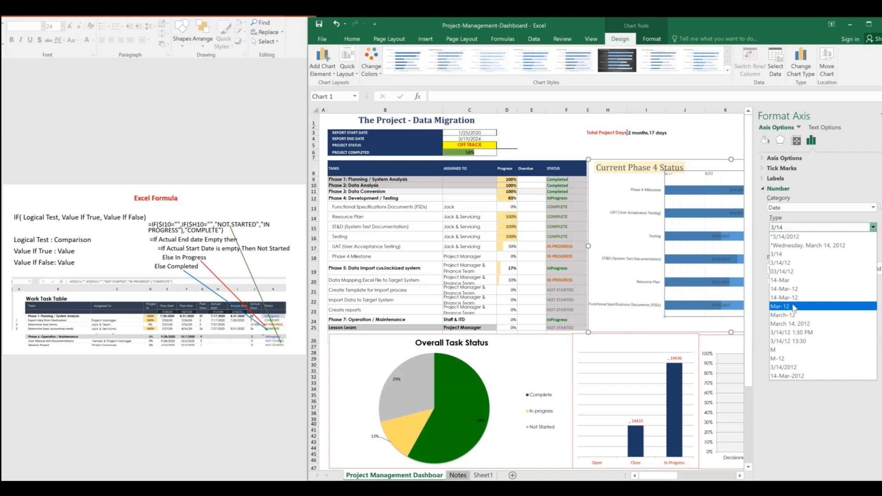
click(816, 228)
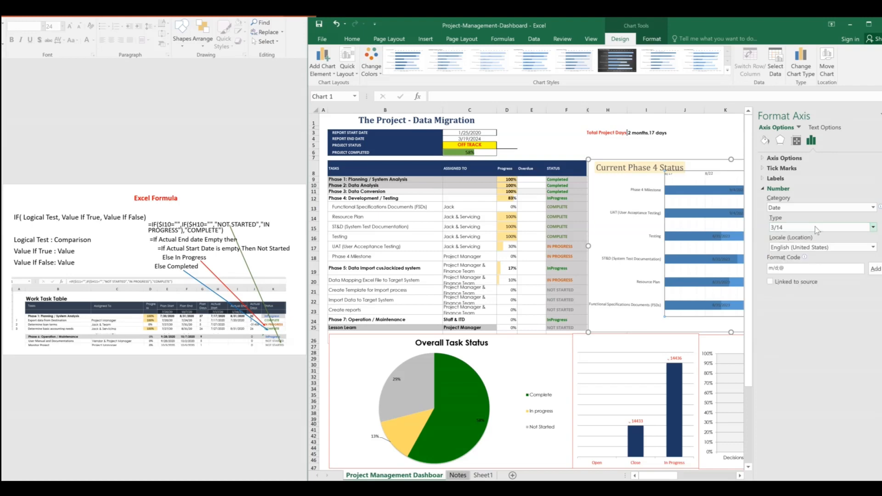
Step: Add the custom number format code mm/d;@ to the Phase 4 chart's date axis
click(808, 271)
text(m)
click(735, 139)
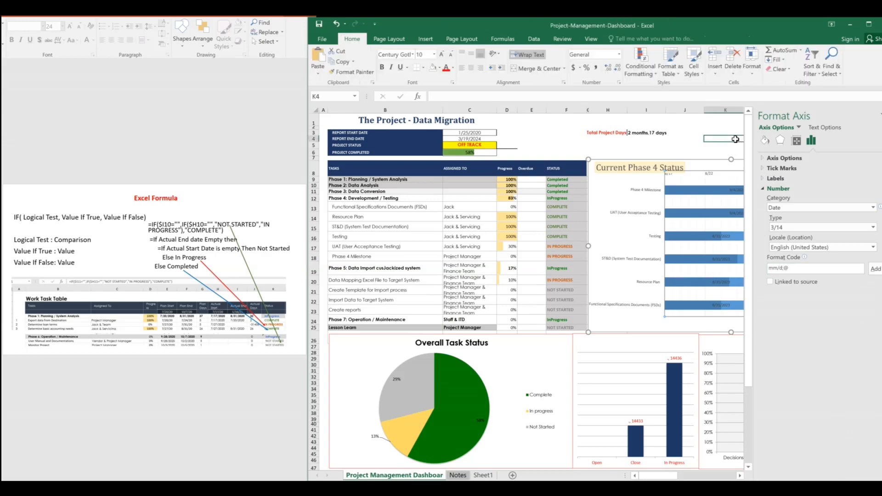
click(711, 177)
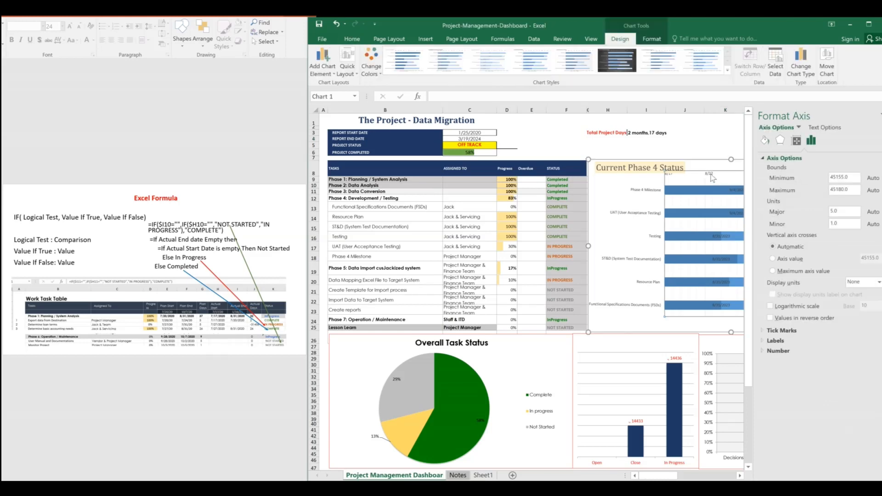
click(777, 351)
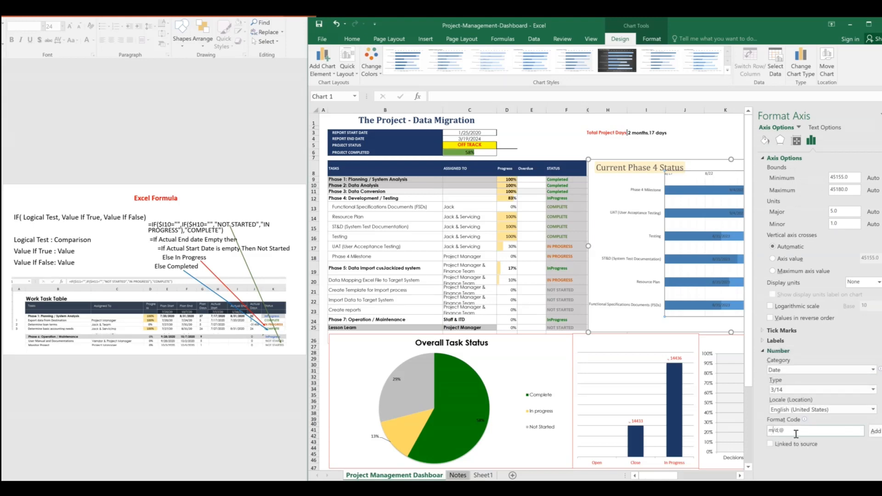
text(m)
click(876, 431)
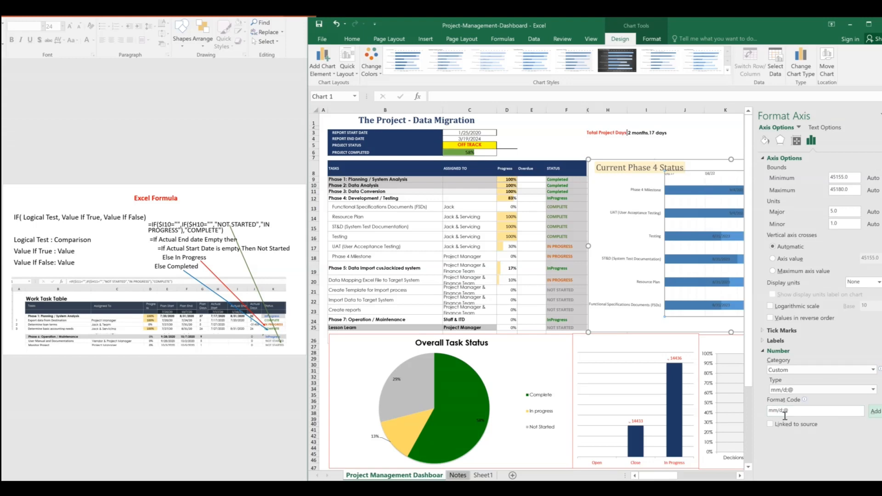
Step: Try a longer month code in the date axis's number format, and restore the code to m/d;@
drag(778, 411, 774, 411)
text(on)
key(BackSpace)
key(BackSpace)
text(mm)
click(878, 411)
click(776, 410)
key(BackSpace)
key(BackSpace)
click(879, 414)
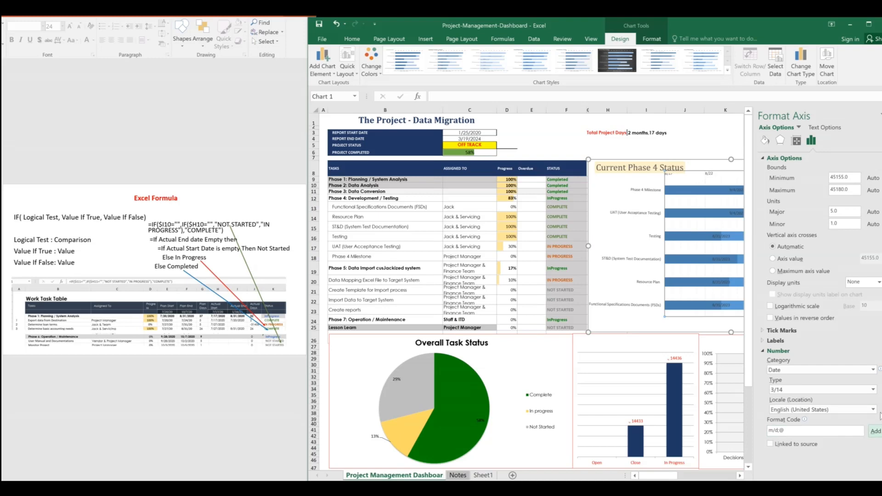
Step: Browse the date types and locale options offered for the date axis, keeping 3/14 and English (United States)
click(786, 390)
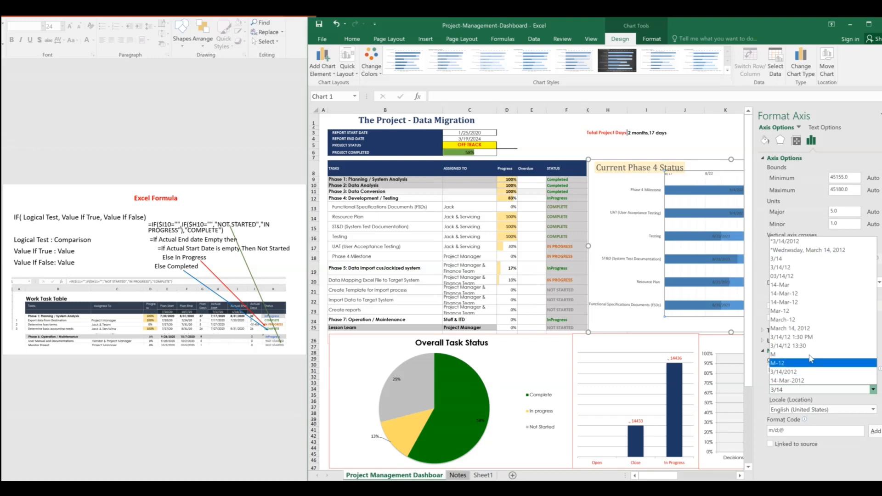
click(807, 458)
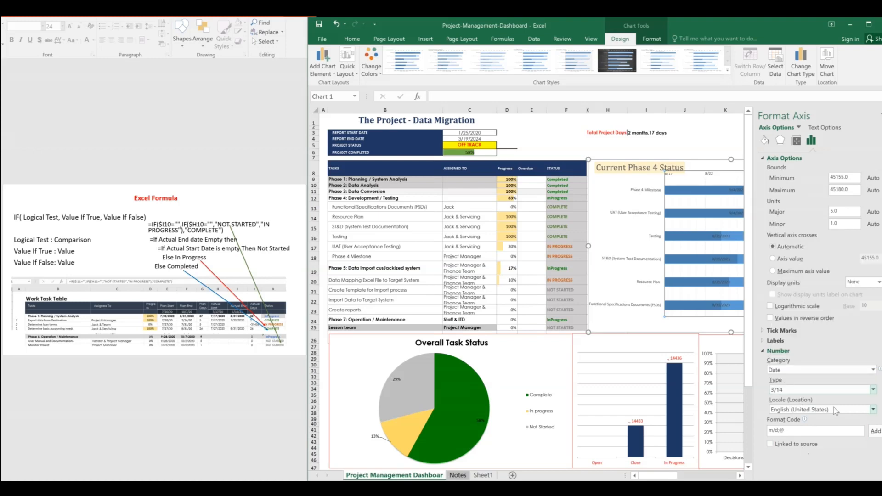
click(865, 412)
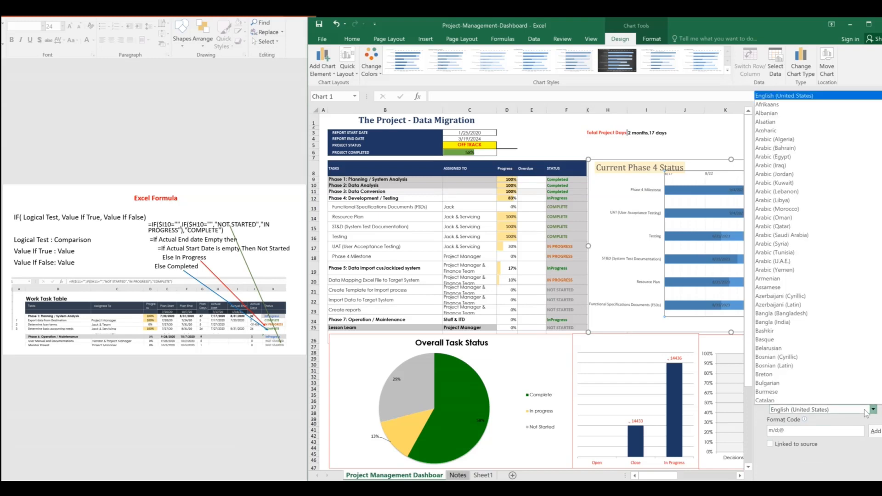
scroll(835, 350, down, 8)
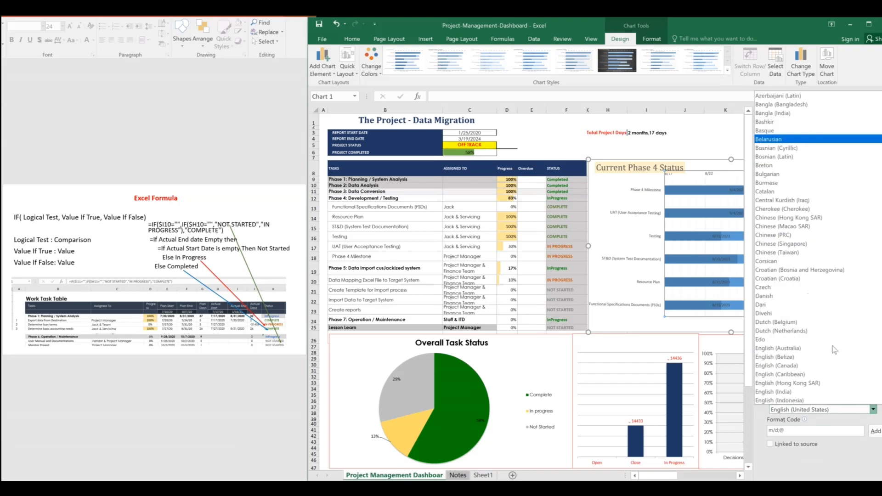
scroll(835, 351, down, 1)
scroll(835, 350, up, 9)
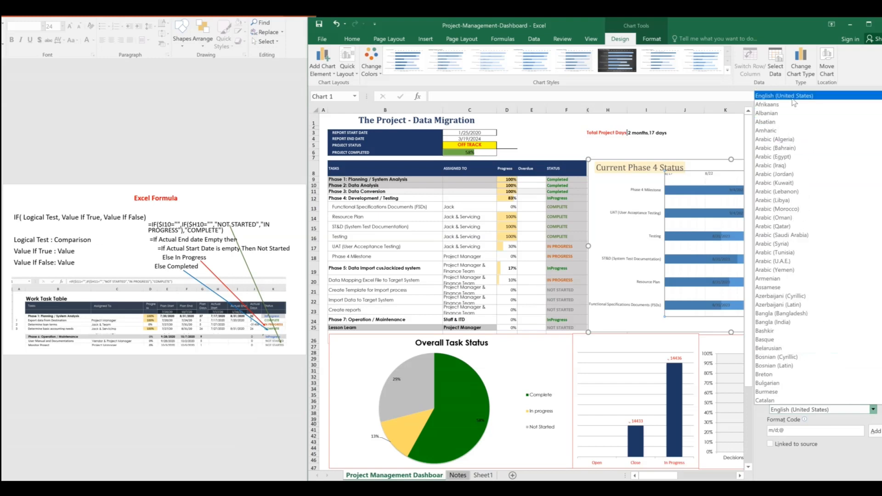
scroll(826, 327, down, 1)
scroll(826, 327, down, 5)
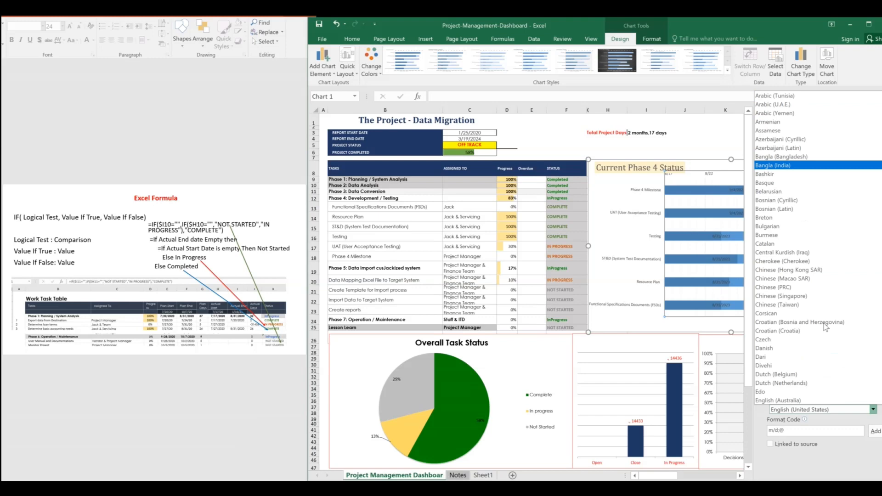
scroll(825, 327, down, 8)
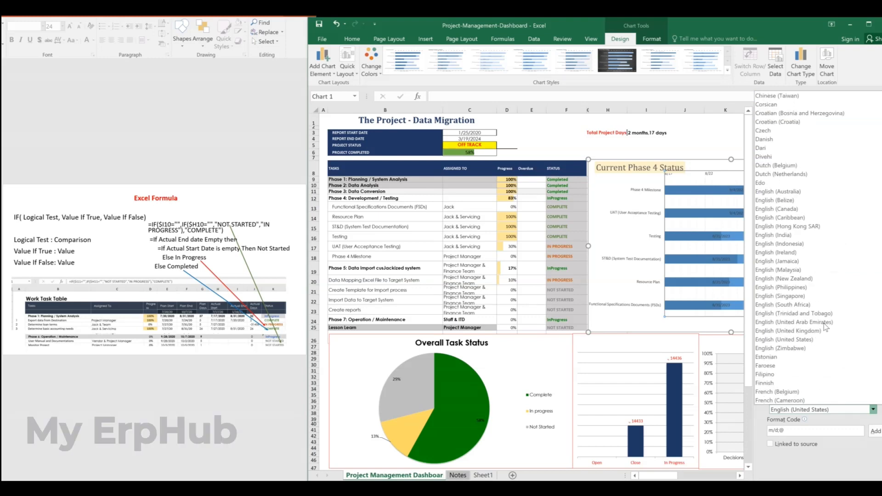
scroll(826, 328, down, 2)
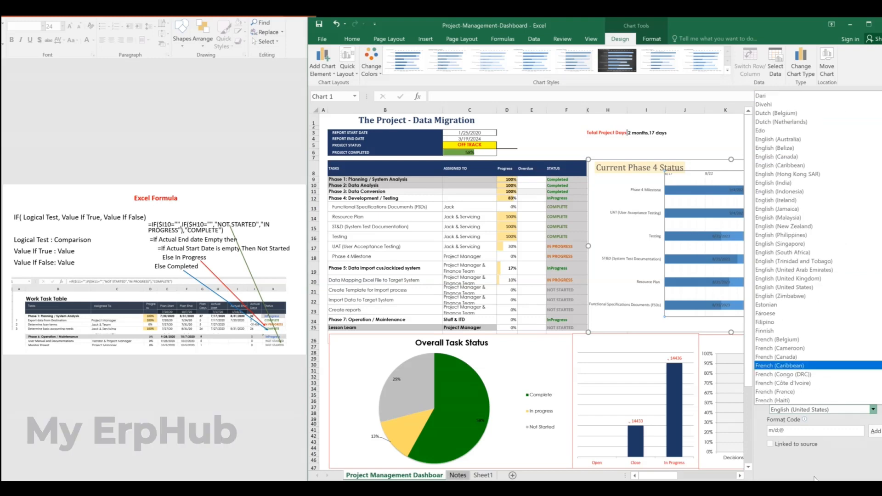
click(842, 455)
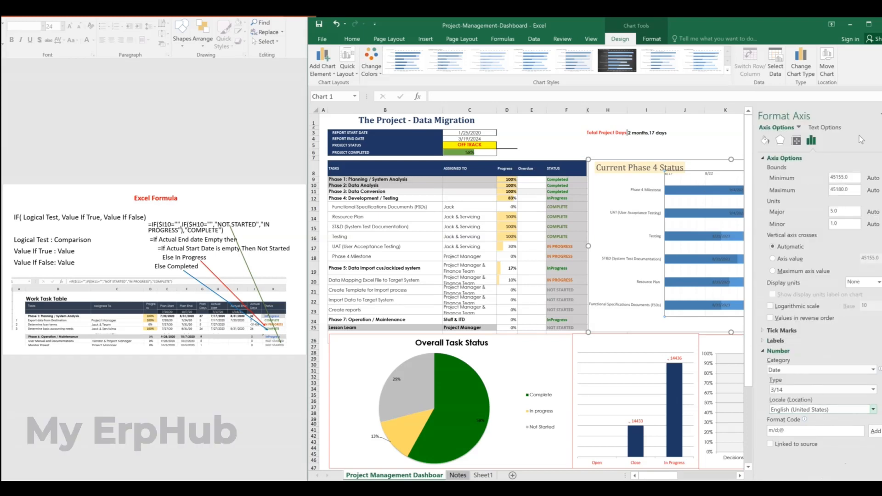
Step: Set the gap width of the Phase 4 chart's Plan Start series to 135%
click(723, 192)
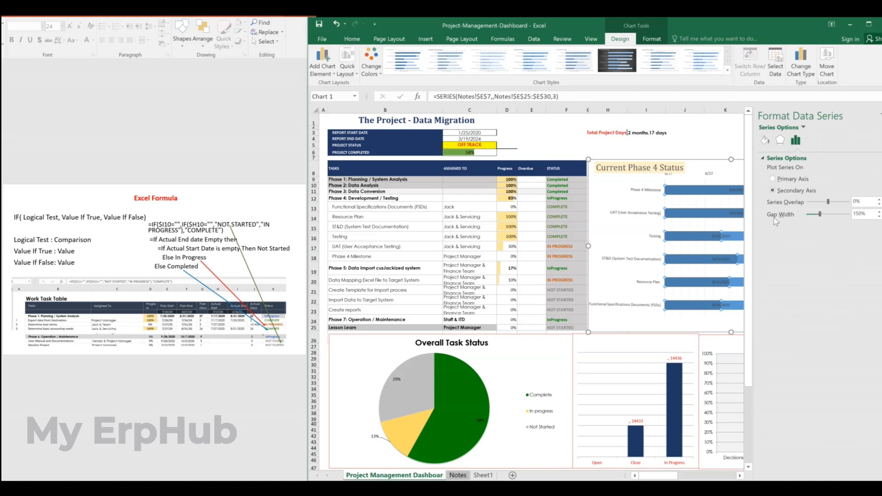
drag(752, 219, 803, 223)
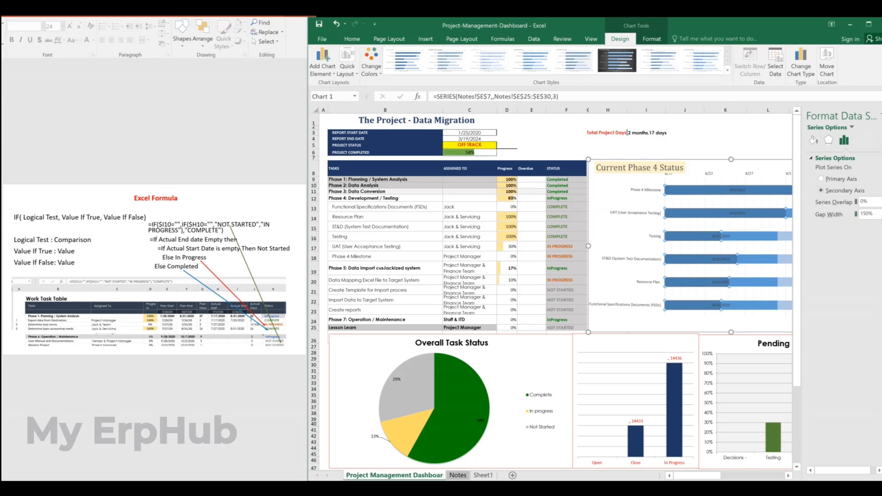
click(881, 217)
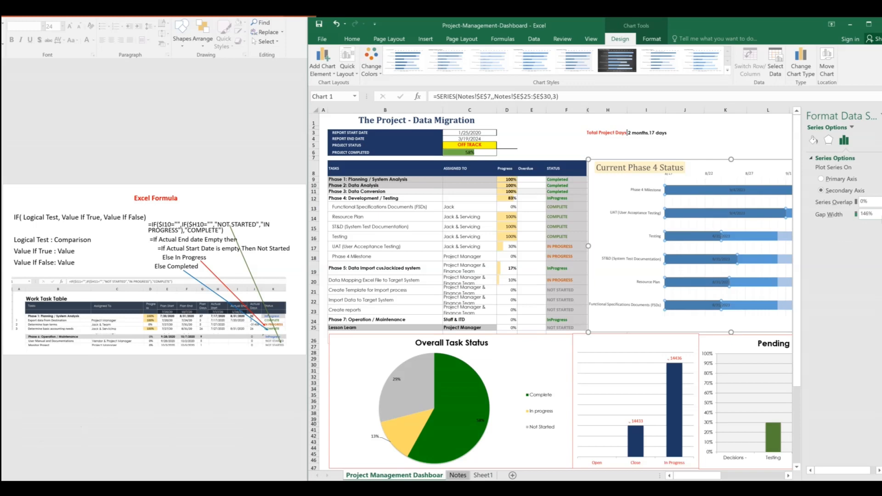
click(881, 218)
click(881, 218)
click(881, 218)
click(881, 217)
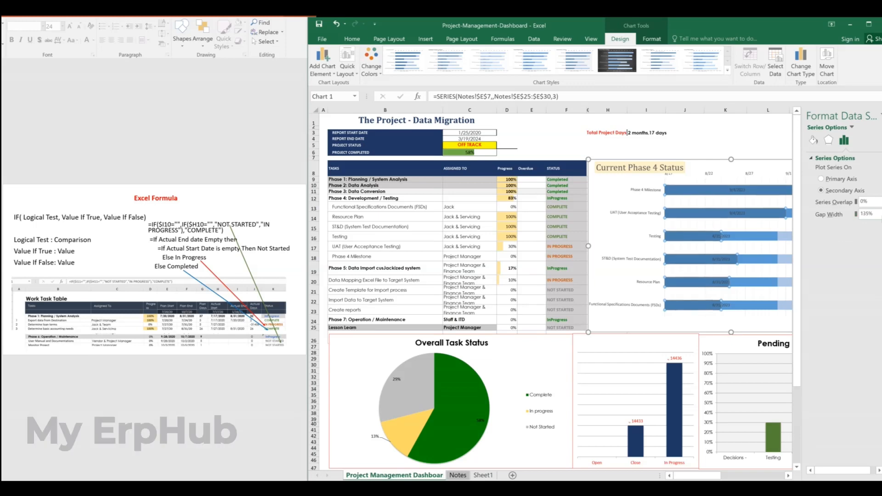
Step: Try a 50% gap width on the Phase 4 chart's Plan Start series, and restore the gap width to 135%
click(881, 217)
drag(874, 213, 833, 210)
text(50)
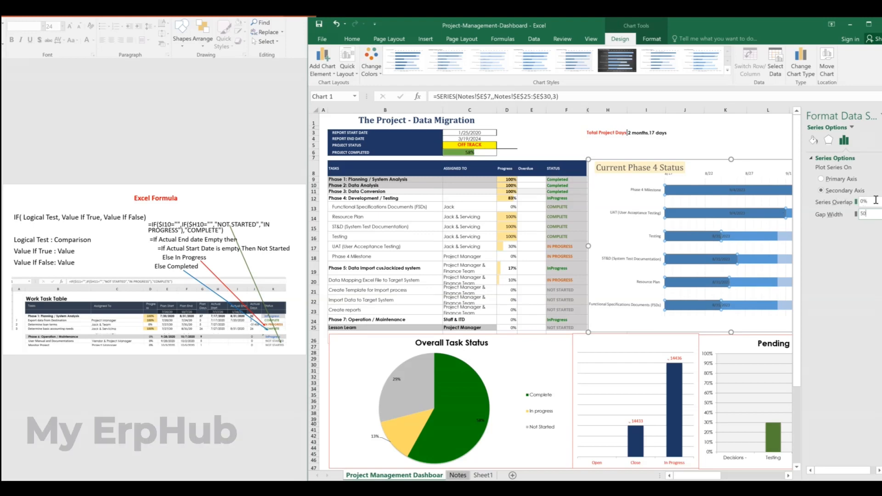
key(Return)
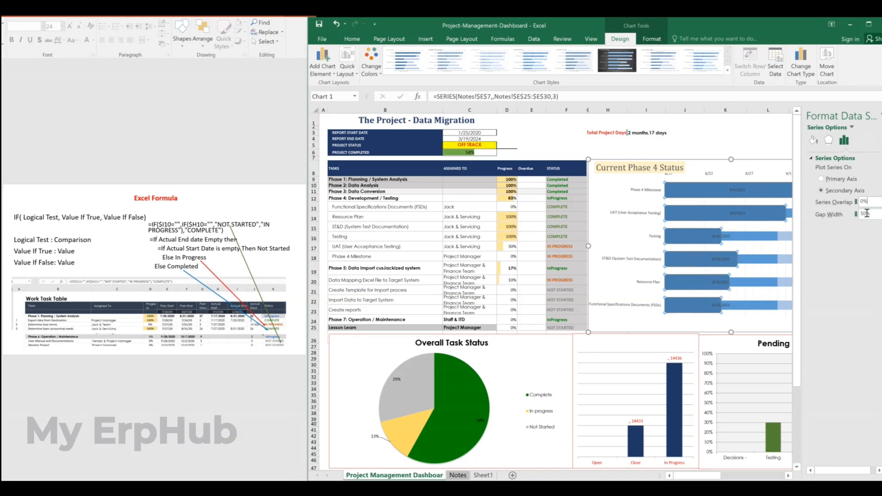
drag(870, 213, 852, 213)
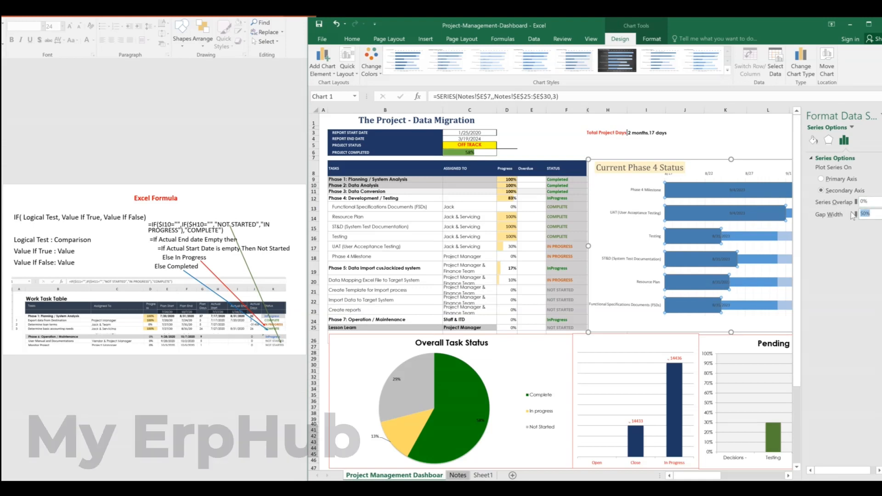
text(135)
click(879, 201)
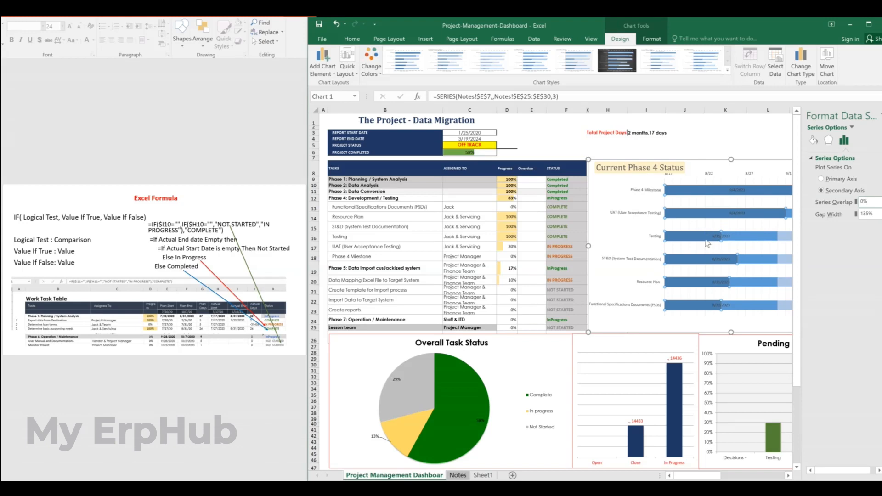
Step: Examine the Phase 4 chart's Plan Days and Plan Start bars and the formatting options of the date labels on them
mouse_move(706, 240)
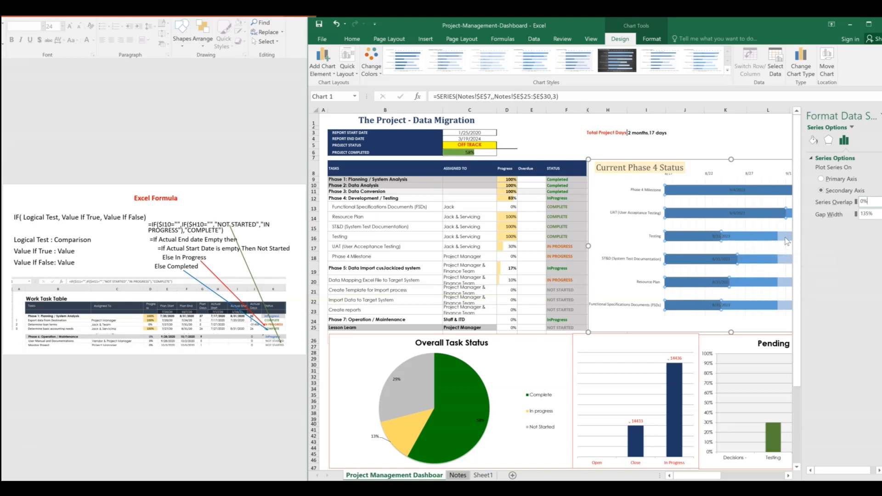
mouse_move(787, 242)
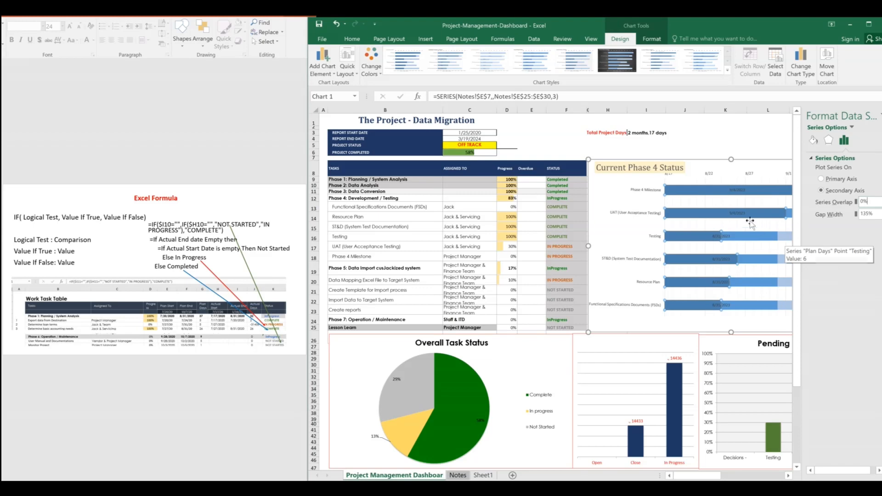
click(738, 213)
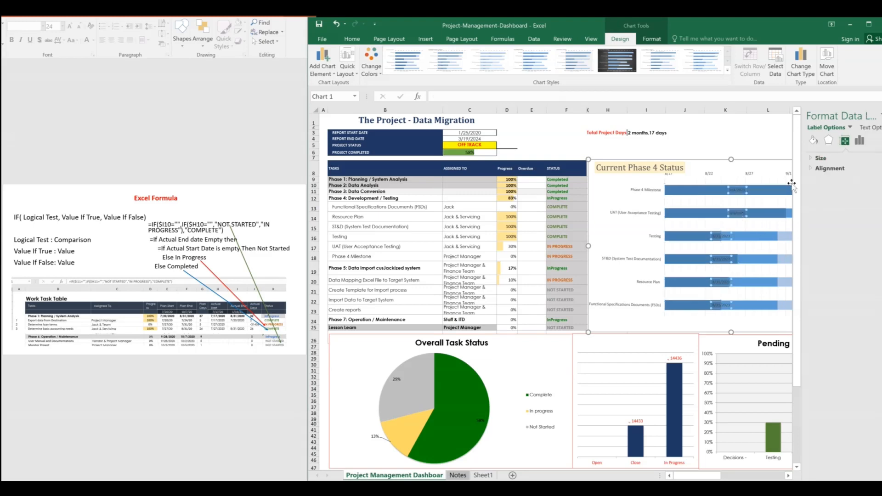
click(696, 193)
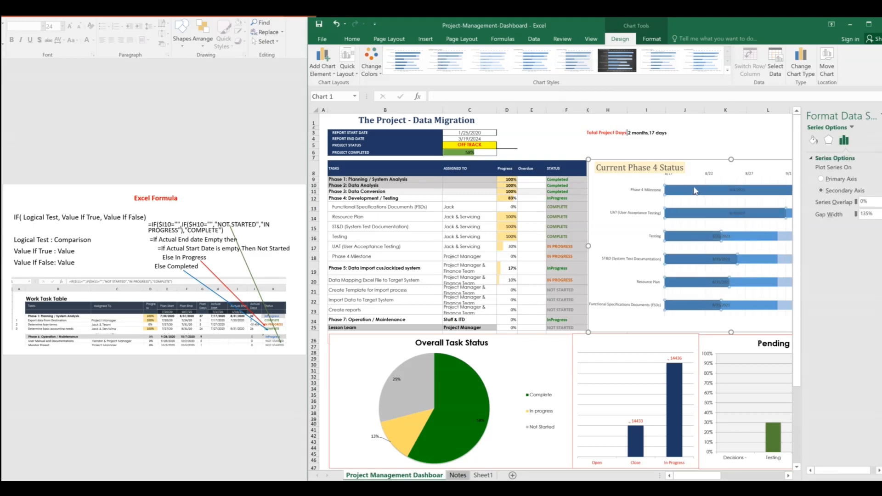
click(755, 163)
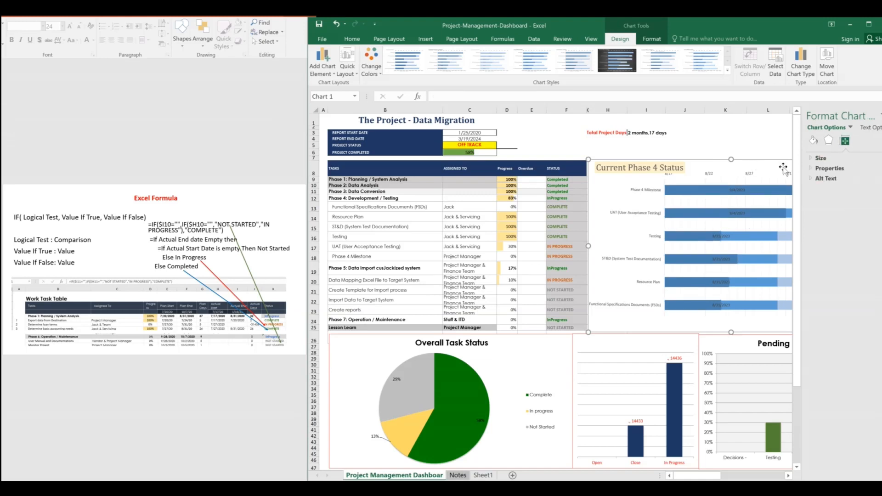
click(741, 192)
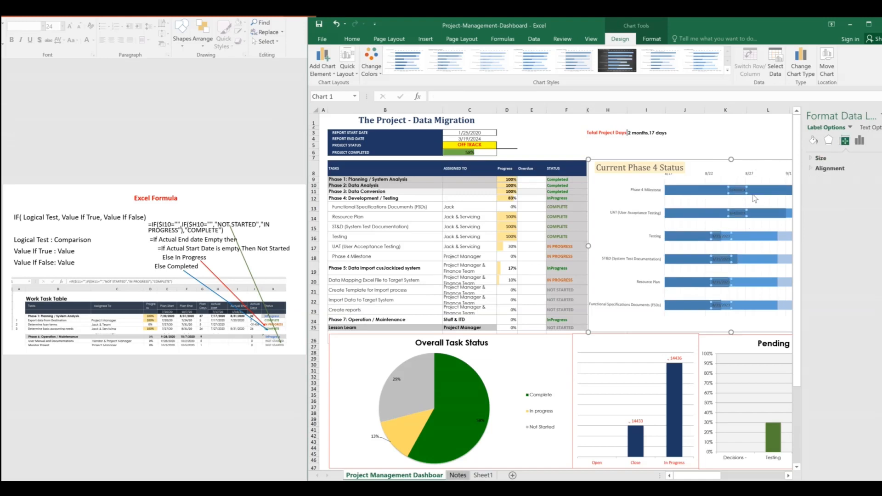
mouse_move(753, 197)
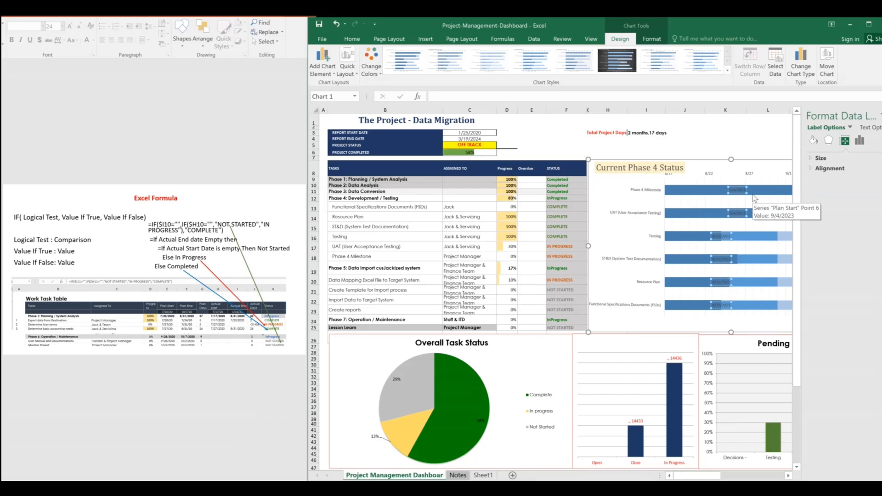
Step: Review the formatting options of the Phase 4 chart area and of its Plan Days series
click(851, 128)
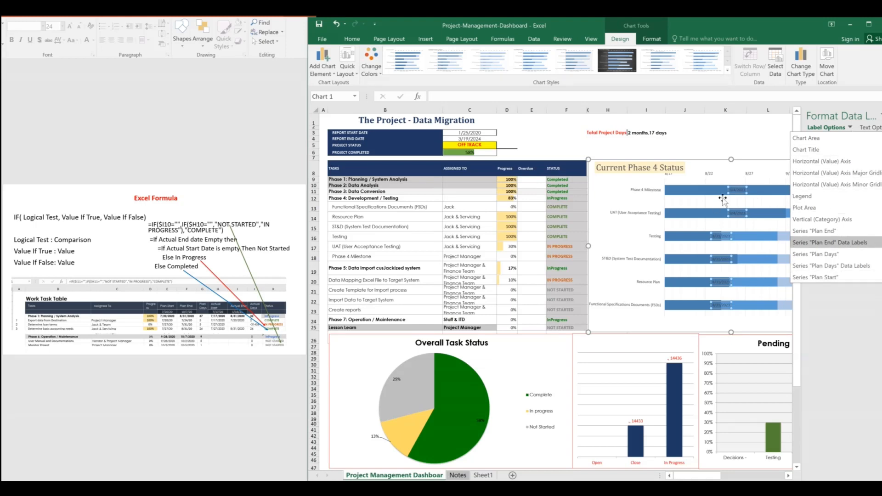
click(822, 137)
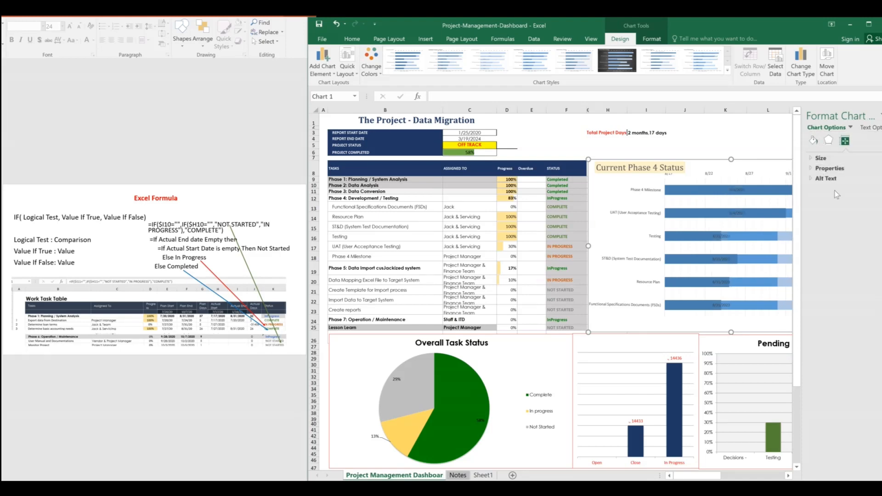
click(849, 128)
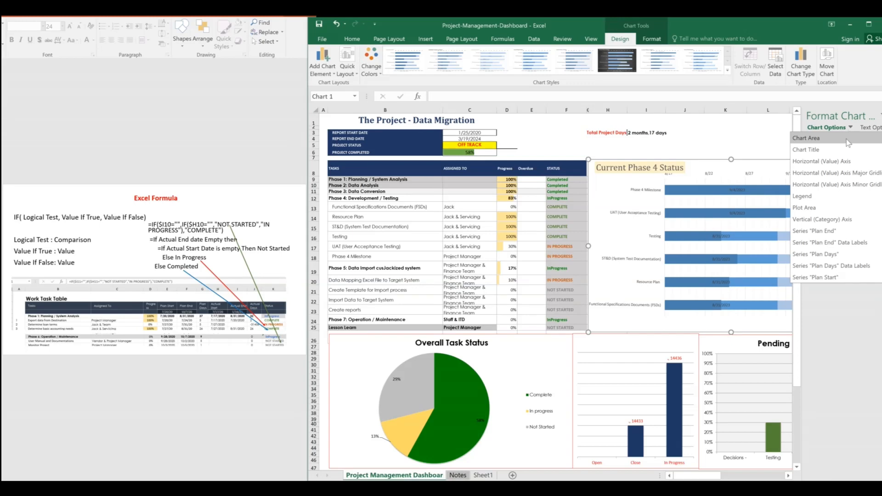
click(834, 255)
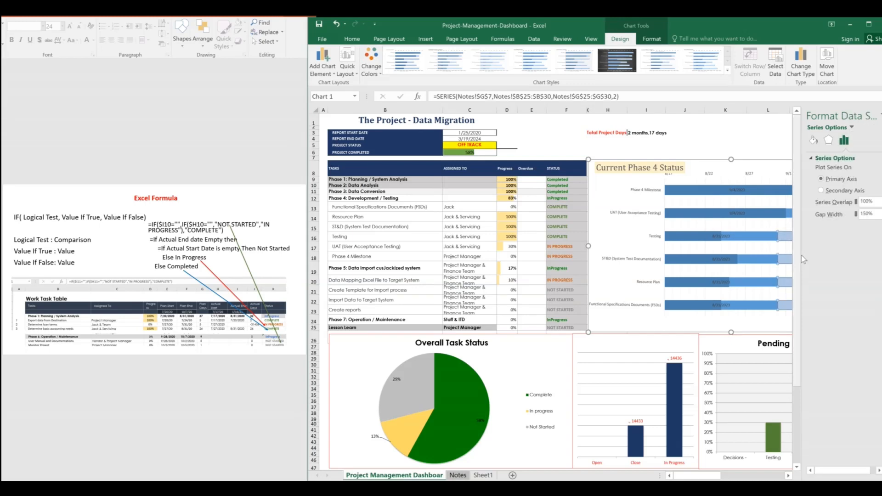
Step: Close the series formatting pane and select the whole Phase 4 chart
drag(803, 259, 830, 256)
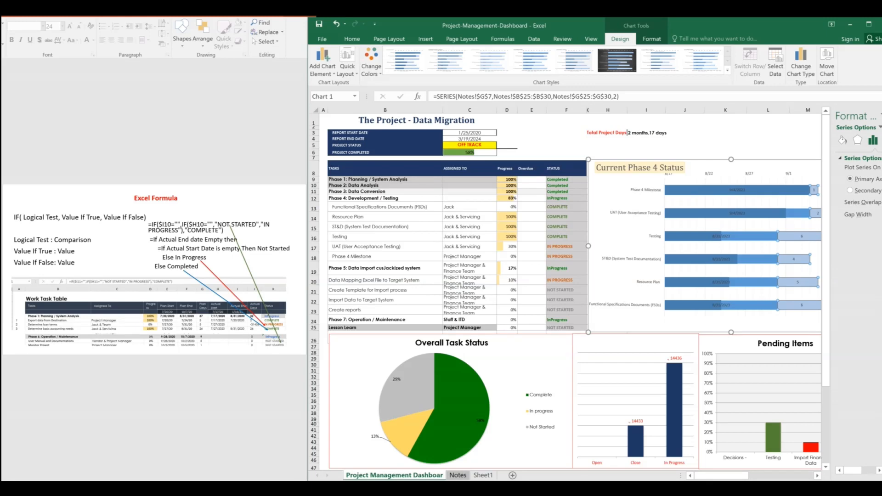
click(881, 116)
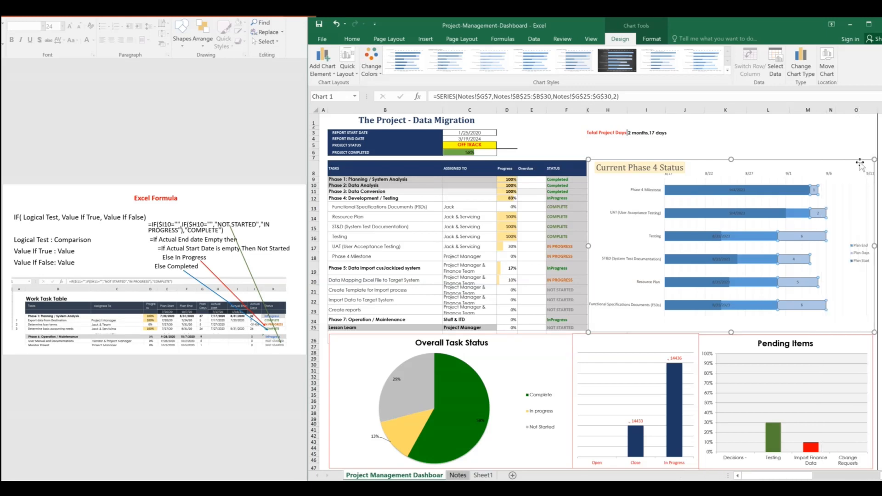
click(859, 162)
right_click(859, 162)
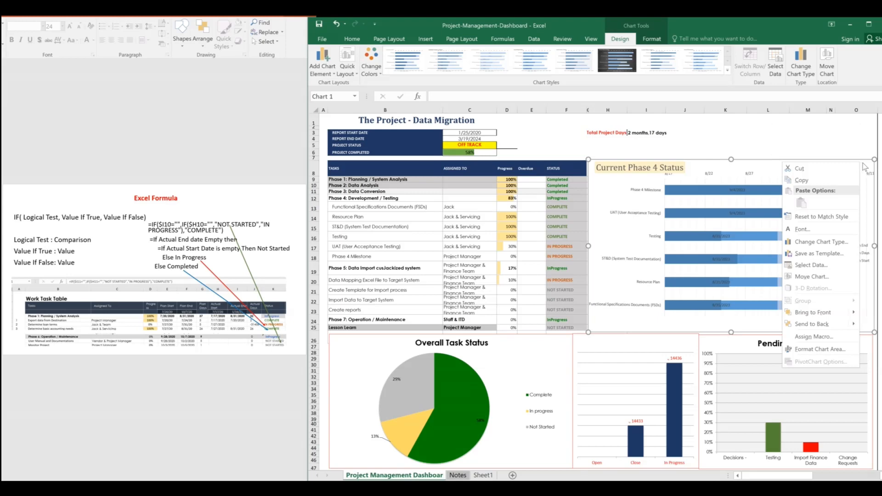
click(861, 167)
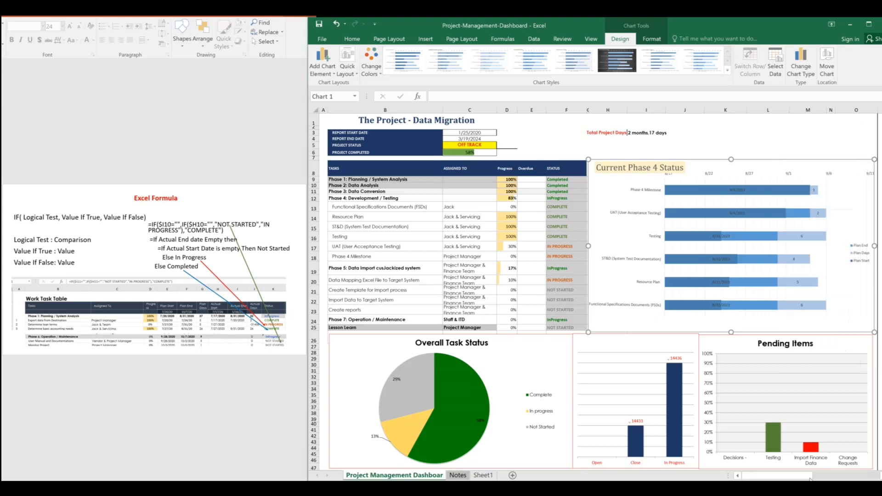
Step: Try removing and re-adding the Phase 4 chart's title, and undo both changes to restore Current Phase 4 Status
drag(810, 479, 835, 479)
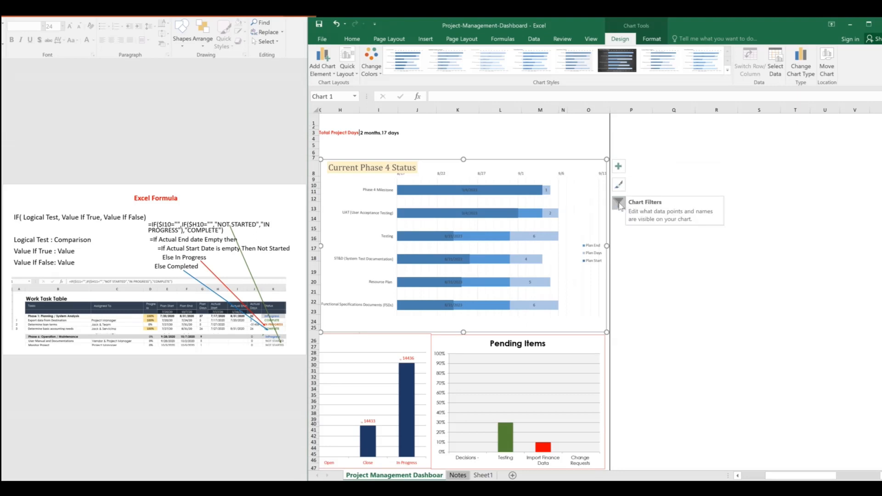
click(619, 167)
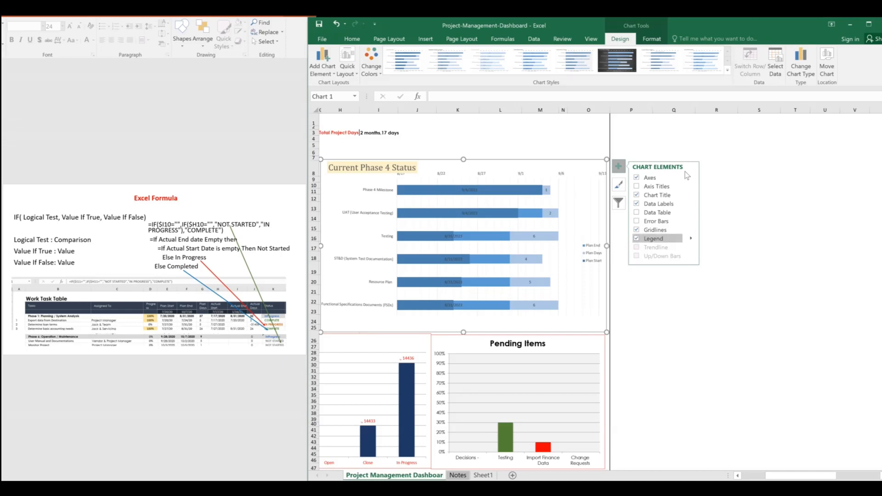
click(638, 196)
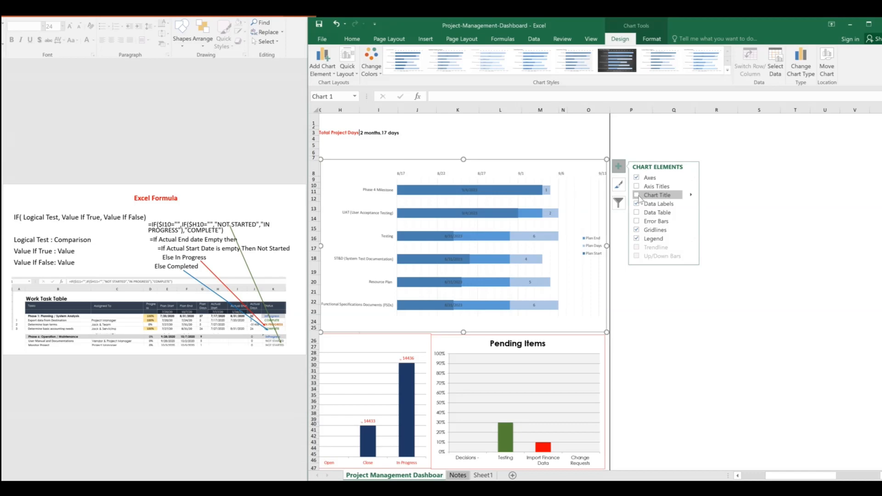
click(637, 196)
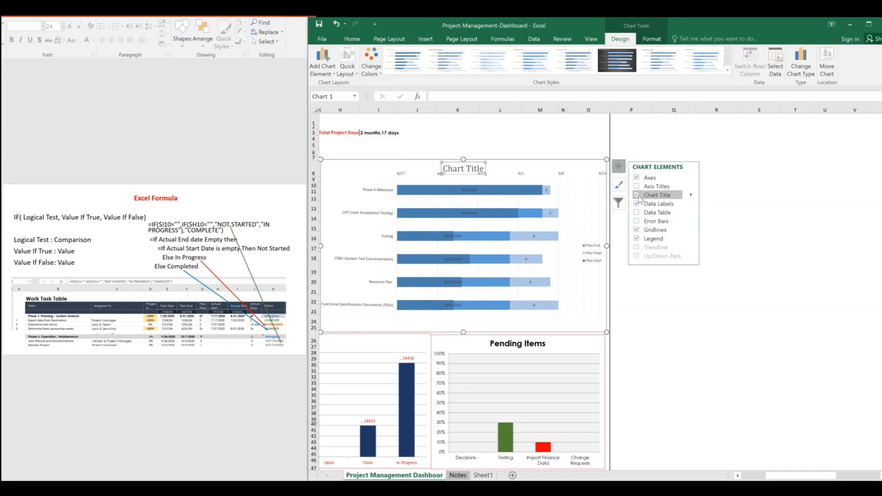
click(728, 220)
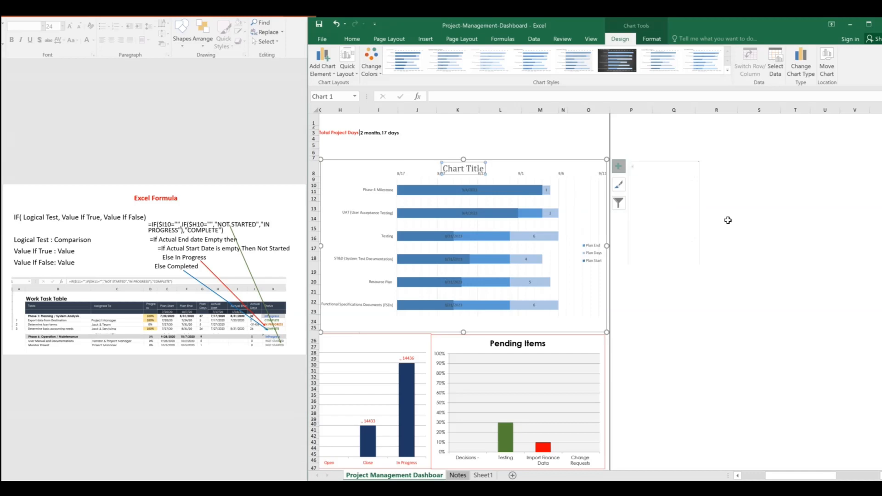
key(ctrl+z)
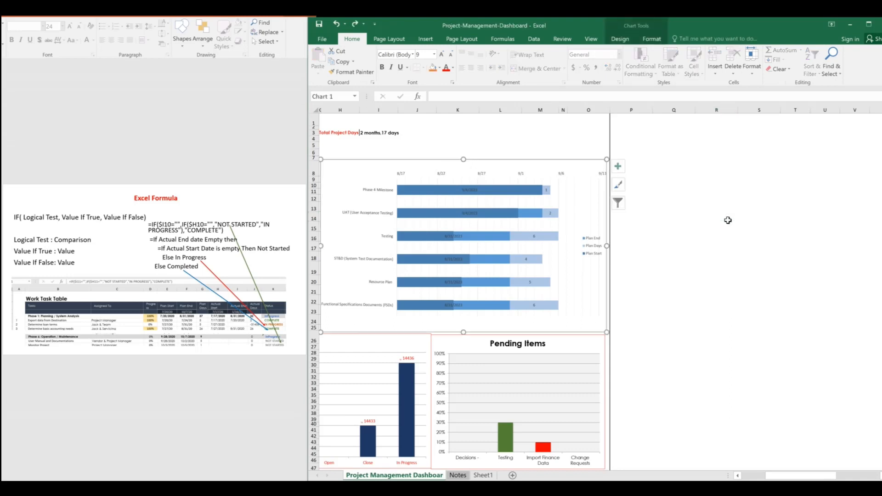
key(ctrl+z)
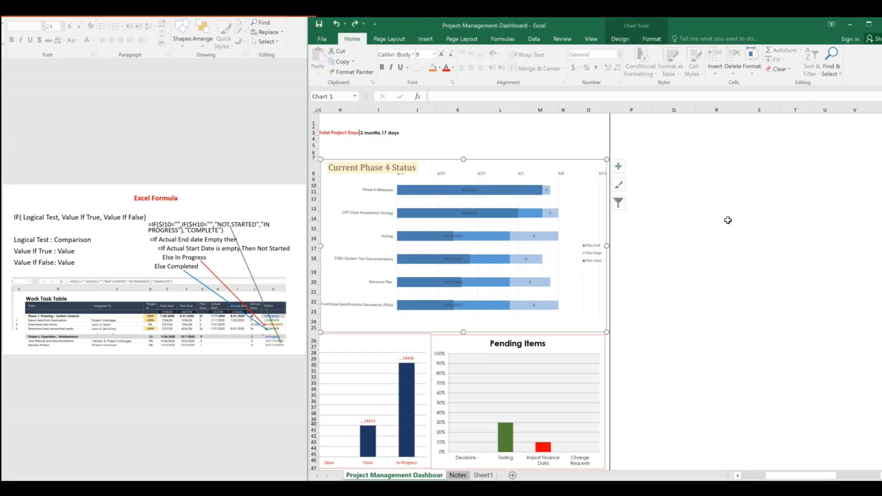
Step: Try a data table on the Phase 4 chart while turning the data labels off and on, and remove the table
click(623, 171)
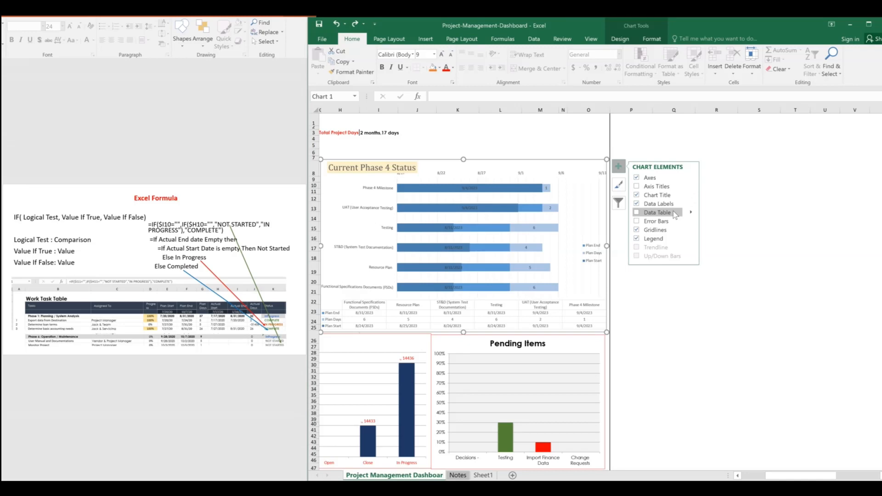
click(636, 213)
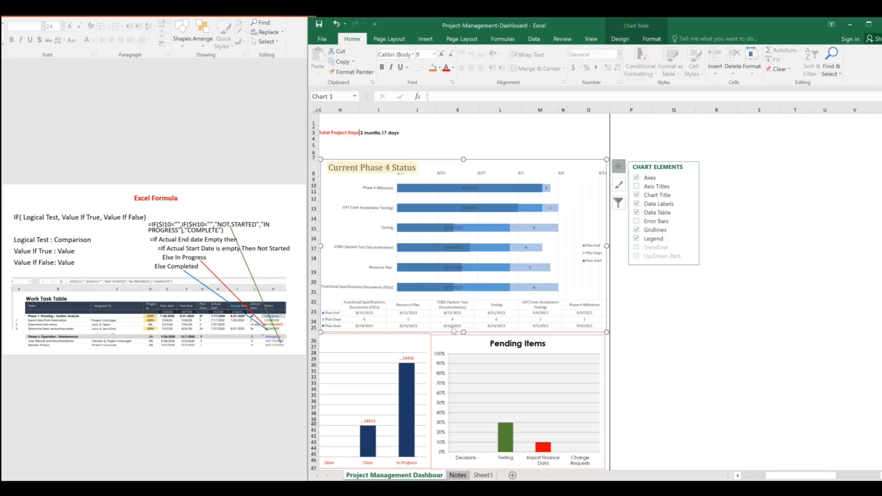
click(637, 204)
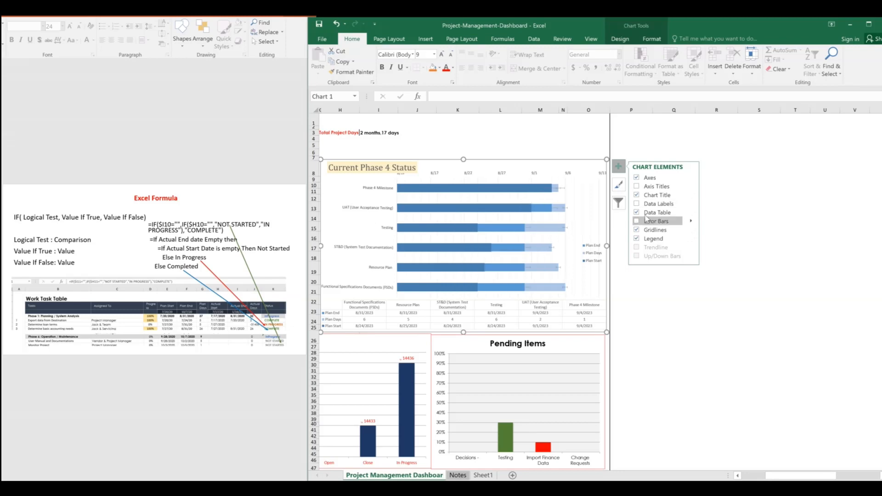
click(637, 205)
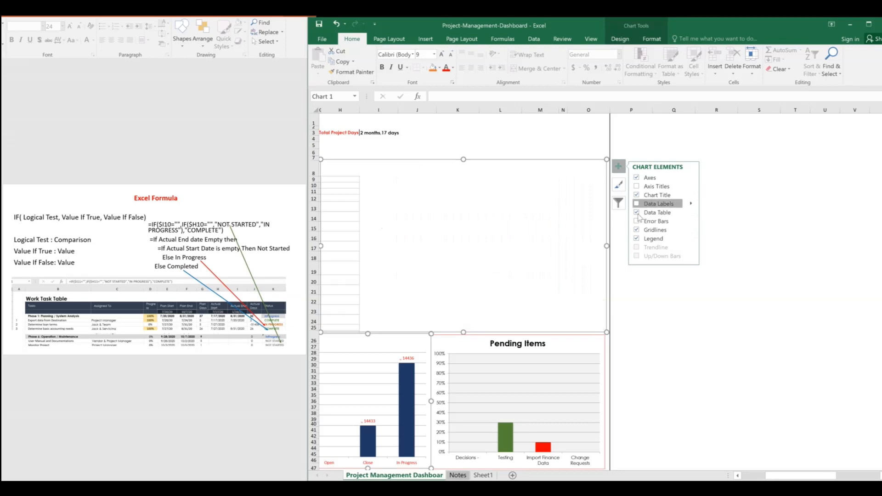
click(638, 214)
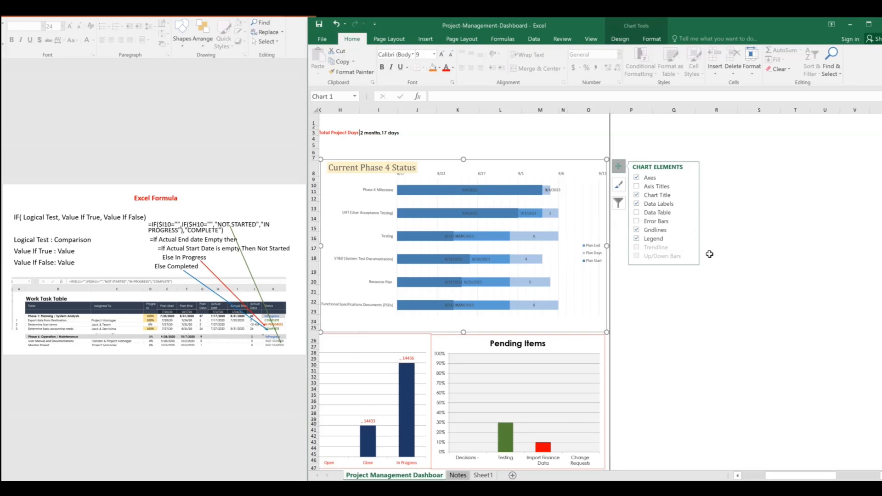
Step: Compare the Phase 4 chart with and without data labels, view the label position options, and turn the labels off
click(637, 205)
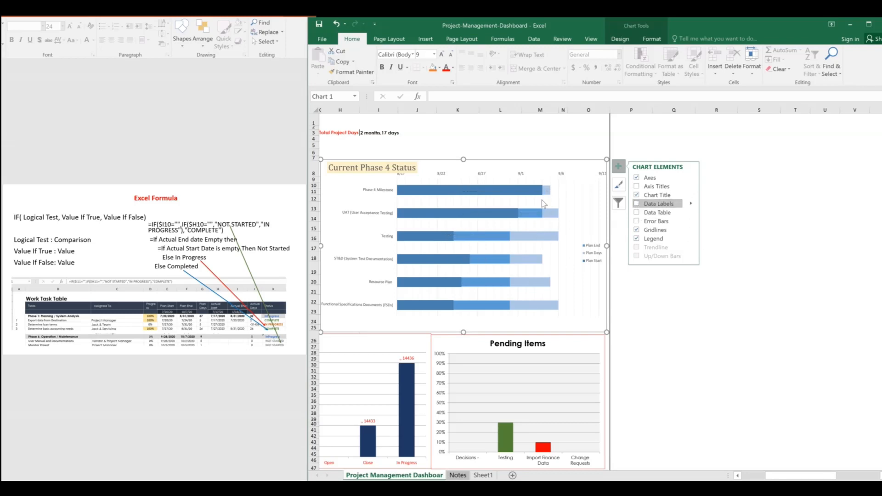
click(636, 205)
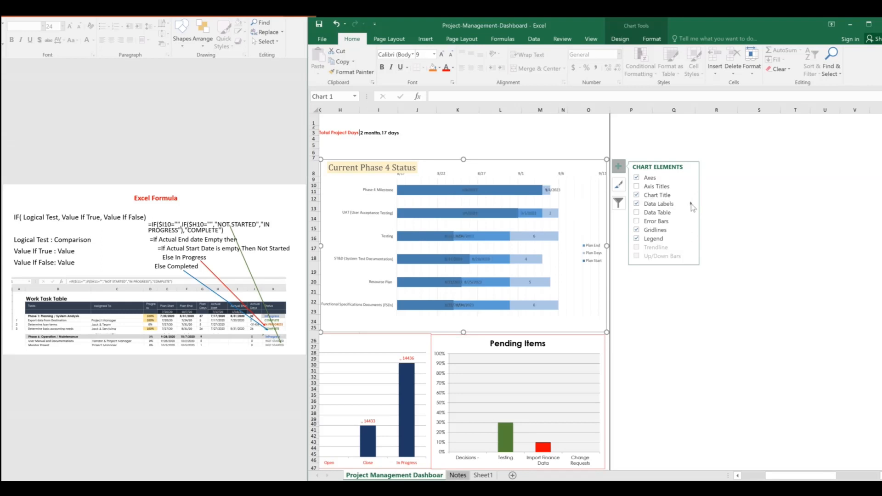
click(691, 205)
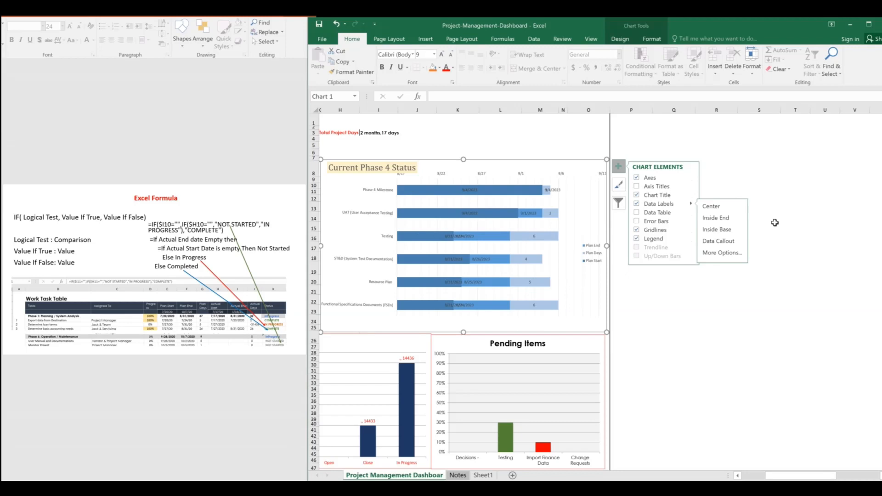
click(637, 204)
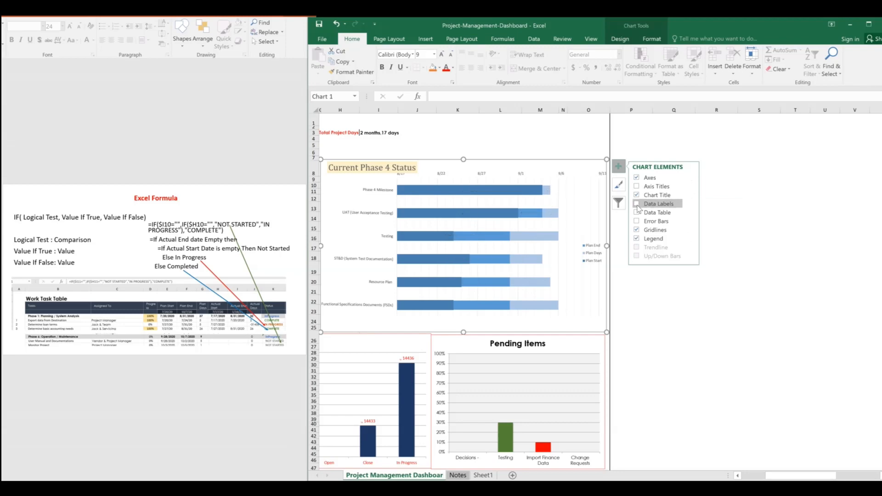
Step: Toggle the Phase 4 chart's data table, gridlines and legend to compare their effect, leaving the data table off and the legend on
click(637, 212)
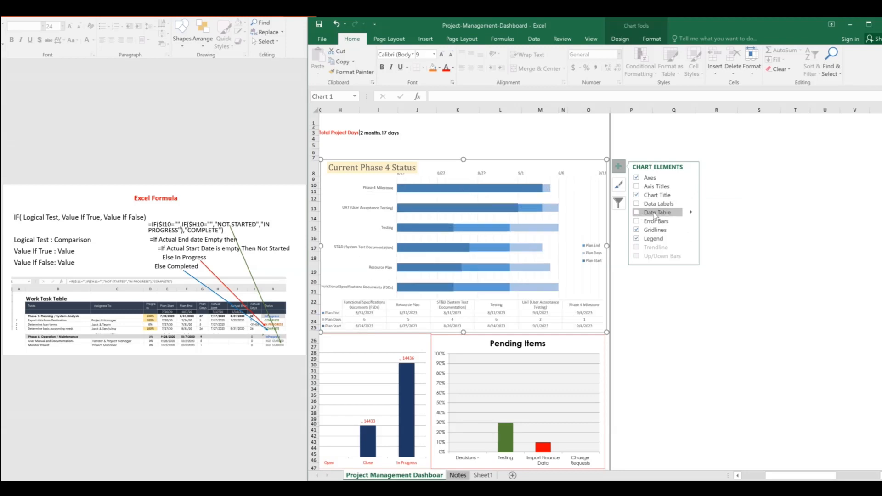
click(692, 214)
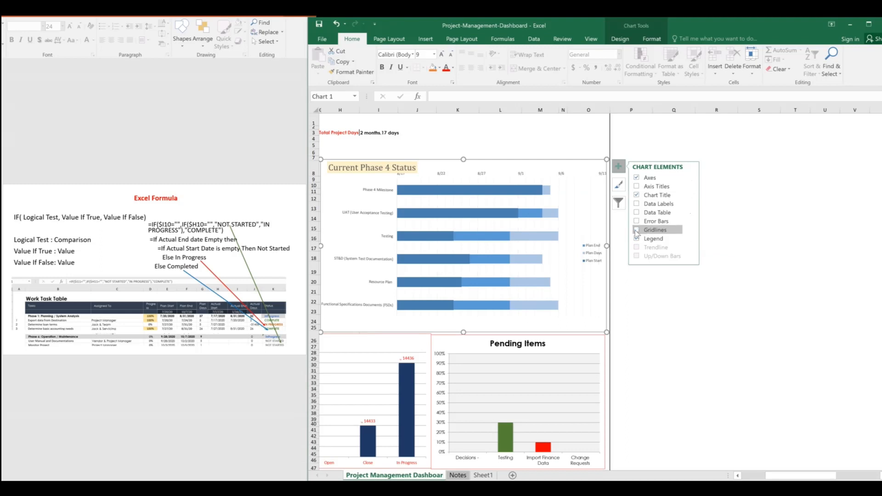
click(637, 230)
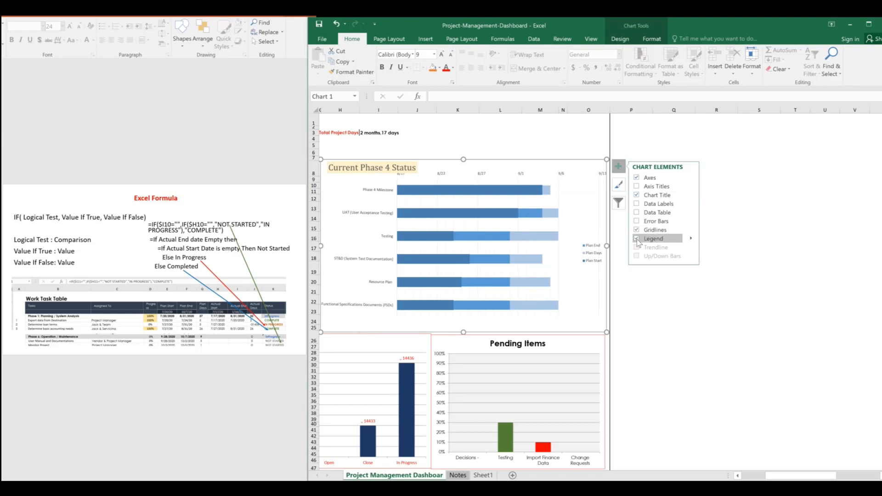
click(637, 239)
click(637, 239)
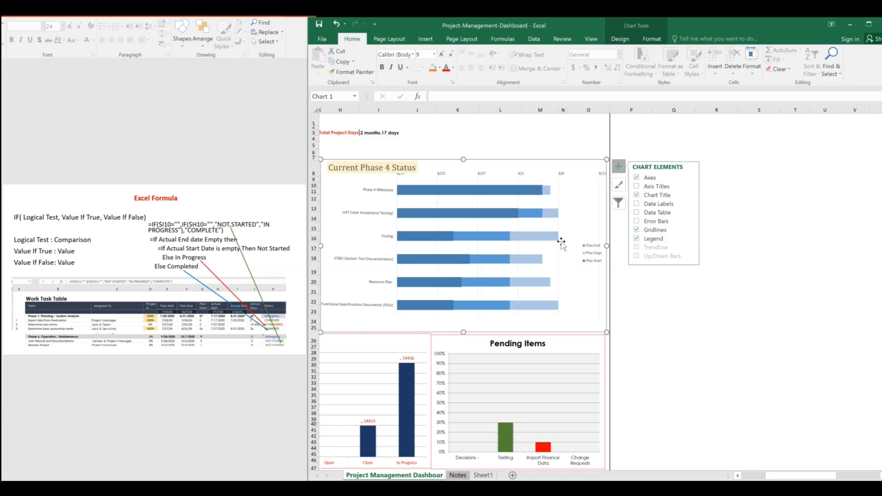
Step: Turn on the data labels of the Phase 4 chart and deselect it to view the whole dashboard
click(637, 205)
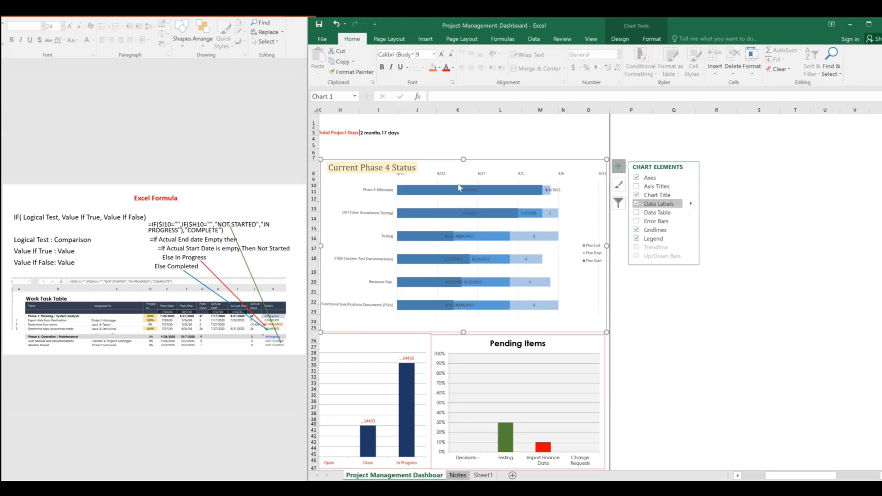
click(676, 328)
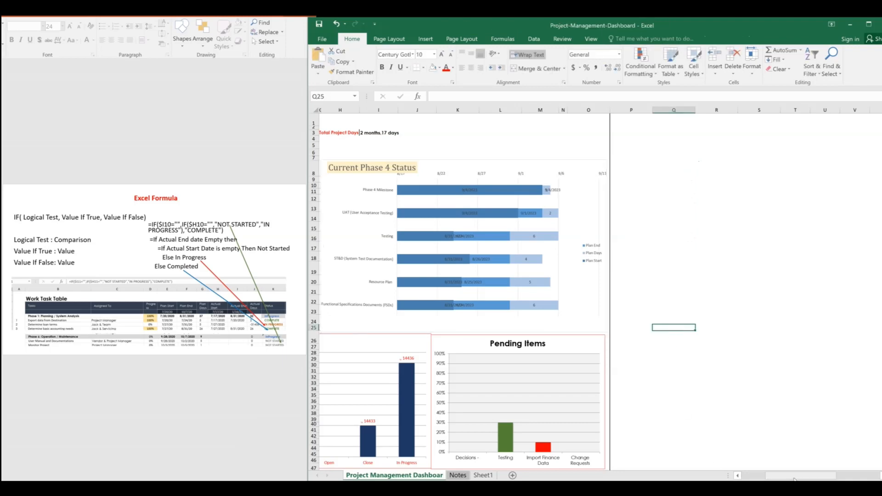
click(747, 479)
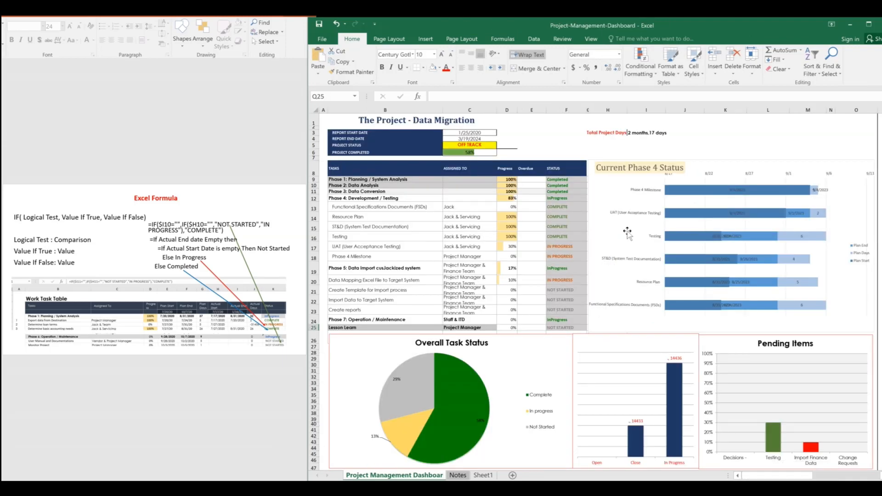
Step: Select the whole Phase 4 chart and look over its design and format options
right_click(730, 161)
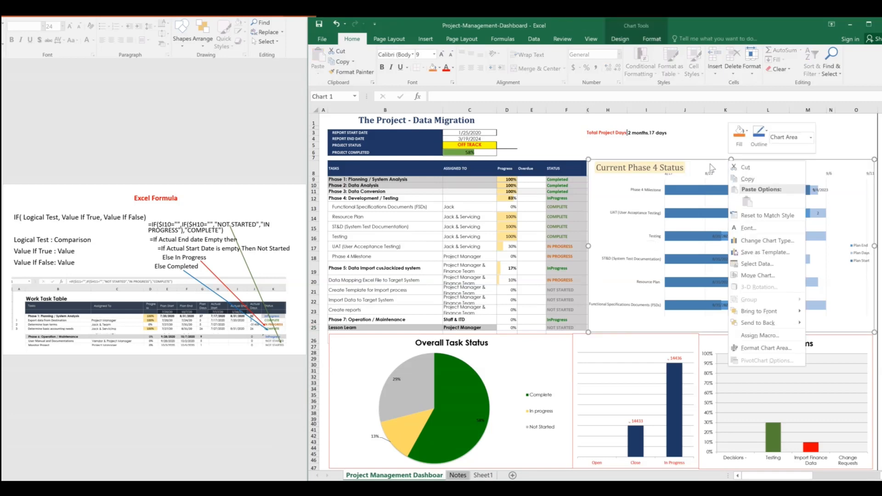
click(711, 165)
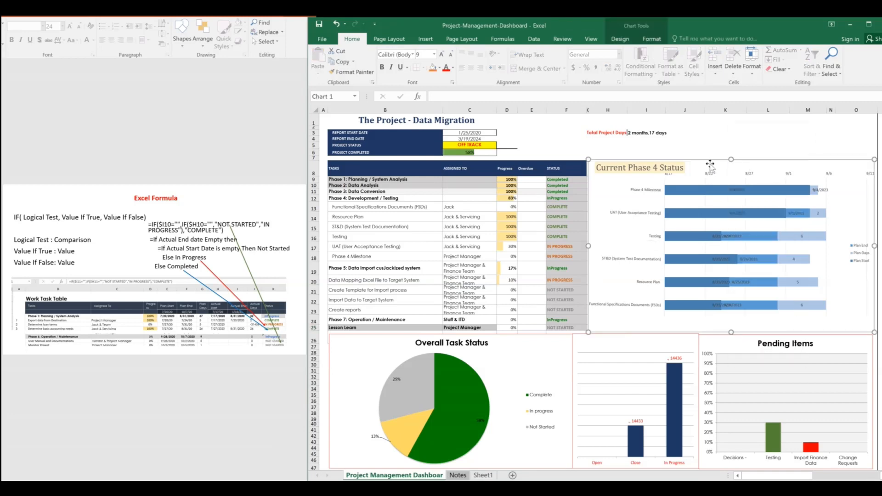
click(620, 39)
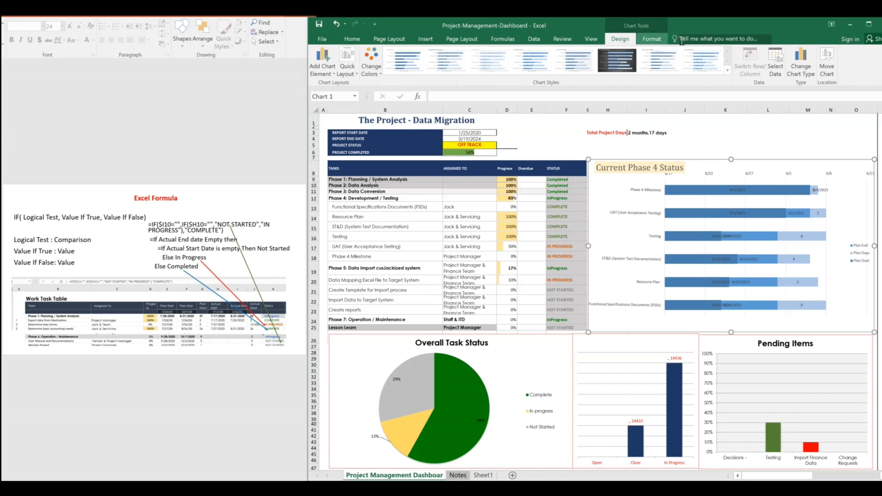
click(661, 40)
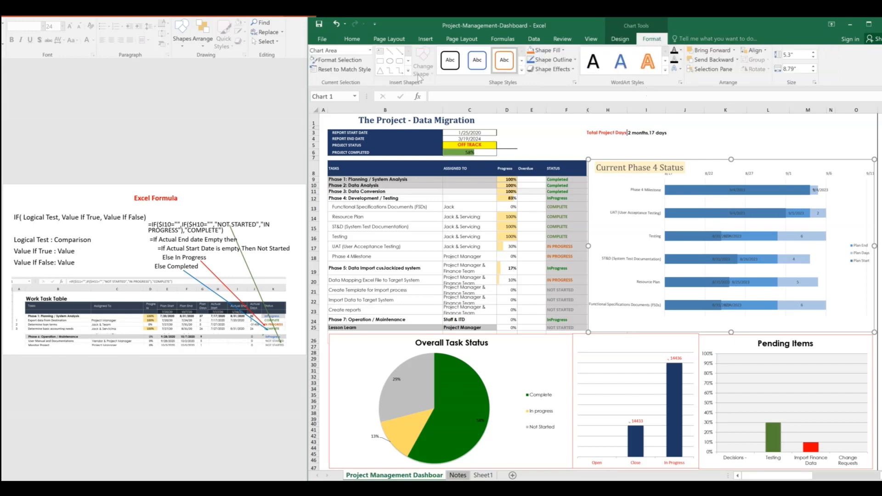
Step: Apply the second chart style to the Phase 4 chart and delete its lower date axis
click(621, 40)
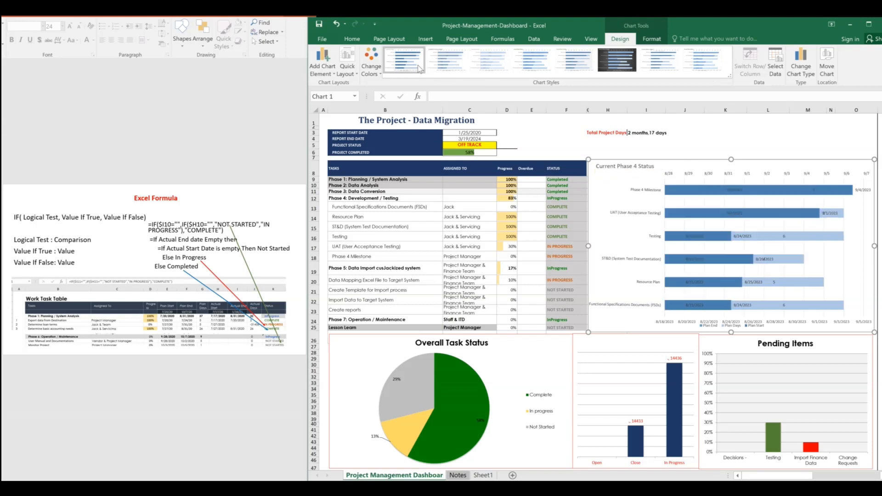
click(457, 68)
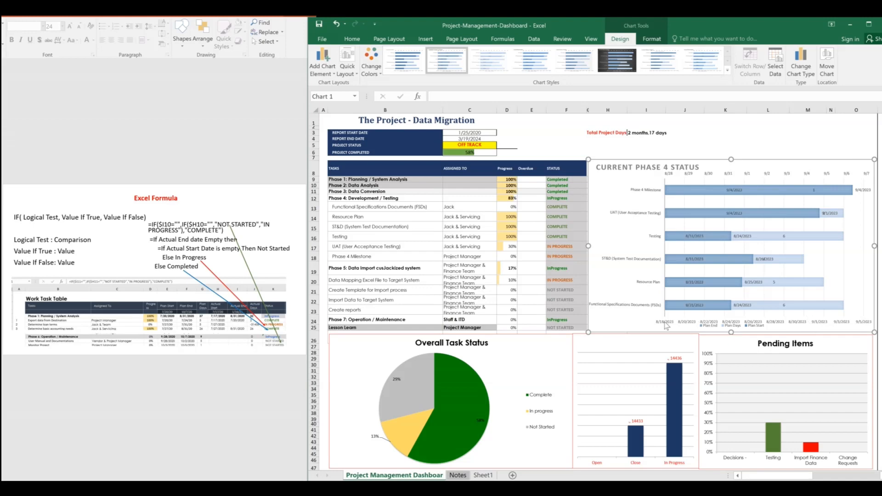
click(665, 324)
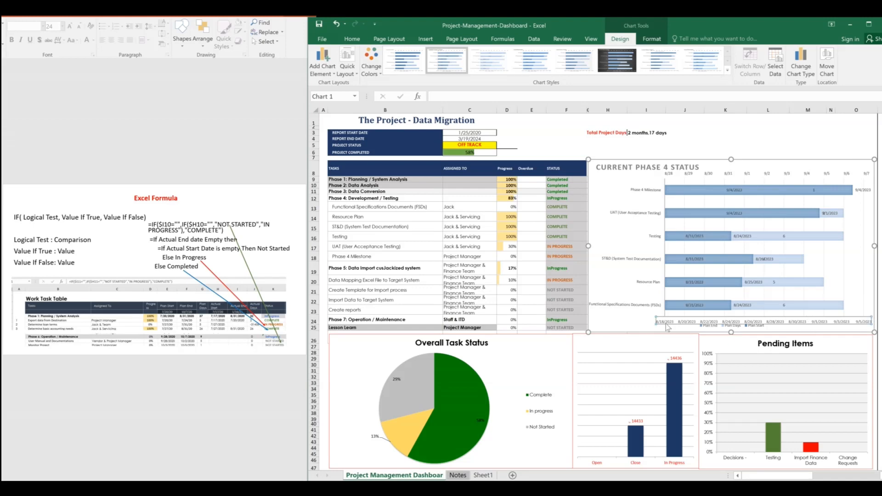
key(Delete)
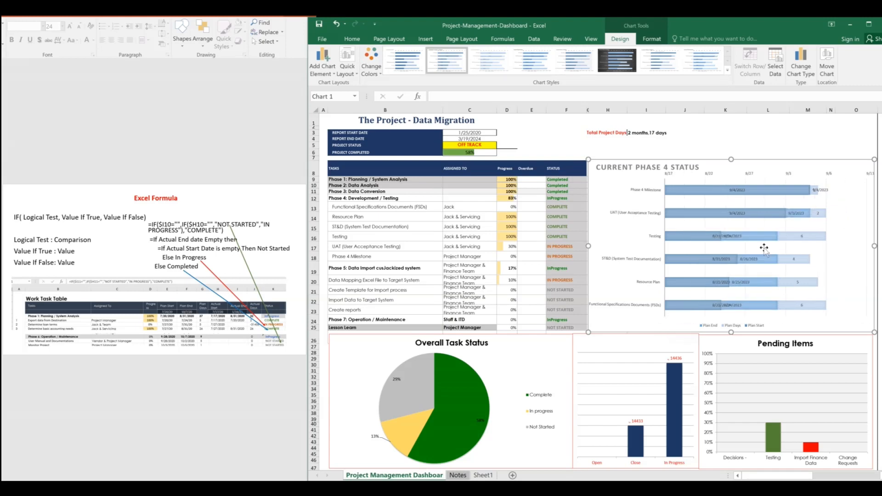
Step: Open the Phase 4 chart's chart type settings and try toggling the secondary axis for Plan Start, Plan End and Plan Days
click(803, 74)
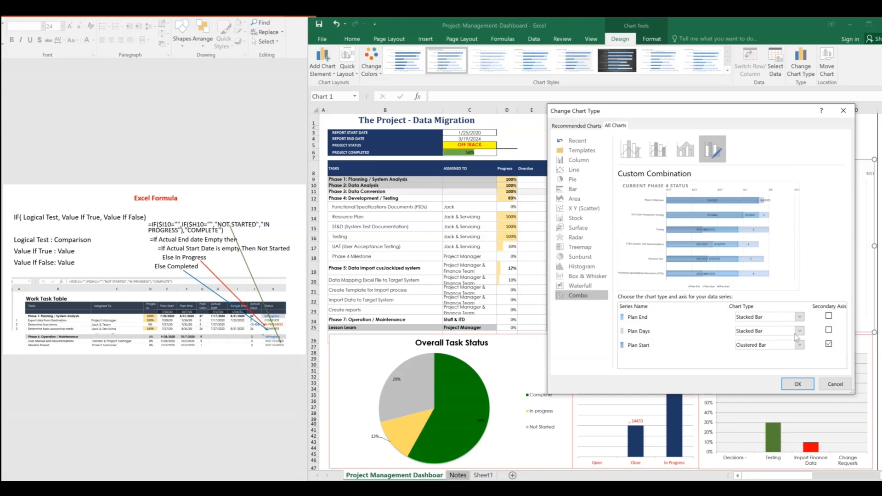
click(829, 344)
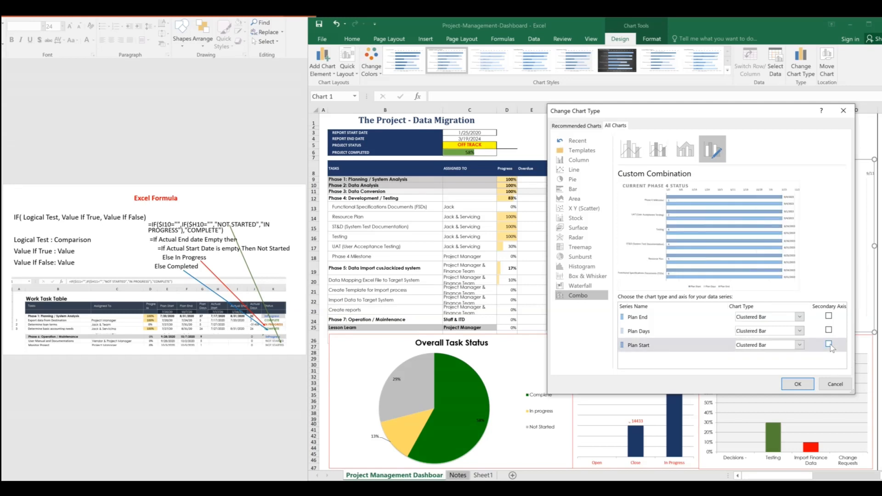
click(829, 344)
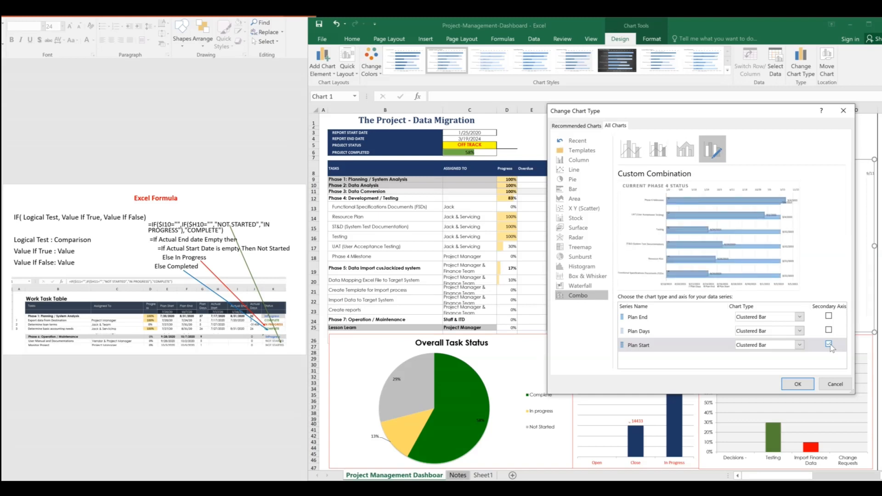
click(829, 316)
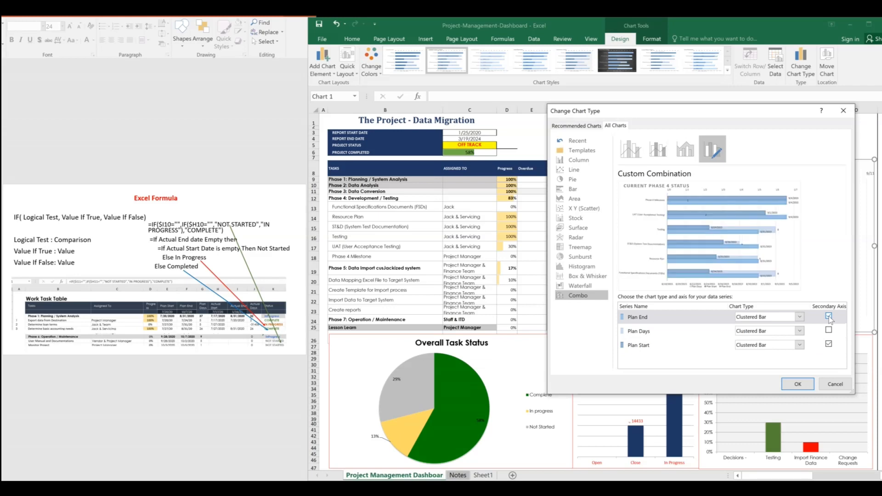
click(829, 316)
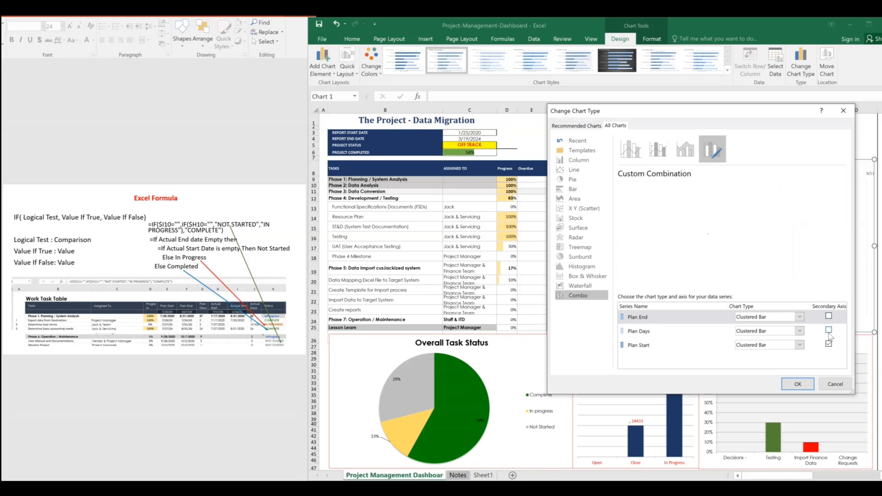
click(829, 330)
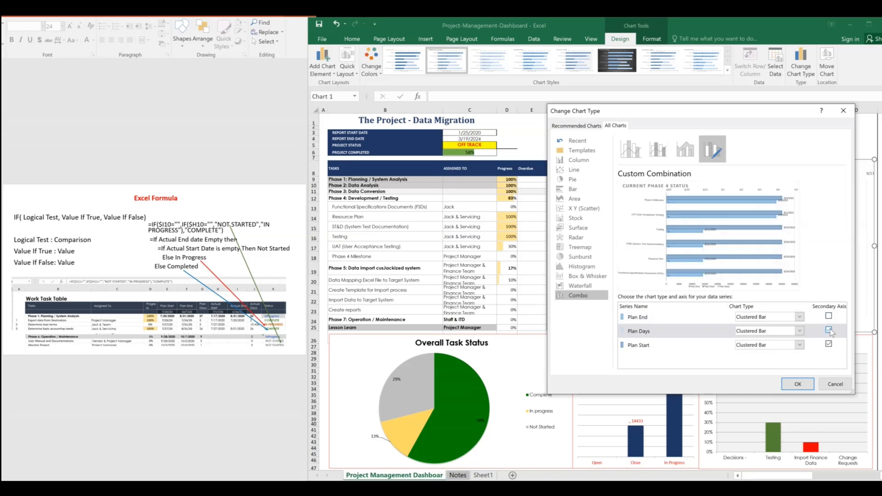
click(829, 331)
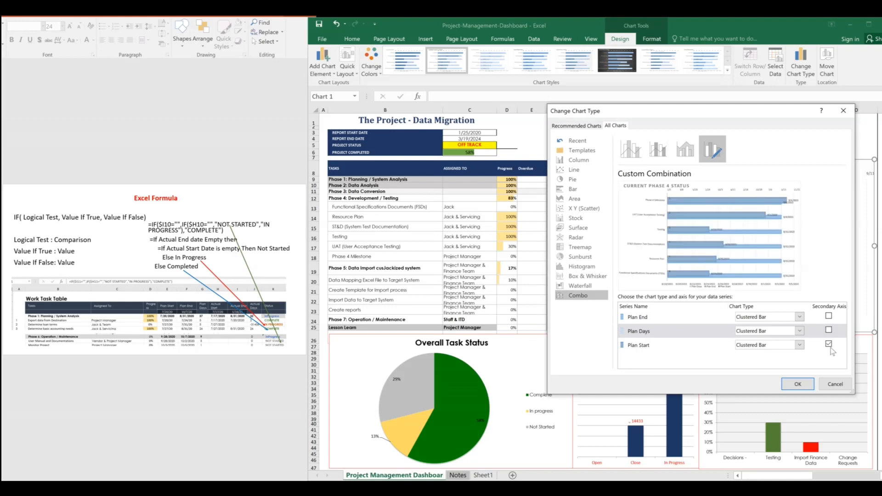
Step: View the chart types available for Plan Start, keep Clustered Bar on the secondary axis and apply the custom combination
click(799, 345)
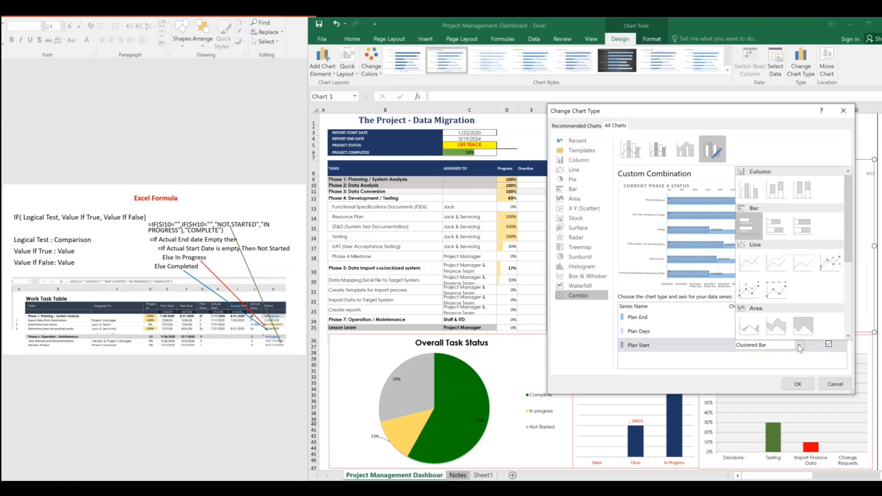
click(800, 346)
click(800, 346)
click(822, 370)
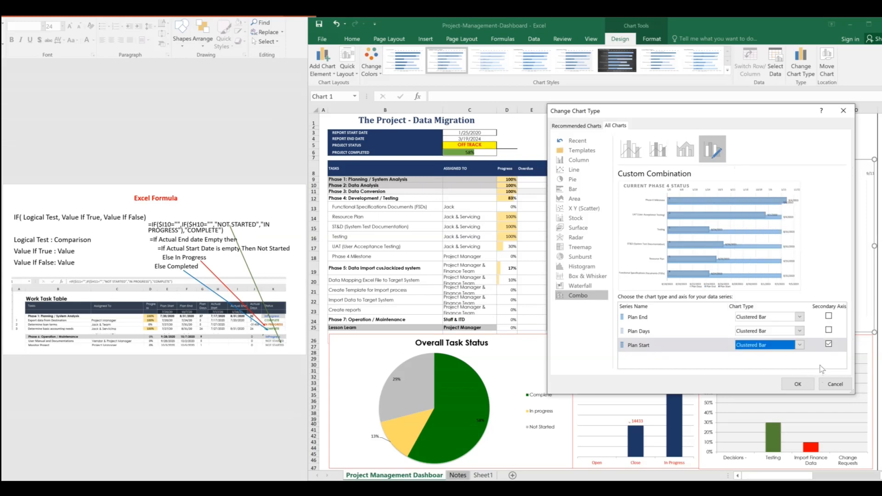
click(798, 384)
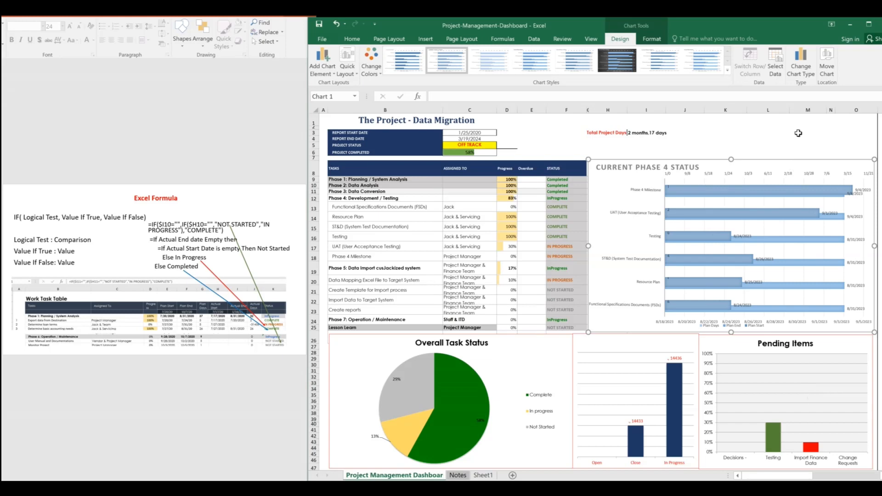
Step: Undo the Phase 4 chart's type change, axis deletion, chart style and added data labels
click(797, 133)
key(ctrl+z)
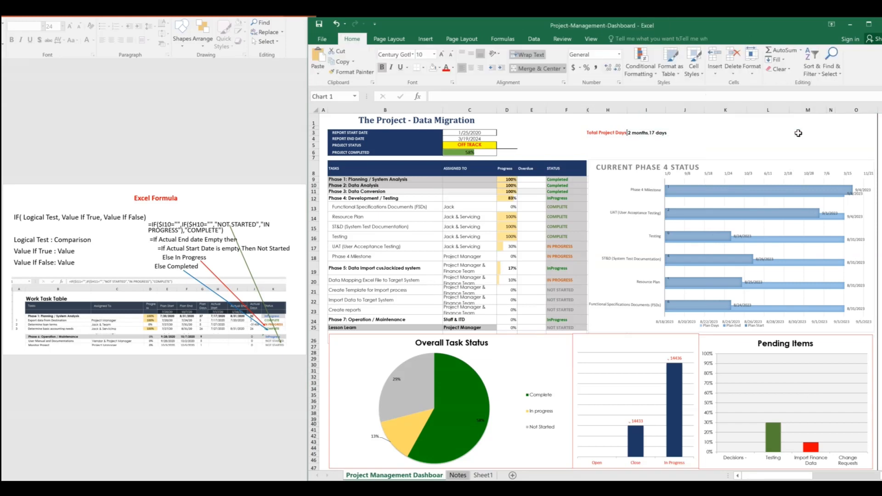
key(ctrl+z)
key(ctrl+z)
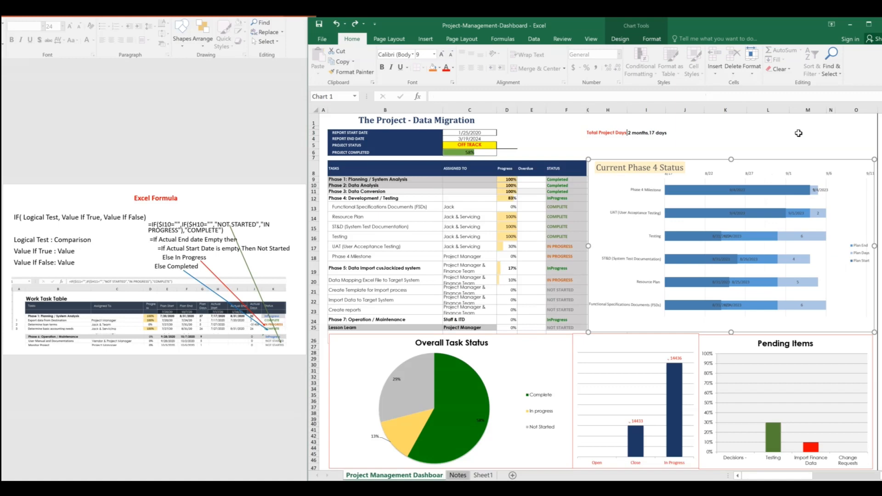
key(ctrl+z)
key(ctrl+z)
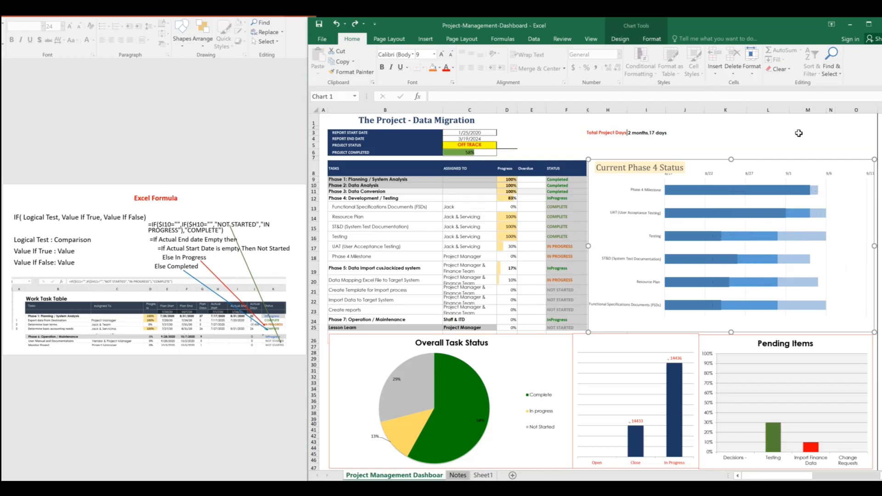
Step: Step back and forth through the undone Phase 4 chart changes to compare its data labels and data table
key(ctrl+y)
key(ctrl+y)
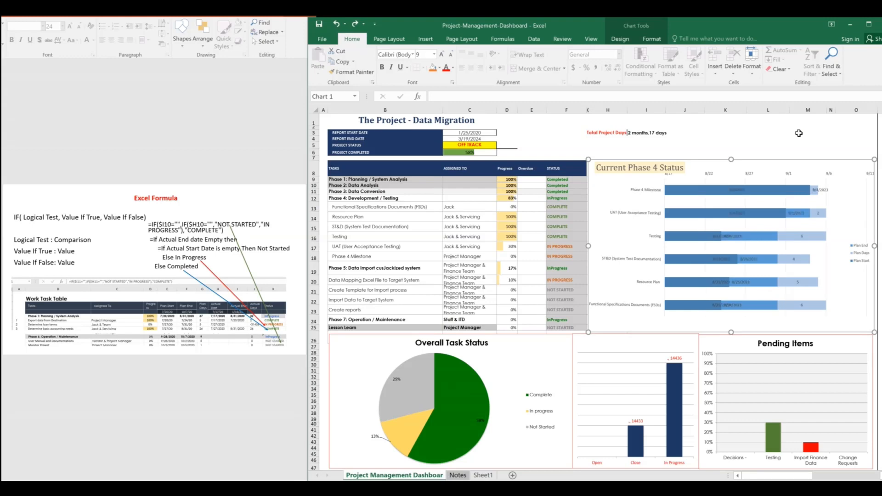
key(ctrl+z)
key(ctrl+y)
key(ctrl+y)
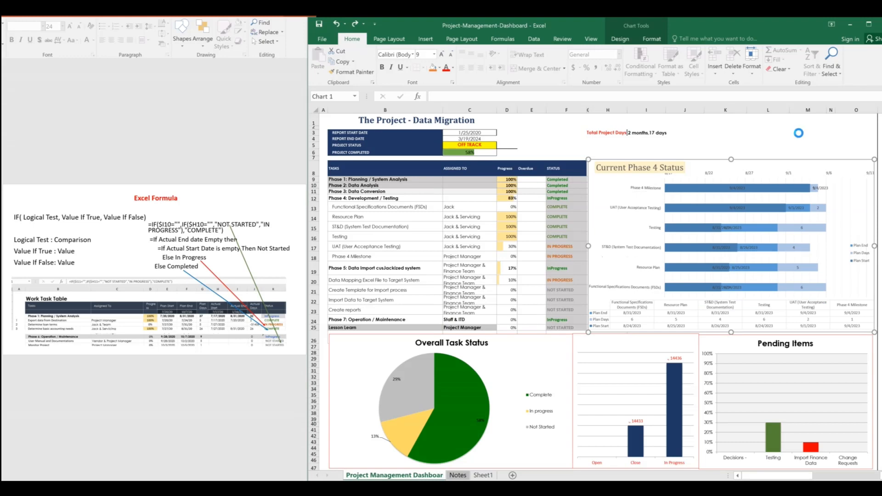
Step: Undo the Phase 4 chart's data table and data label changes back to its earlier labelling
key(ctrl+z)
key(ctrl+z)
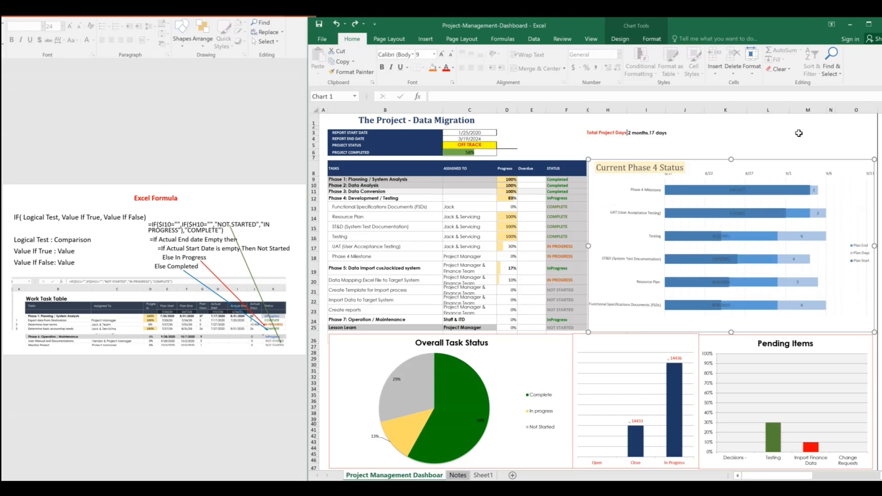
key(ctrl+z)
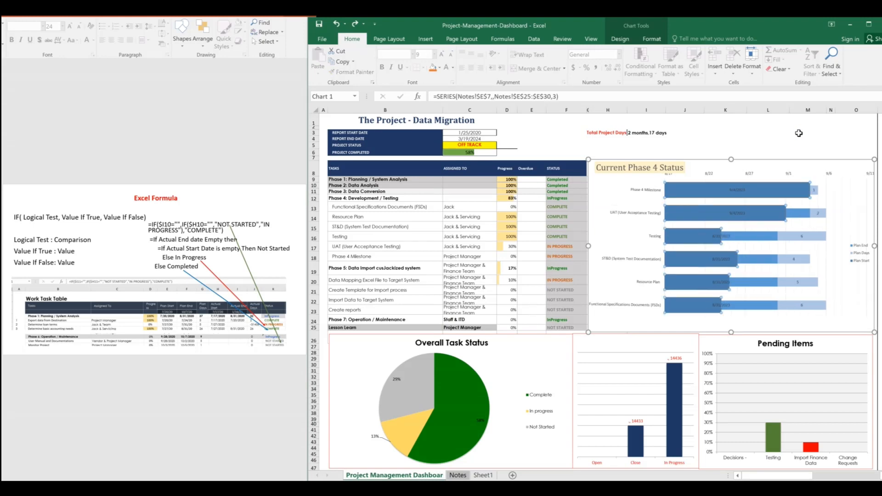
key(ctrl+z)
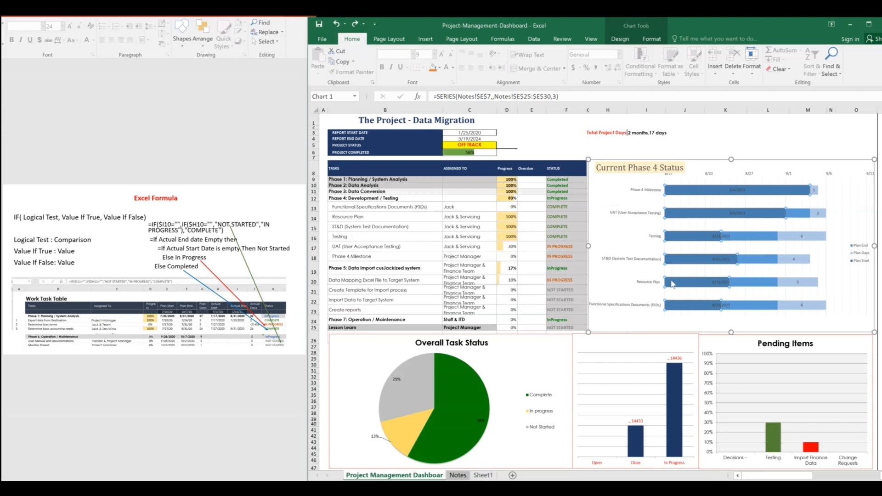
Step: Select the Overall Task Status pie chart and locate the command for inserting pie or doughnut charts
click(552, 378)
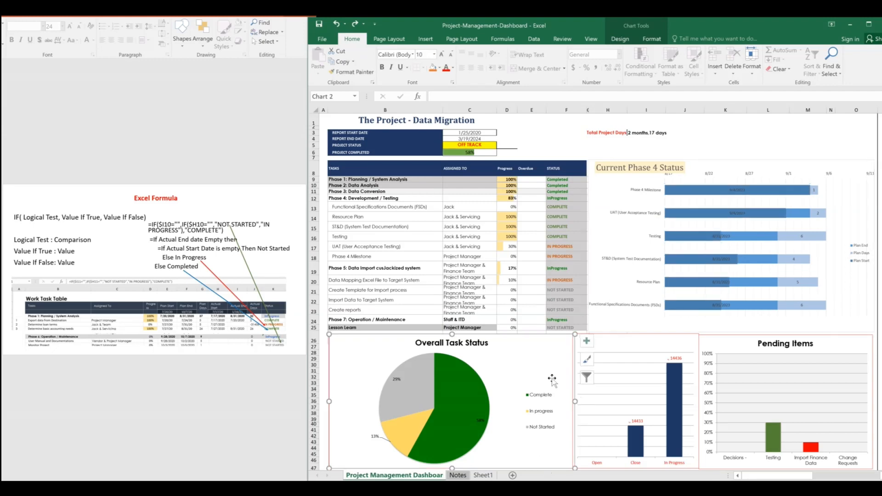
scroll(552, 379, down, 1)
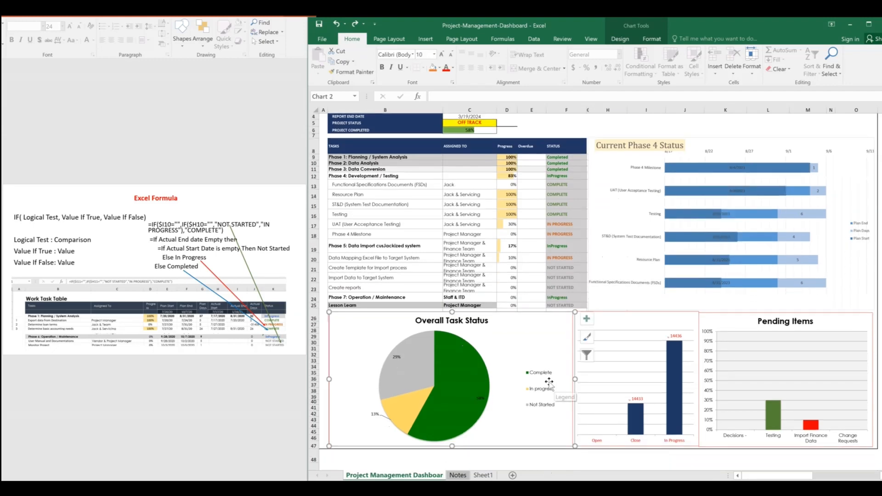
right_click(505, 359)
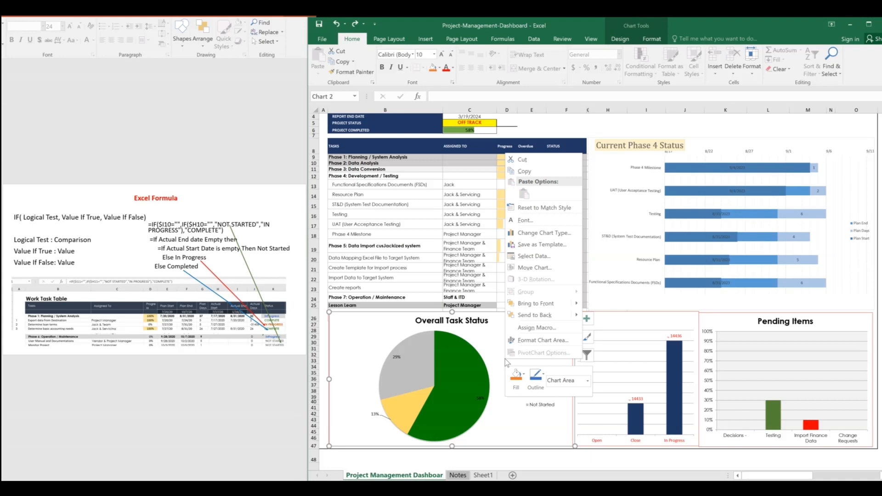
click(430, 41)
click(429, 41)
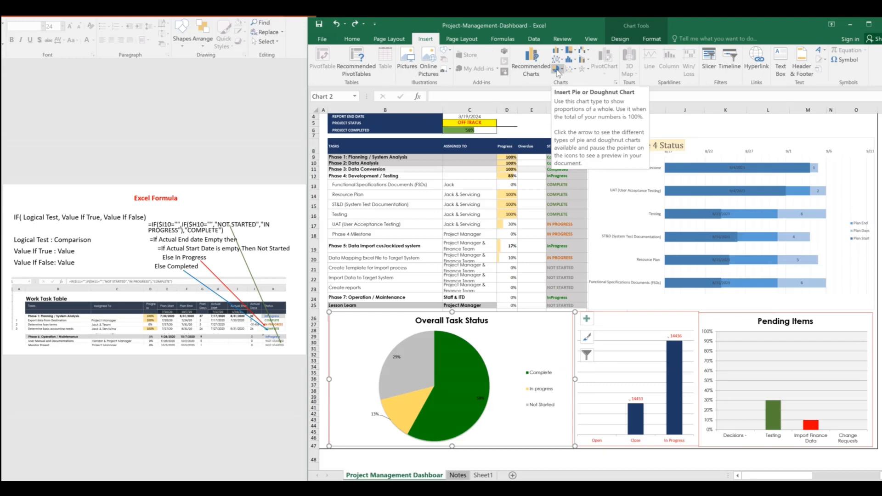
Step: Examine the category label range behind the Overall Task Status pie chart on the Notes sheet
right_click(516, 376)
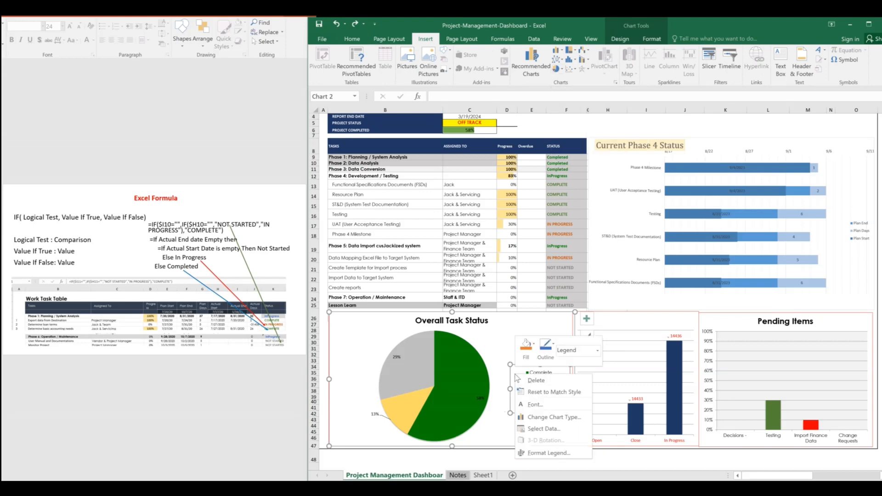
click(544, 429)
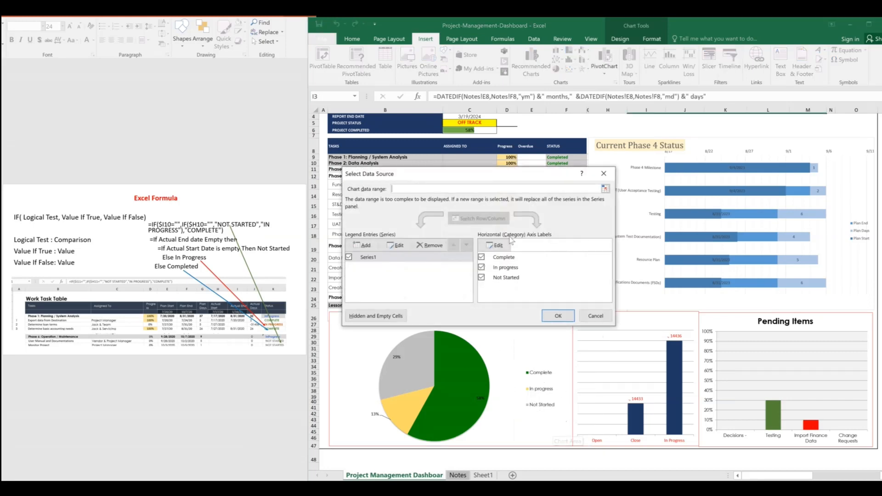
click(499, 245)
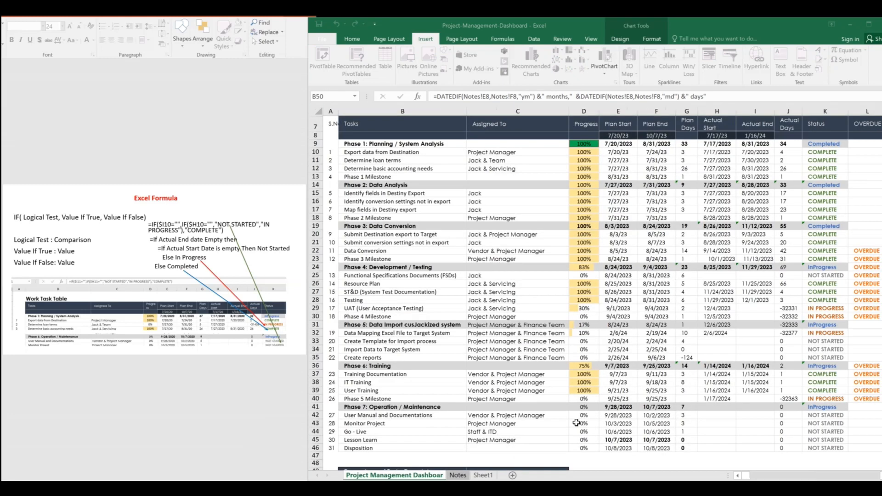
scroll(623, 443, down, 2)
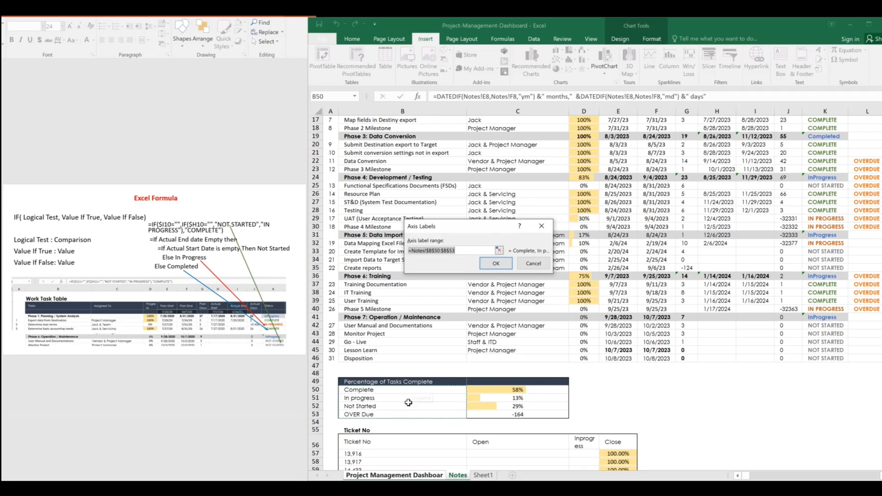
click(498, 268)
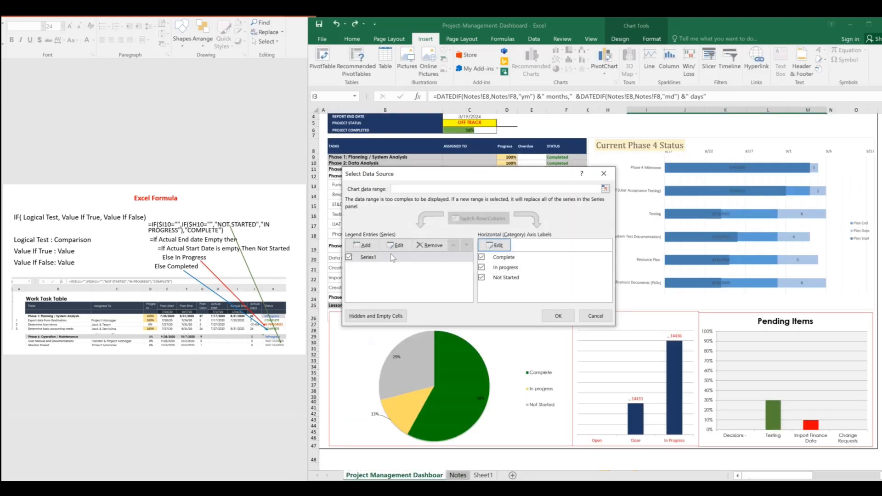
Step: Examine the series values range that feeds the Overall Task Status pie chart
click(372, 260)
click(398, 246)
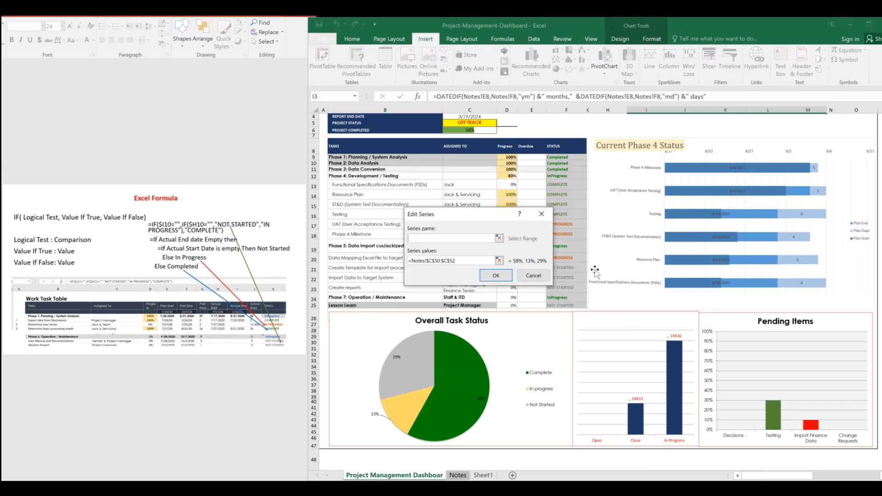
click(478, 260)
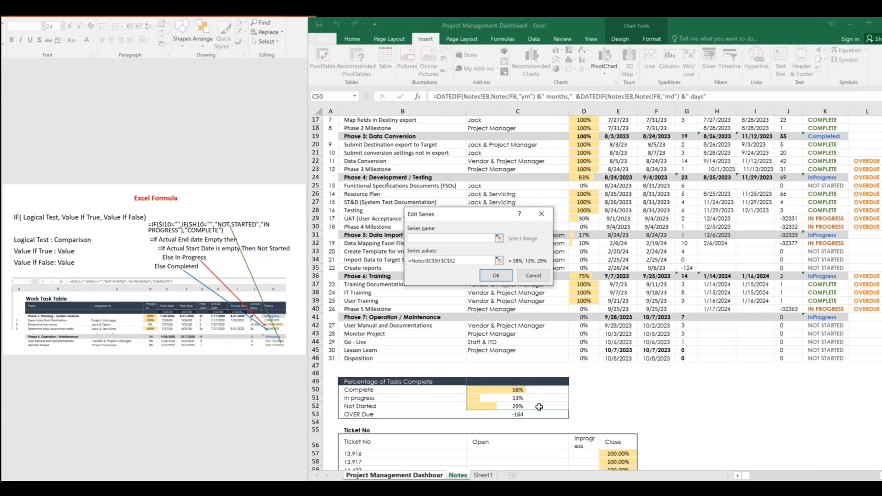
click(496, 275)
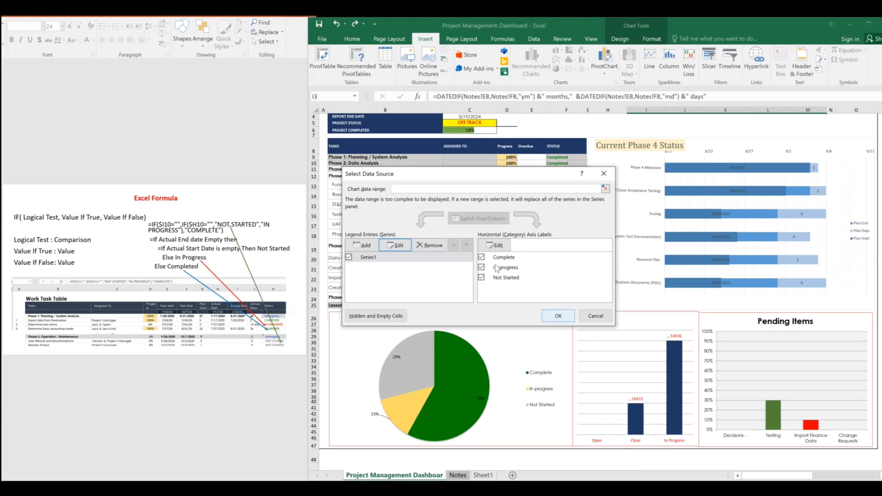
Step: Hide the Not Started category in the Overall Task Status pie chart's data source and apply it, and include the category again
click(482, 268)
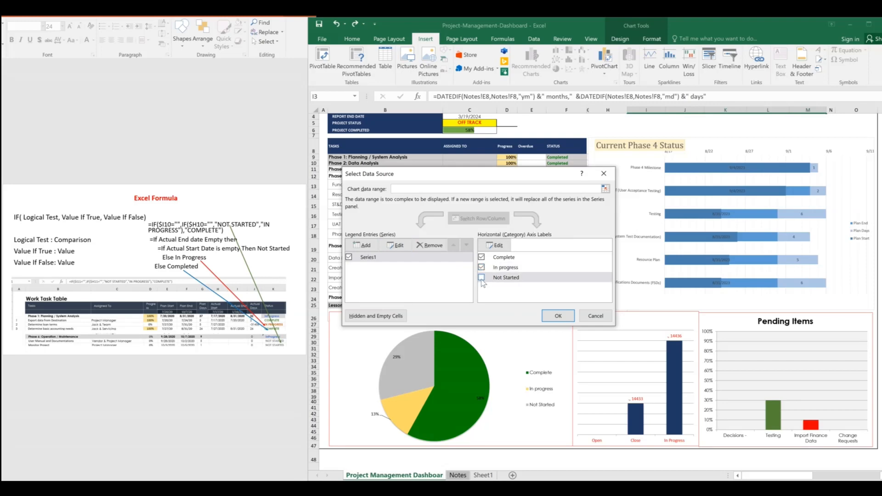
click(558, 316)
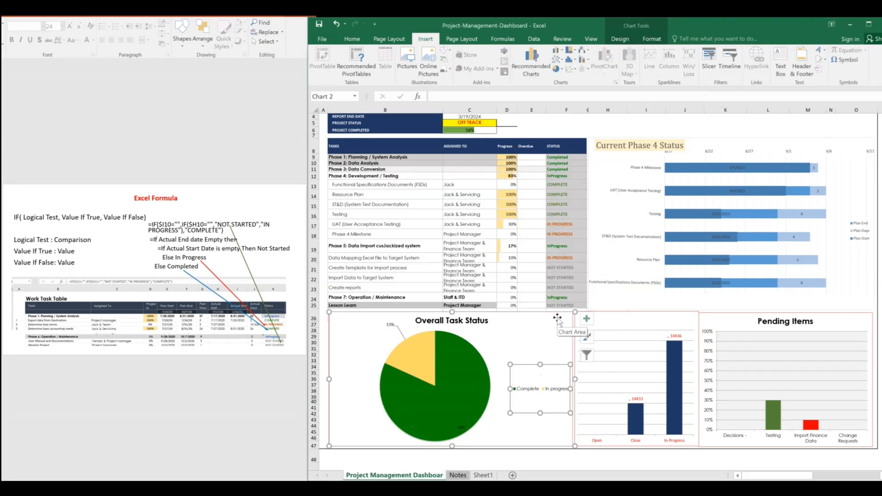
right_click(557, 318)
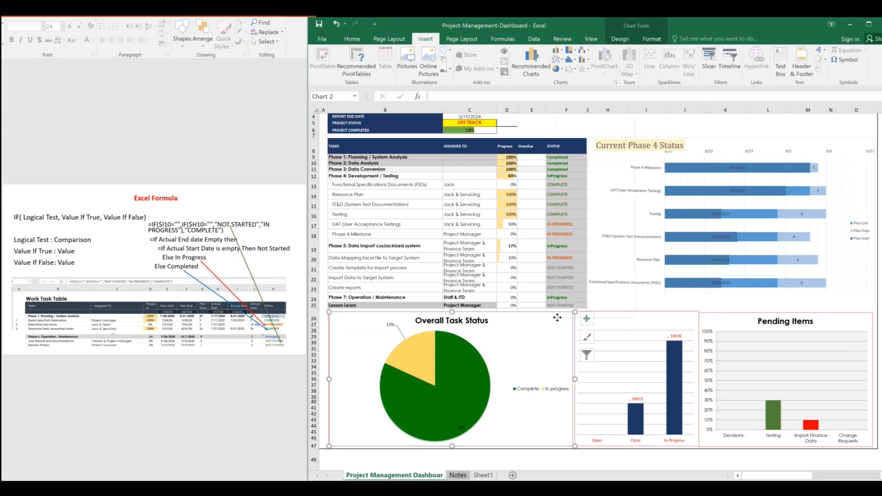
click(519, 334)
right_click(533, 330)
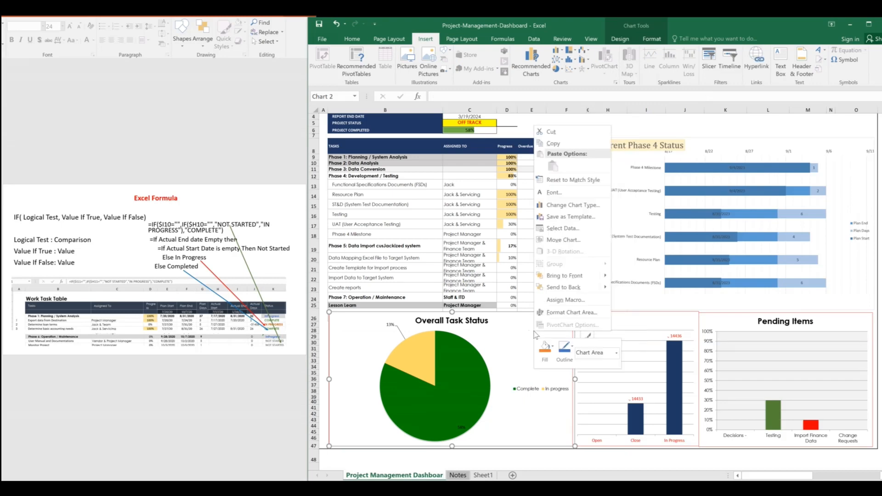
click(570, 231)
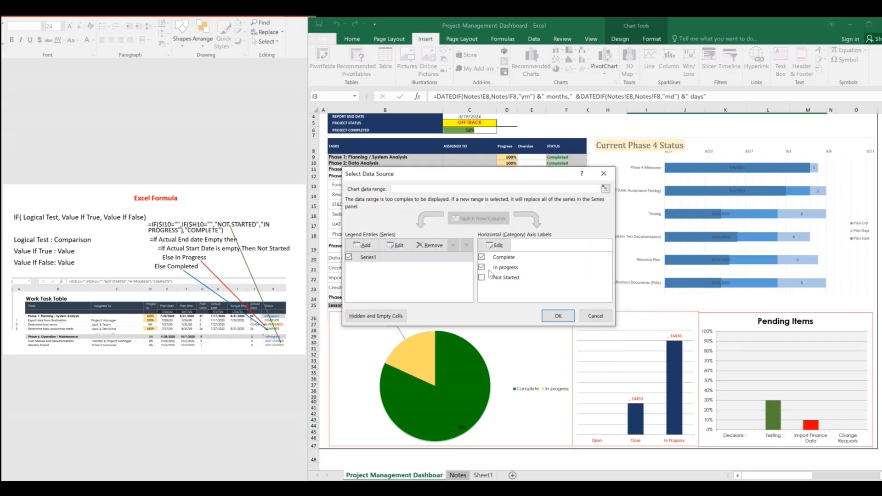
click(482, 278)
click(558, 316)
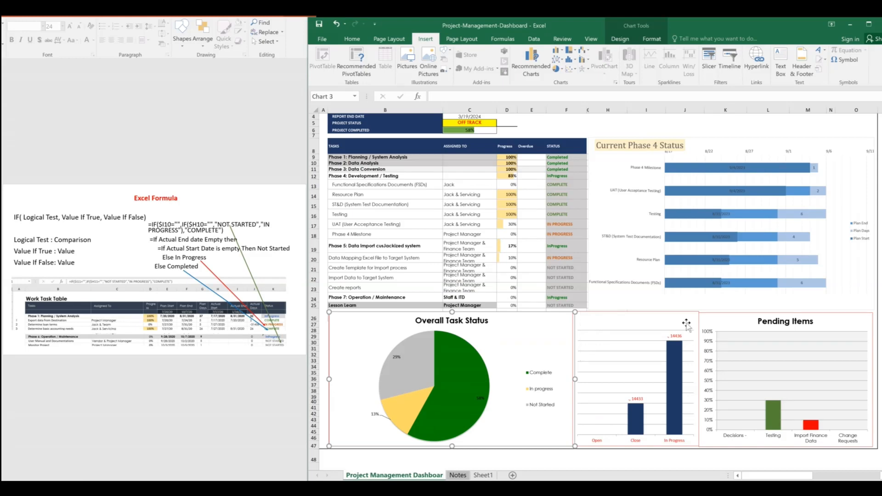
Step: View the fill options for the Overall Task Status pie series and its Complete slice, and close the formatting options
click(598, 363)
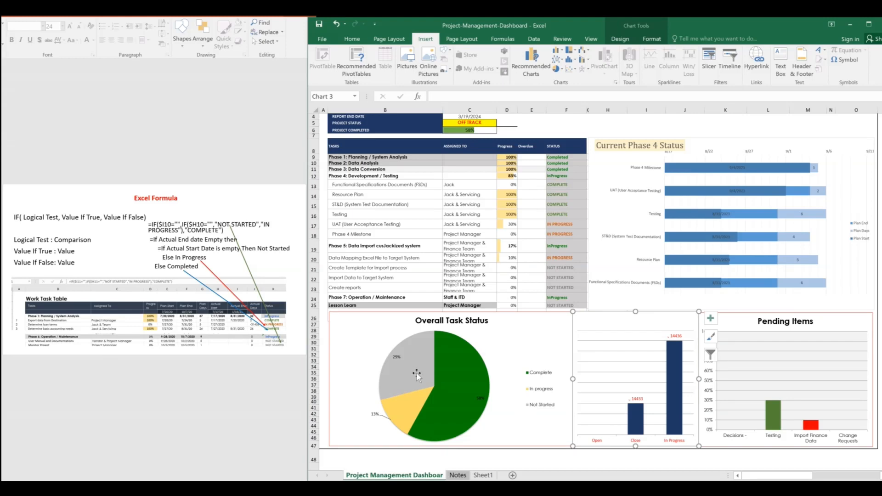
click(441, 376)
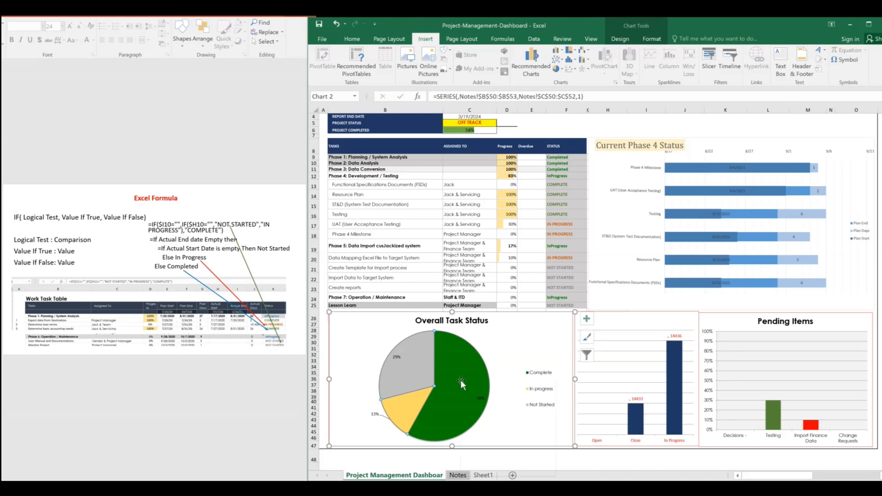
right_click(460, 380)
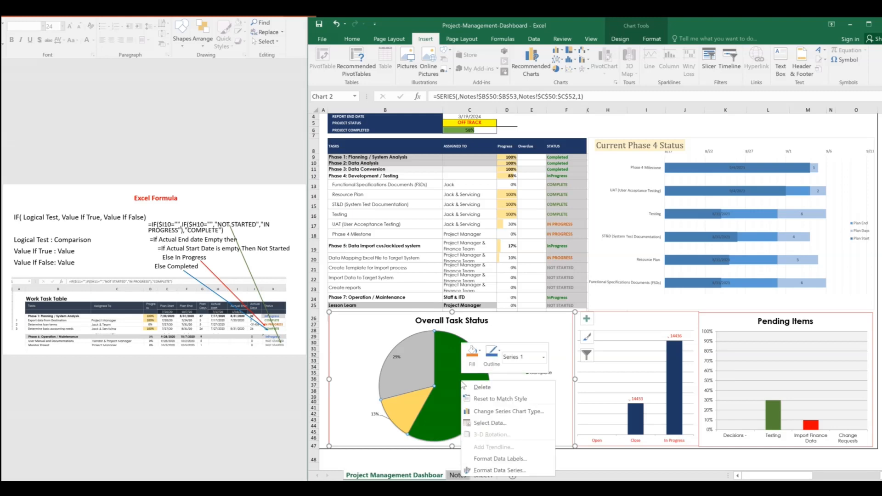
click(501, 471)
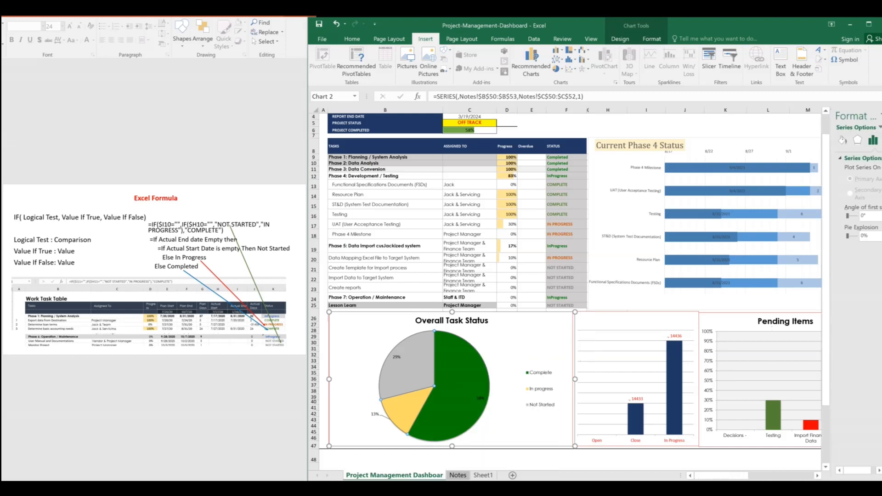
click(843, 141)
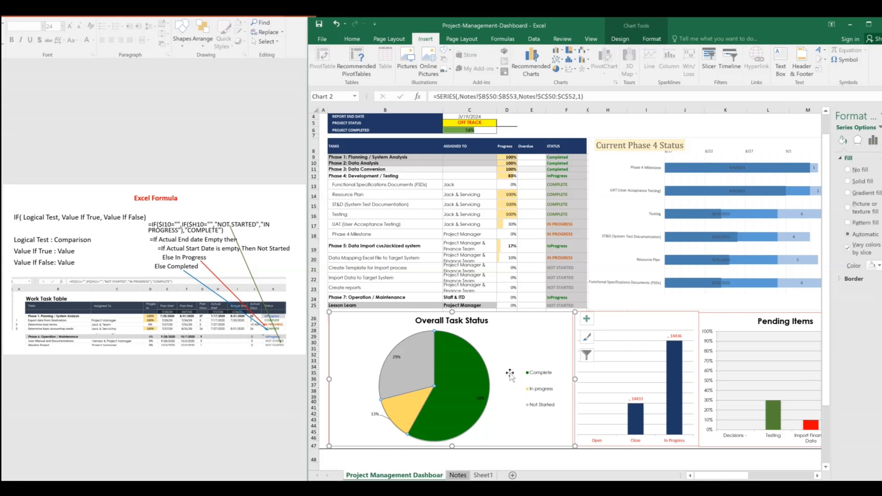
click(459, 374)
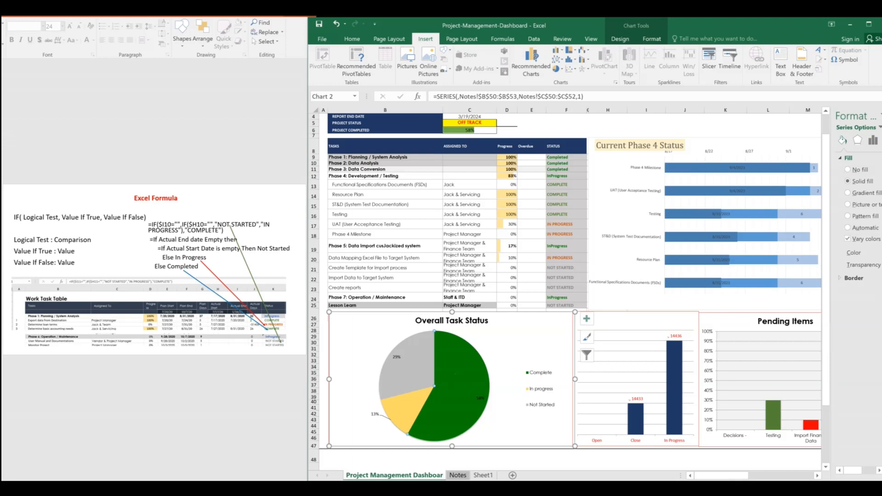
click(881, 116)
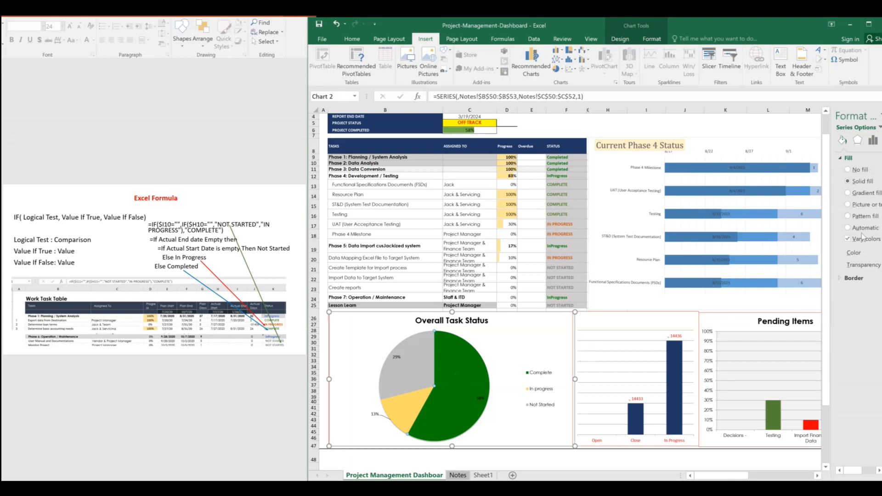
Step: View the chart types available for the Open/Close/In Progress ticket chart and leave its type as is
click(661, 326)
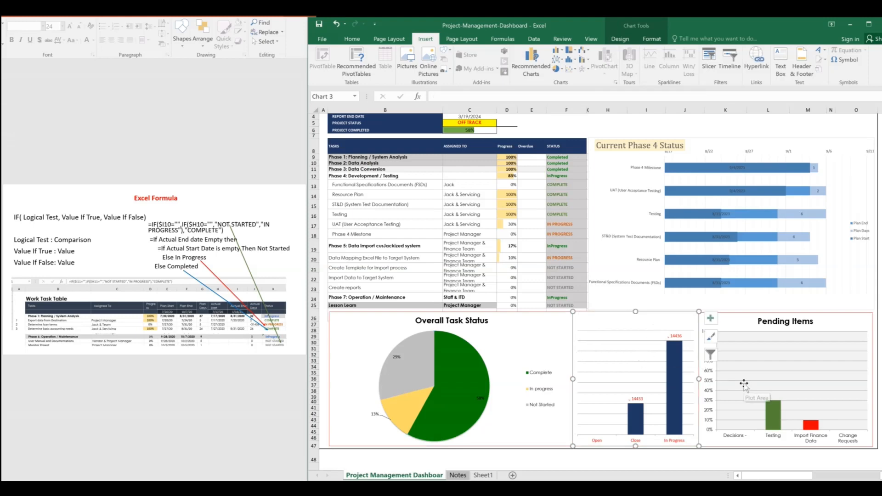
right_click(630, 327)
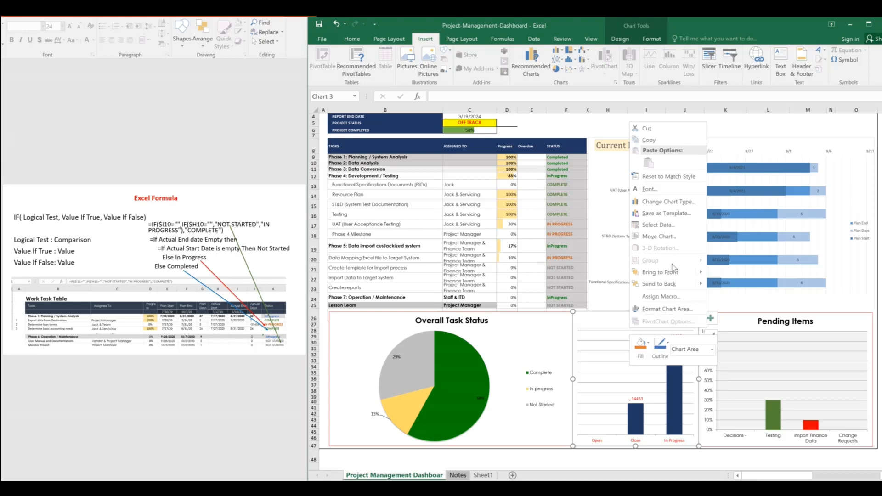
click(656, 202)
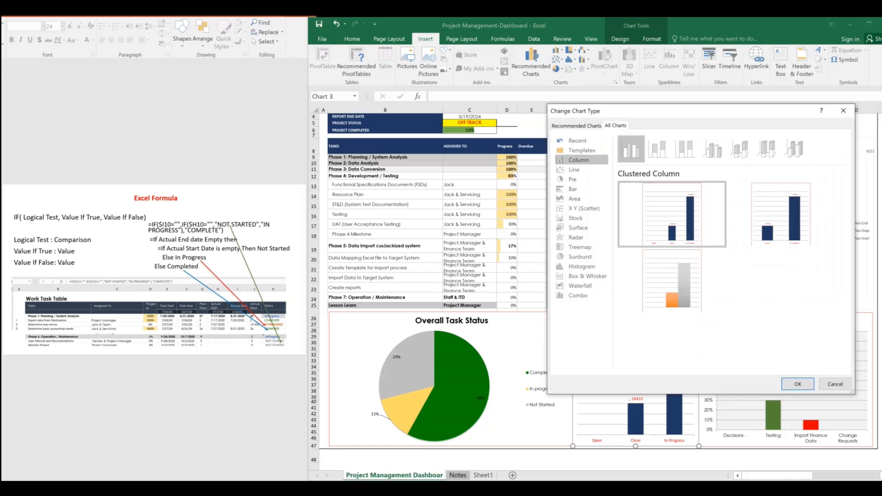
click(843, 110)
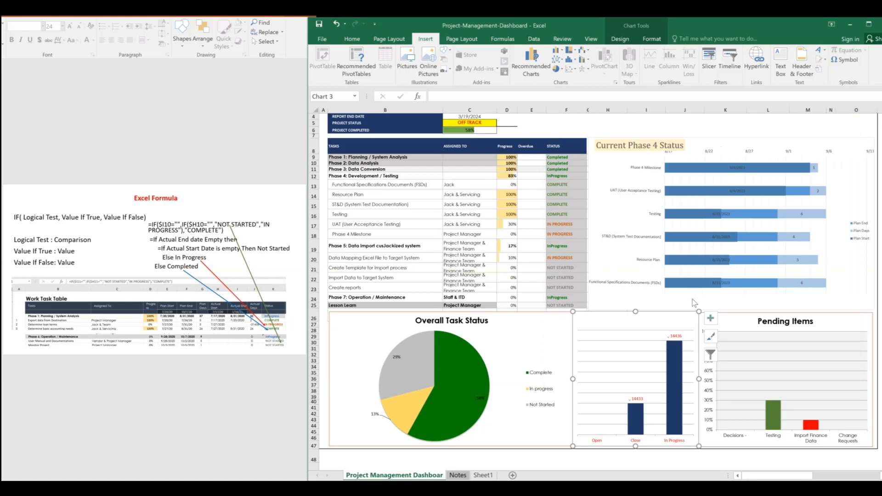
Step: Examine the Notes sheet range that supplies the Open/Close/In Progress ticket chart's category axis labels
right_click(673, 321)
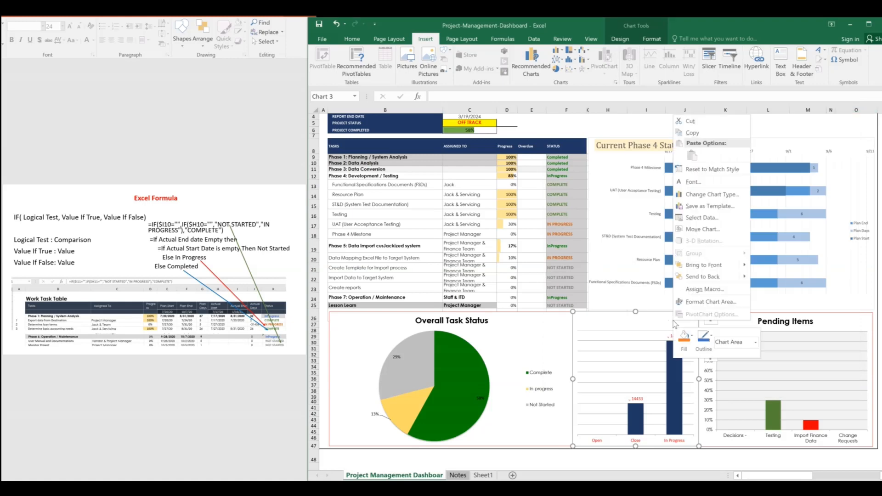
click(723, 228)
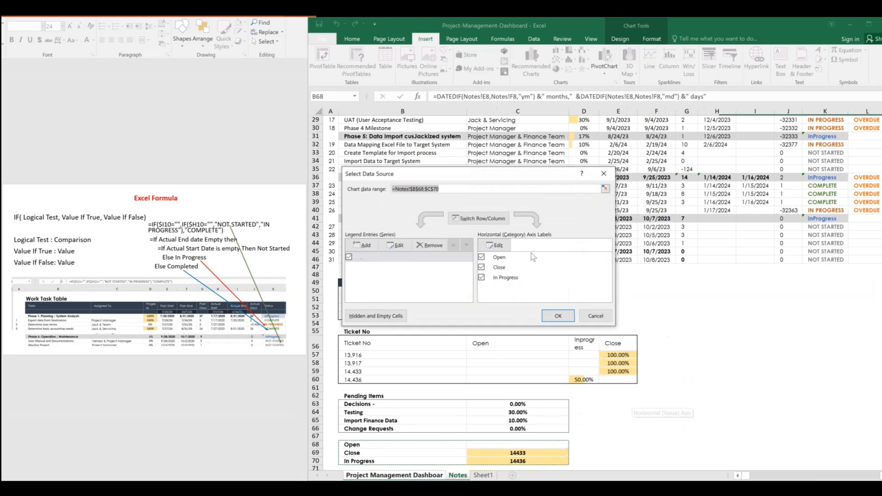
click(496, 245)
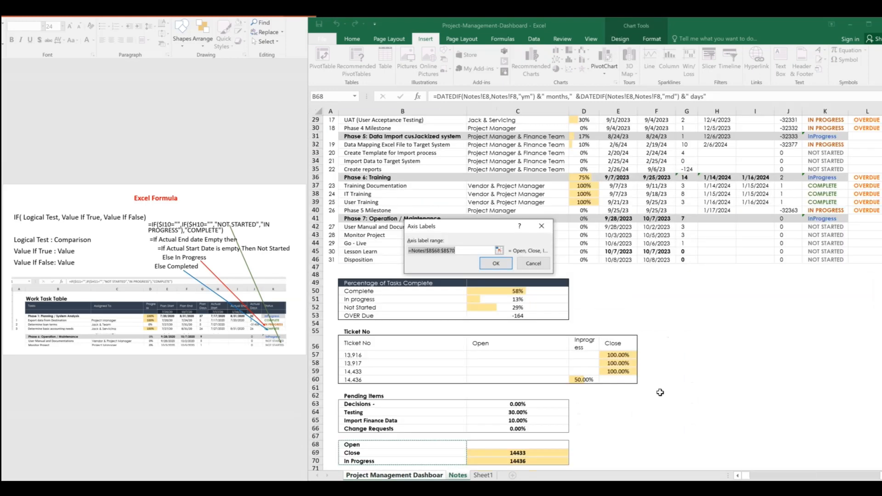
scroll(660, 390, down, 1)
drag(358, 420, 374, 442)
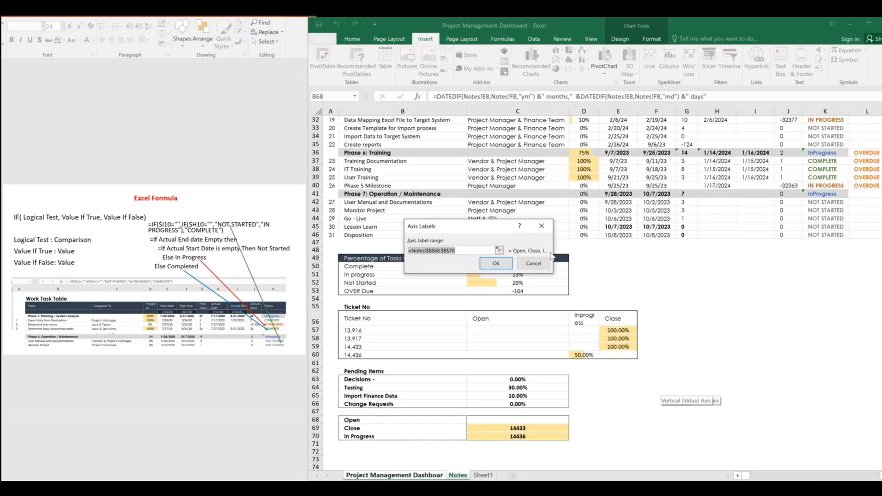
click(503, 263)
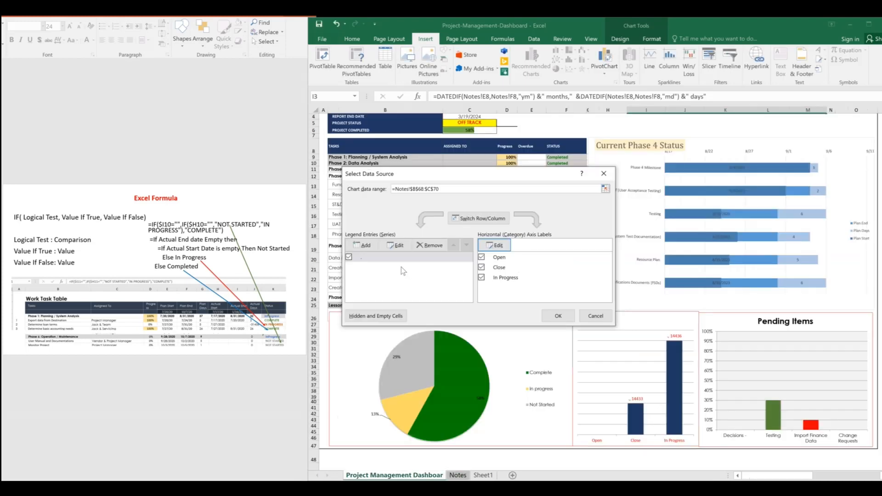
Step: Name the Open/Close/In Progress chart's data series "ticket", apply it, and undo the rename
click(401, 260)
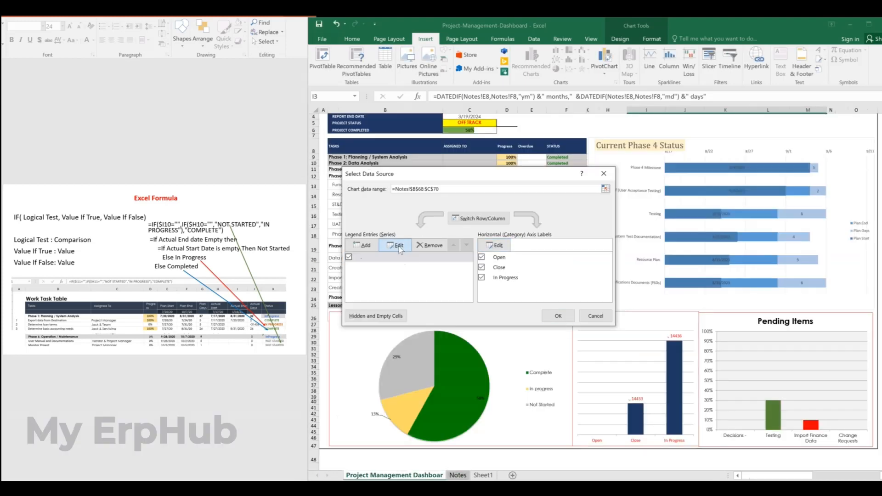
click(396, 246)
click(434, 239)
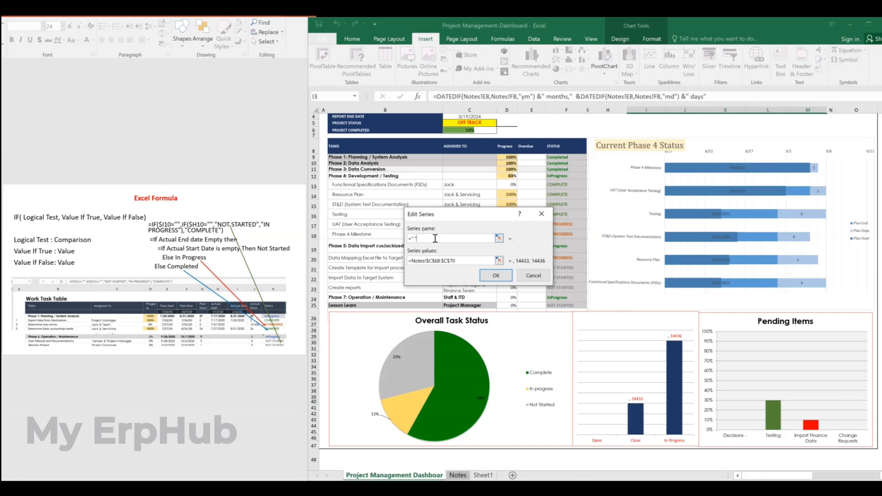
drag(433, 238, 379, 234)
text(ticket)
click(465, 260)
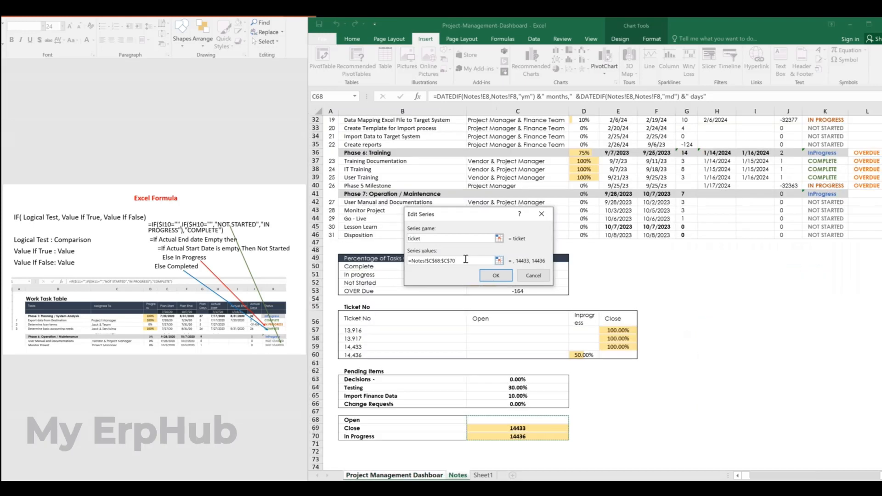
click(494, 279)
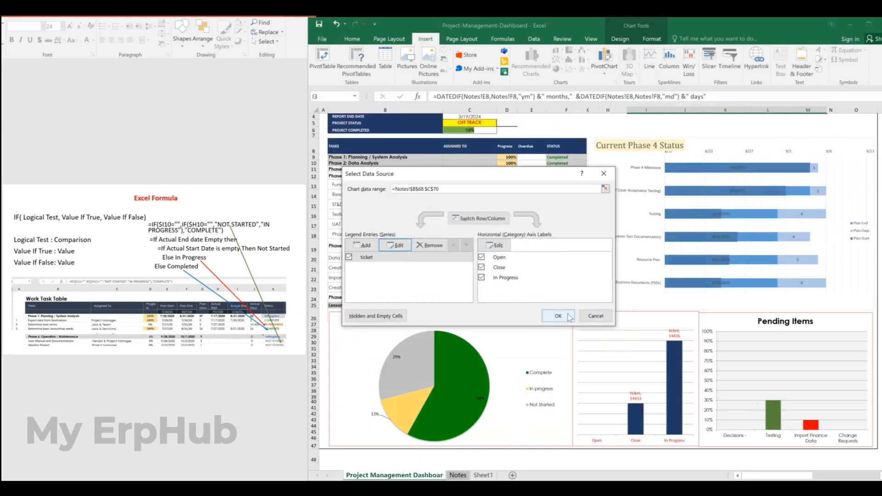
click(569, 318)
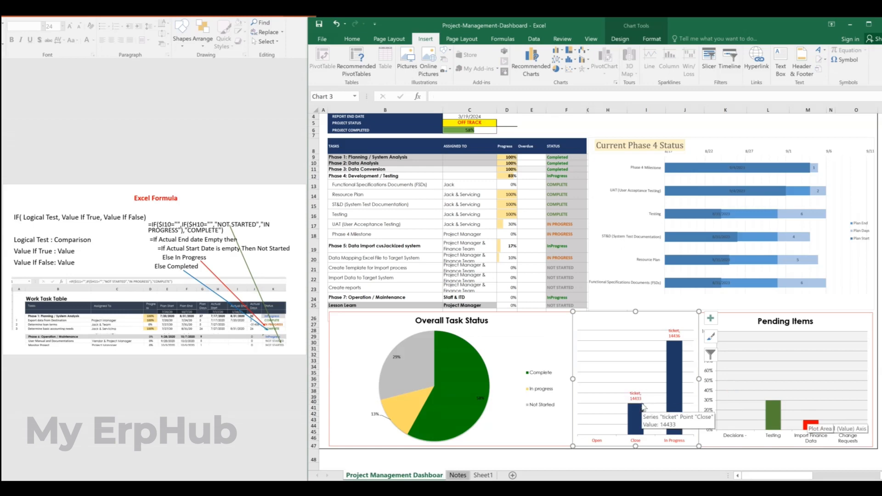
key(ctrl+z)
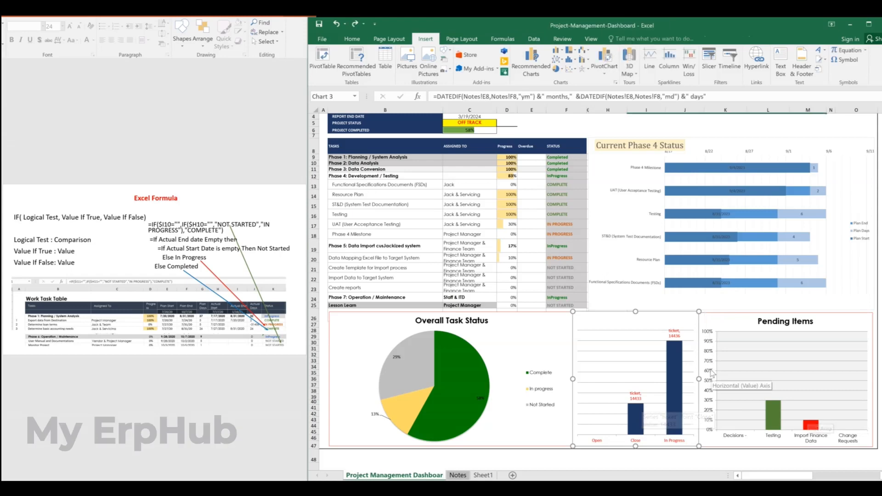
key(ctrl+z)
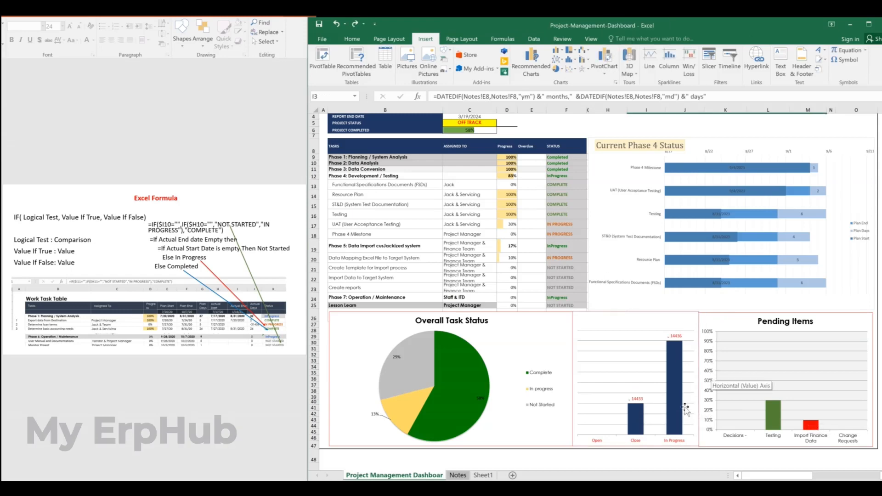
Step: Examine the Notes sheet range that supplies the Pending Items chart's category axis labels
click(847, 325)
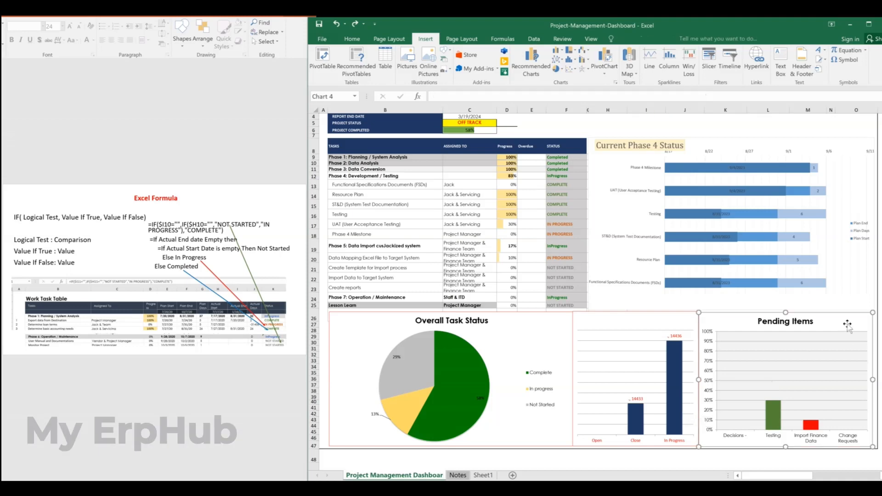
right_click(847, 324)
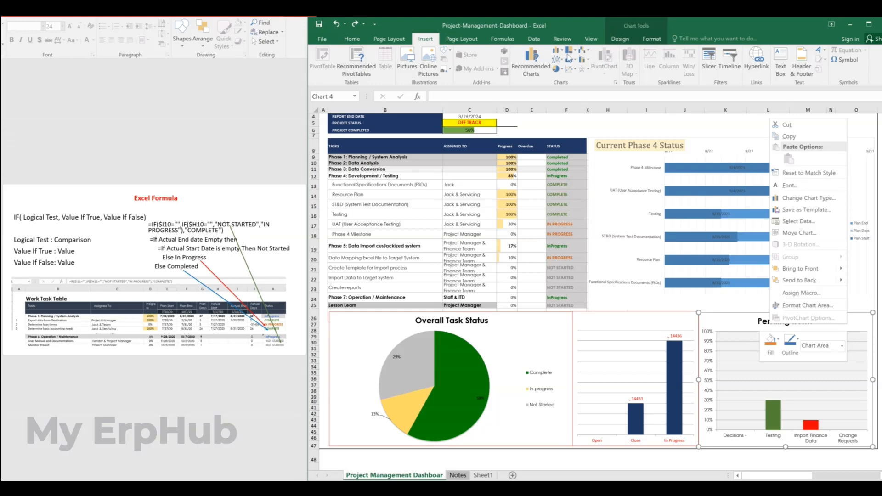
click(733, 318)
right_click(733, 318)
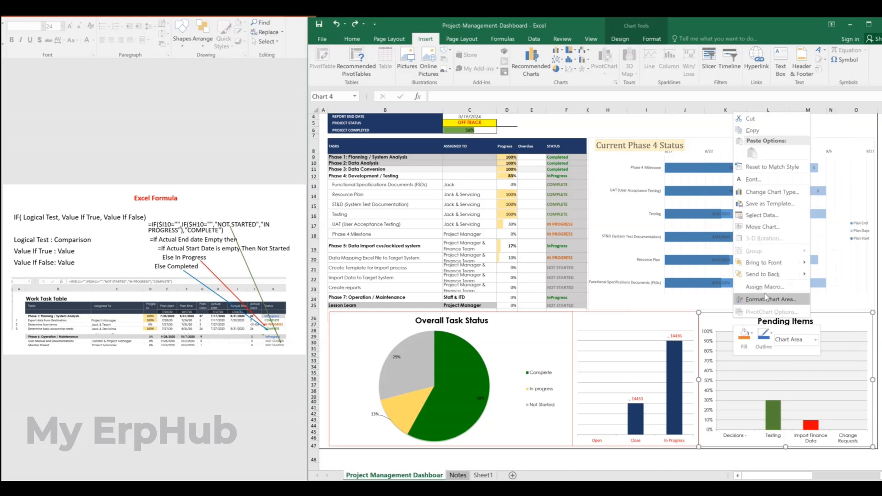
click(764, 217)
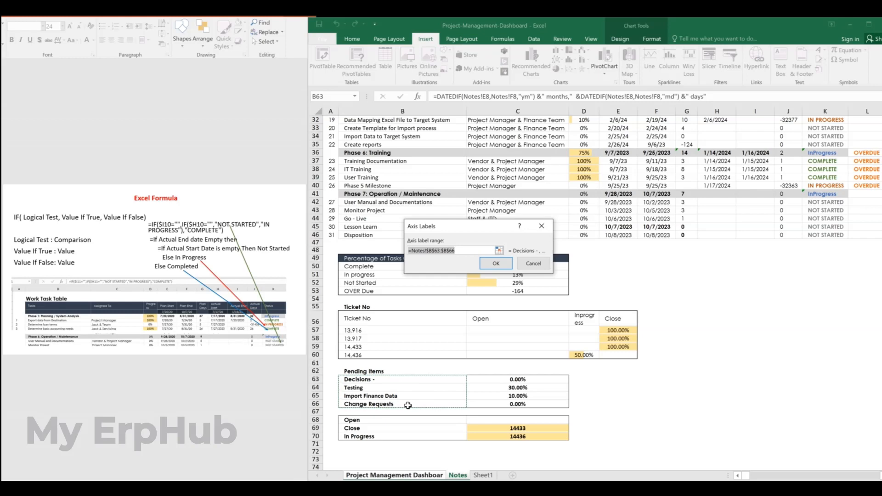
click(503, 265)
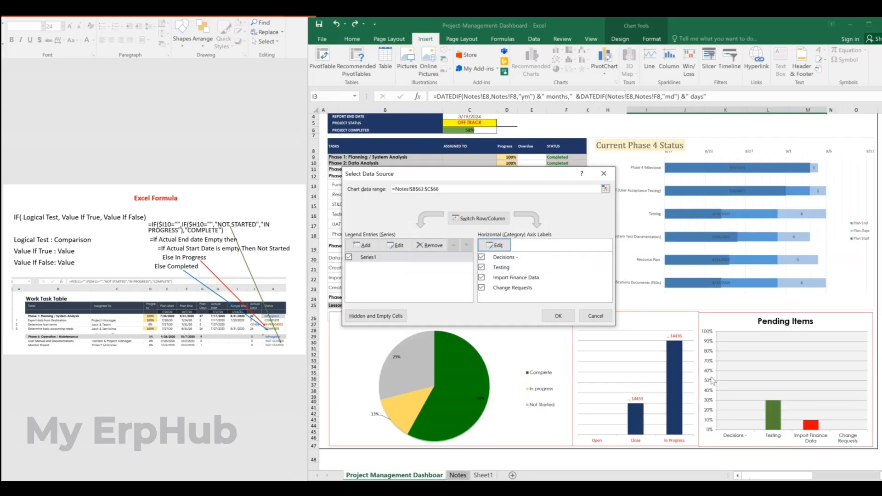
Step: Examine the series values range that feeds the Pending Items chart and close its data source settings
click(396, 245)
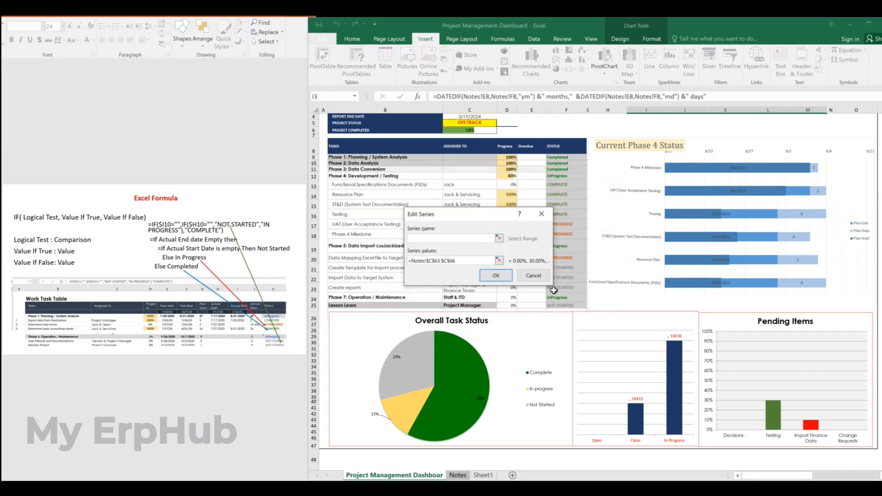
click(486, 261)
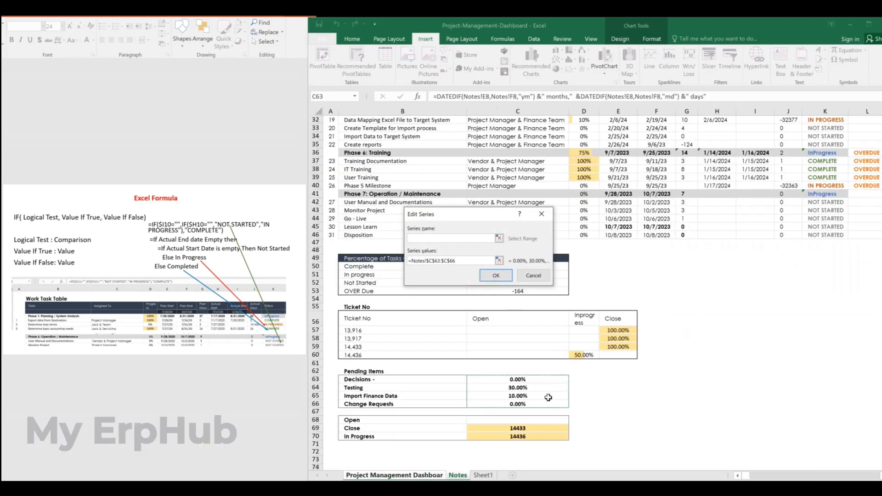
click(500, 278)
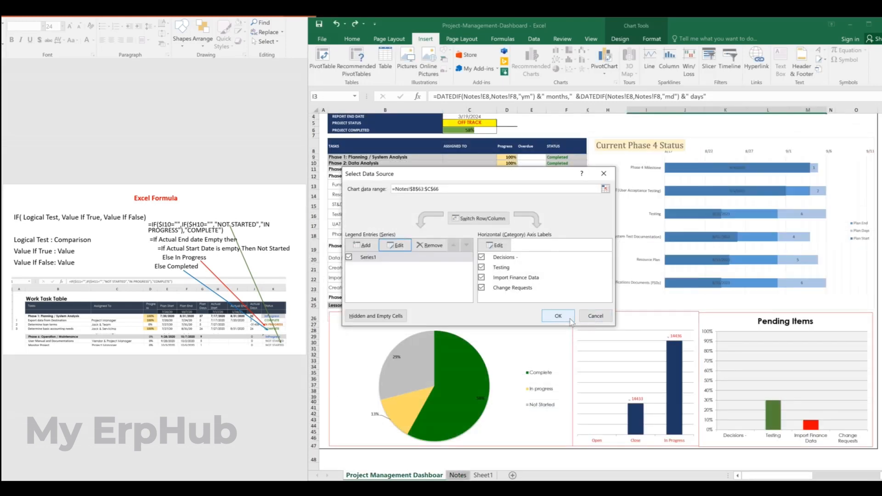
click(570, 321)
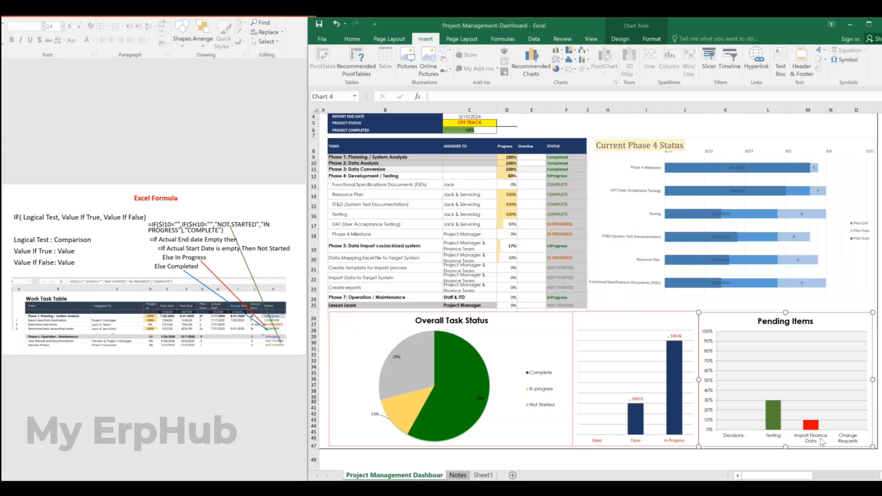
Step: Check the Import Finance Data percentage in the Notes sheet's Pending Items table and return to the dashboard sheet
click(458, 476)
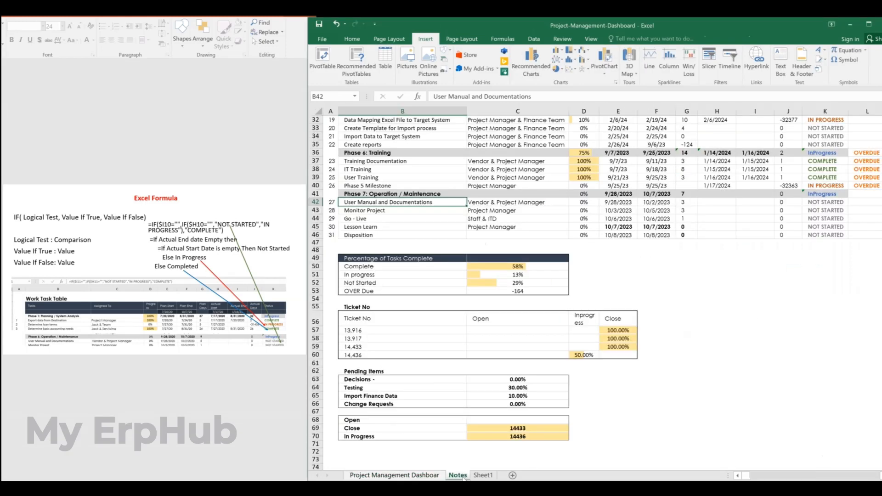
click(534, 390)
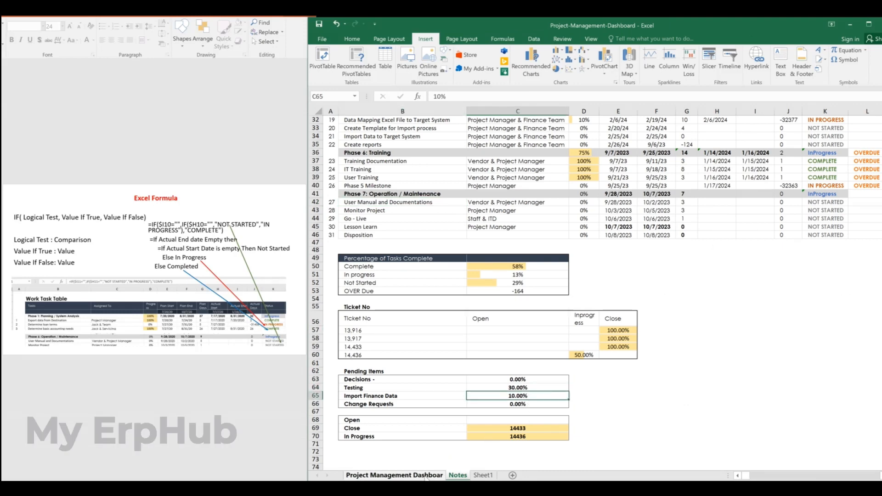
click(427, 476)
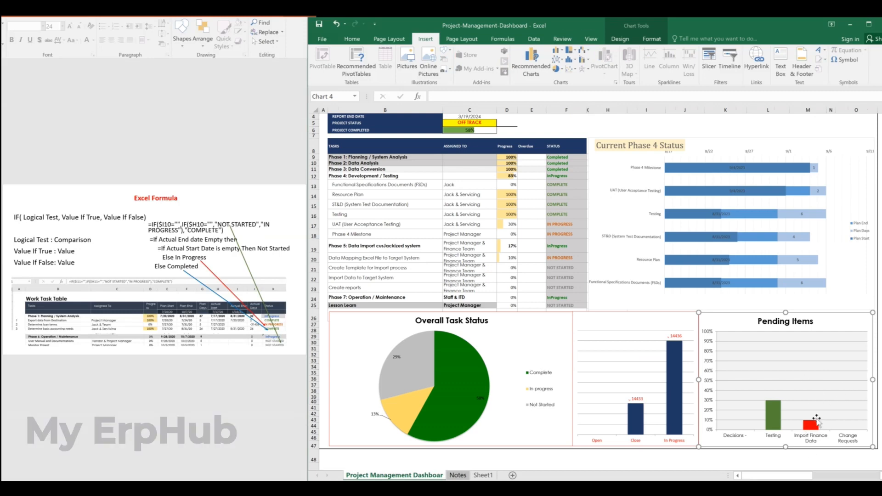
Step: Preview the column, pie, bar and line chart types for the Pending Items chart and keep Clustered Column
right_click(839, 319)
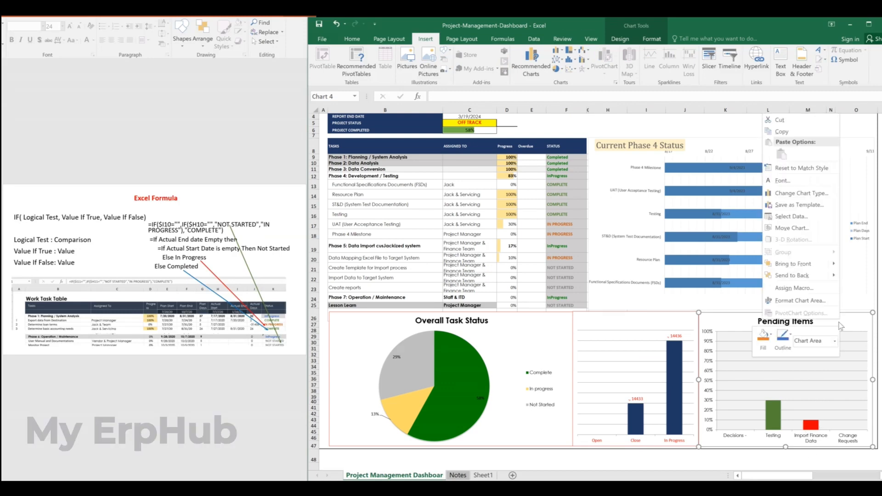
click(821, 196)
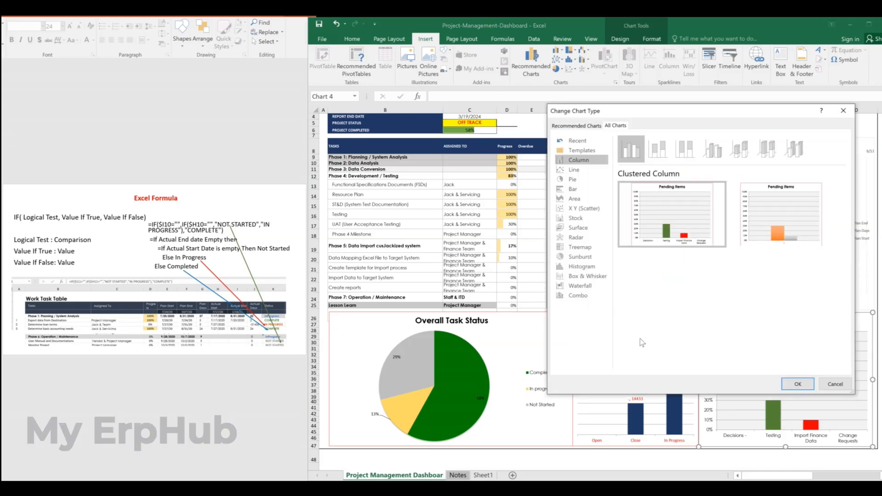
click(776, 242)
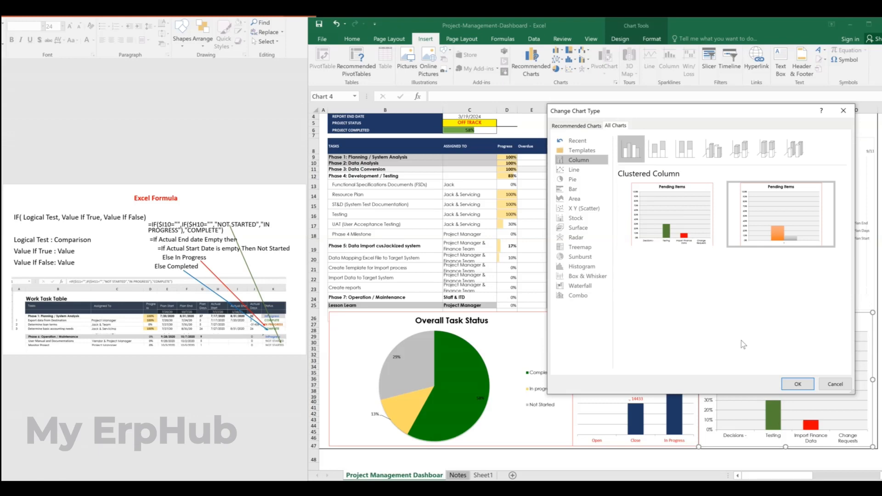
click(576, 180)
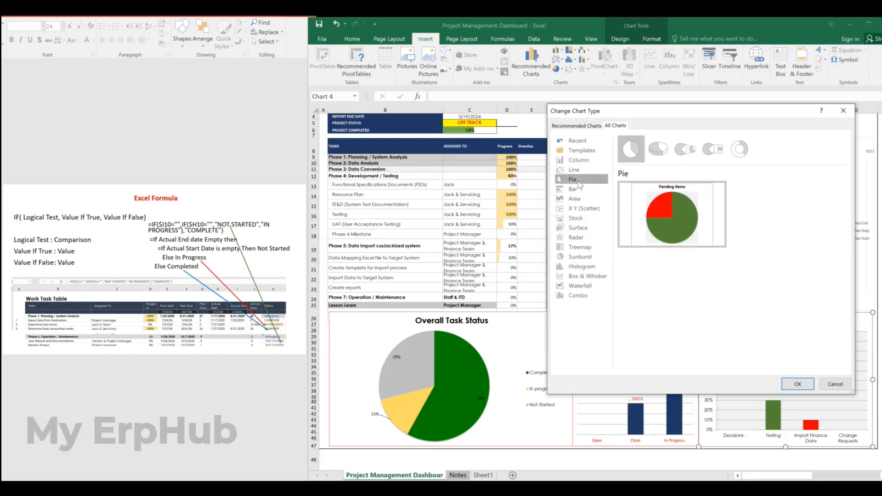
click(578, 190)
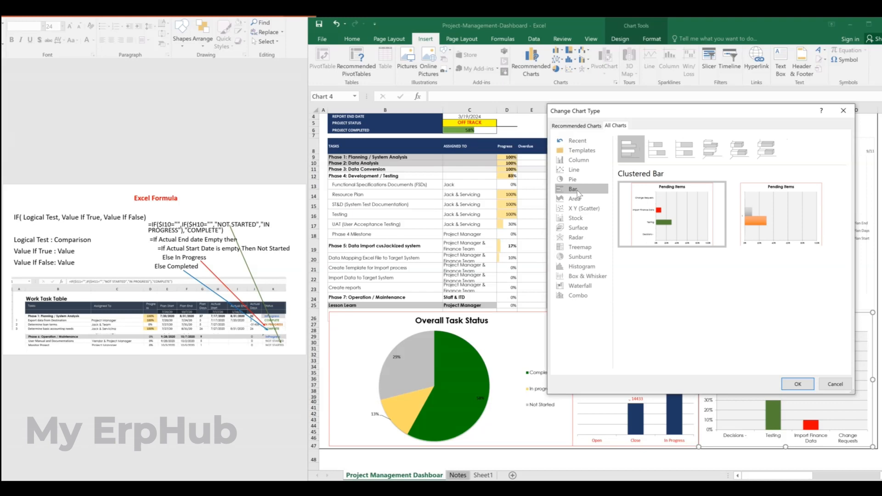
click(584, 169)
click(586, 162)
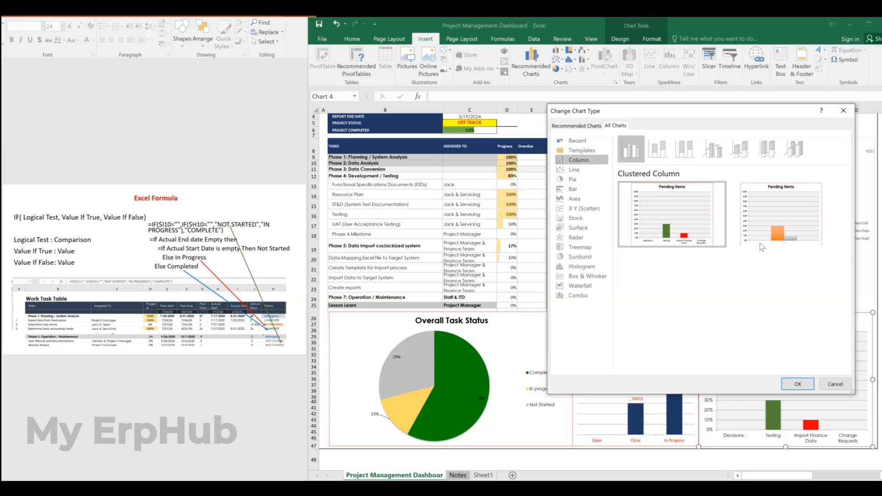
click(804, 386)
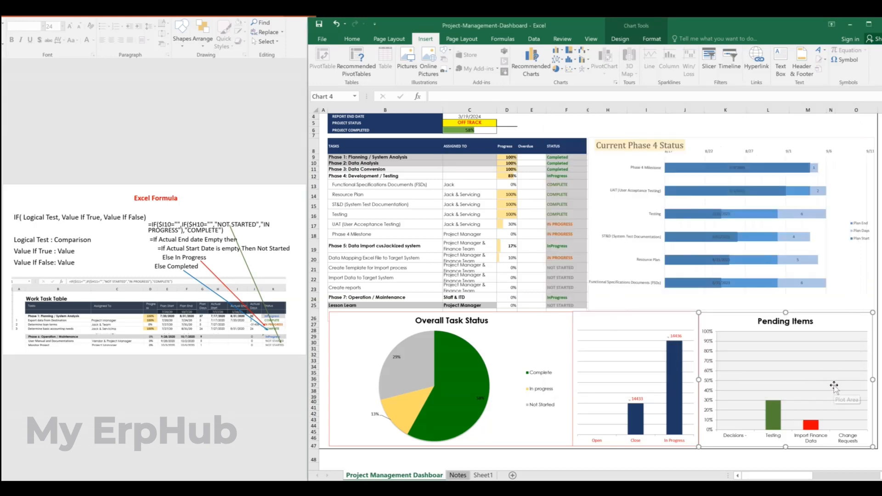
Step: Deselect the chart, show the closing slide of the PowerPoint presentation, and return to the Excel dashboard
click(657, 461)
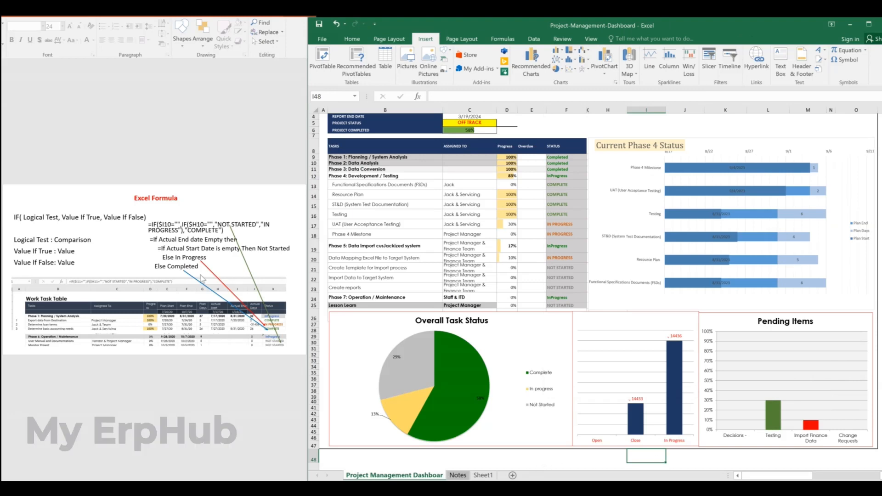
key(alt+Tab)
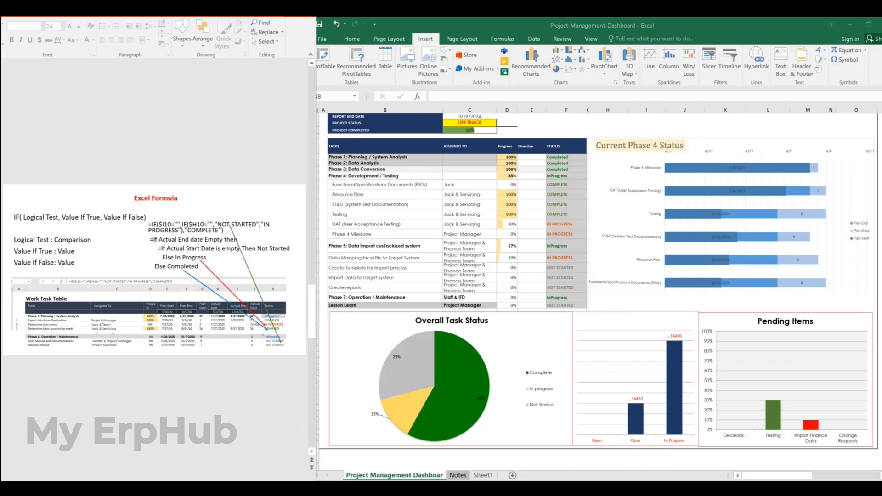
key(Page_Down)
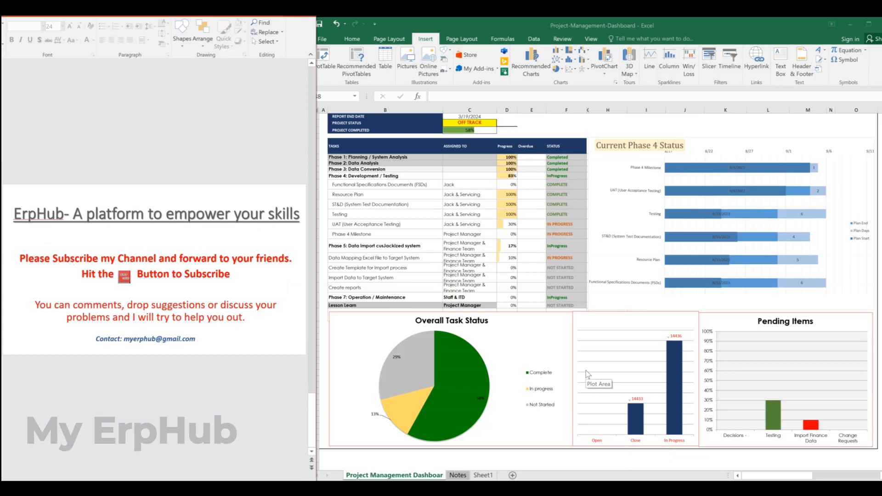
click(726, 34)
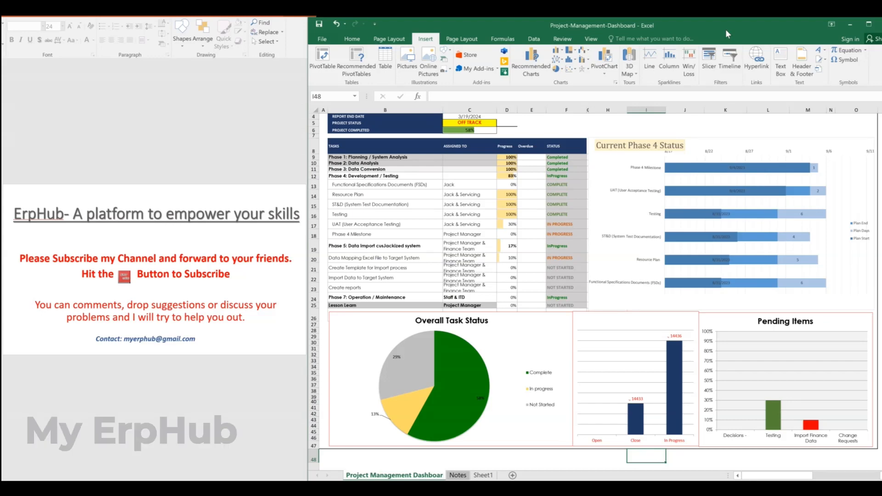
click(352, 38)
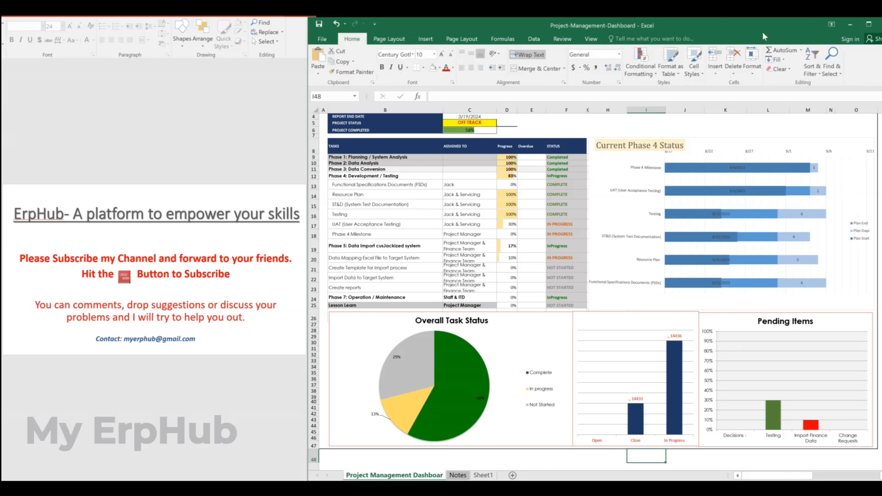